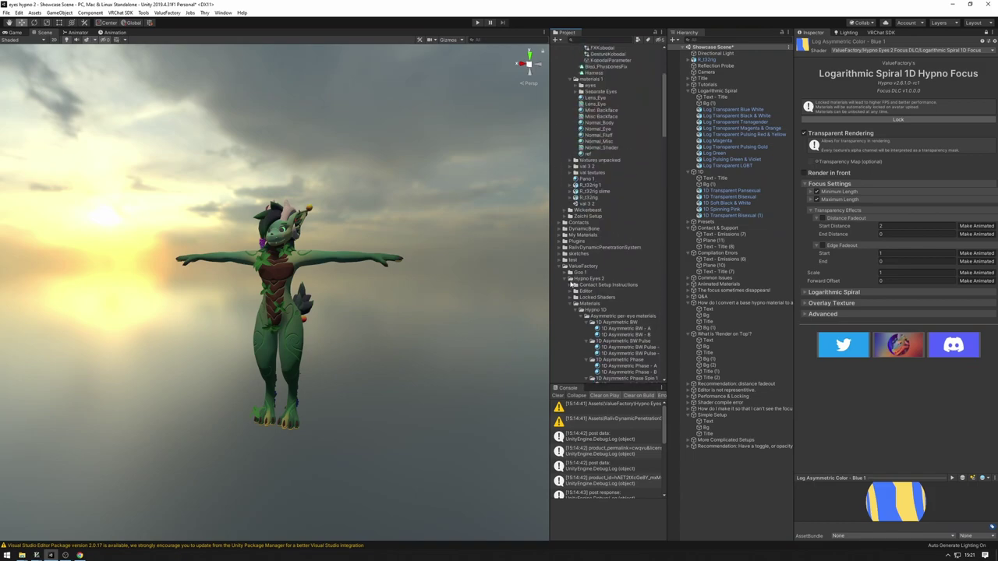
Step: Place the Focus Mesh asset under the R_t32rig avatar in the scene
scroll(602, 287, "down", 15)
scroll(588, 305, "down", 8)
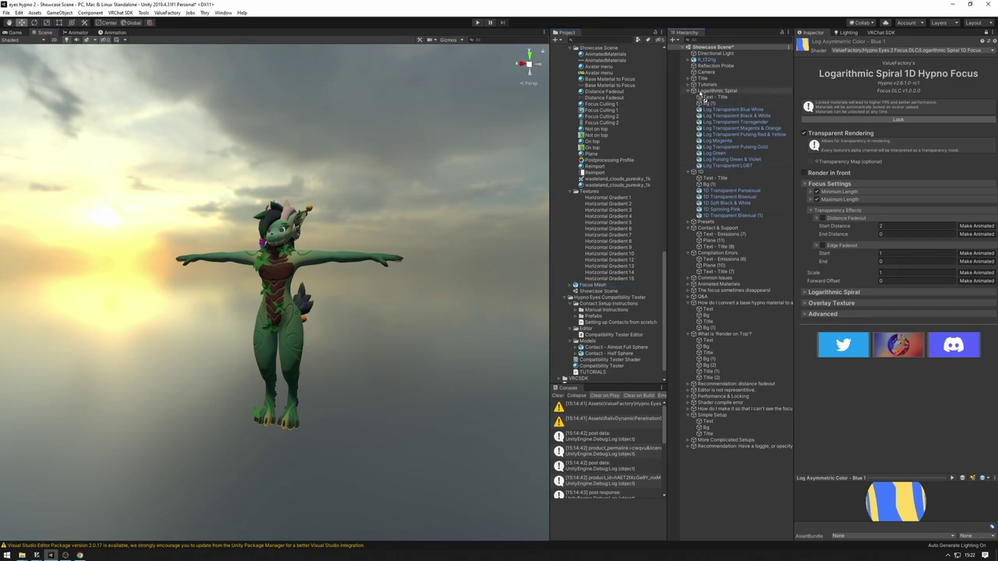
left_click_drag(712, 67, 712, 66)
Step: Unlock the object properties from the previous material and set the Focus Mesh's X position to 0
left_click(874, 34)
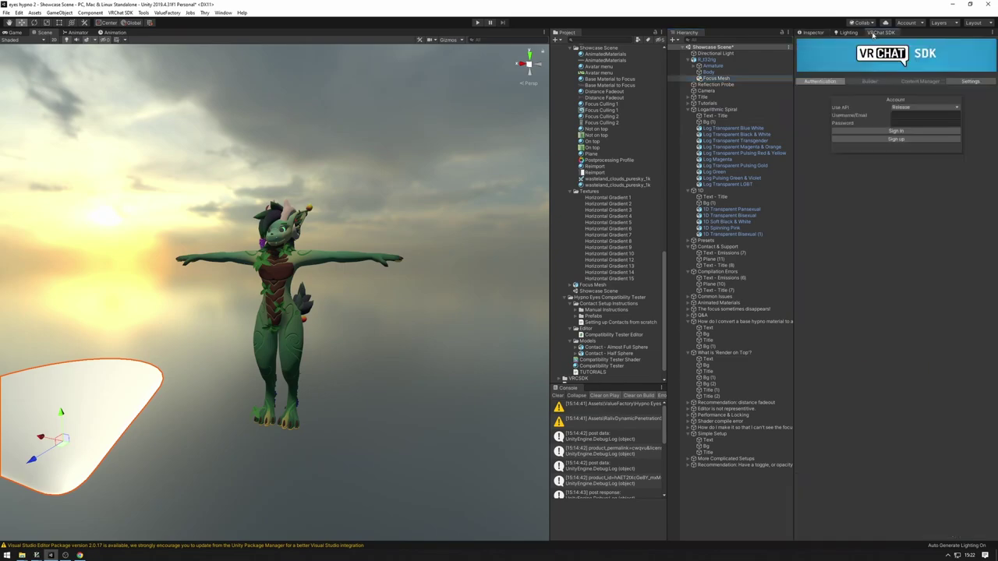
left_click(850, 33)
left_click(815, 34)
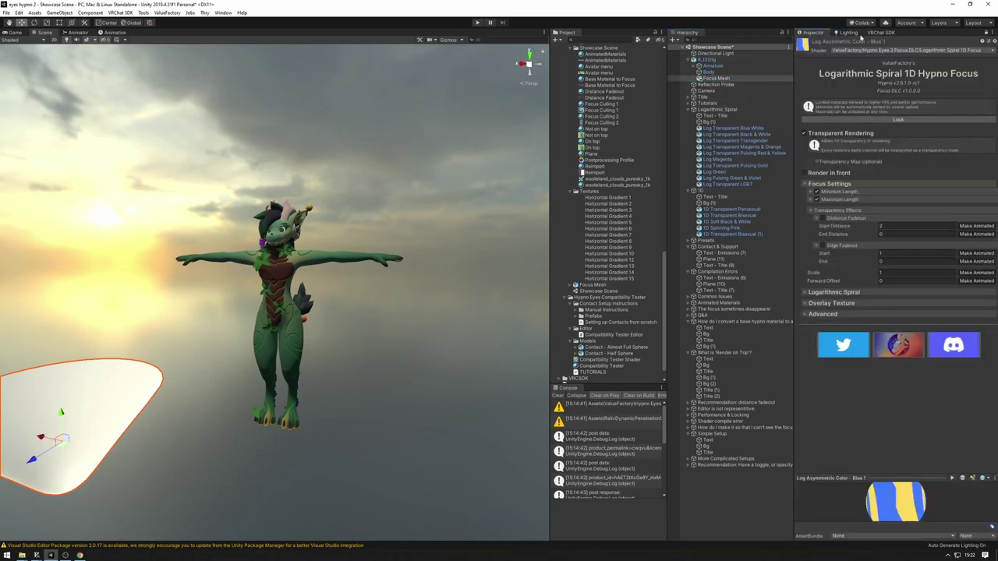
left_click(985, 33)
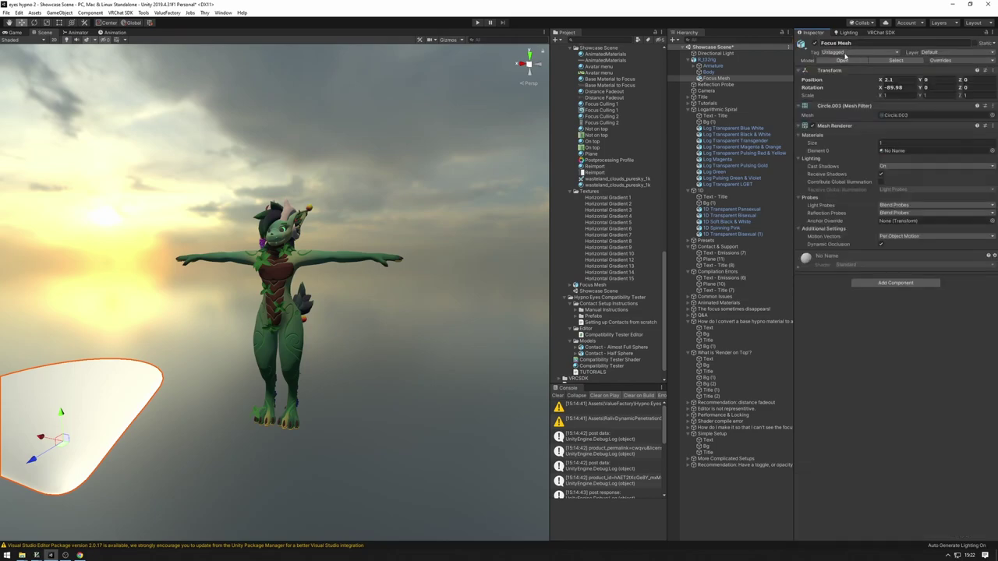
type("0")
Step: Examine the Focus Mesh's orientation and placement beneath the avatar's feet from above, the front and the side
left_click_drag(411, 340, 342, 305, "alt")
left_click(342, 306)
right_click_drag(341, 305, 385, 405)
left_click(383, 404)
right_click_drag(356, 337, 345, 333)
left_click_drag(344, 333, 194, 316, "alt")
left_click(169, 357)
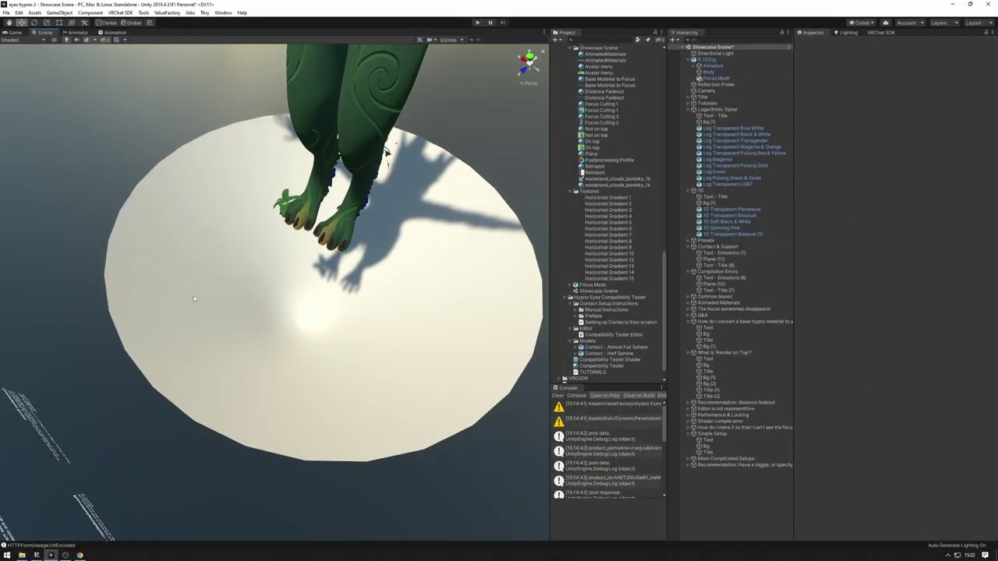
left_click_drag(382, 370, 410, 73, "alt")
left_click_drag(374, 271, 289, 284, "alt")
left_click(334, 377)
scroll(260, 475, "down", 5)
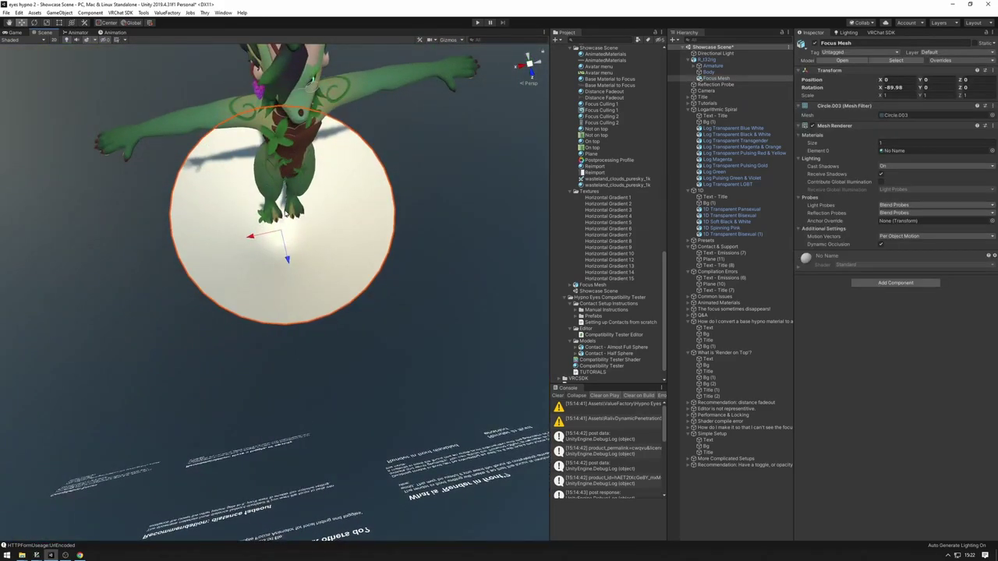
left_click_drag(284, 212, 298, 187, "alt")
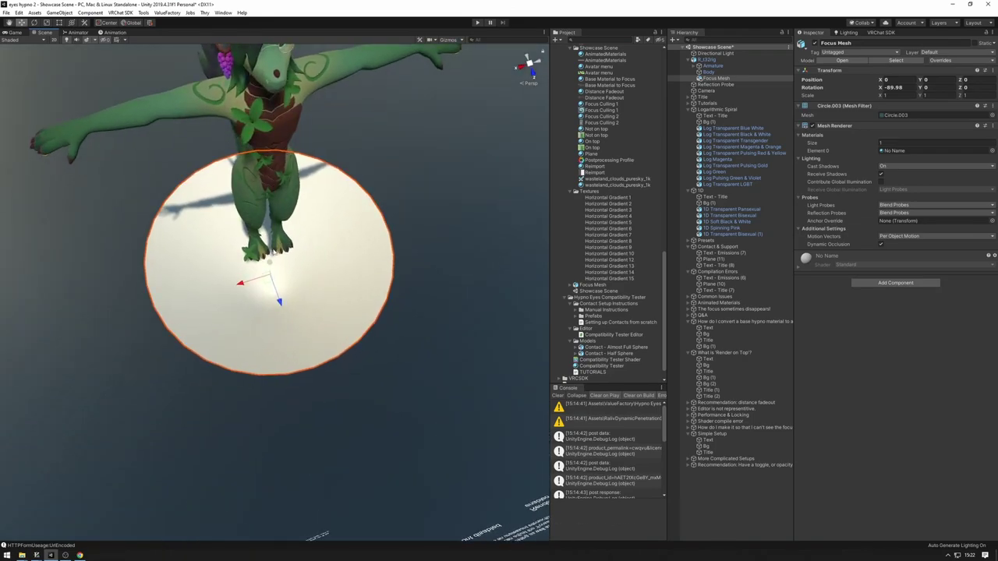
left_click_drag(270, 246, 254, 270, "alt")
left_click_drag(275, 322, 32, 296, "alt")
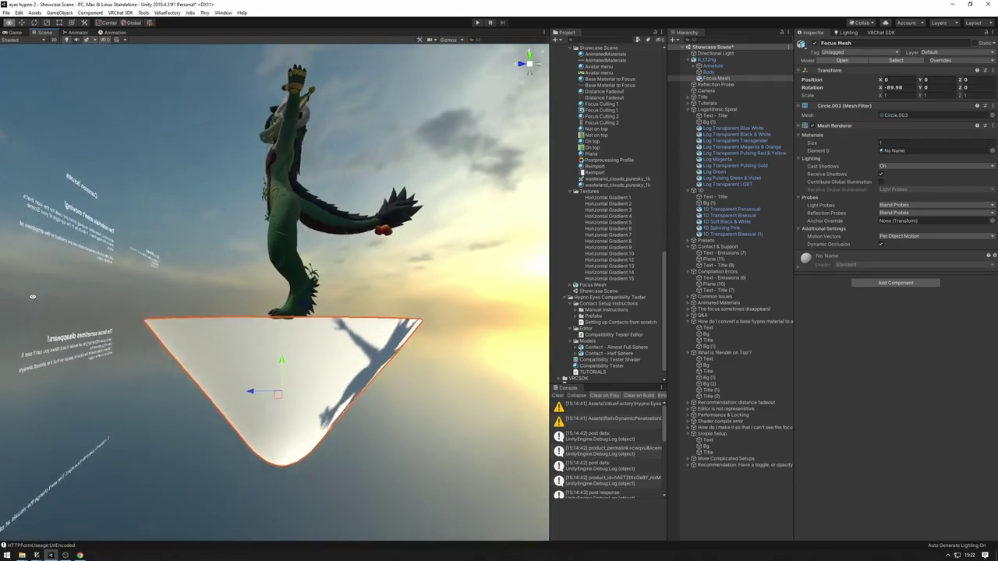
left_click_drag(273, 321, 302, 339, "alt")
left_click_drag(292, 377, 312, 382, "alt")
Step: Try the Log Green material on the Focus Mesh and view its spiral from several angles
scroll(622, 196, "up", 10)
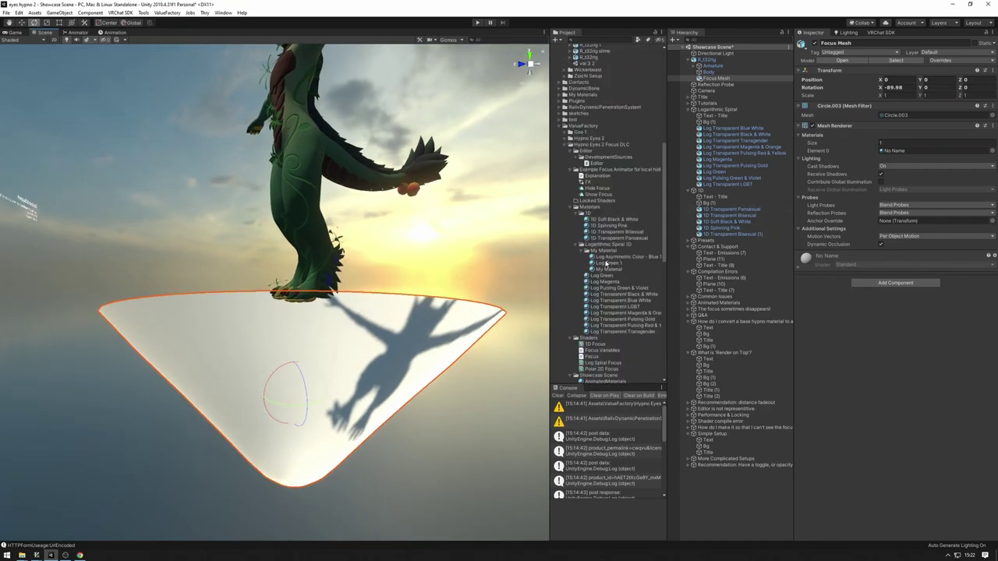
left_click_drag(603, 276, 413, 290)
right_click_drag(413, 290, 449, 287)
left_click(396, 332)
right_click_drag(393, 333, 402, 330)
left_click_drag(402, 330, 519, 300, "alt")
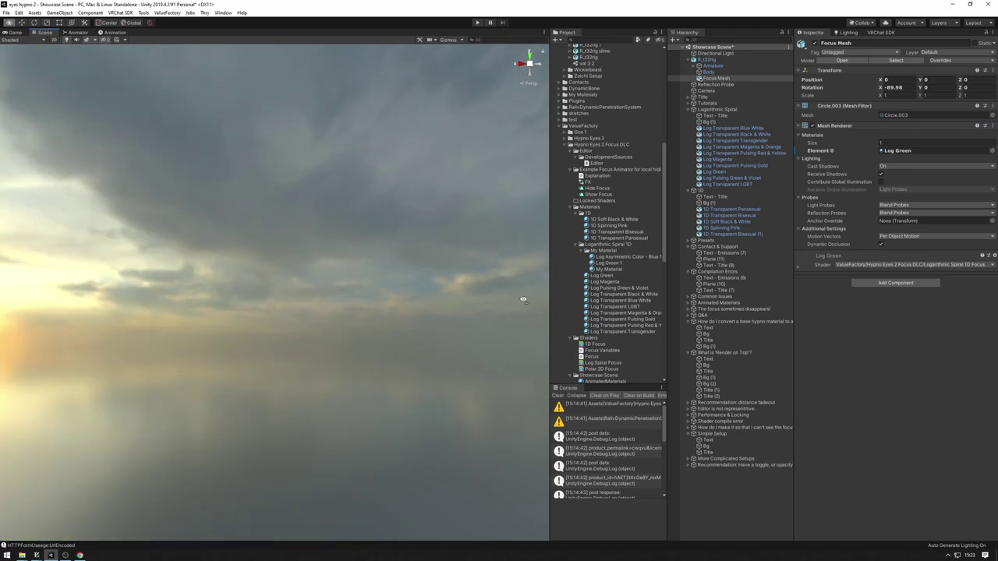
left_click_drag(525, 294, 318, 315, "alt")
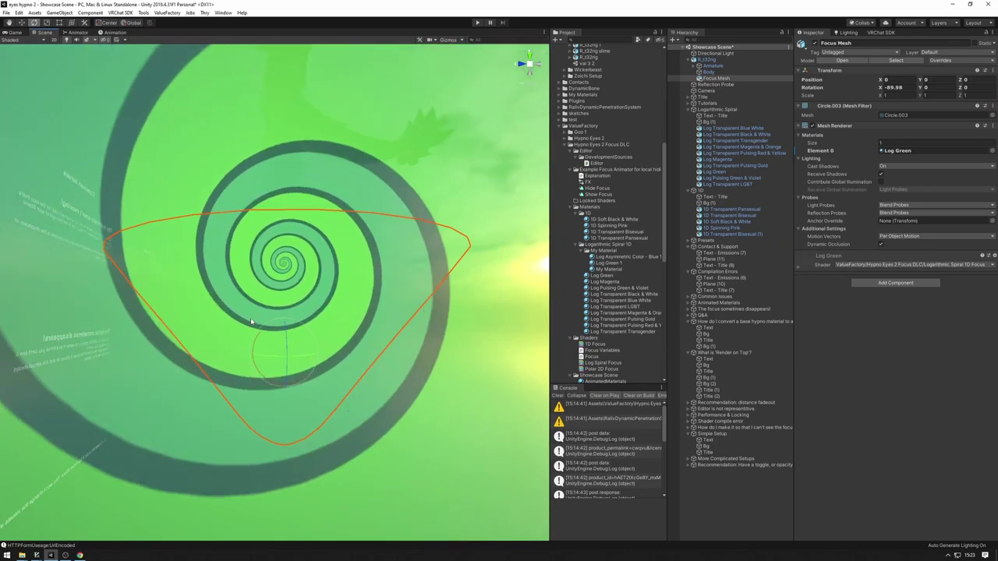
left_click_drag(286, 262, 341, 299, "alt")
scroll(341, 299, "down", 4)
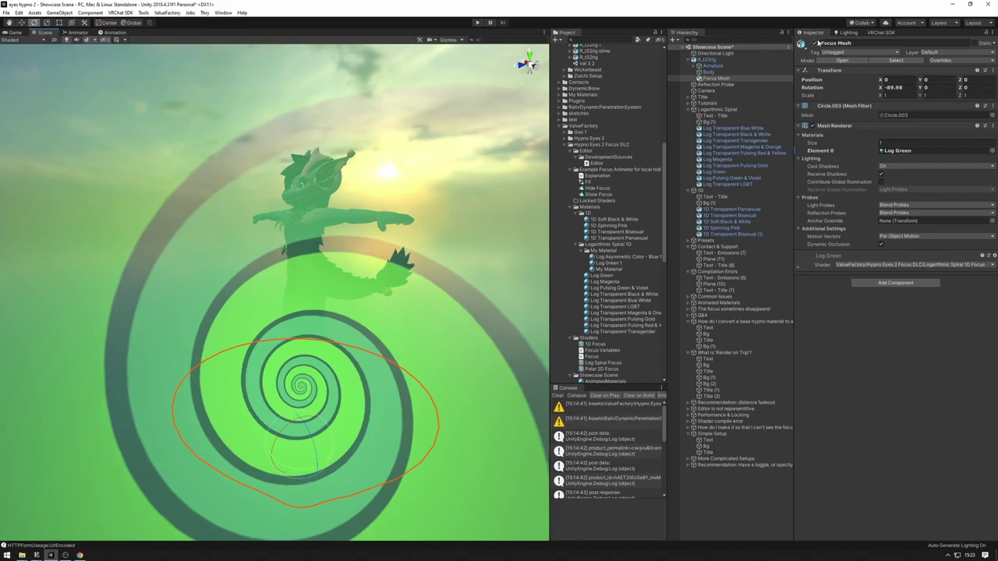
left_click(340, 210)
left_click(340, 210)
Step: Rotate the Focus Mesh to -180 degrees on X with snapping so it faces forward
right_click_drag(340, 211, 305, 156)
right_click_drag(280, 204, 311, 481)
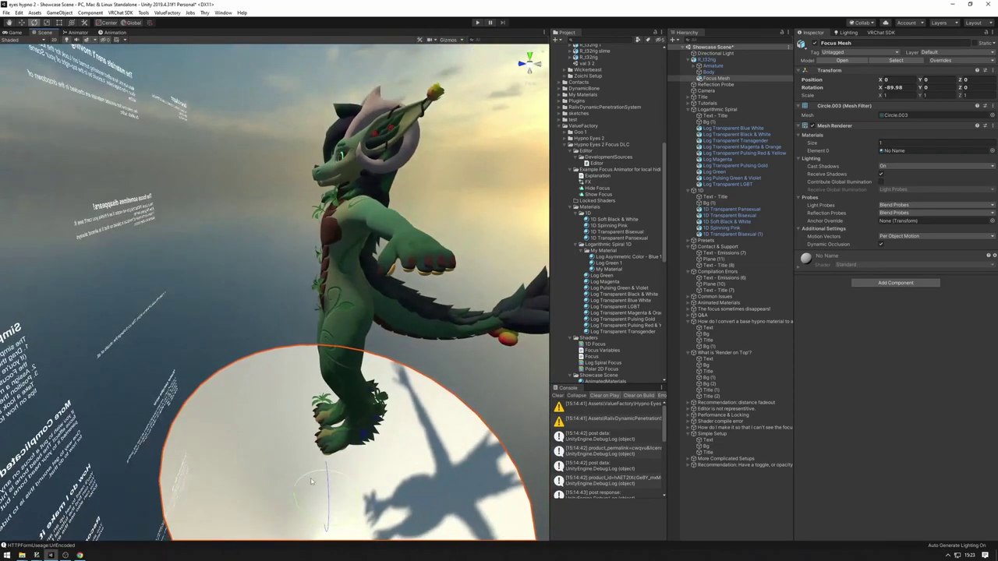
left_click_drag(311, 481, 390, 478)
right_click_drag(388, 479, 371, 437)
key("q")
mouse_move(303, 270)
left_mouse_down("ctrl")
mouse_move(285, 271)
mouse_move(298, 268)
left_mouse_up("ctrl")
right_click_drag(309, 273, 334, 283)
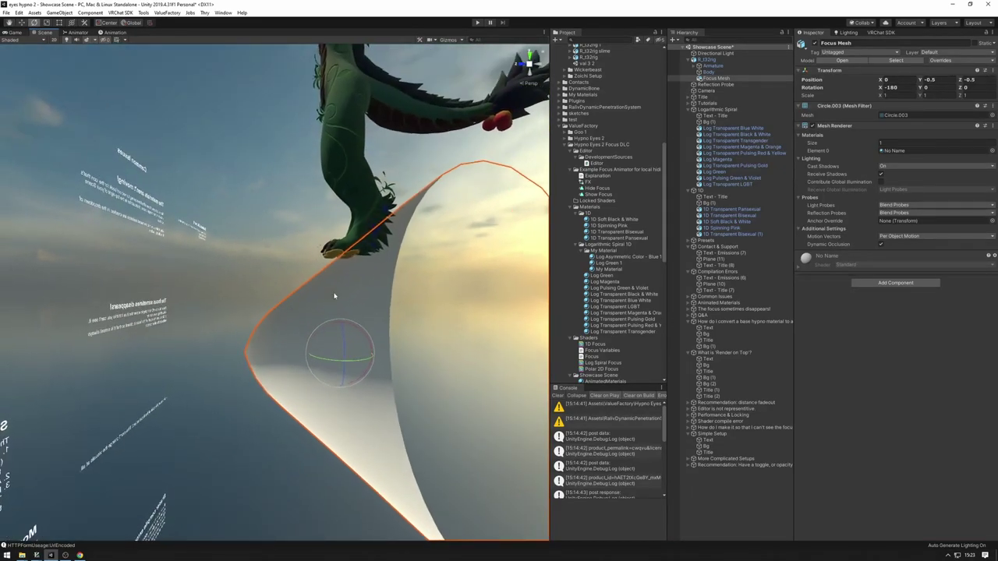
Step: Move the Focus Mesh up to the avatar's head and forward, to about Y 1.375 and Z 0.071
scroll(337, 316, "down", 4)
key("w")
left_click_drag(316, 296, 307, 76)
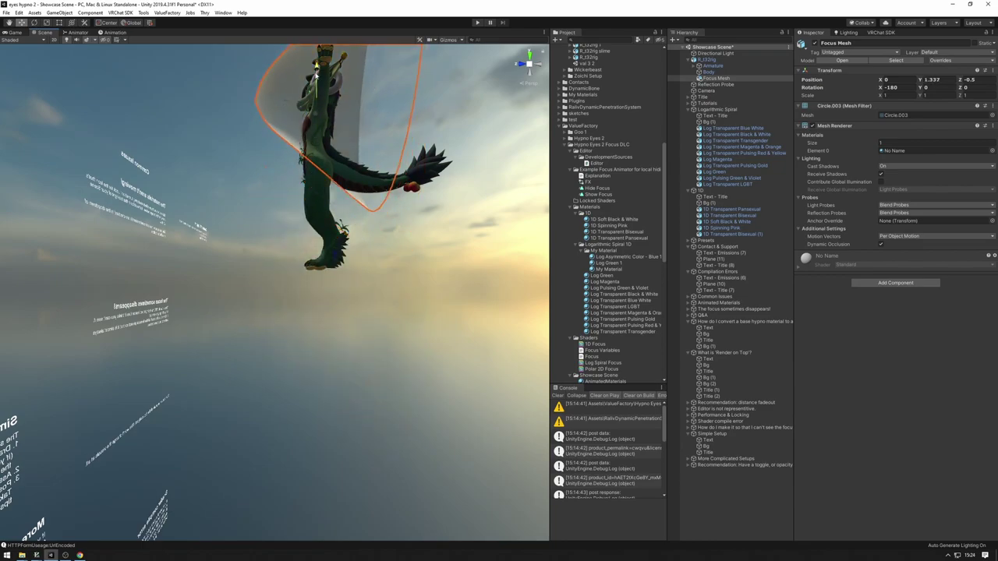
right_click_drag(306, 86, 298, 156)
left_click_drag(277, 235, 158, 242)
right_click_drag(368, 181, 285, 297)
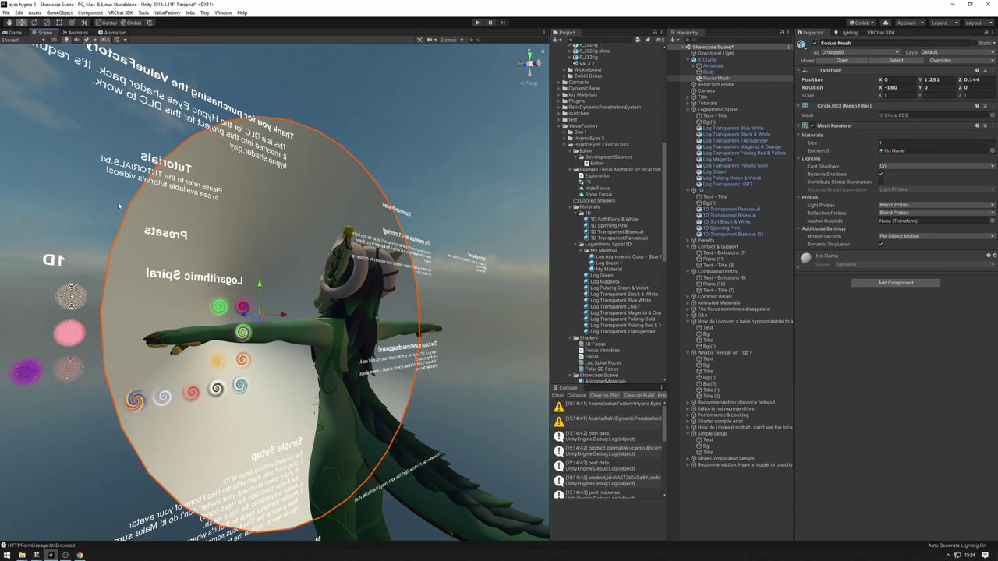
right_click_drag(311, 313, 403, 295)
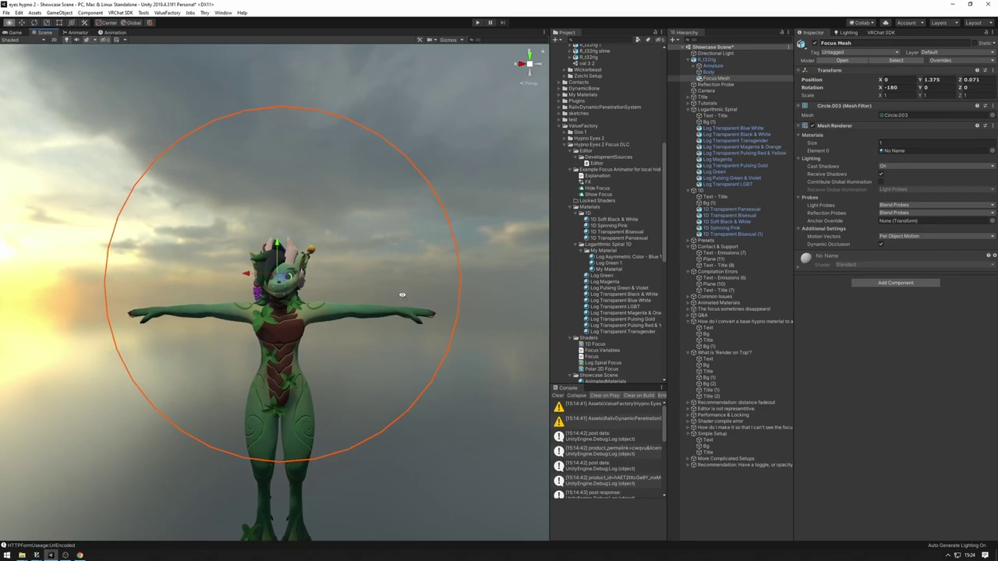
Step: Examine the avatar's face and eyes up close from the front to check the Focus Mesh's alignment
scroll(339, 294, "up", 8)
scroll(339, 295, "down", 8)
left_click_drag(338, 295, 338, 291, "alt")
mouse_move(338, 292)
right_mouse_down()
mouse_move(403, 290)
mouse_move(327, 288)
right_mouse_up()
scroll(327, 289, "up", 8)
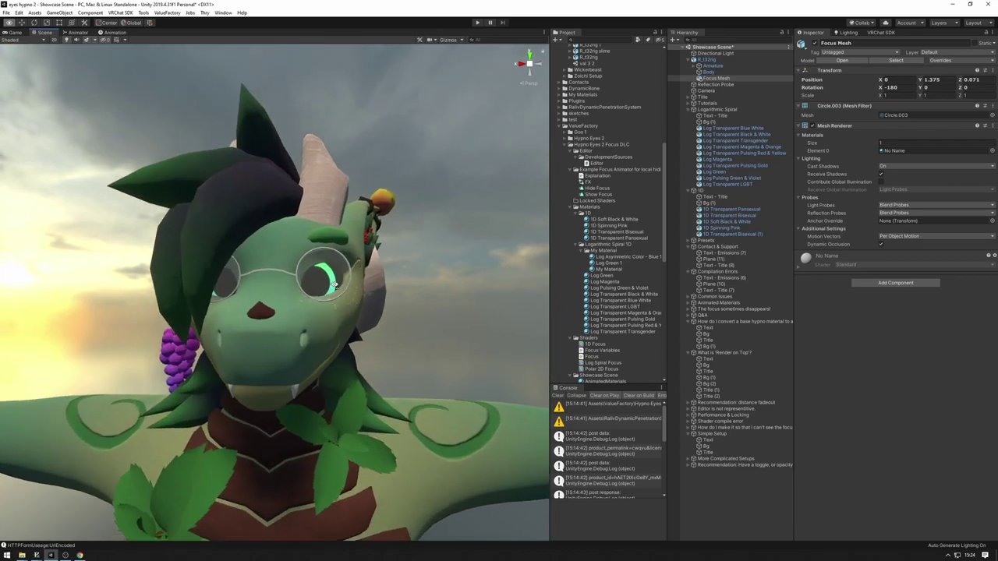
right_click_drag(333, 285, 148, 212)
right_click_drag(219, 306, 402, 350)
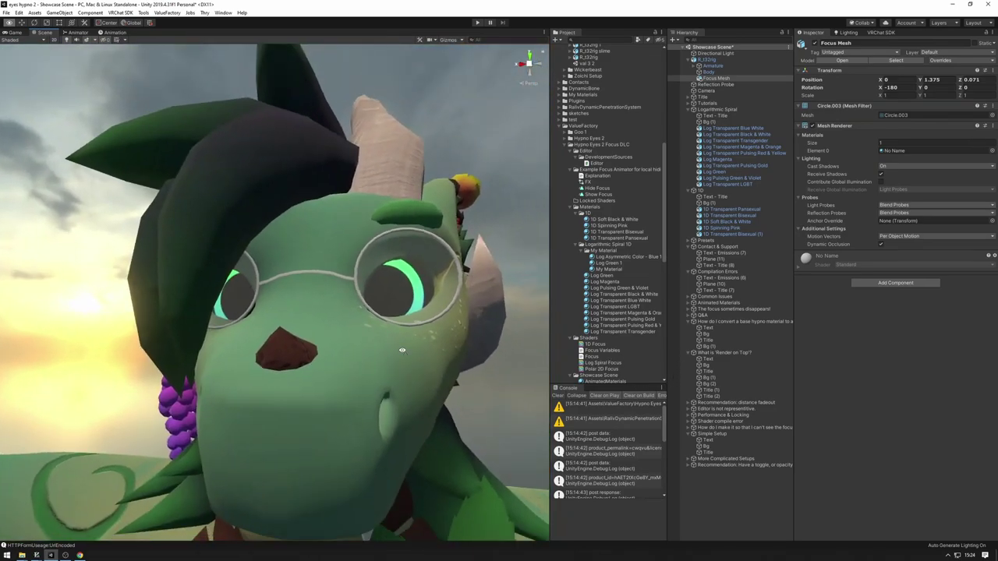
Step: Try the Log Green material on the Focus Mesh at head height and view the spiral from the front
key("f")
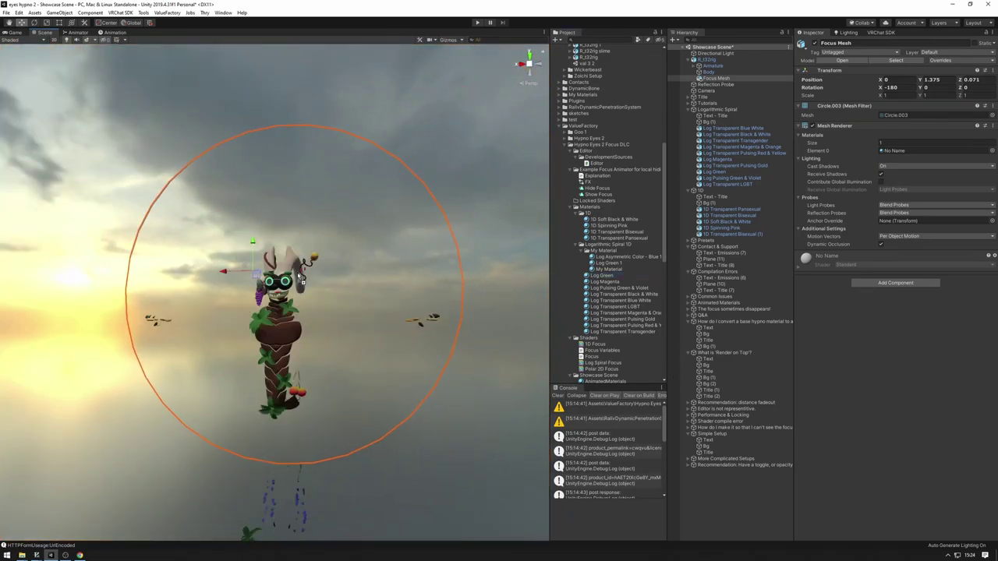
left_click_drag(332, 197, 44, 212, "alt")
left_click_drag(602, 275, 153, 187)
right_click_drag(184, 174, 471, 170)
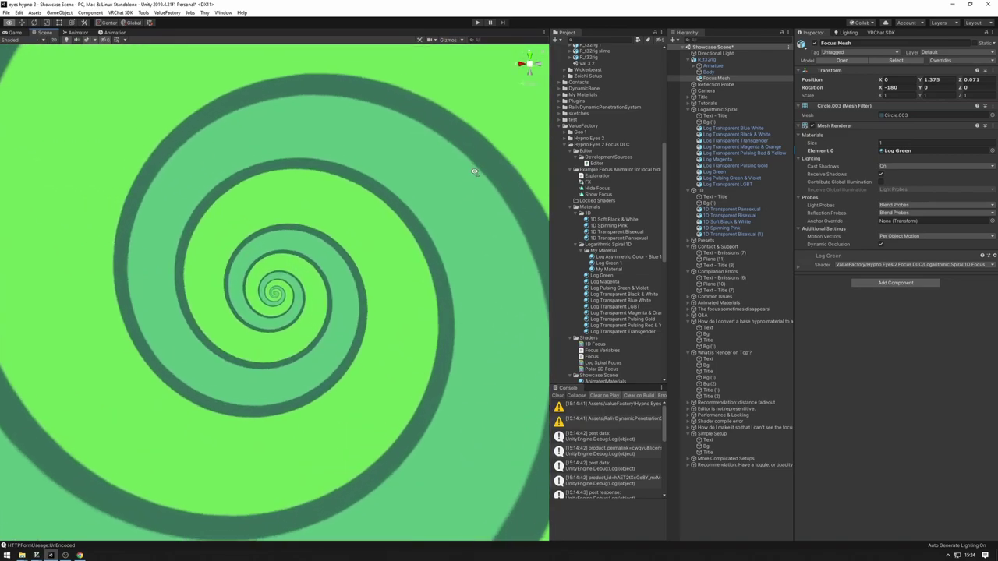
right_click_drag(474, 172, 474, 170)
Step: Try scaling the Focus Mesh uniformly to about 3.32 and moving it along Z to about -1.09
key("s")
key("w")
key("s")
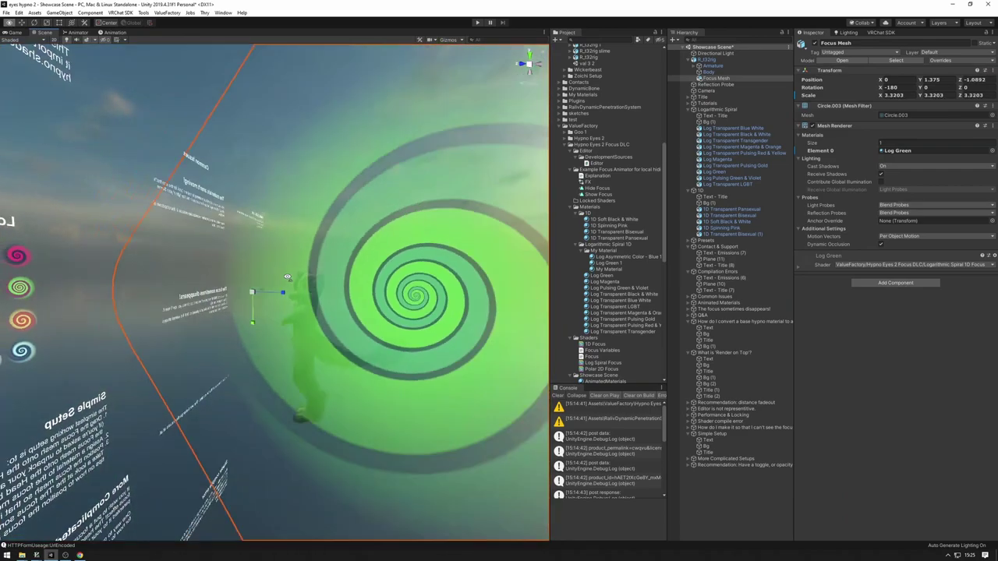
left_click(228, 297)
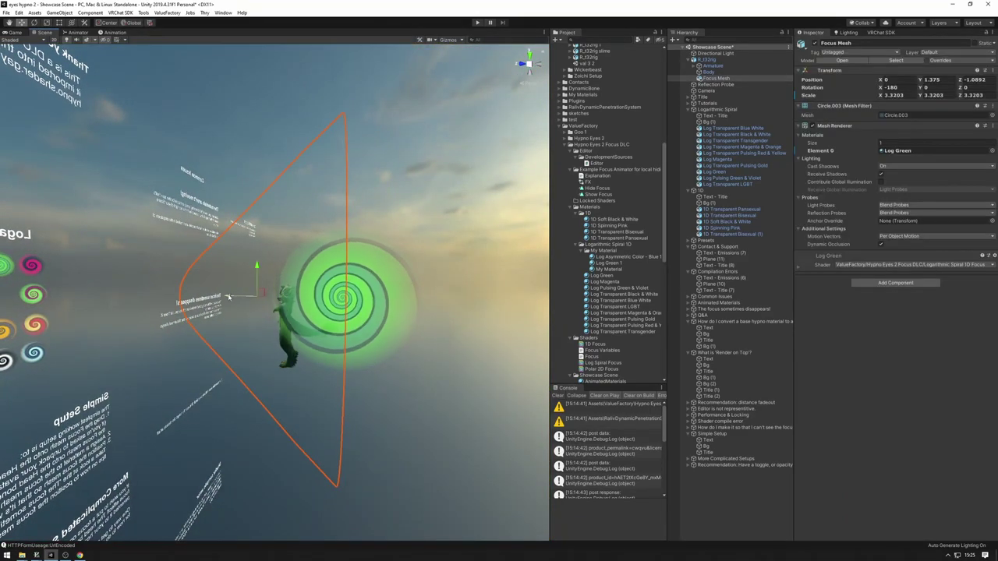
left_click_drag(173, 295, 168, 295)
key("w")
right_click_drag(168, 295, 234, 267)
left_click_drag(234, 266, 318, 334, "alt")
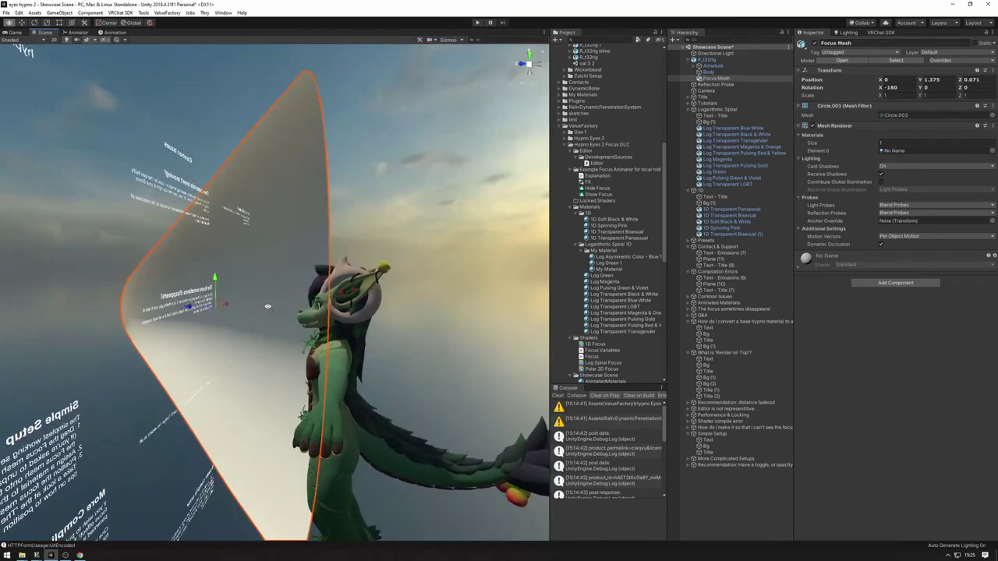
Step: Expand the avatar's Armature with all nested bones and widen the Hierarchy panel to read them
left_click_drag(266, 305, 270, 310, "alt")
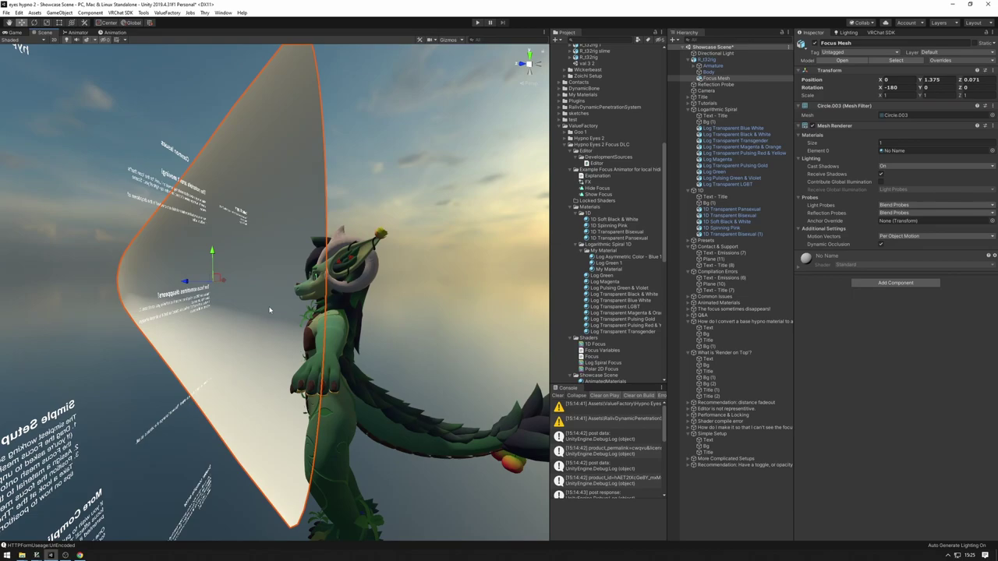
left_click_drag(301, 285, 503, 202, "alt")
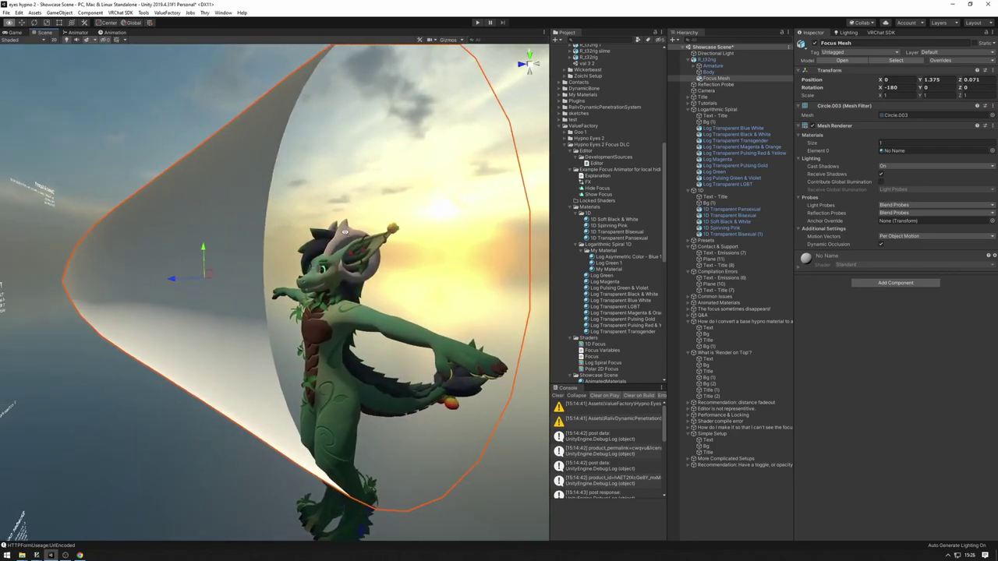
left_click(694, 66, "alt")
left_click_drag(669, 247, 619, 247)
scroll(664, 209, "down", 6)
scroll(663, 206, "down", 15)
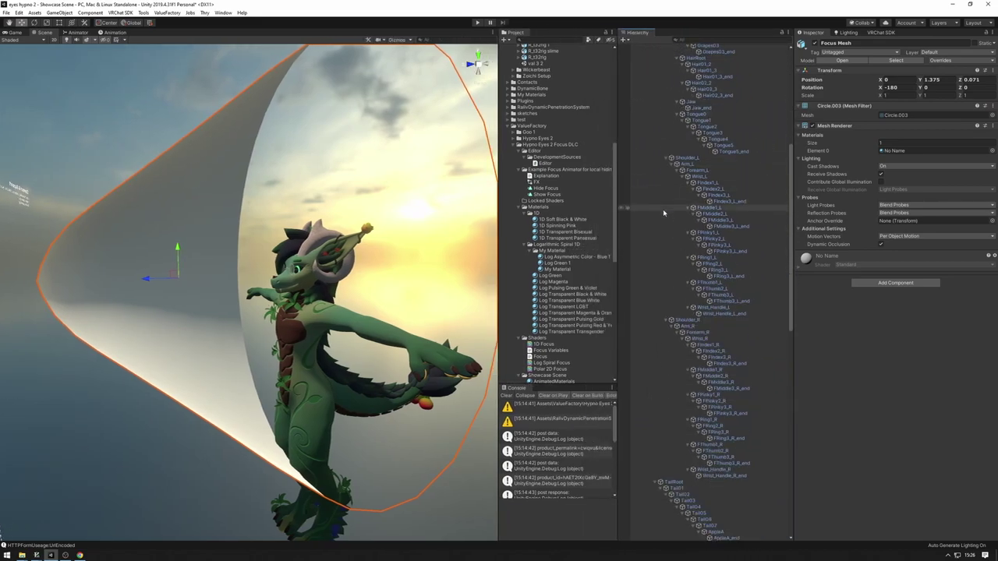
Step: Examine the Focus Mesh's placement around the avatar's head from several angles and distances
mouse_move(328, 208)
right_mouse_down()
mouse_move(364, 205)
mouse_move(344, 196)
right_mouse_up()
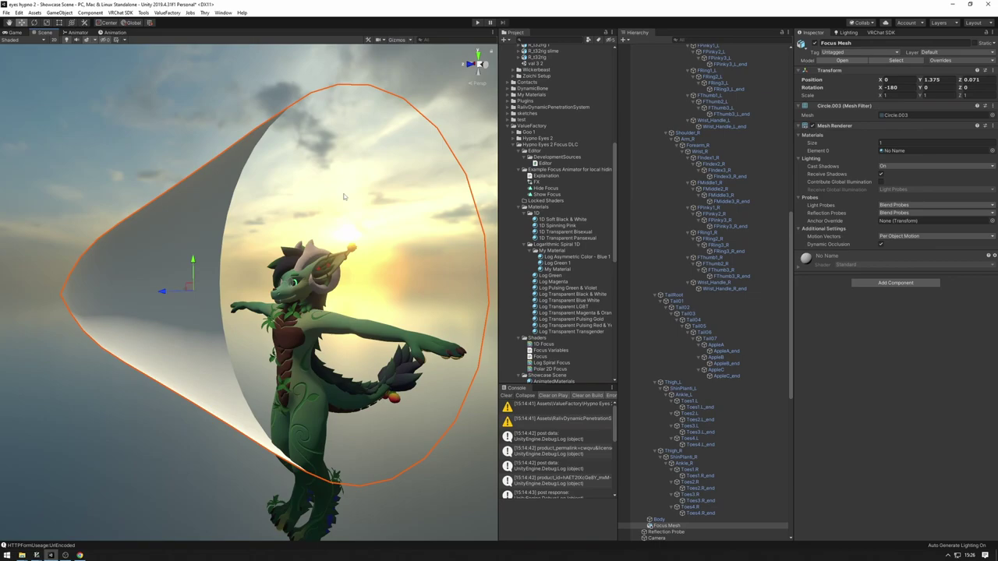
right_click_drag(344, 196, 273, 216)
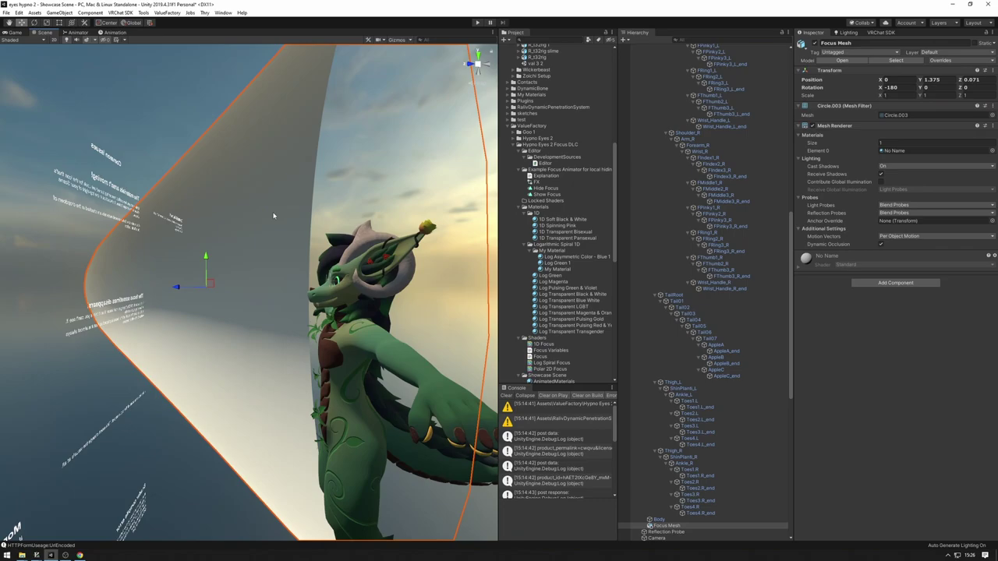
right_click_drag(329, 282, 281, 238)
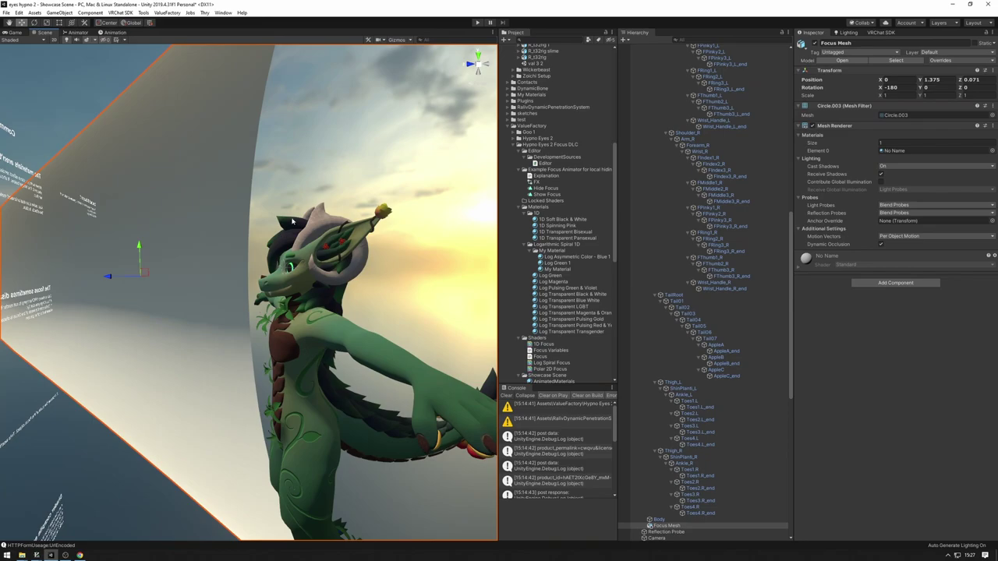
scroll(275, 215, "down", 3)
scroll(262, 214, "up", 3)
scroll(269, 215, "down", 5)
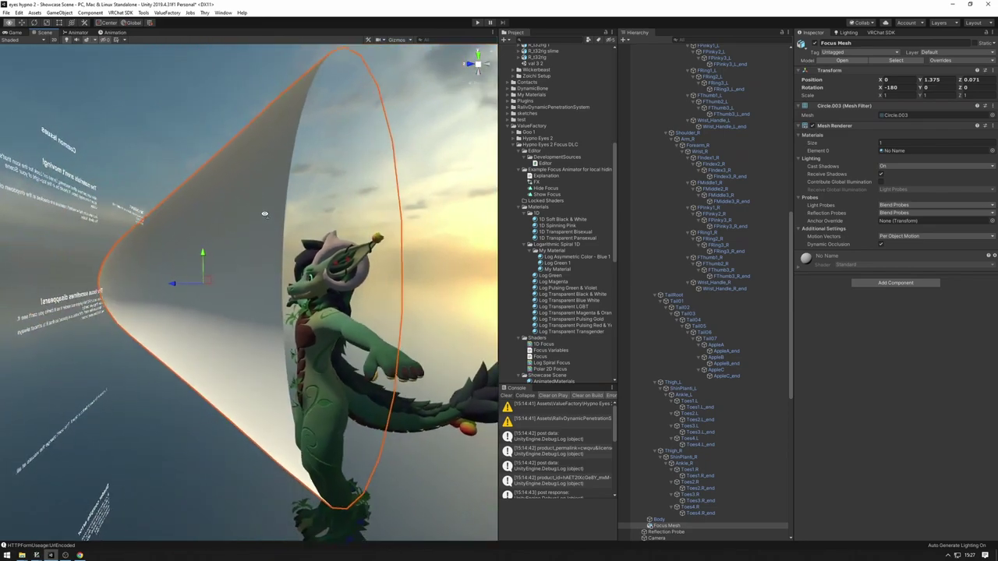
scroll(290, 215, "up", 3)
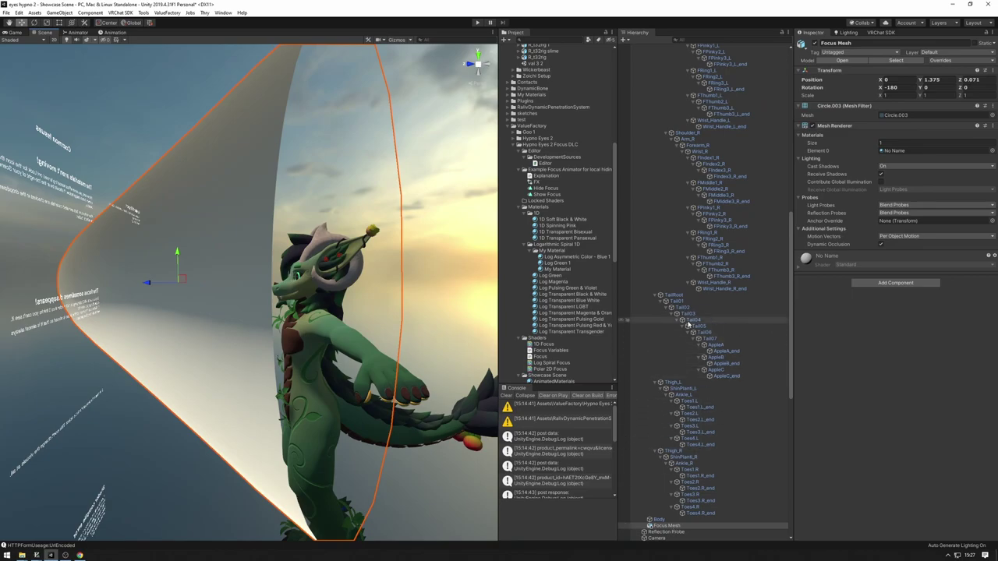
Step: Locate the avatar's Head bone in the armature and try to nest the existing Focus Mesh under it
scroll(670, 284, "up", 15)
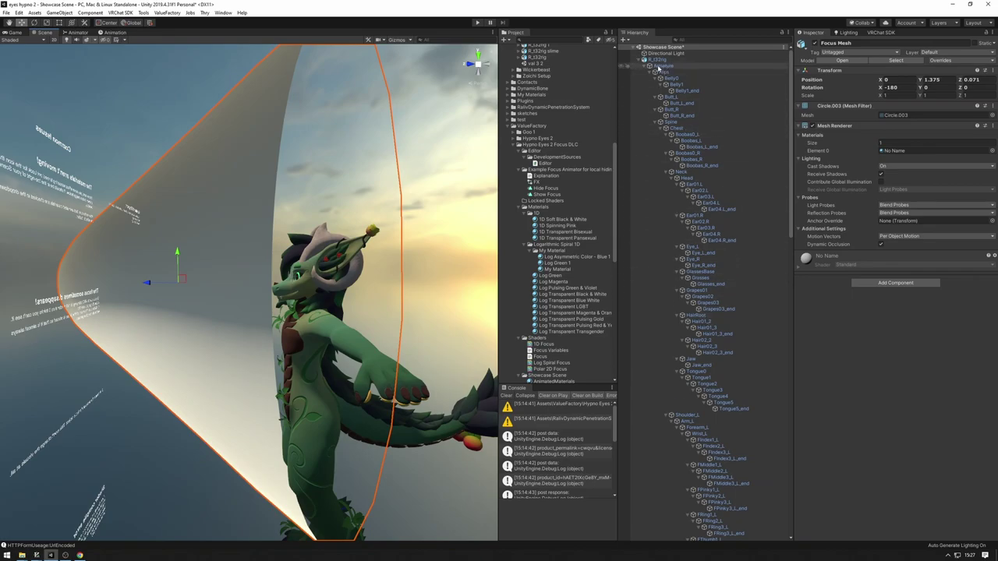
left_click(645, 68)
left_click(645, 67)
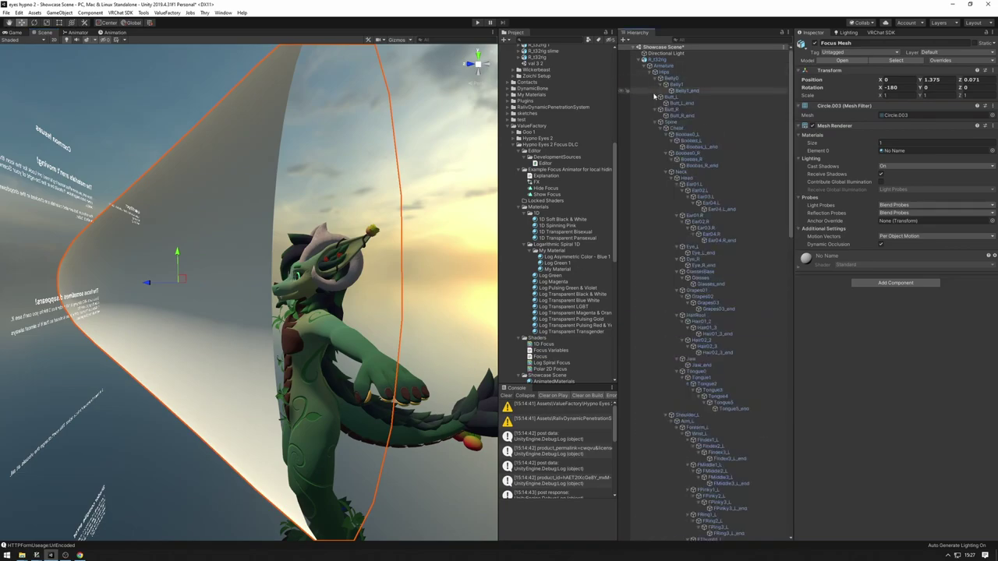
scroll(702, 394, "down", 7)
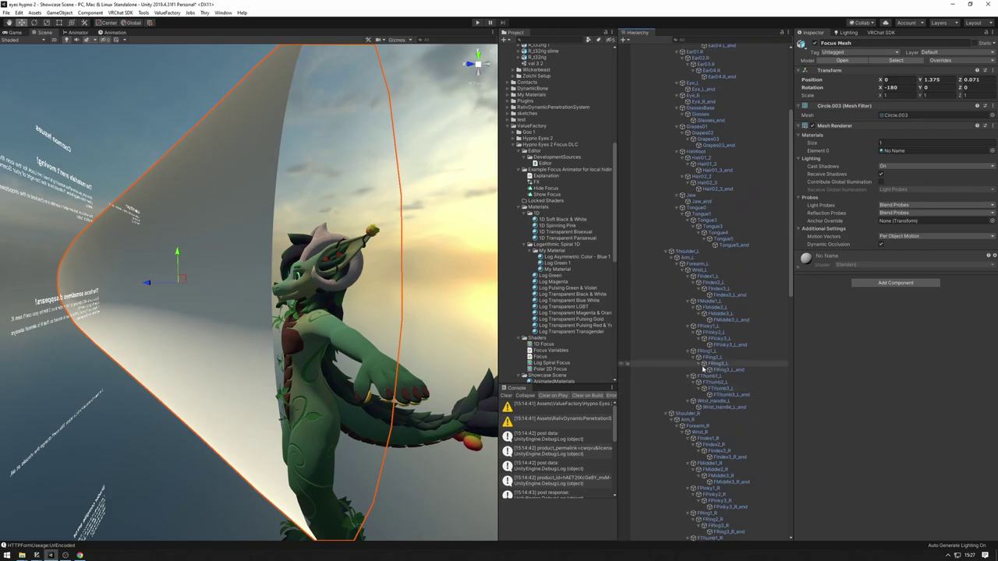
scroll(706, 234, "up", 3)
left_click(687, 85)
scroll(733, 361, "down", 18)
scroll(725, 363, "down", 3)
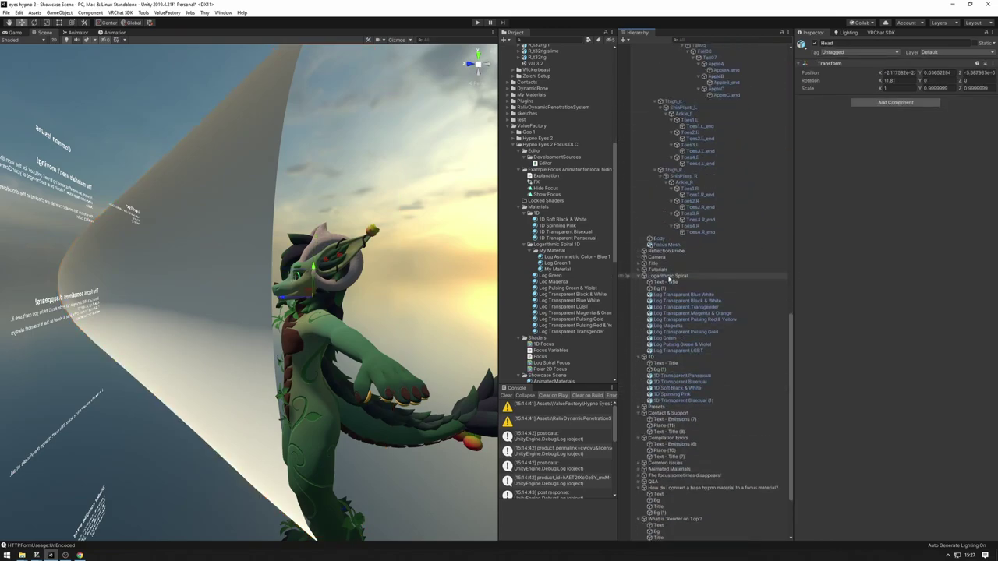
left_click_drag(675, 365, 688, 100)
key("ctrl+z")
Step: Try to add the Focus Mesh model from the Hypno Eyes 2 Focus DLC folder to the Head bone
scroll(546, 312, "down", 10)
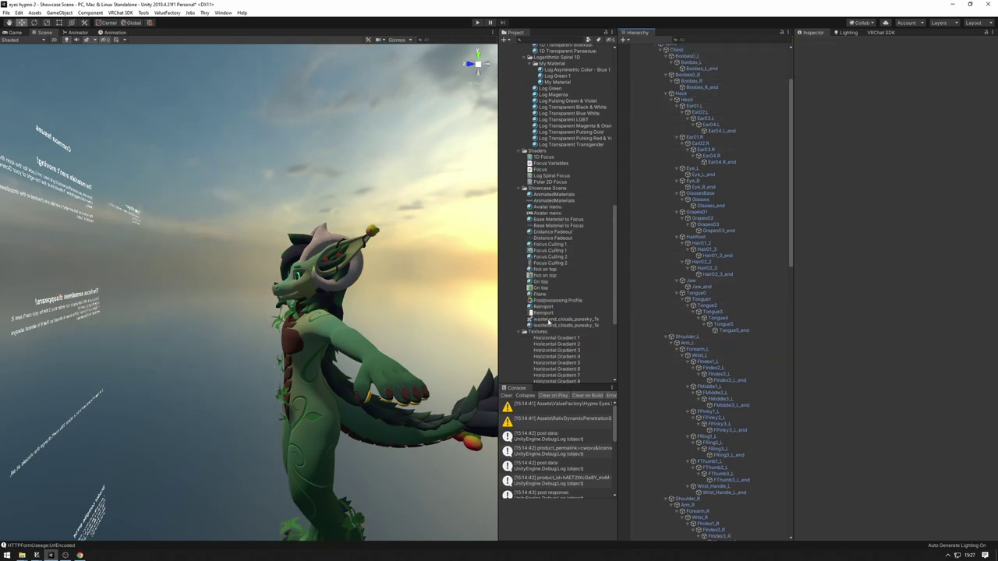
left_click_drag(542, 274, 693, 102)
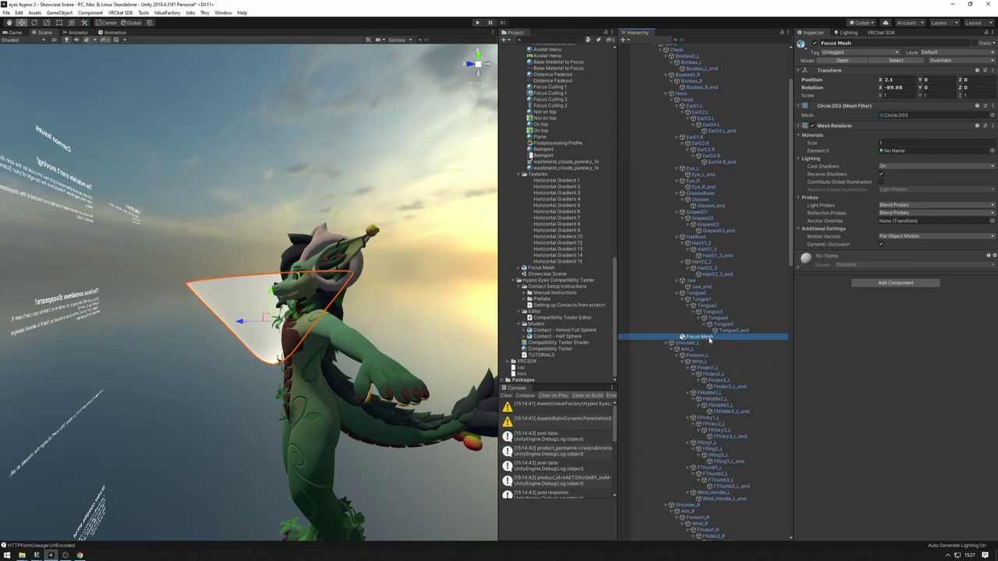
key("ctrl+z")
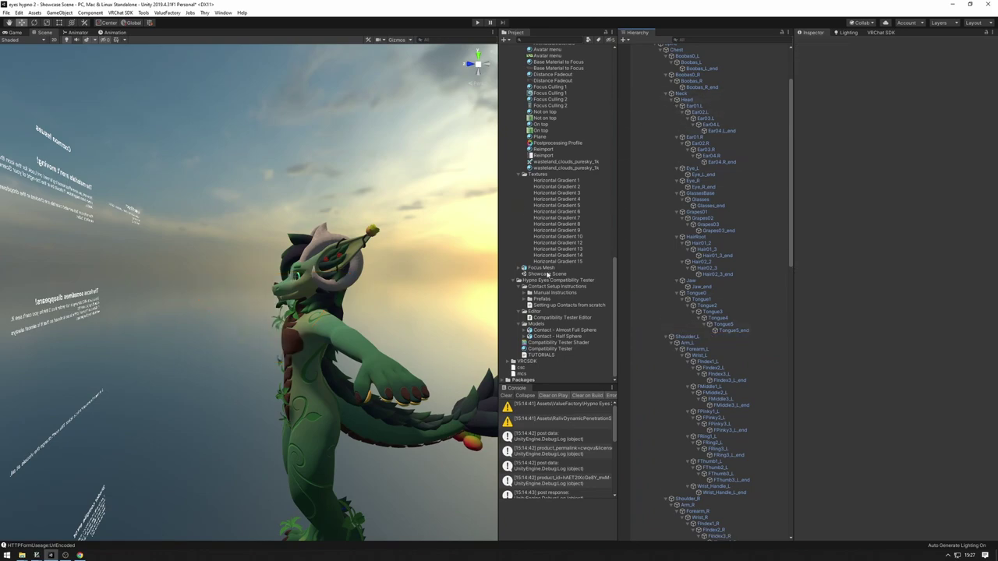
left_click_drag(545, 270, 694, 102)
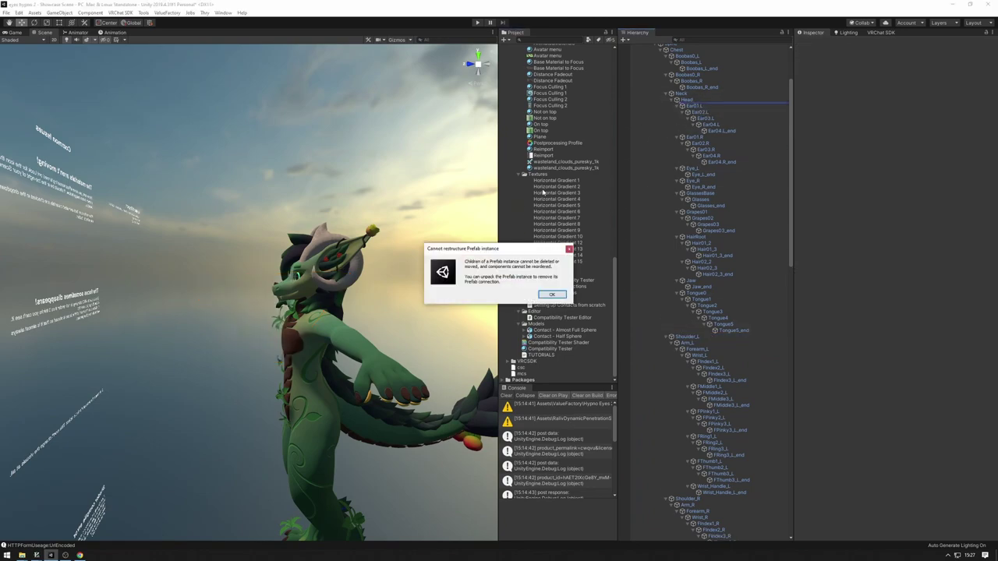
left_click(553, 294)
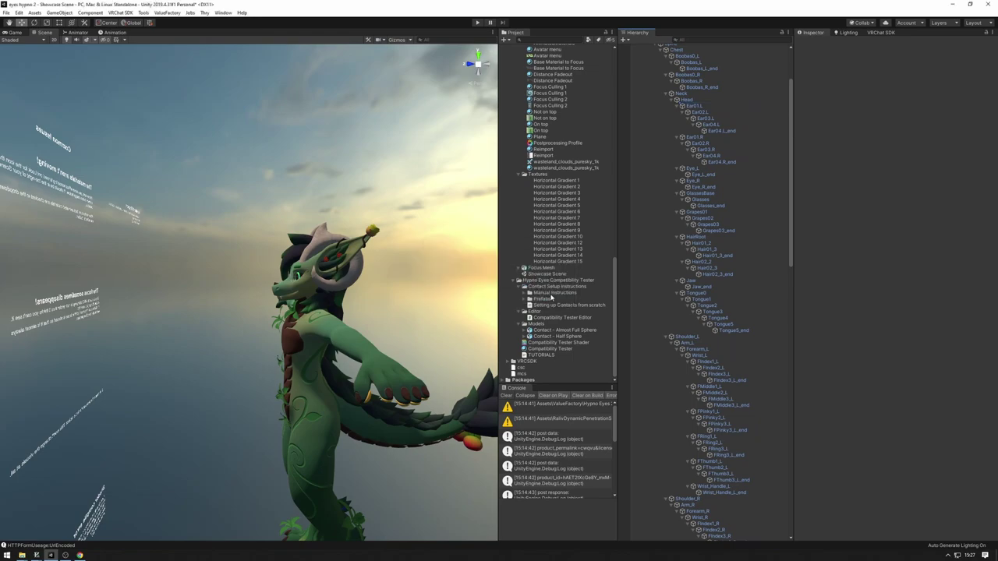
Step: Add the Focus Mesh model as a child of the avatar's Head bone and set its X position to 0
left_click_drag(544, 269, 687, 103)
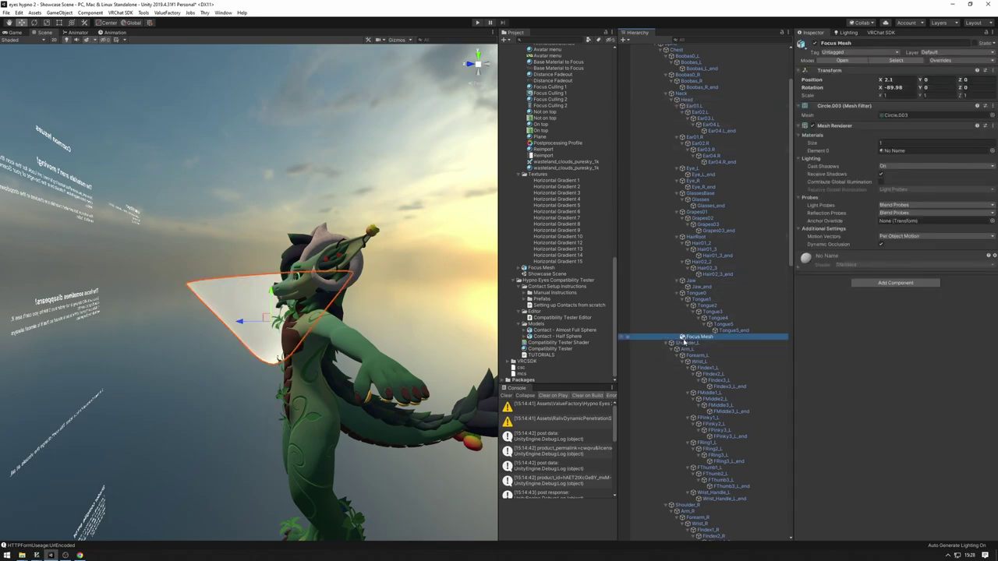
right_click_drag(366, 324, 417, 341)
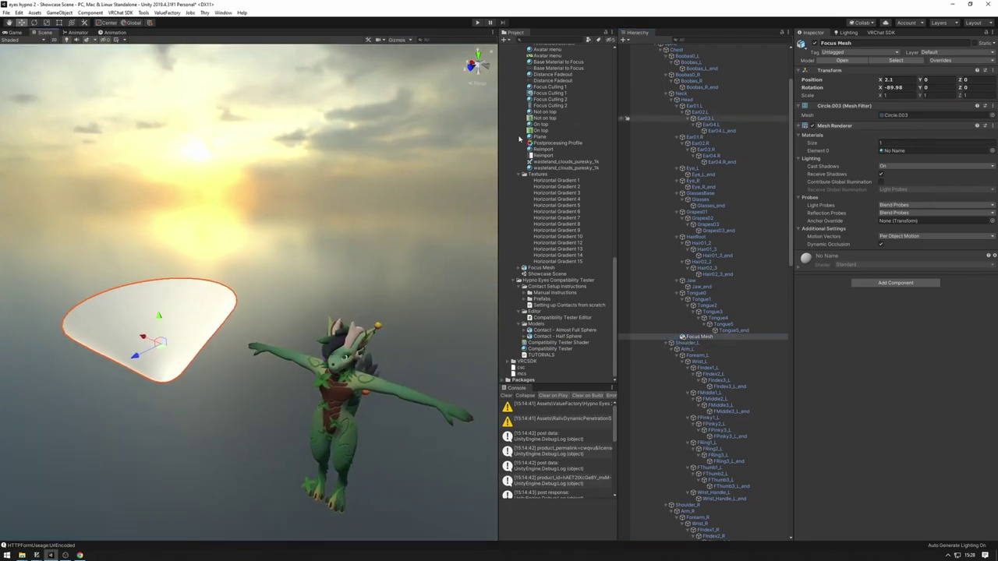
double_click(887, 80)
type("0")
key("Tab")
right_click_drag(471, 190, 447, 184)
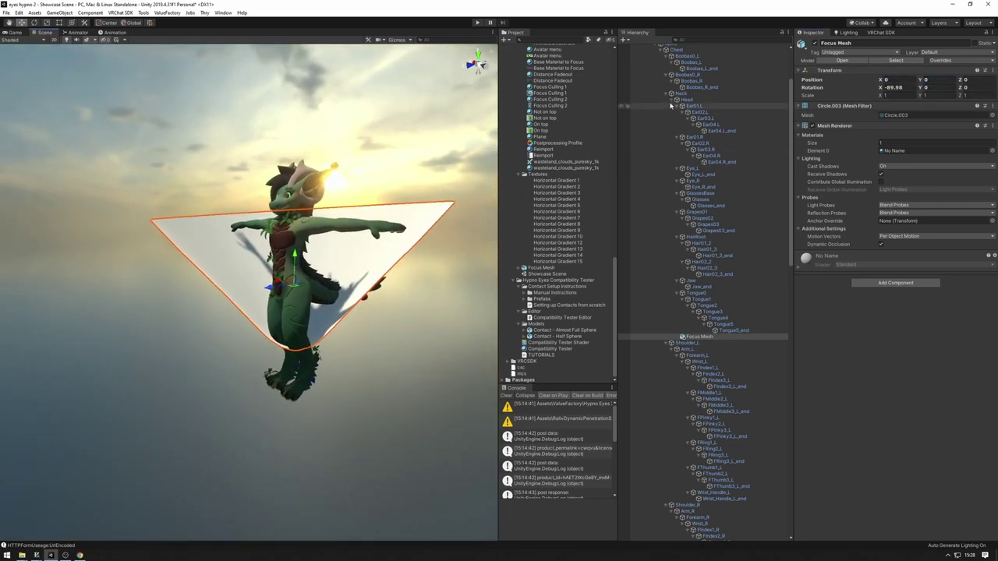
Step: Collapse the Head bone's children and raise the Focus Mesh above the avatar's head to about Y 0.951
left_click(671, 100)
left_click(671, 101)
left_click(672, 100)
right_click_drag(365, 161, 335, 165)
left_click_drag(288, 263, 271, 179, "alt")
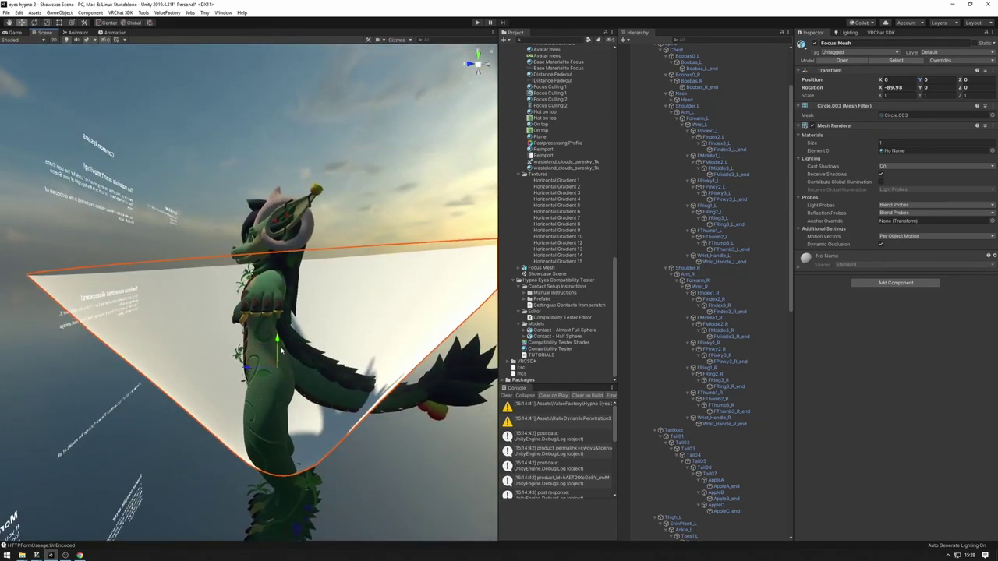
left_click_drag(276, 343, 279, 135)
key("r")
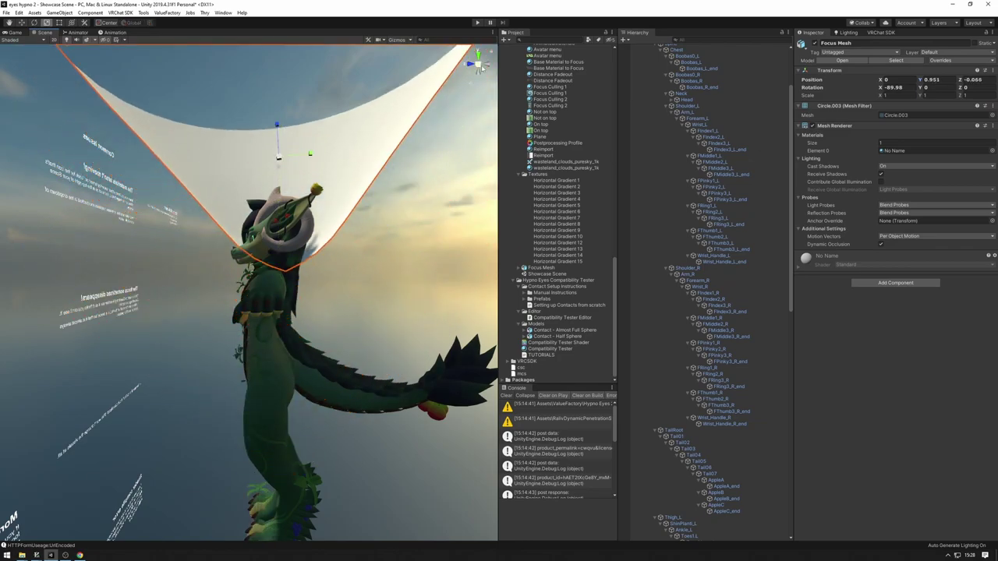
Step: Rotate the Focus Mesh to about -181 degrees on X and move it in front of the face at about Y 0.128, Z 0.086
left_click(488, 64)
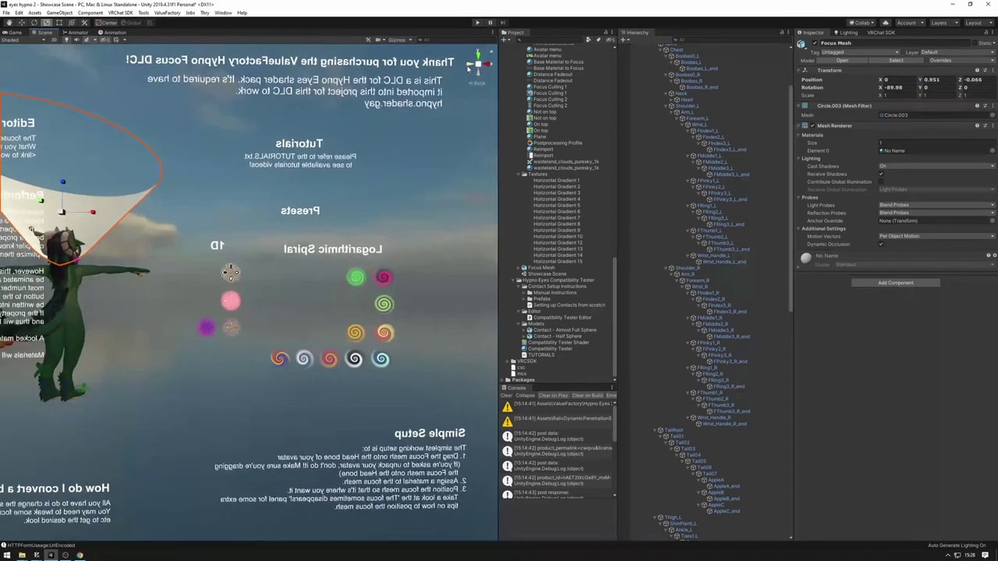
left_click(468, 64)
left_click(478, 64)
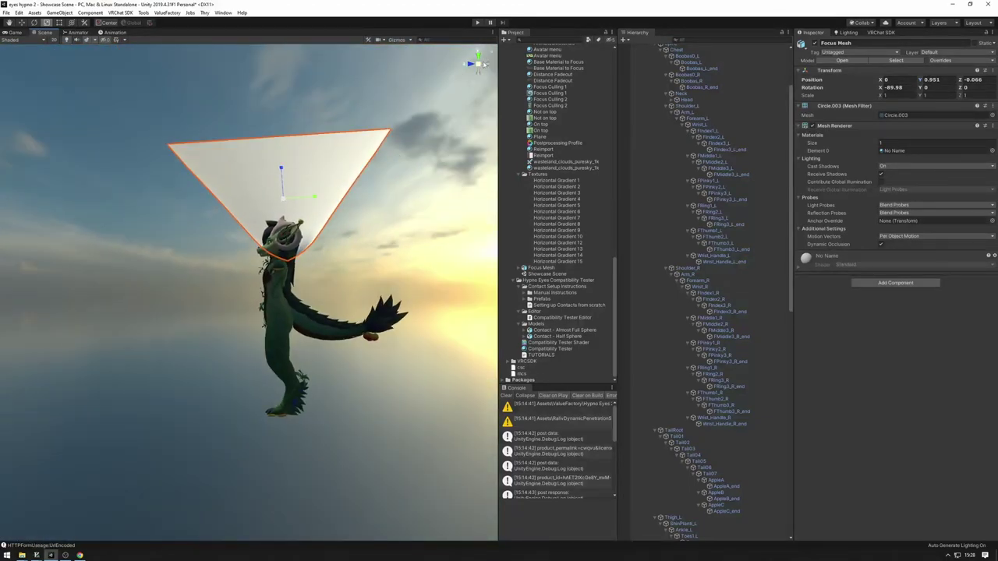
left_click(486, 66)
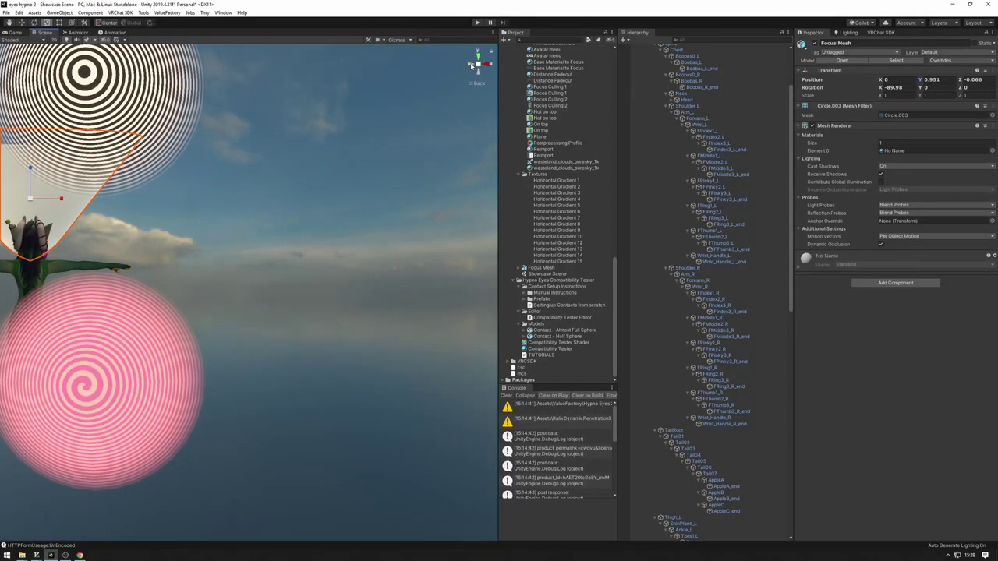
left_click(469, 64)
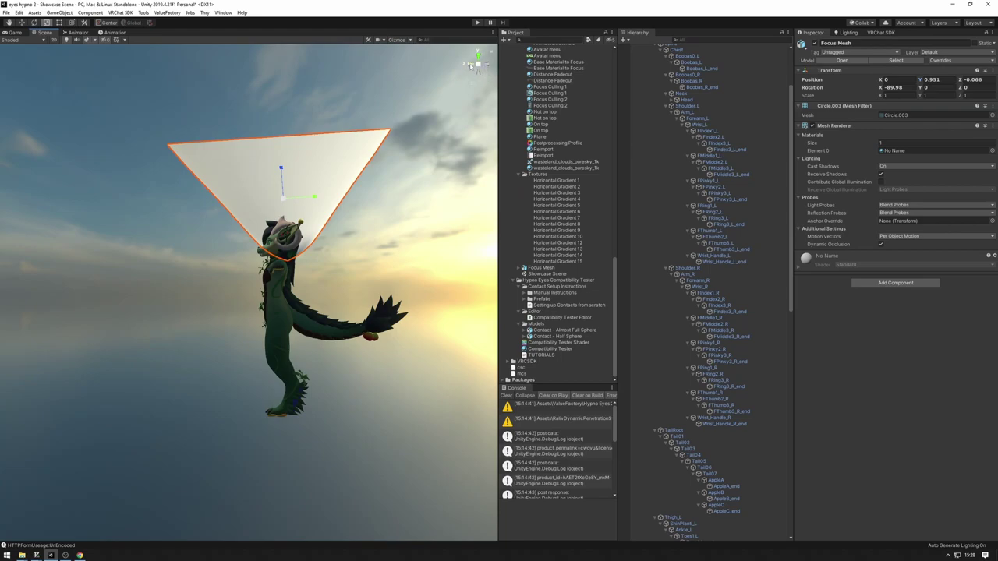
middle_click_drag(391, 113, 386, 134)
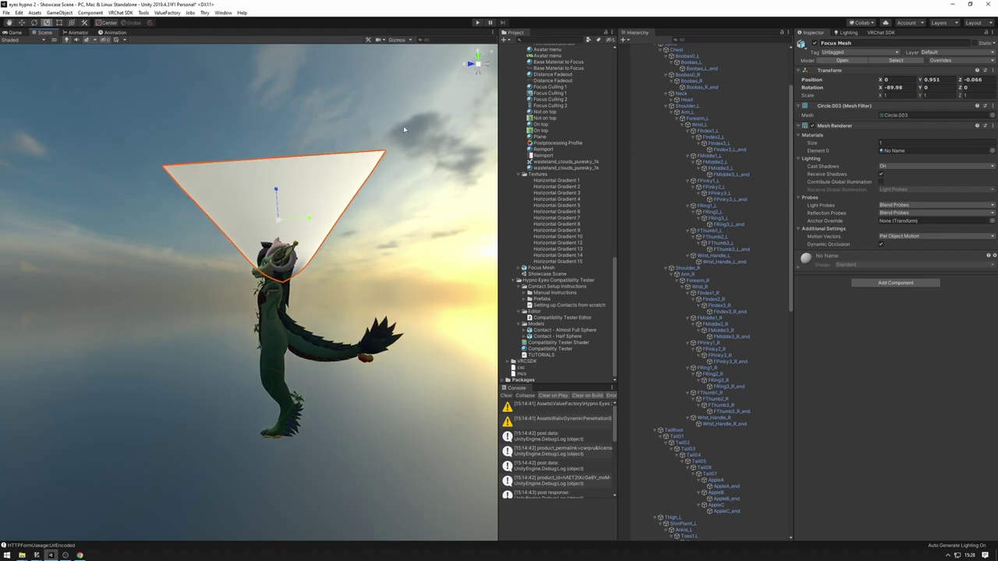
key("e")
left_click_drag(293, 193, 349, 301)
key("w")
left_click_drag(253, 226, 202, 236)
scroll(254, 266, "up", 8)
scroll(254, 266, "down", 4)
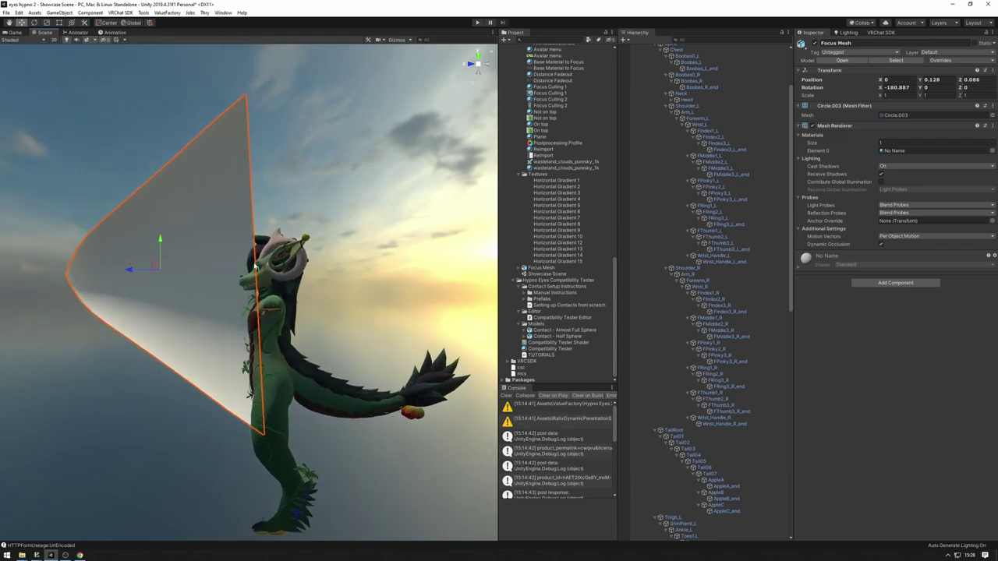
Step: Fine-tune the Focus Mesh to an X rotation of about -183.69 and align it with the eyes at about Y 0.1, Z 0.09
scroll(255, 266, "up", 7)
scroll(255, 266, "down", 9)
middle_click_drag(255, 266, 351, 289)
scroll(351, 289, "up", 5)
left_click_drag(351, 289, 144, 255, "alt")
key("e")
key("w")
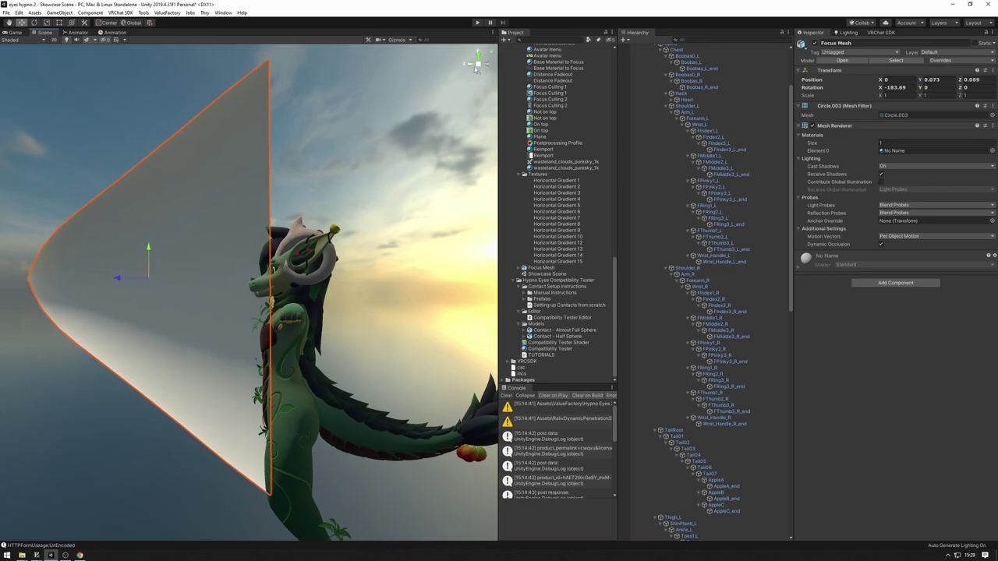
left_click(476, 67)
left_click_drag(250, 247, 252, 243)
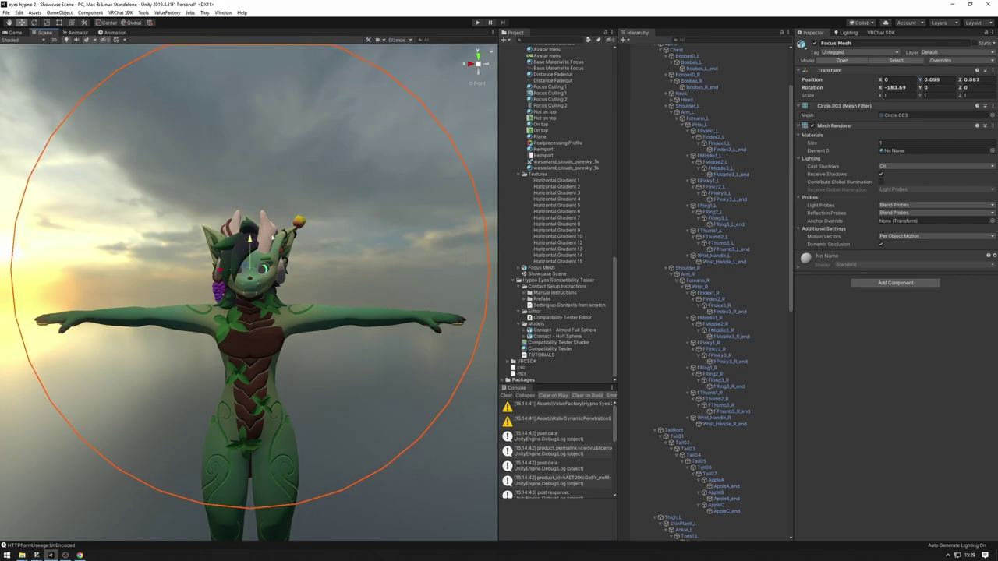
left_click(473, 66)
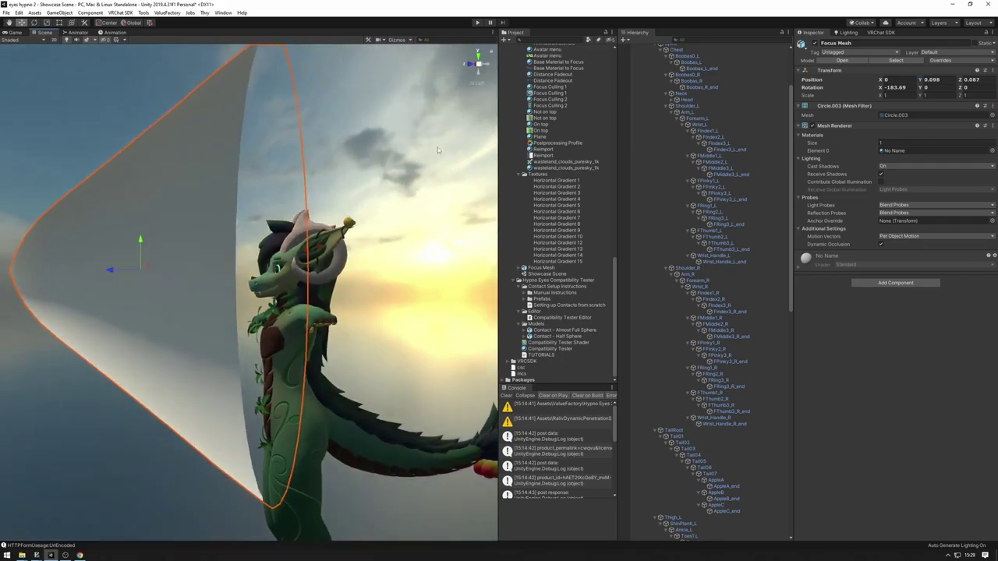
Step: Try the Log Asymmetric Color - Blue 1 material on the Focus Mesh and view the spiral at an angle
scroll(562, 309, "up", 10)
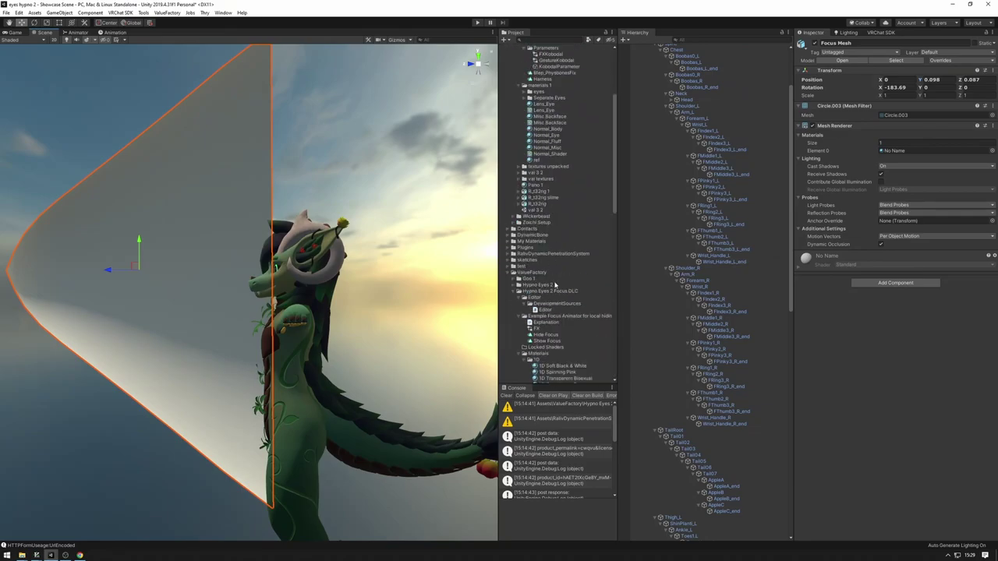
left_click_drag(567, 265, 103, 263)
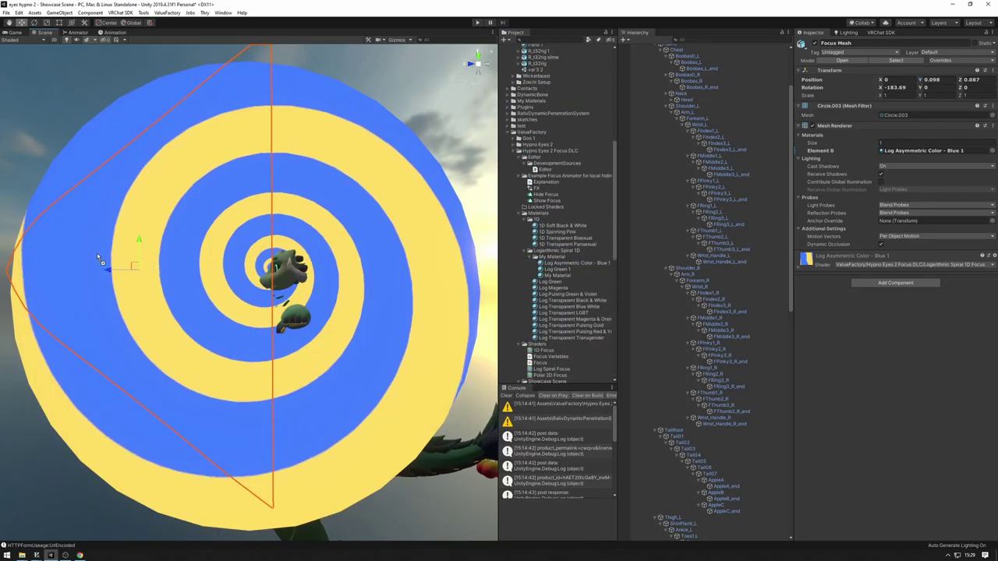
left_click_drag(340, 181, 453, 206, "alt")
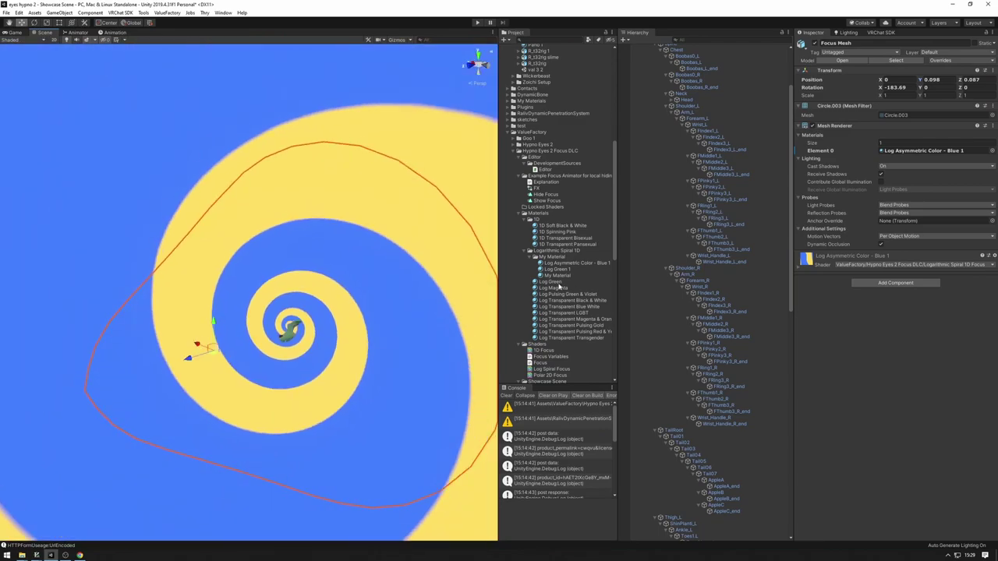
Step: Try the Log Green material on the Focus Mesh and view the spiral from farther away
left_click_drag(558, 284, 170, 272)
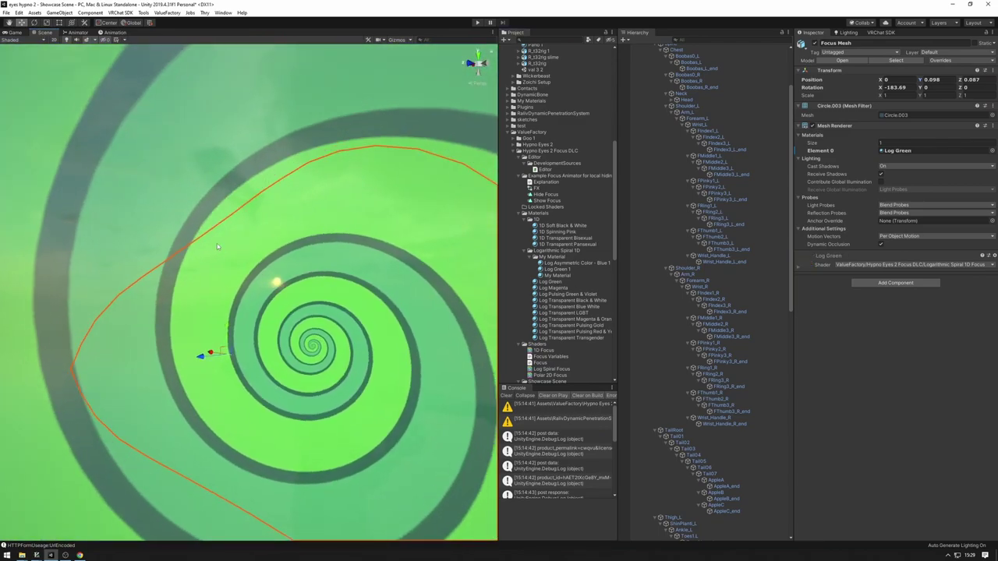
left_click(223, 243)
left_click_drag(222, 243, 280, 215, "alt")
right_click_drag(279, 215, 248, 210)
key("s")
key("w")
key("d")
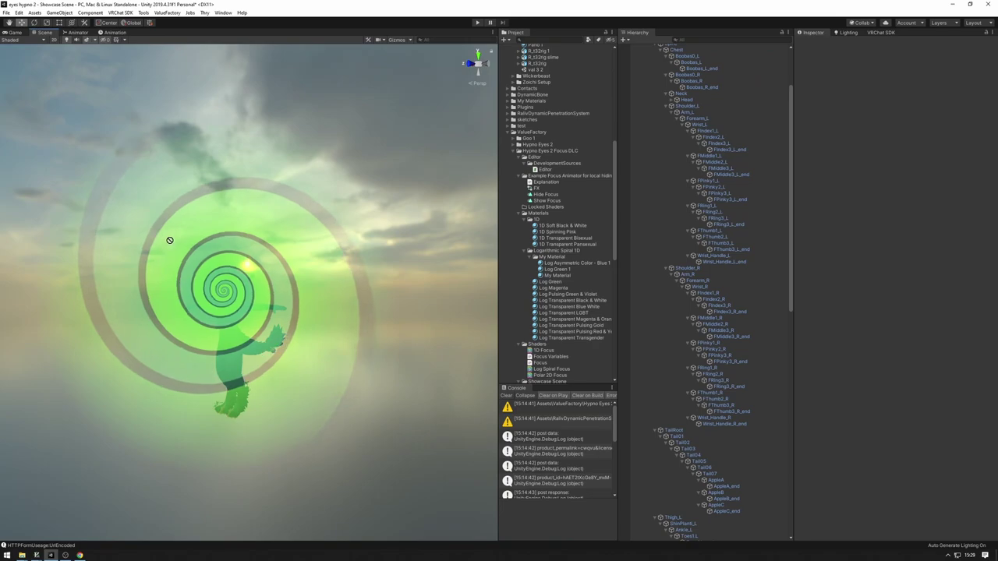
Step: Apply Log Asymmetric Color - Blue 1 to the Focus Mesh and enable the material's Render in front and Distance Fadeout options
left_click_drag(168, 239, 193, 252)
left_click(589, 263)
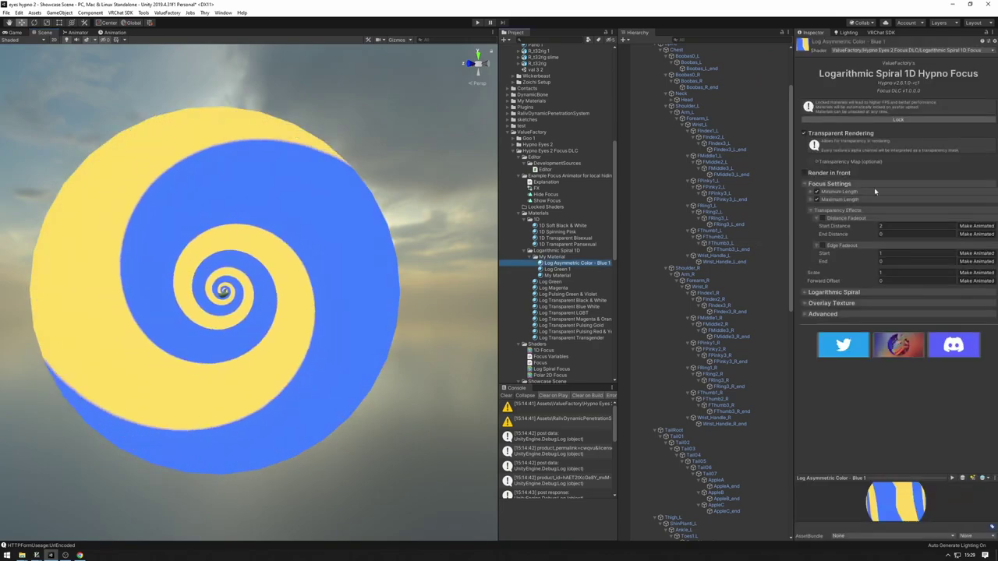
left_click(828, 174)
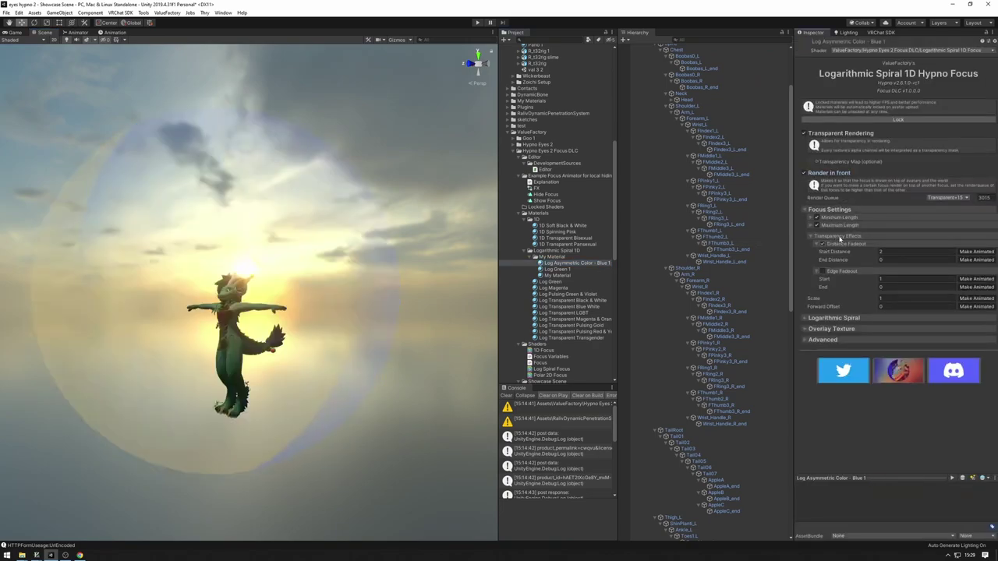
Step: Examine the blue and yellow spiral around the avatar from different distances, from the front and from behind
key("w")
right_click_drag(315, 234, 419, 241)
key("s")
key("w")
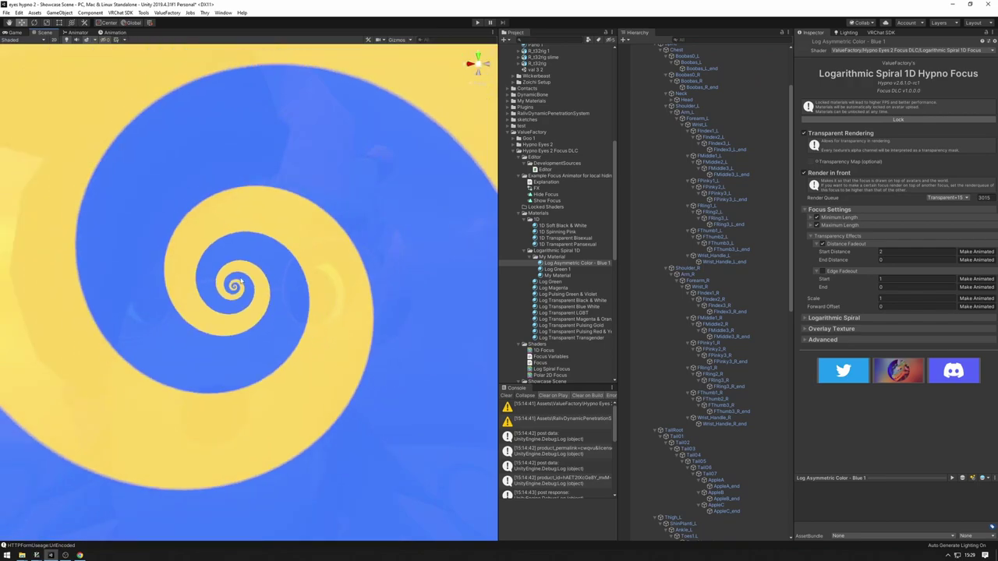
right_click_drag(61, 277, 104, 274)
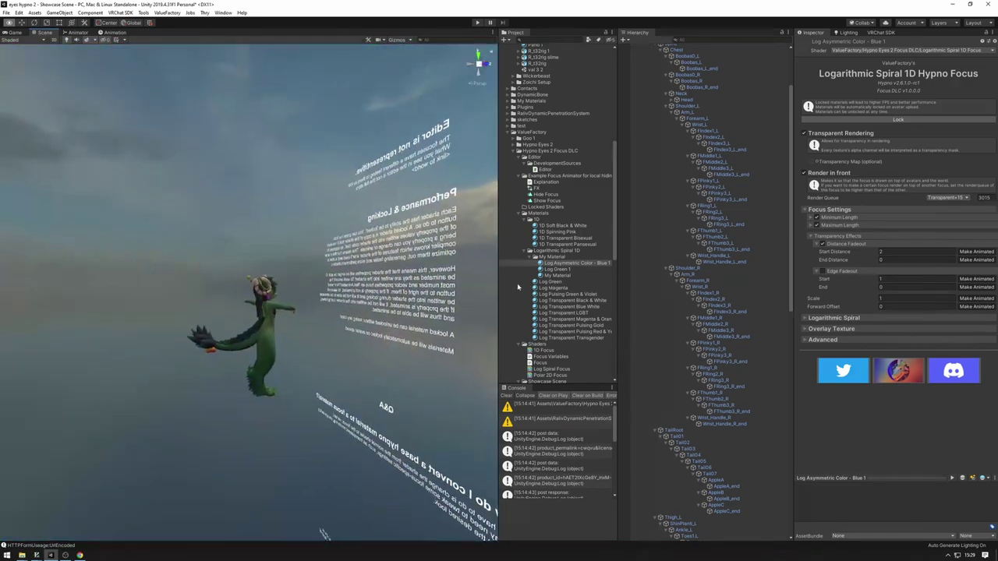
right_click_drag(468, 291, 238, 296)
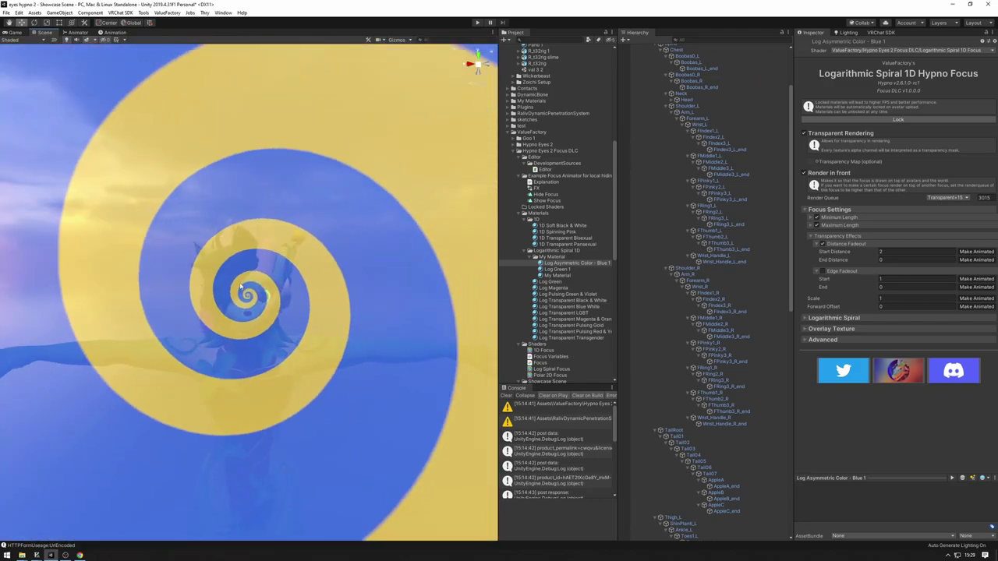
Step: Read the showcase scene's recommendation about having a toggle or opacity for the focus
scroll(260, 285, "down", 10)
scroll(260, 285, "down", 4)
middle_click_drag(248, 382, 263, 299)
scroll(262, 298, "up", 3)
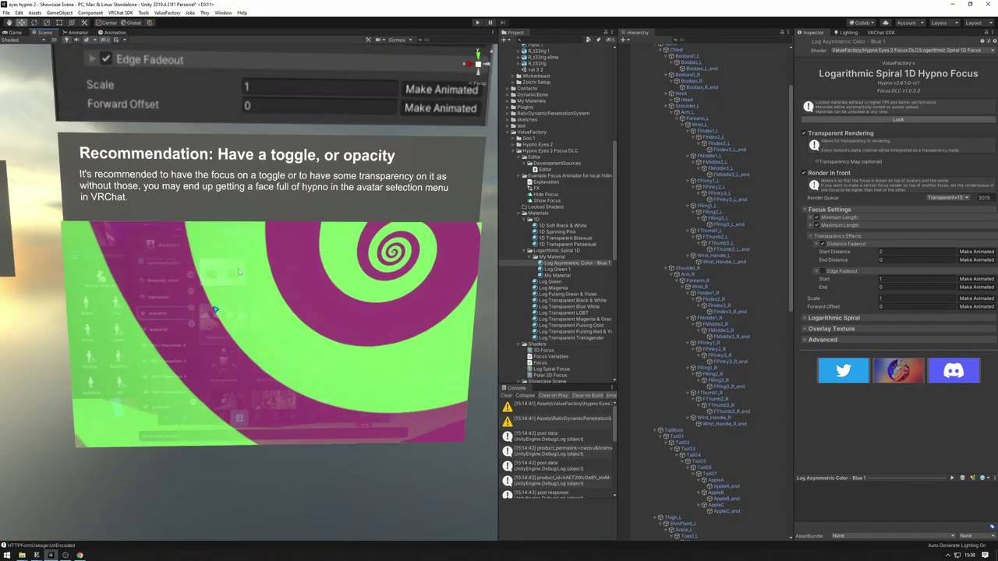
middle_click_drag(397, 286, 391, 283)
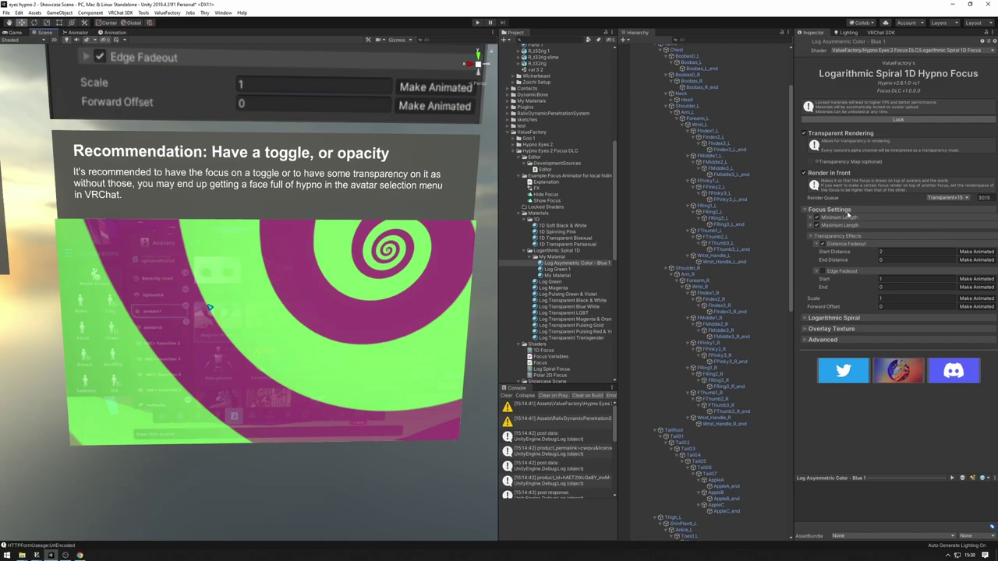
Step: Return from the recommendation sign to the avatar and examine the Focus Mesh spiral from the front
middle_click_drag(437, 156, 229, 301)
scroll(291, 348, "down", 5)
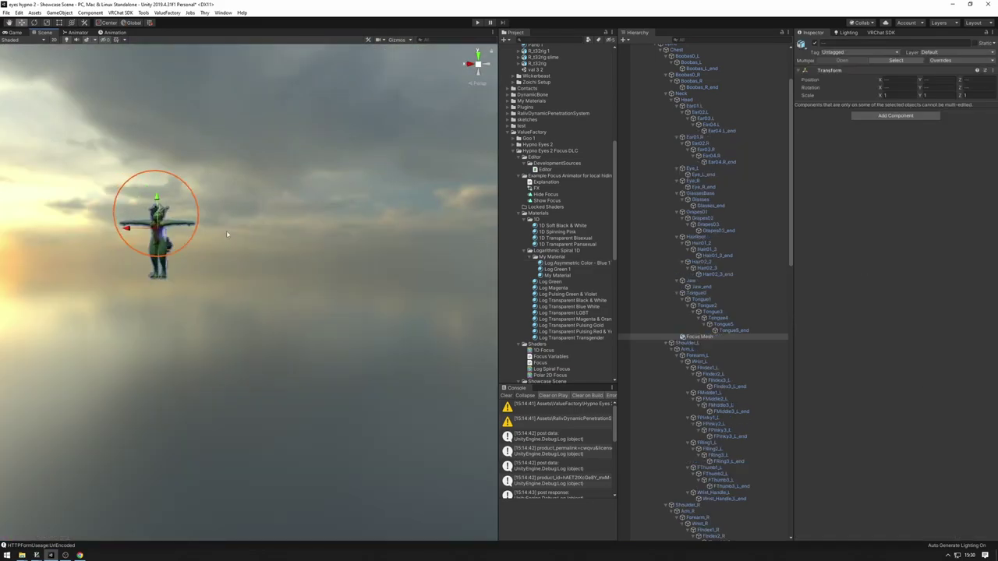
right_click_drag(226, 232, 392, 209)
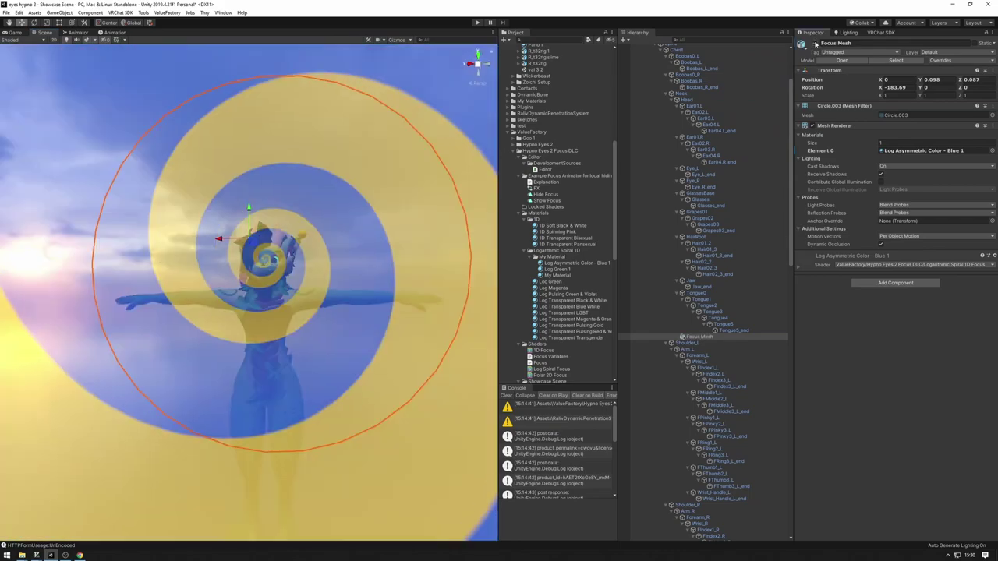
left_click(356, 164)
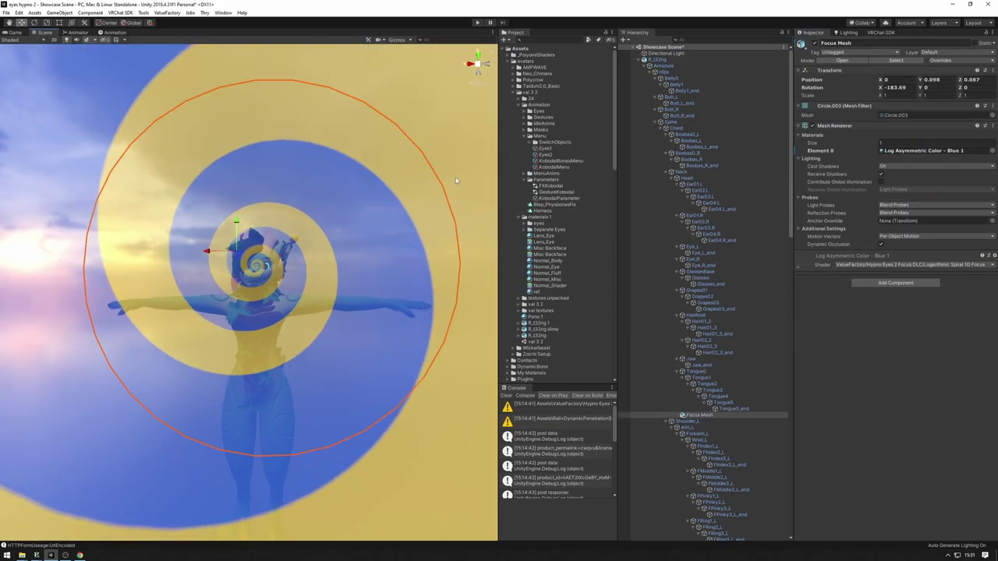
left_click(413, 180)
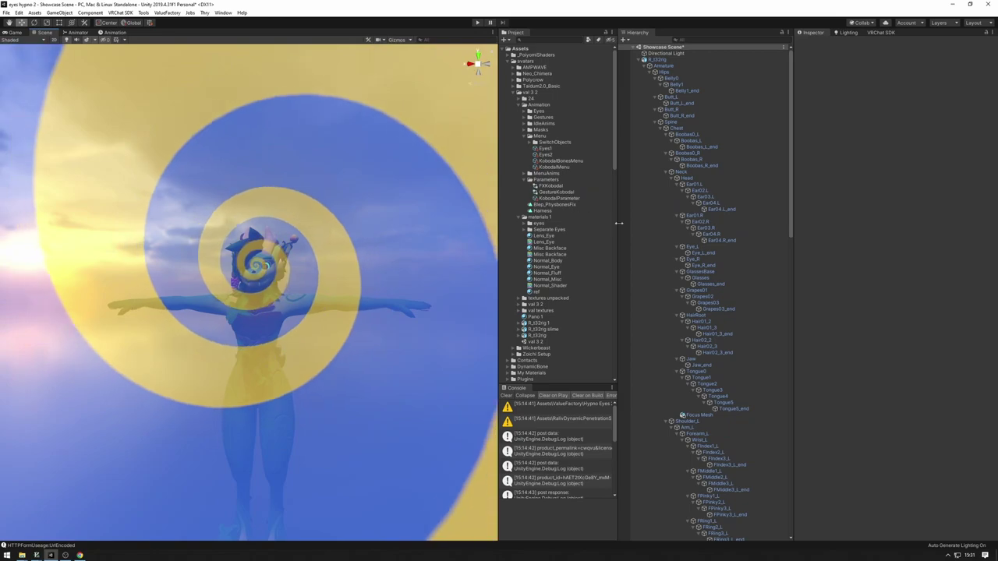
Step: Locate the FX controller assigned in R_t32rig's VRC Avatar Descriptor and open FXKobodal in the Animator
left_click(658, 60)
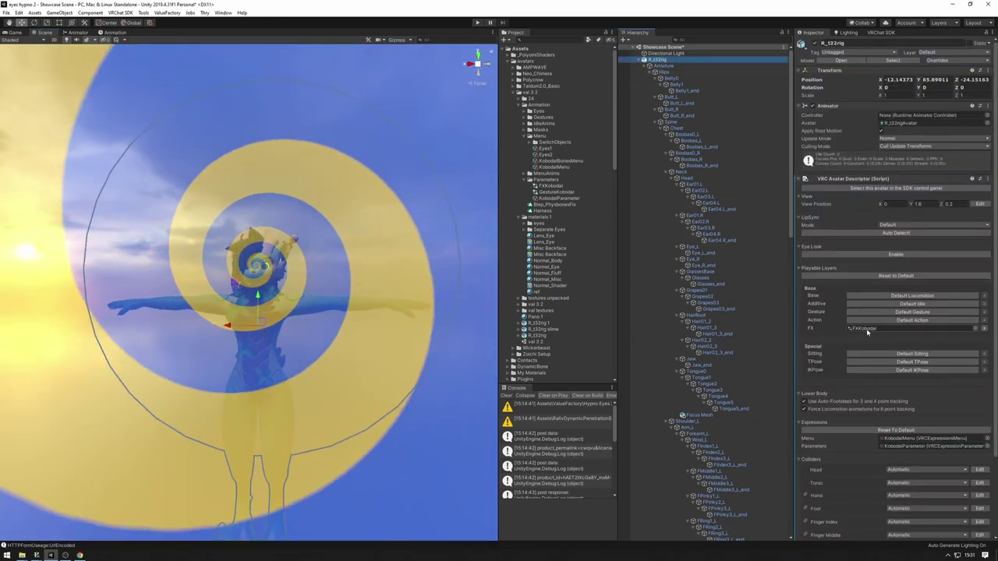
left_click(869, 329)
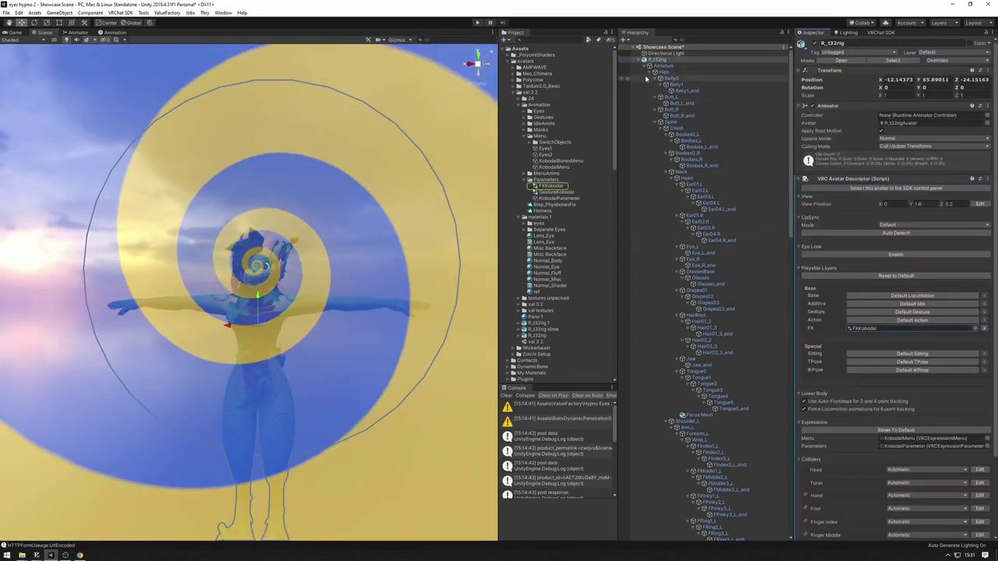
left_click(656, 60)
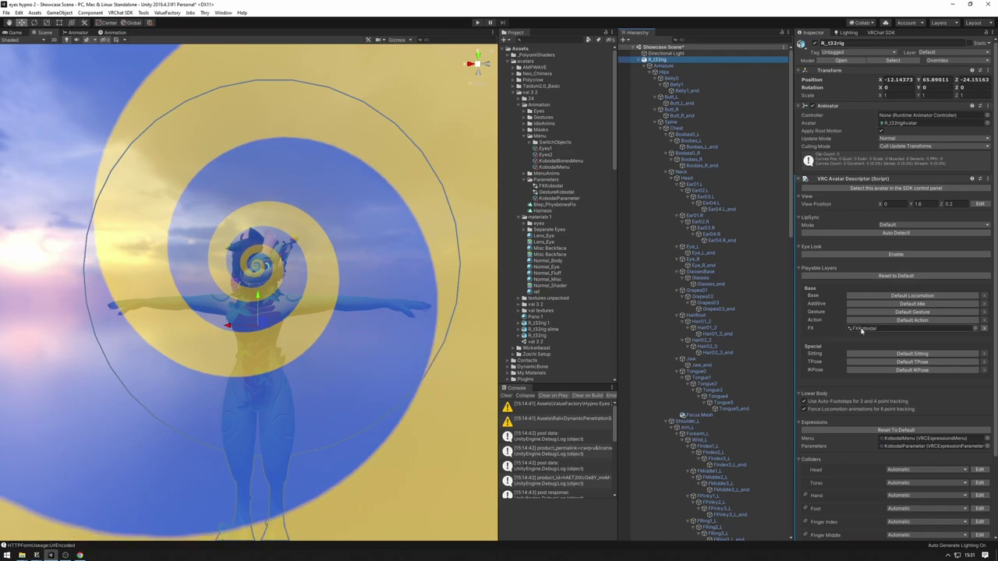
left_click(864, 330)
double_click(551, 187)
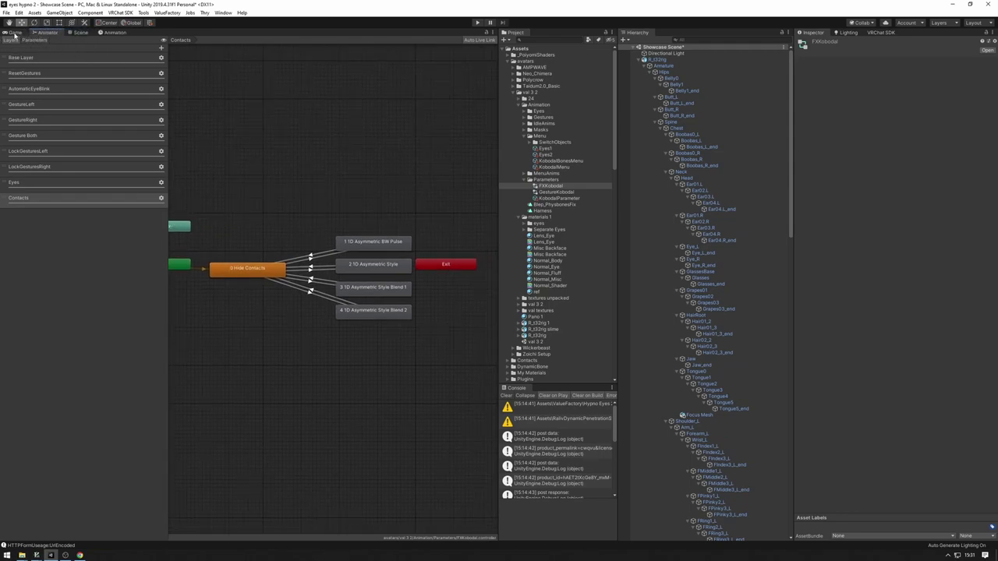
Step: Enter Play mode and view the Focus Mesh spiral around the avatar in the scene
left_click(14, 33)
left_click(46, 32)
left_click(80, 33)
left_click_drag(363, 155, 434, 222, "alt")
left_click(307, 320)
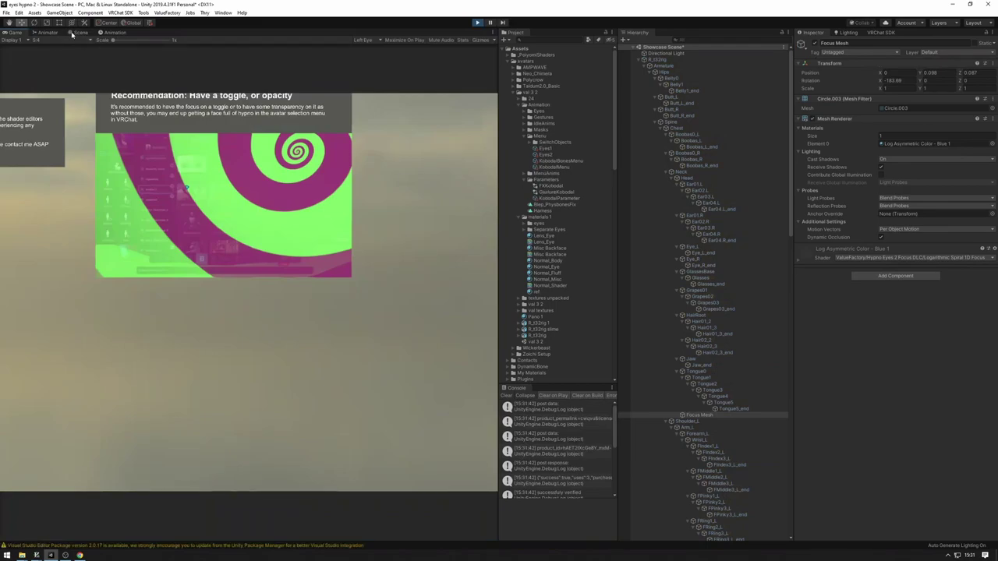
left_click(72, 33)
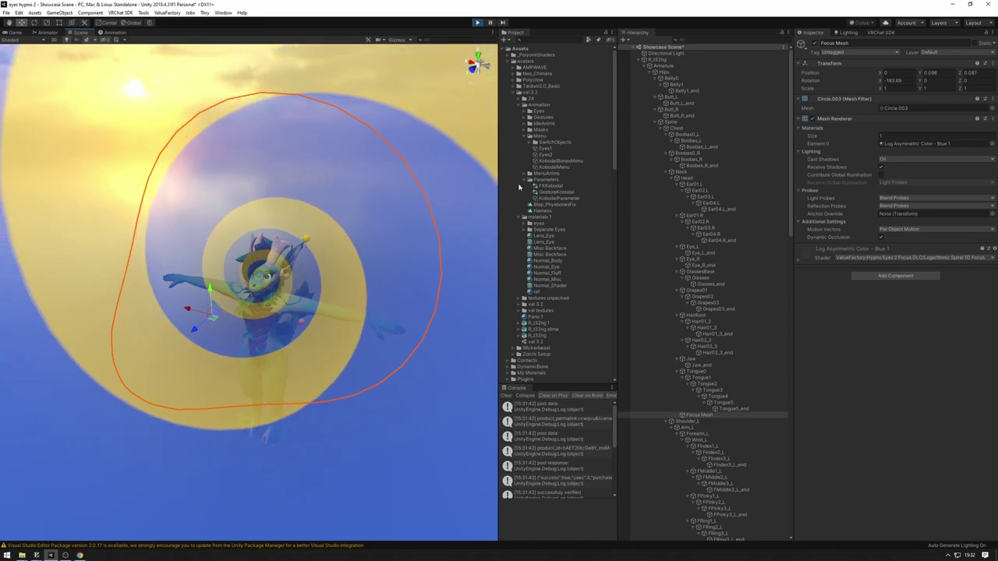
left_click_drag(250, 175, 534, 135, "alt")
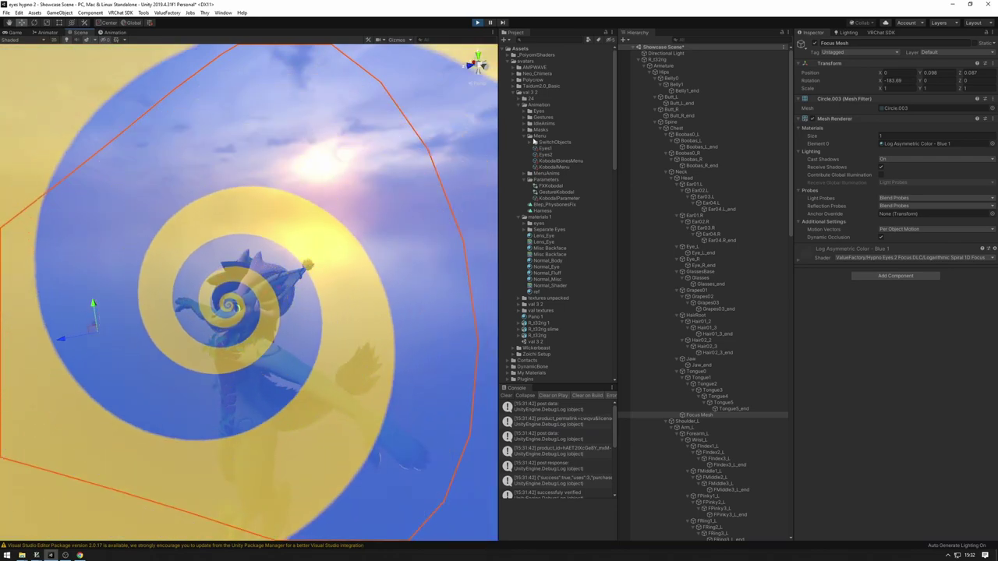
Step: Assign the FXKobodal controller to R_t32rig's Animator component
left_click_drag(550, 187, 651, 62)
left_click(652, 61)
left_click_drag(335, 219, 362, 353, "alt")
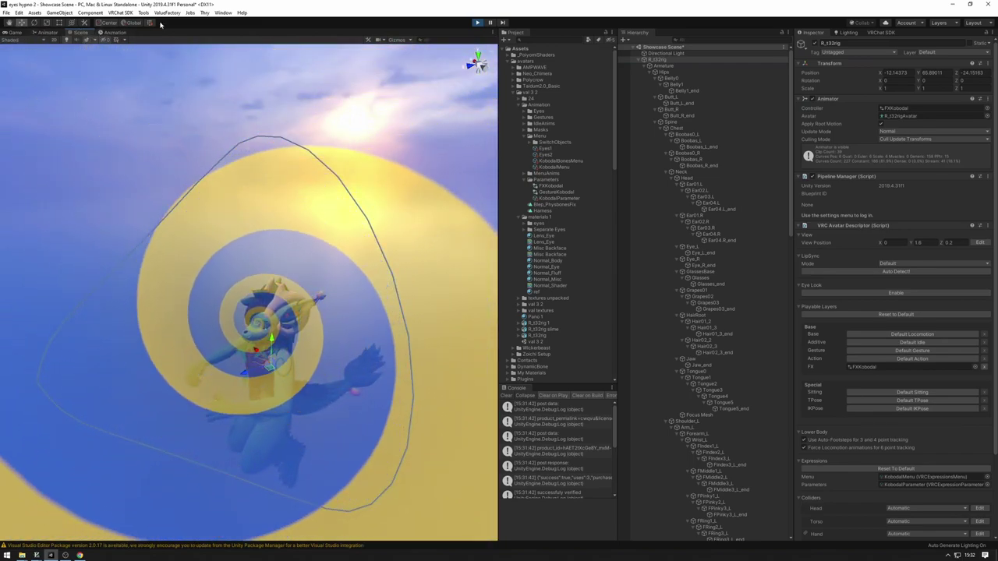
Step: Show the Animation window for R_t32rig and dock it beneath the scene view
left_click(222, 13)
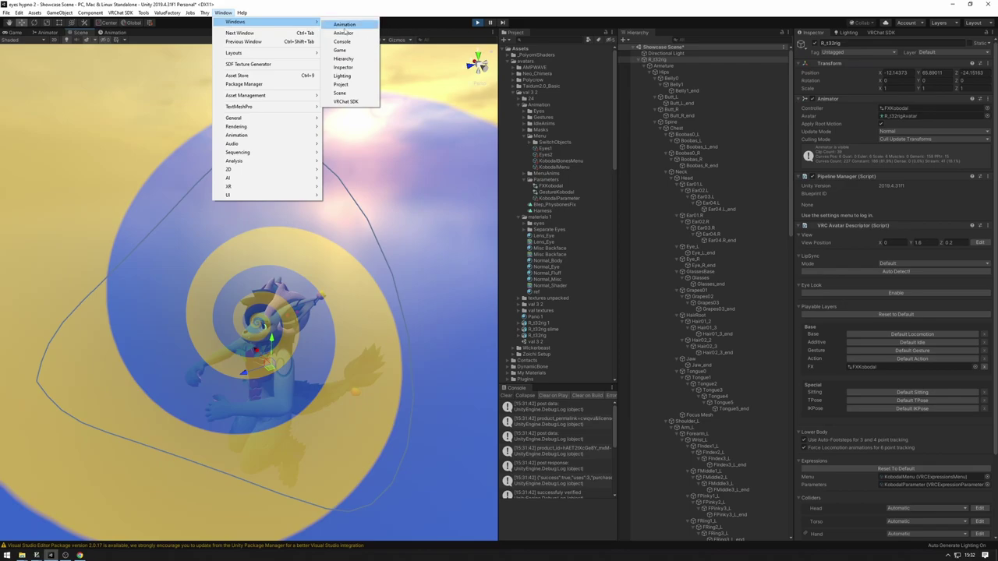
left_click(351, 25)
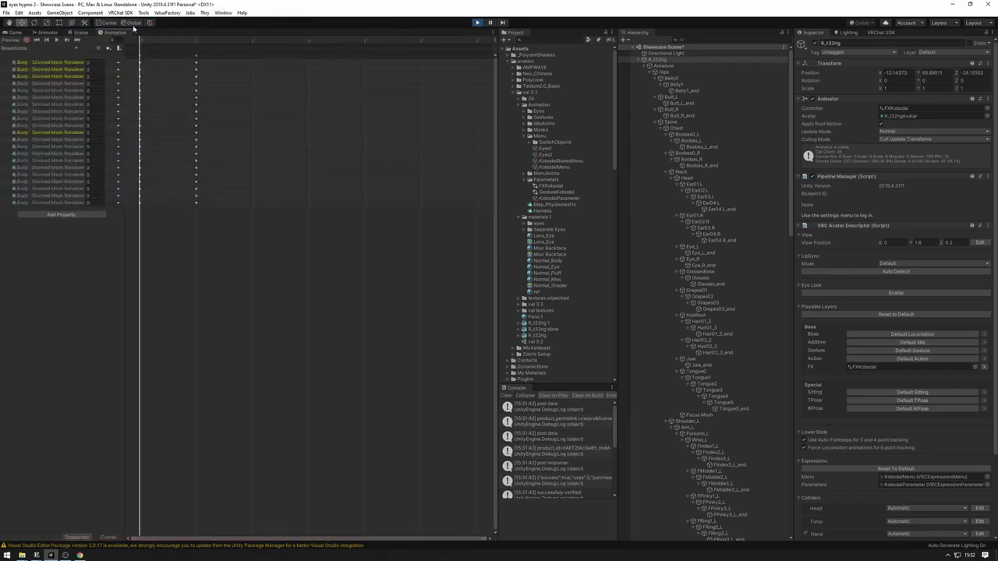
left_click_drag(240, 497, 240, 499)
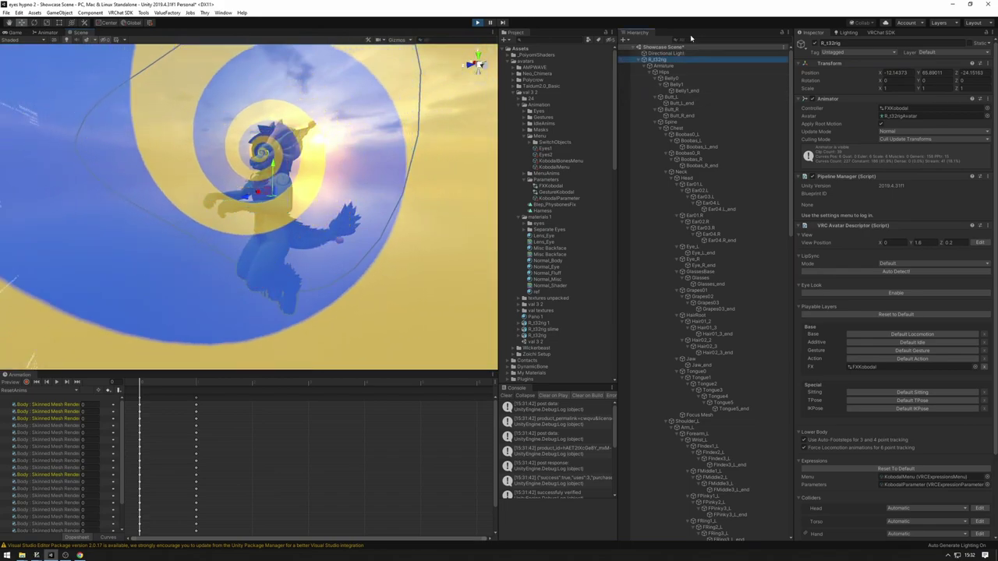
Step: Create a new animation clip named Focus Off in a new FocusToggle folder inside the avatar's Animation folder
left_click(45, 391)
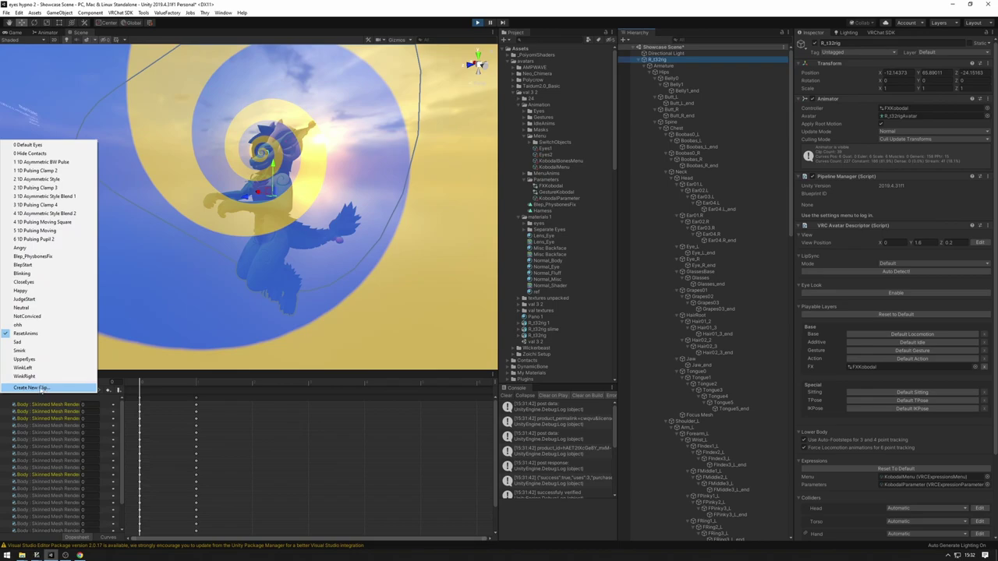
left_click(40, 388)
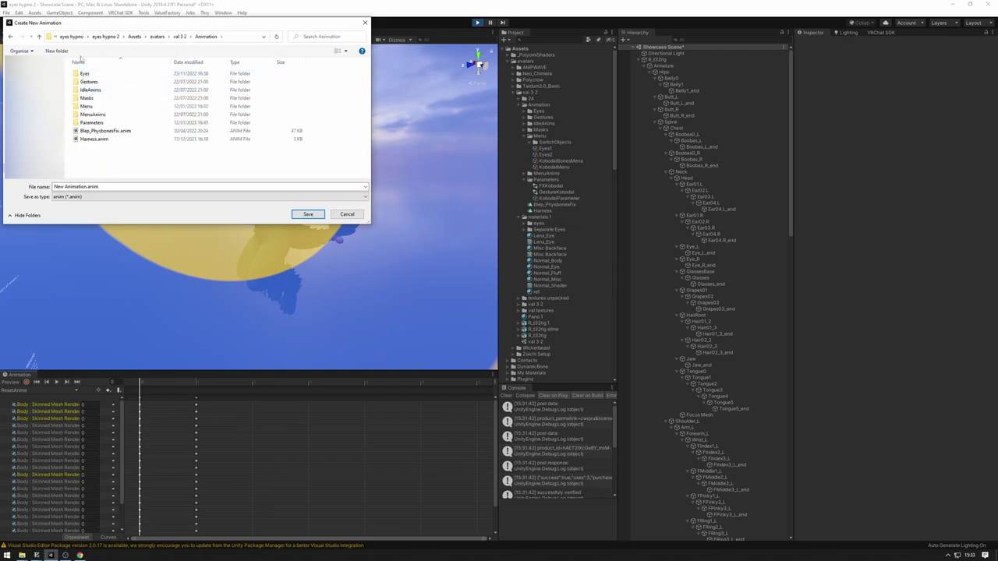
type("FocusToggle")
key("Return")
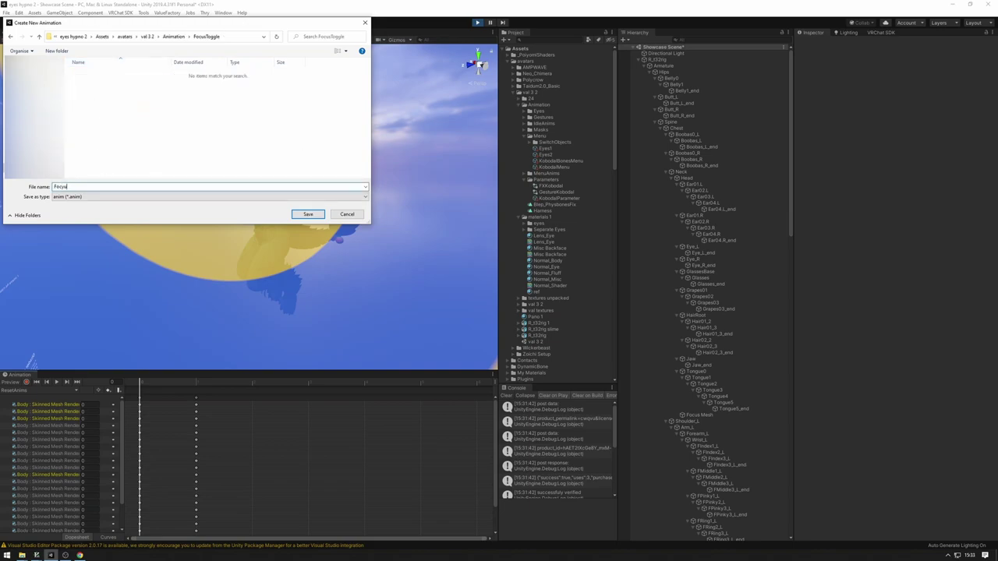
left_click(308, 213)
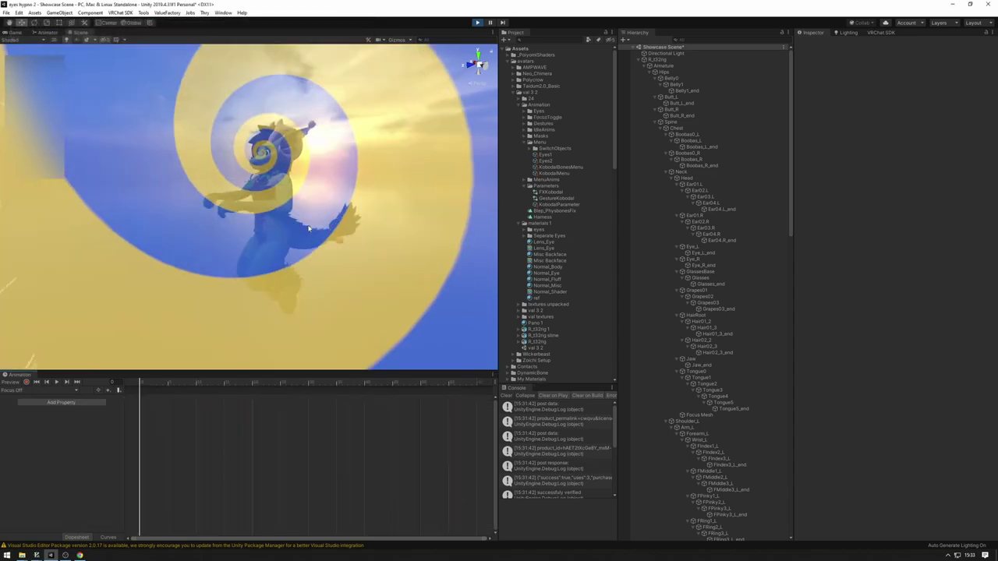
Step: Record the Focus Mesh object being disabled at the start of the Focus Off clip
left_click(27, 382)
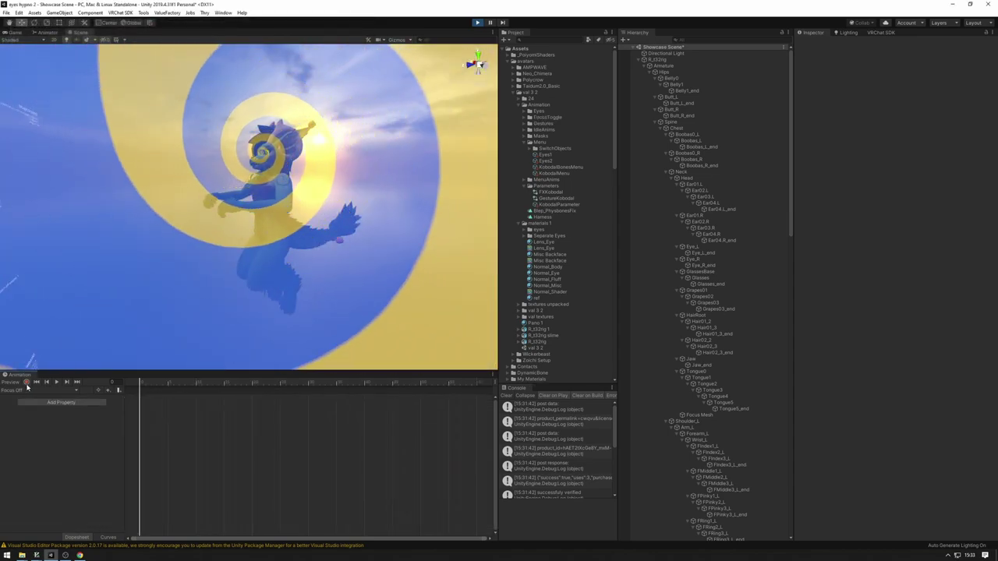
scroll(690, 305, "down", 3)
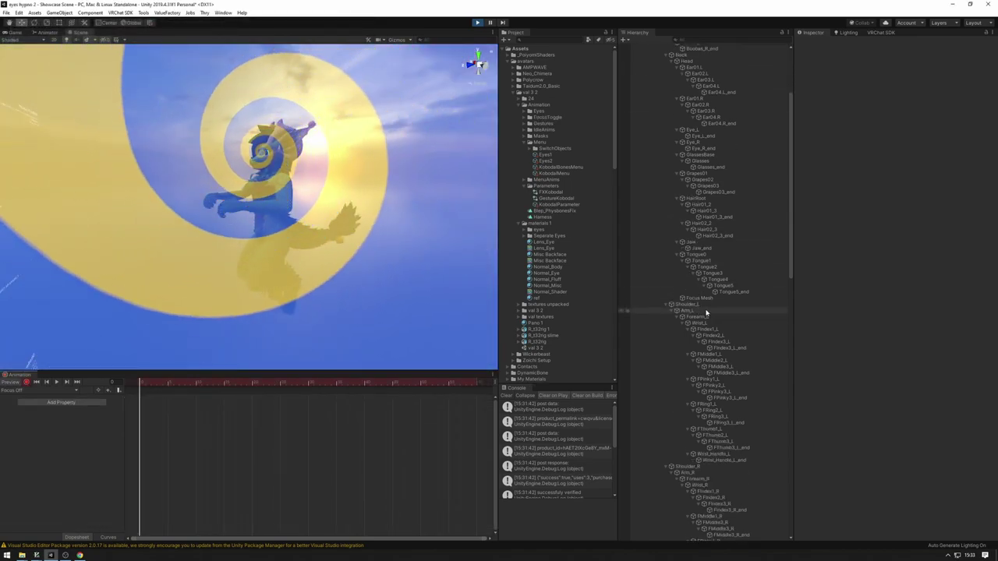
left_click(722, 298)
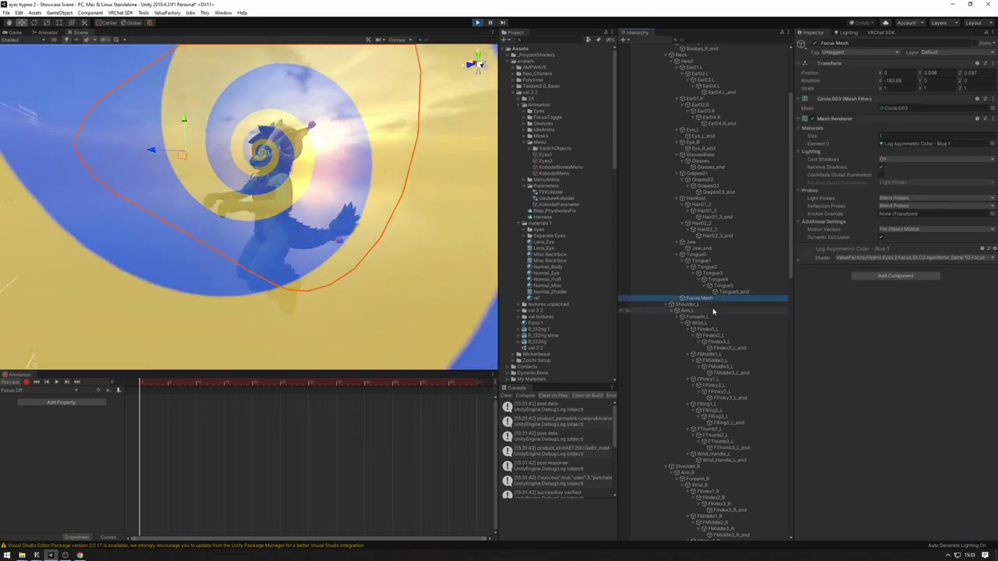
left_click(817, 44)
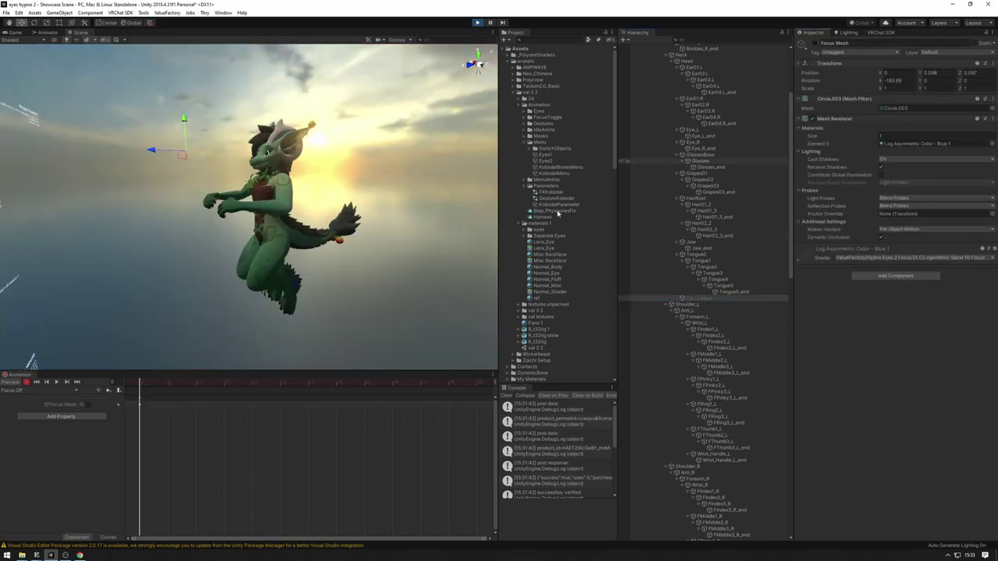
Step: Create a second animation clip named Focus On in the FocusToggle folder
left_click(30, 393)
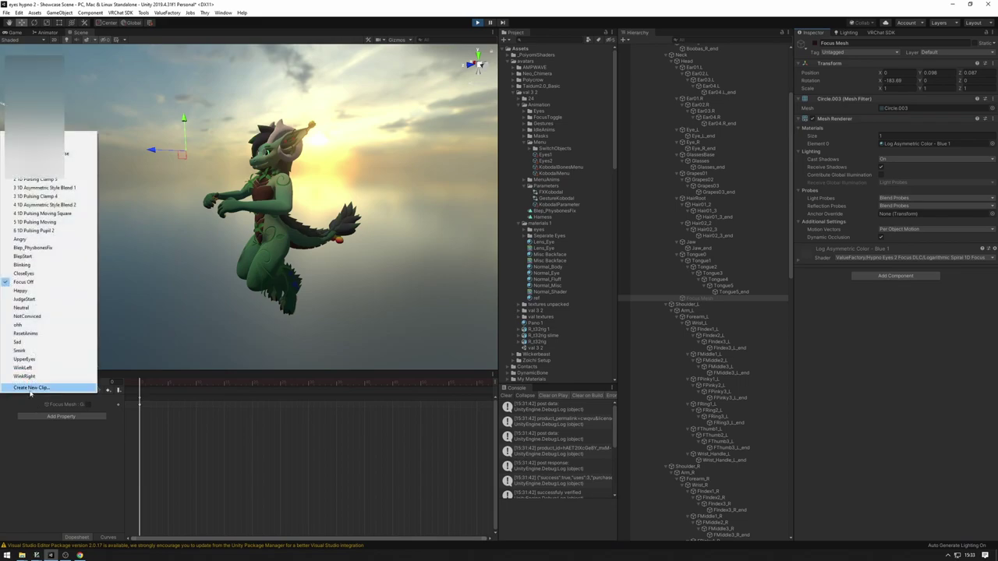
left_click(30, 387)
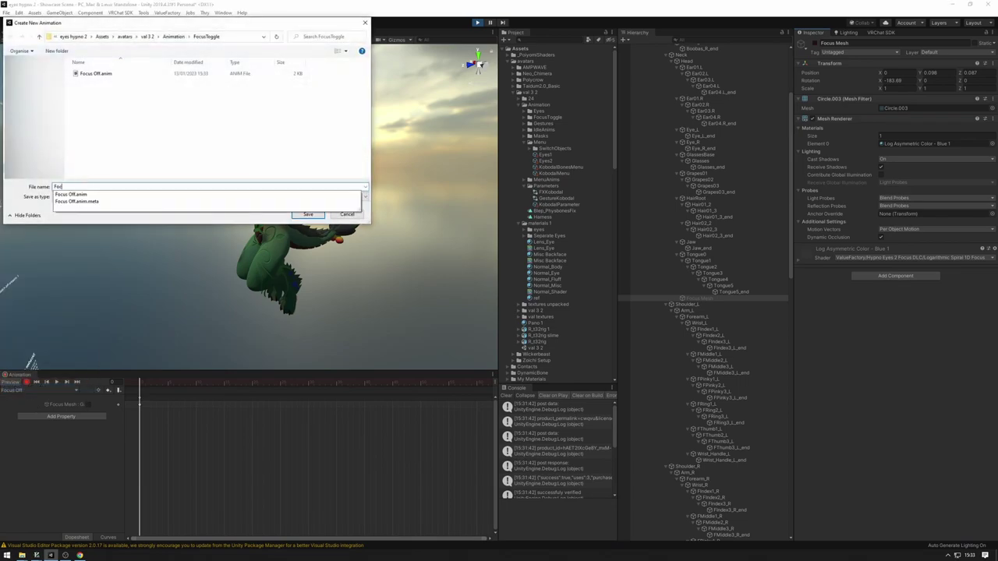
key("Return")
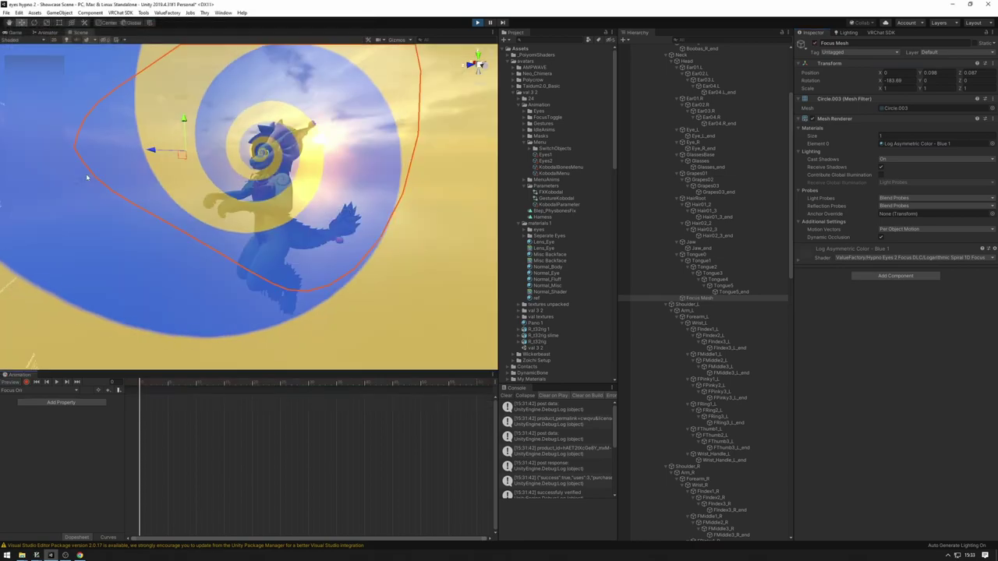
Step: Record the Focus Mesh object as enabled at the start of the Focus On clip and stop recording
left_click(25, 382)
left_click(816, 44)
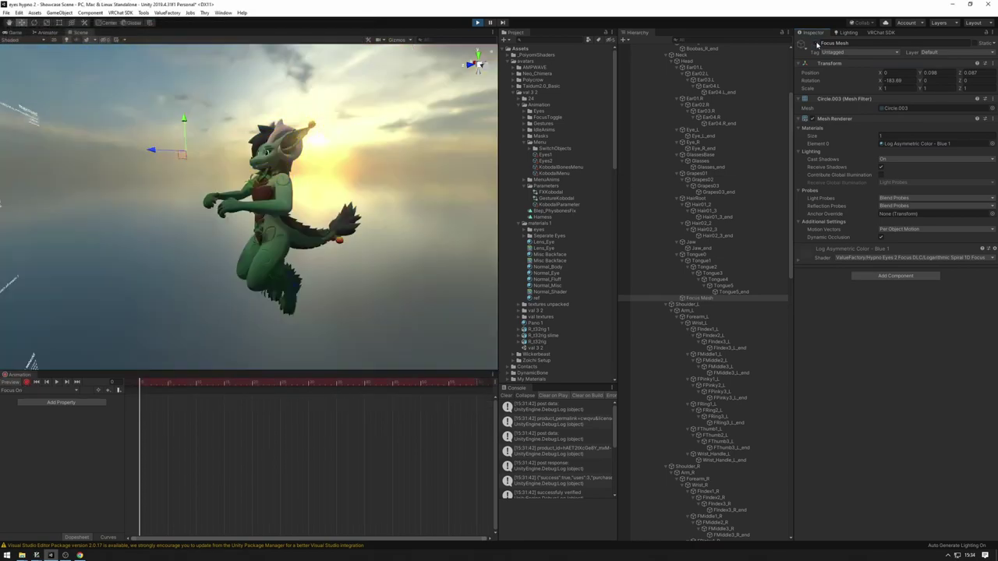
left_click(817, 44)
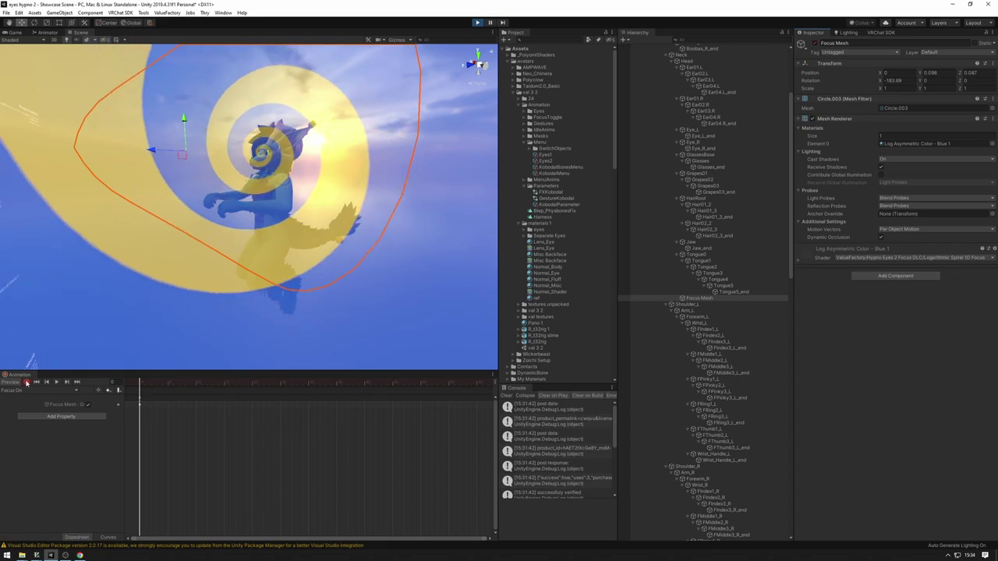
left_click(29, 391)
left_click(23, 414)
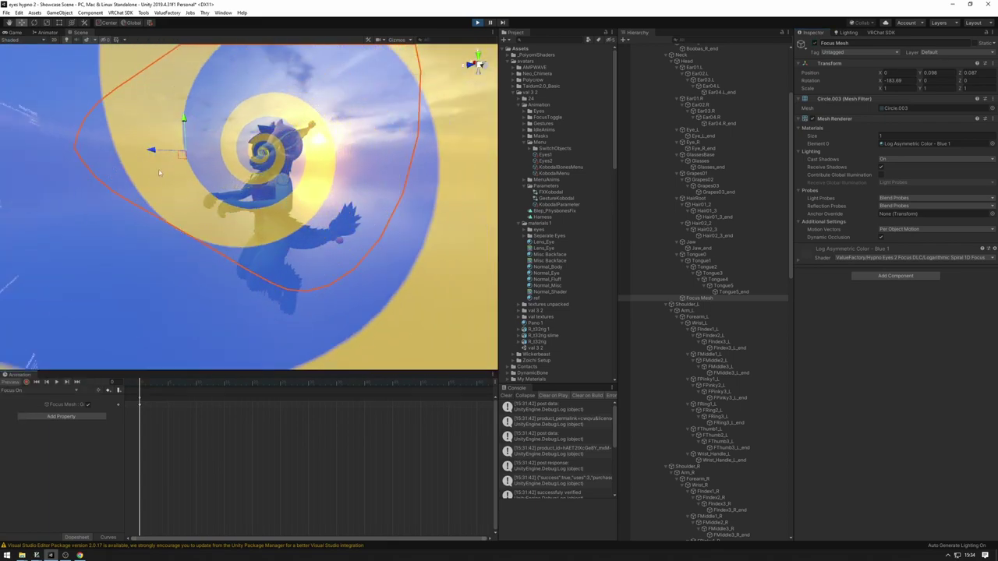
Step: Leave Play mode and bring up the FXKobodal controller's layers in the Animator
left_click(47, 33)
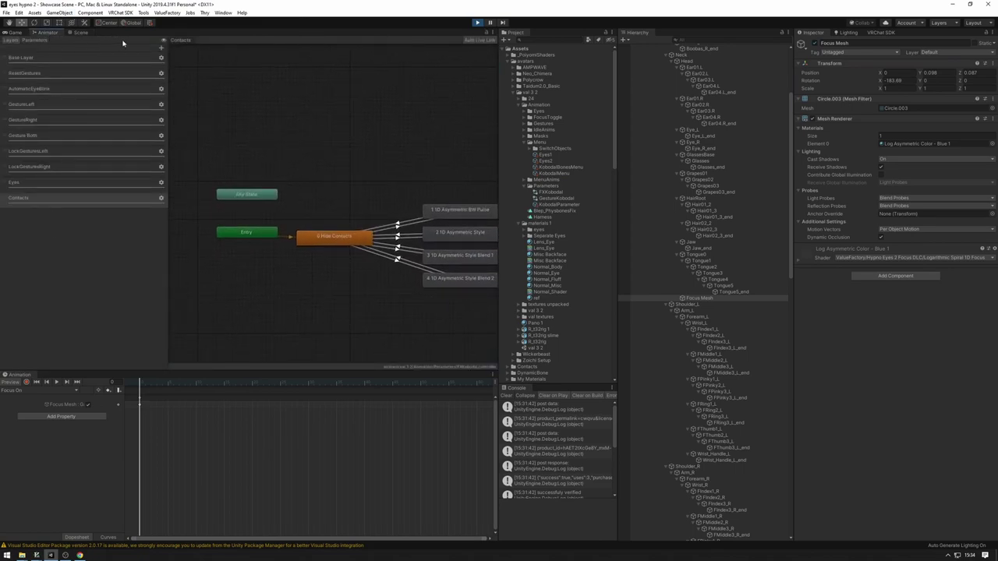
left_click(481, 23)
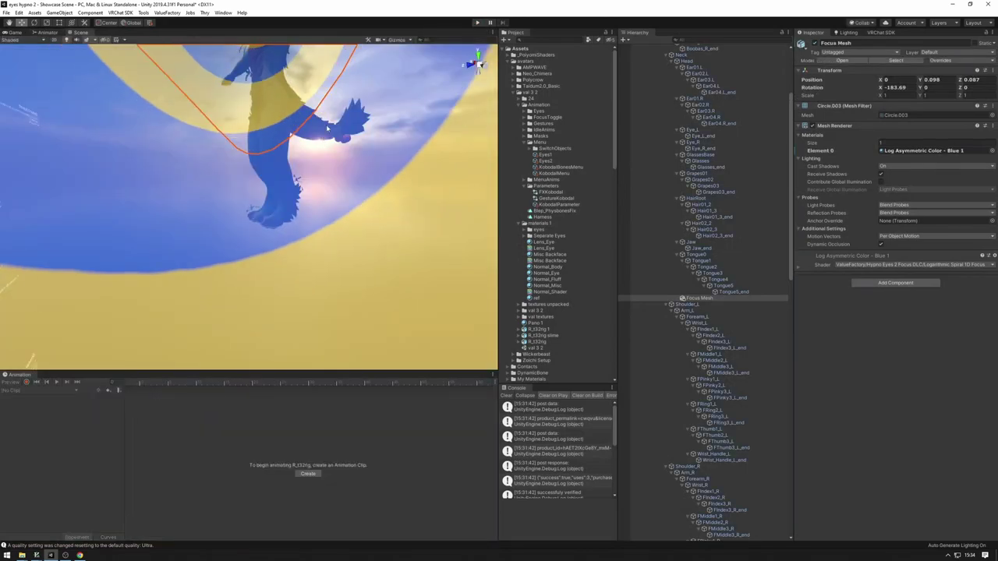
left_click(48, 32)
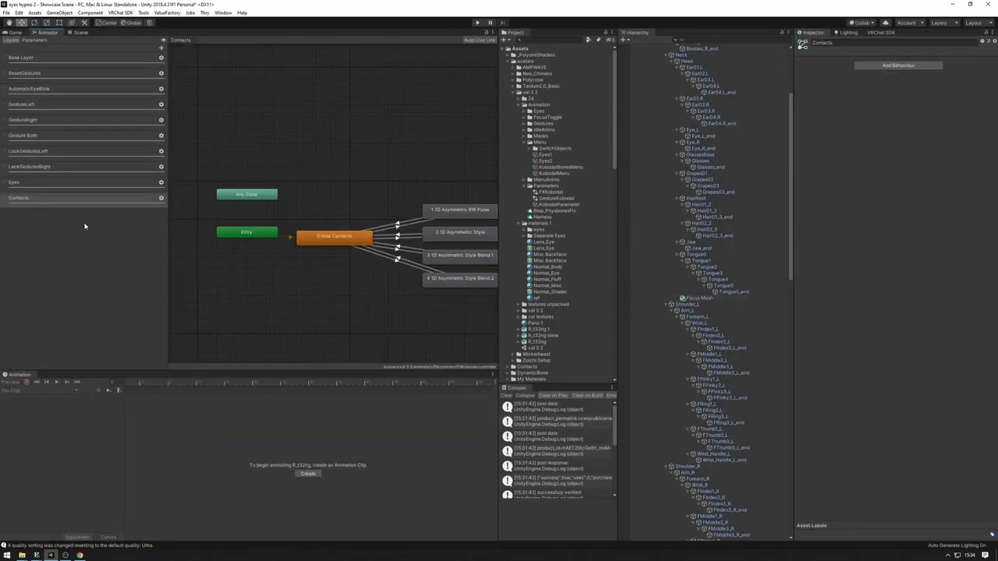
Step: Add a layer named Focus Toggle to the FXKobodal controller and set its weight to 1
left_click(161, 47)
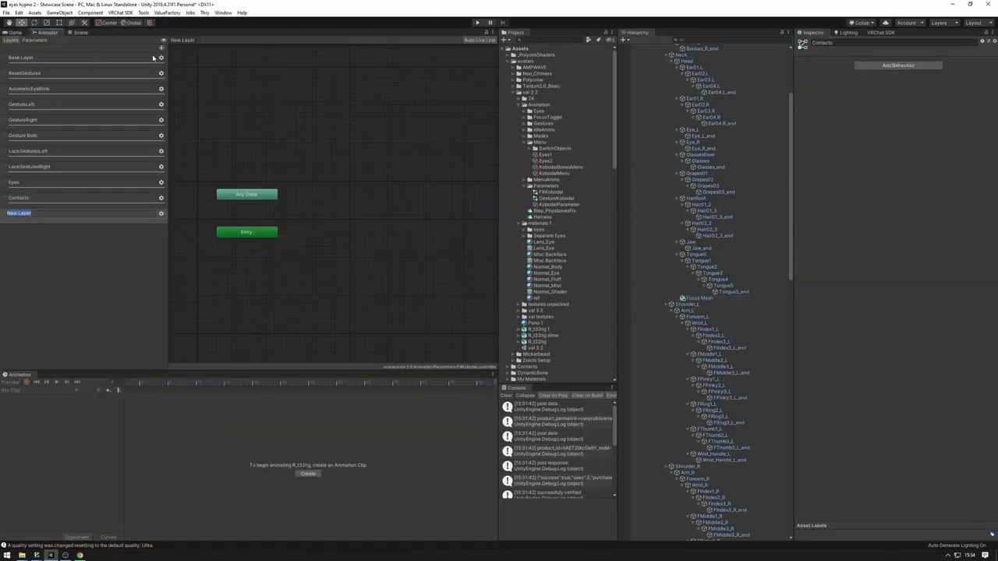
type("Focus Toggle")
key("Return")
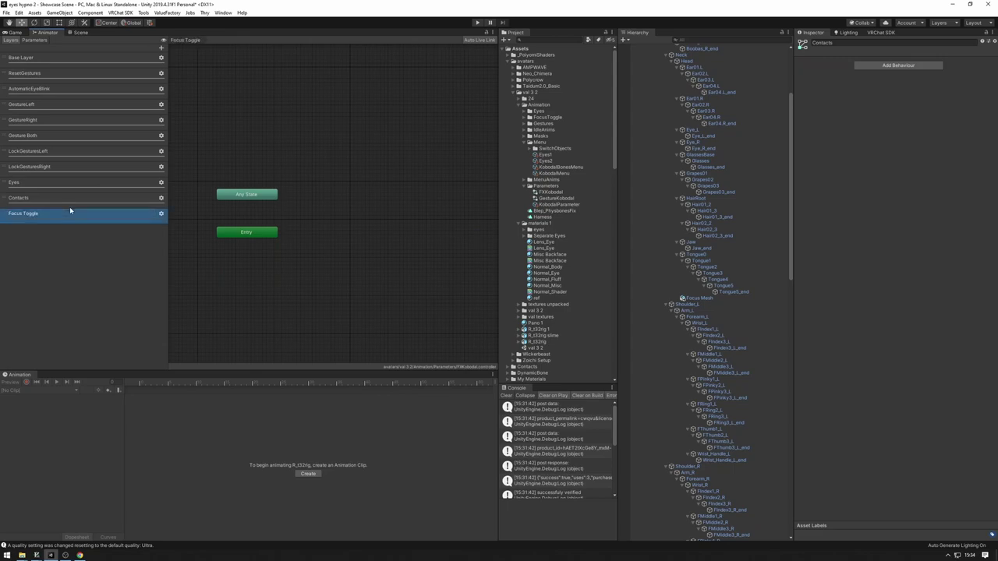
left_click(160, 214)
left_click_drag(215, 215, 456, 231)
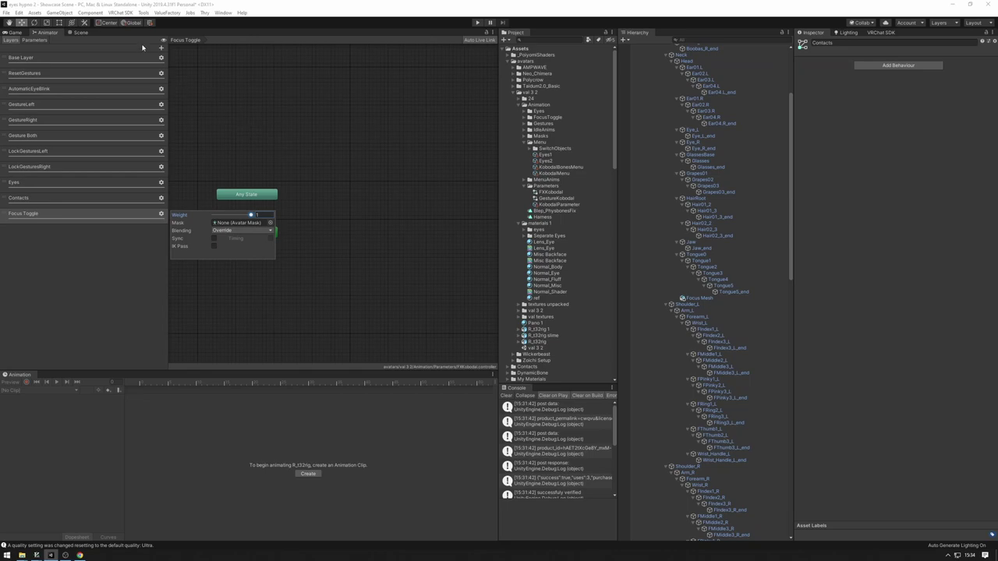
Step: Add a Bool parameter named FocusToggle to the FXKobodal controller
left_click(34, 39)
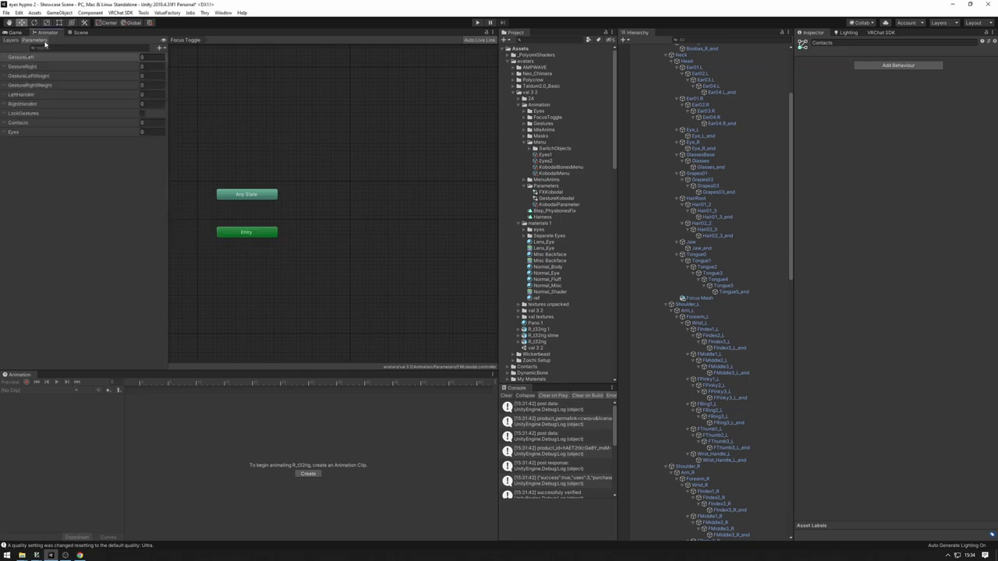
left_click(161, 48)
left_click(174, 73)
type("FocusToggle")
key("Return")
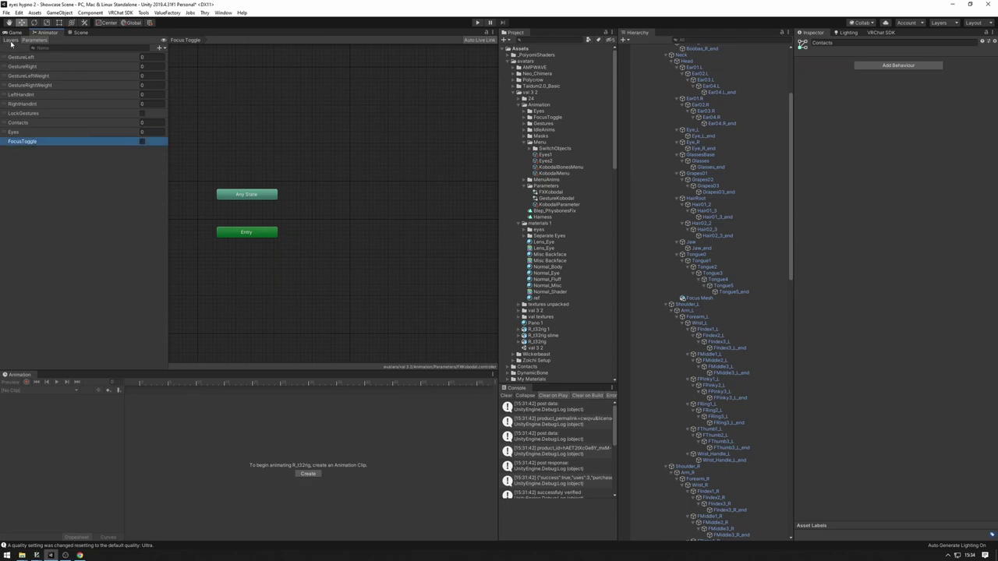
Step: Remove the stray New Animation, Focus Off and Focus On states from the Base Layer
left_click(11, 40)
left_click(54, 60)
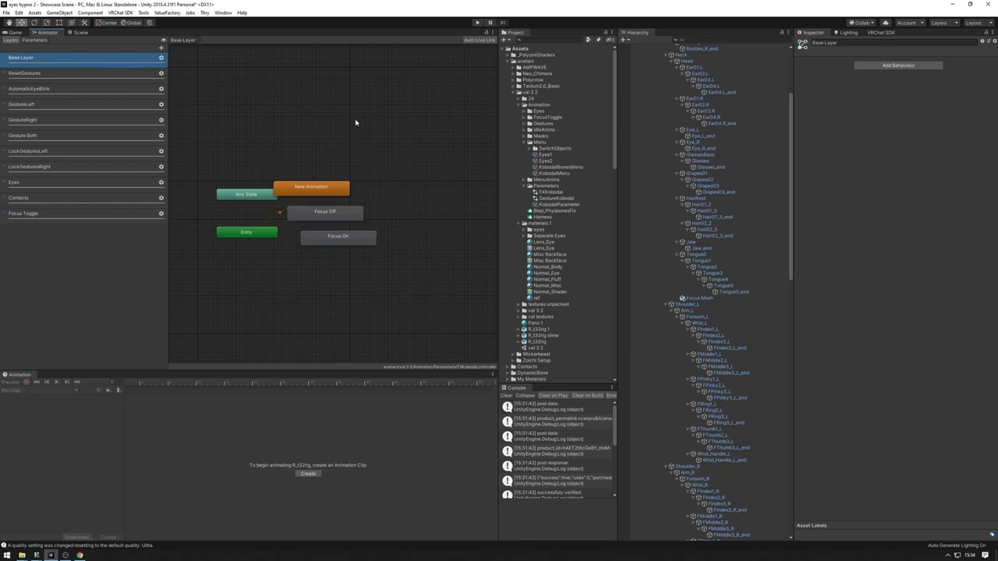
left_click_drag(380, 272, 286, 205)
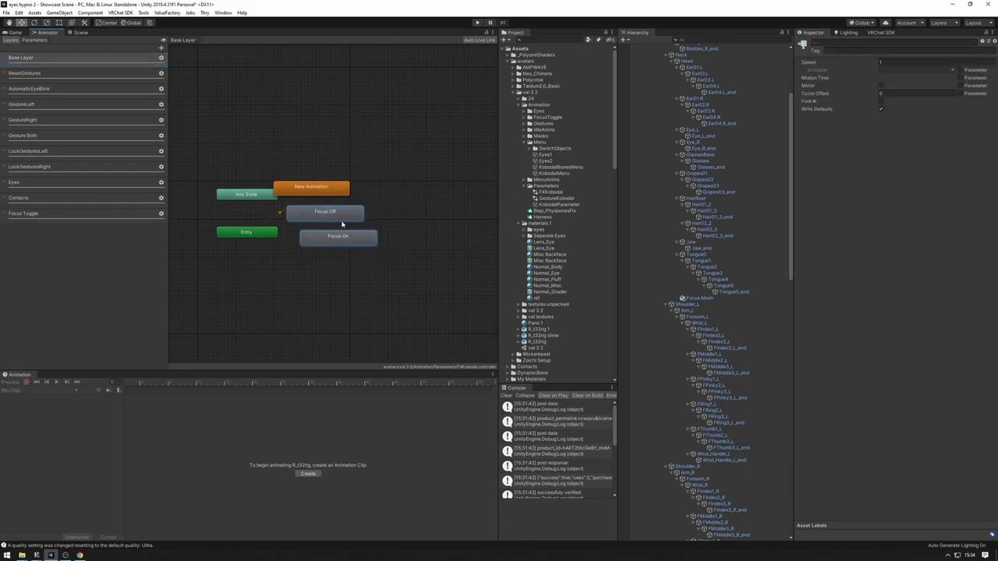
left_click_drag(384, 270, 293, 167)
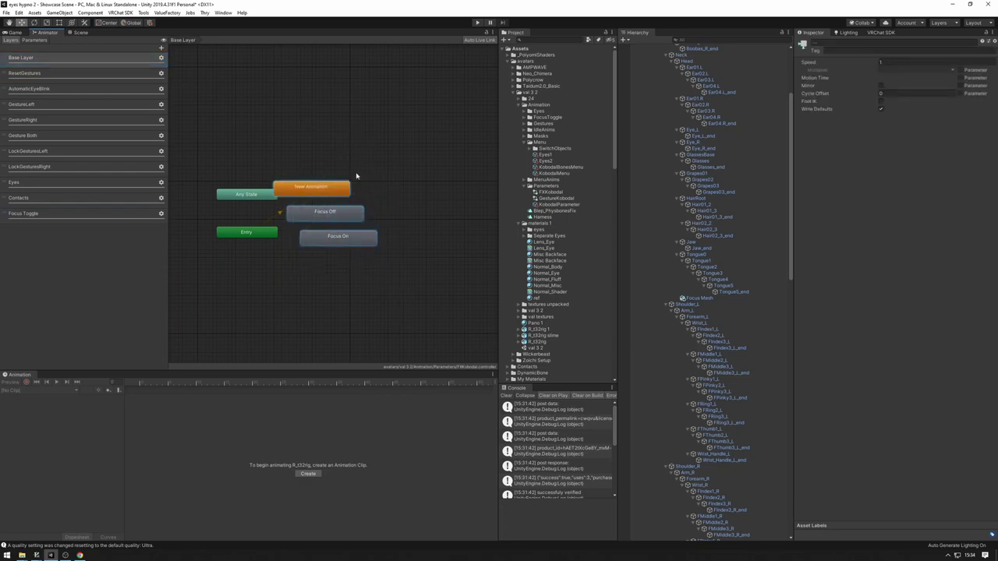
key("ctrl+x")
Step: Add the Focus Off and Focus On clips from the FocusToggle folder as states in the Focus Toggle layer, with Focus Off below Focus On
left_click(73, 214)
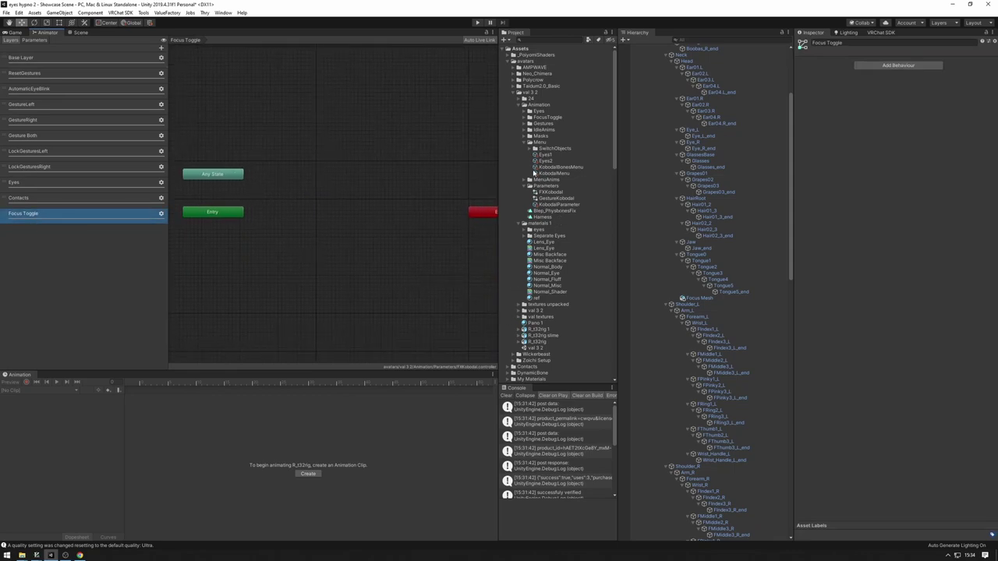
left_click(524, 117)
left_click(544, 123)
left_click(544, 131, "shift")
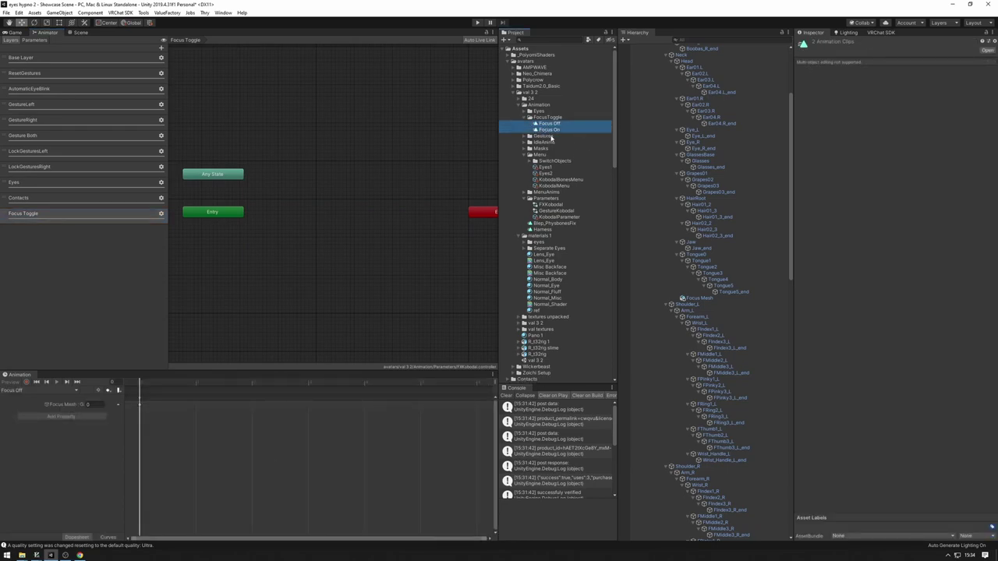
left_click_drag(550, 129, 318, 172)
left_click(365, 188)
left_click(313, 229)
left_click_drag(334, 212, 287, 262)
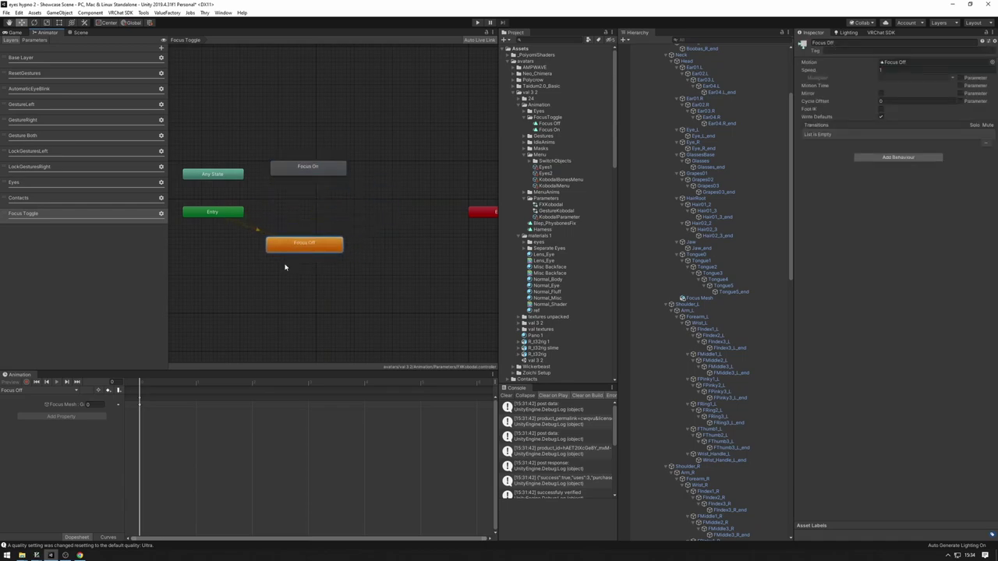
right_click(305, 244)
left_click(218, 215)
left_click(202, 216)
left_click(292, 248)
left_click(226, 215)
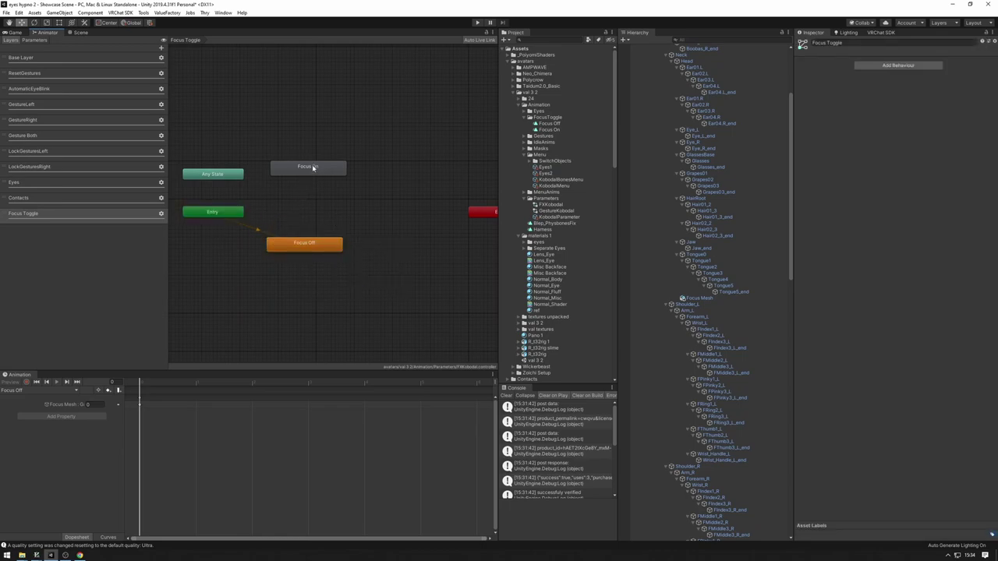
Step: Try Focus On as the layer default state and restore Focus Off as the default
right_click(314, 167)
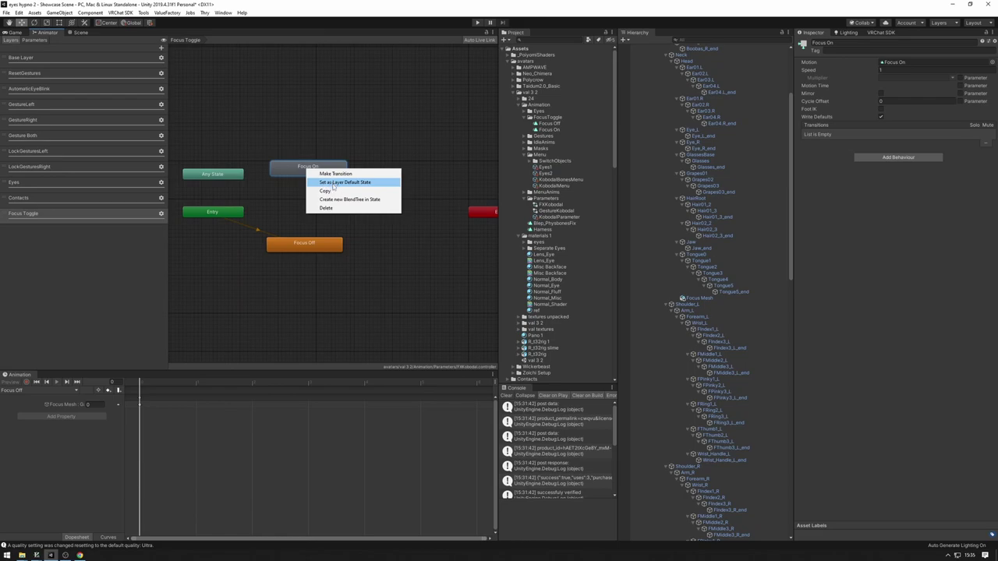
left_click(342, 182)
left_click(293, 245)
right_click(291, 244)
left_click(315, 246)
Step: Arrange the Focus Off and Focus On states side by side, with Focus Off nearer to Entry
left_click_drag(315, 243, 311, 227)
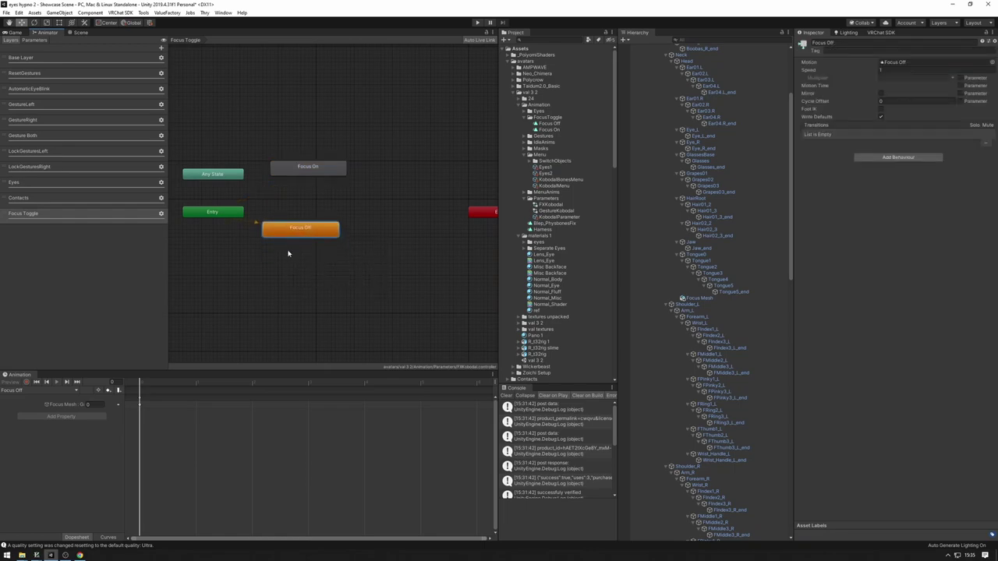
scroll(305, 167, "up", 1)
left_click_drag(305, 167, 401, 231)
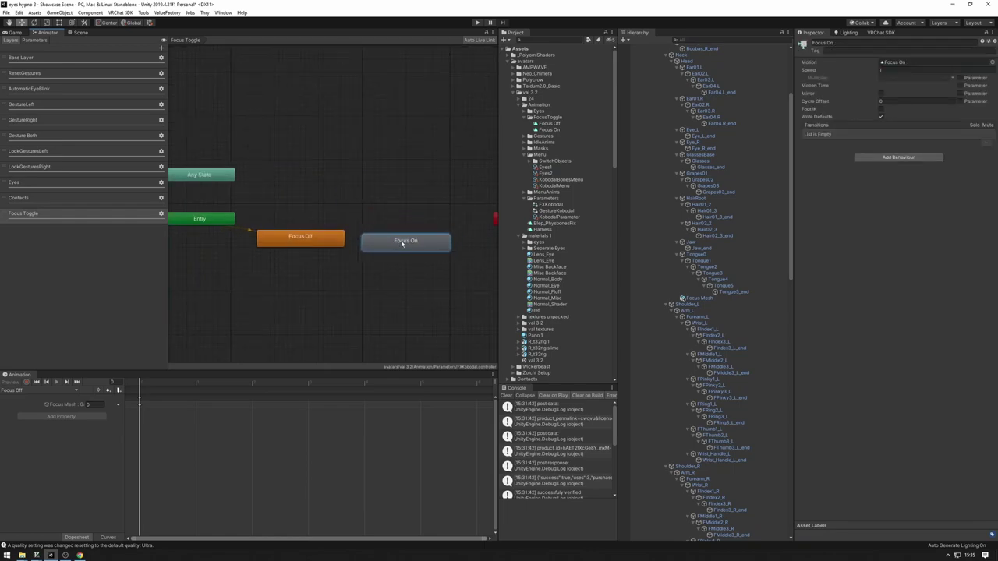
Step: Create a transition from Focus Off to Focus On and another from Focus On back to Focus Off
left_click(338, 254)
left_click(333, 245)
middle_click_drag(377, 261, 346, 248)
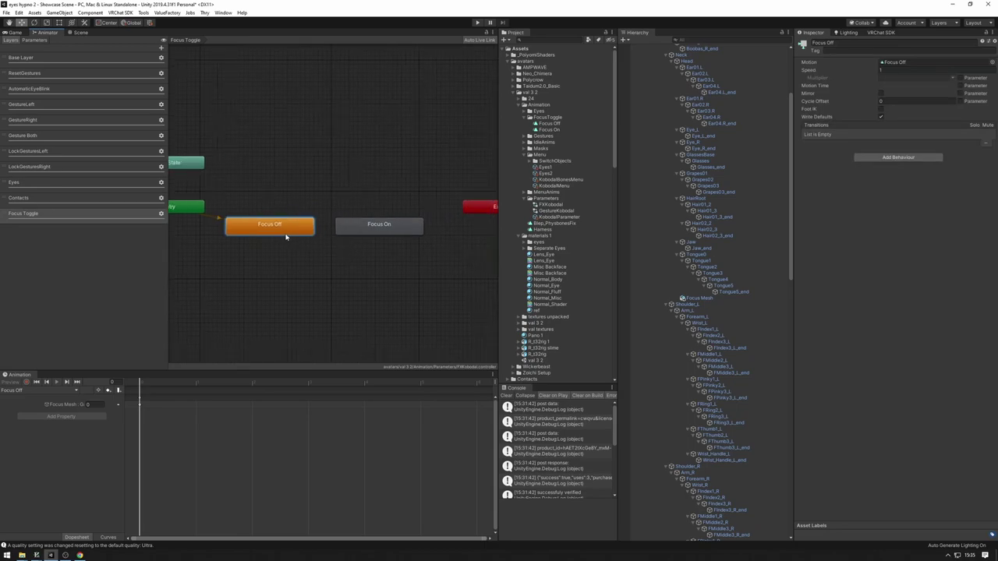
right_click(288, 230)
left_click(312, 234)
left_click(373, 231)
right_click(379, 229)
left_click(393, 230)
left_click(267, 225)
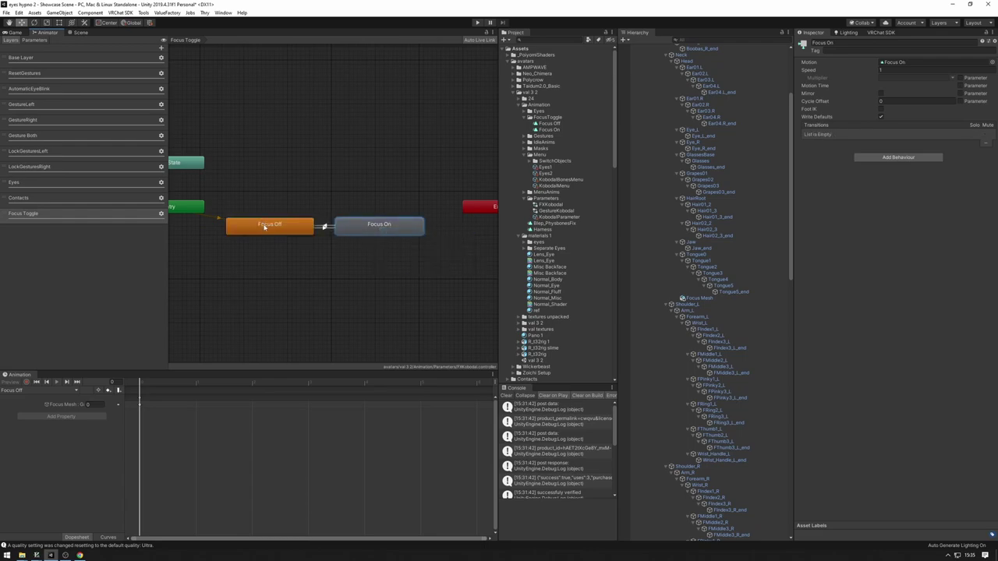
Step: For the Focus Off to Focus On transition, set exit time and transition duration to 0 and disable Fixed Duration and Has Exit Time
left_click(327, 231)
scroll(323, 224, "up", 4)
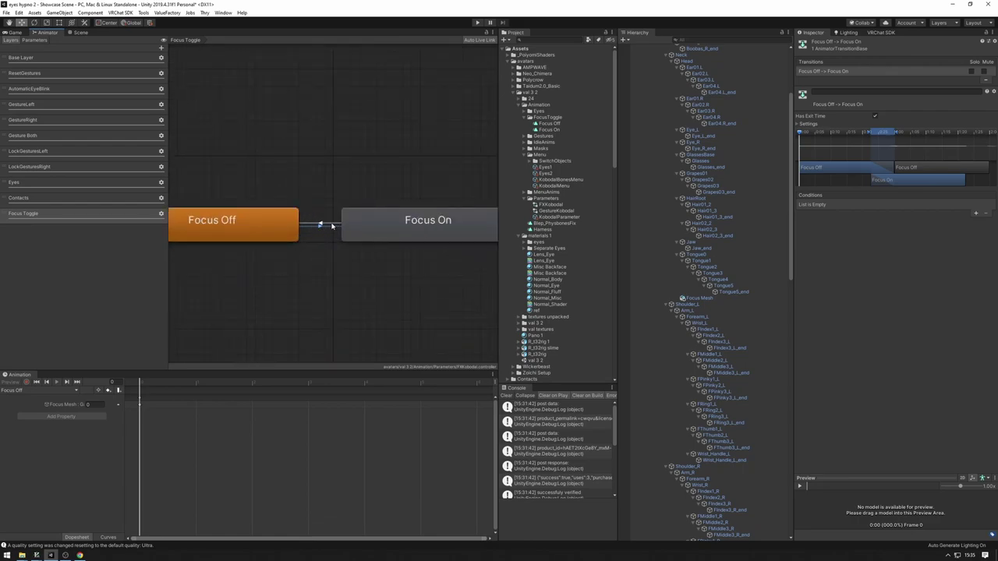
left_click(804, 123)
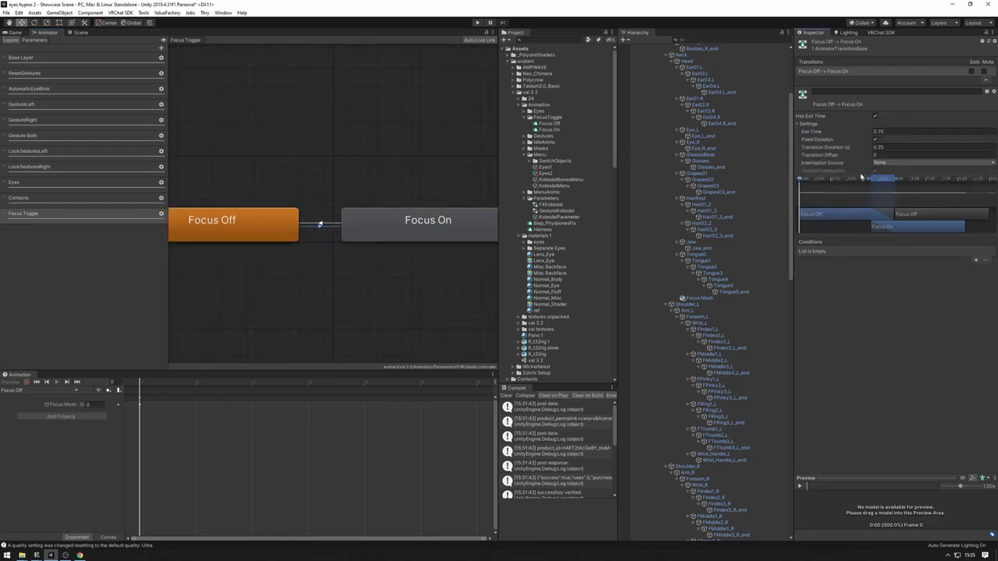
left_click(885, 131)
type("0")
left_click(896, 147)
type("0")
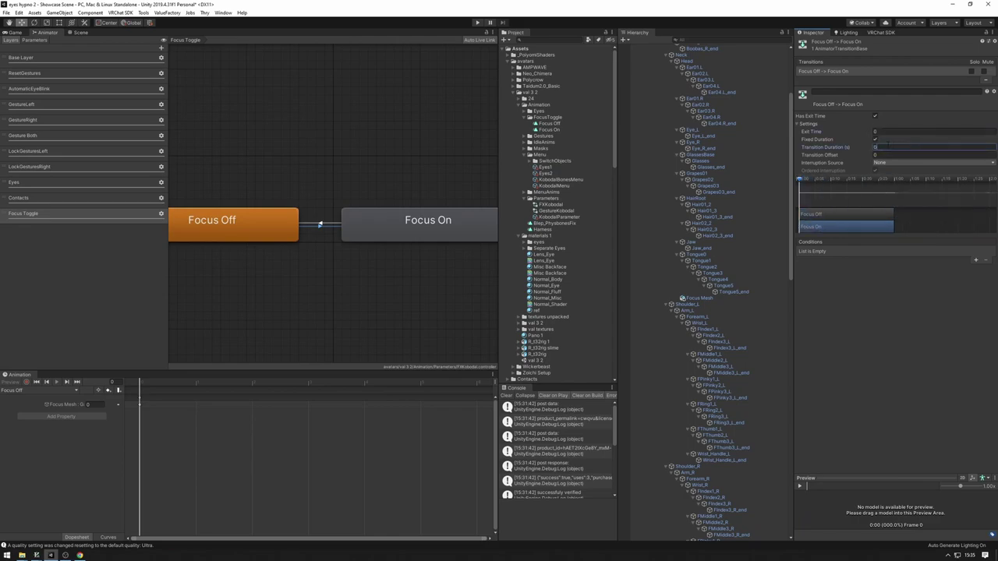
left_click(876, 141)
left_click(875, 115)
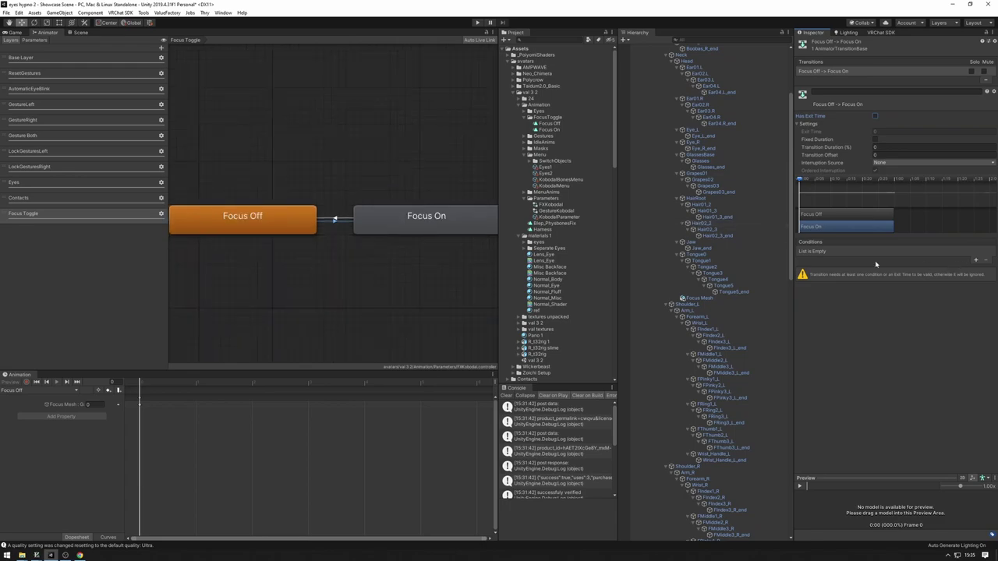
Step: Add a condition to the Focus Off to Focus On transition requiring FocusToggle to be true
left_click(976, 261)
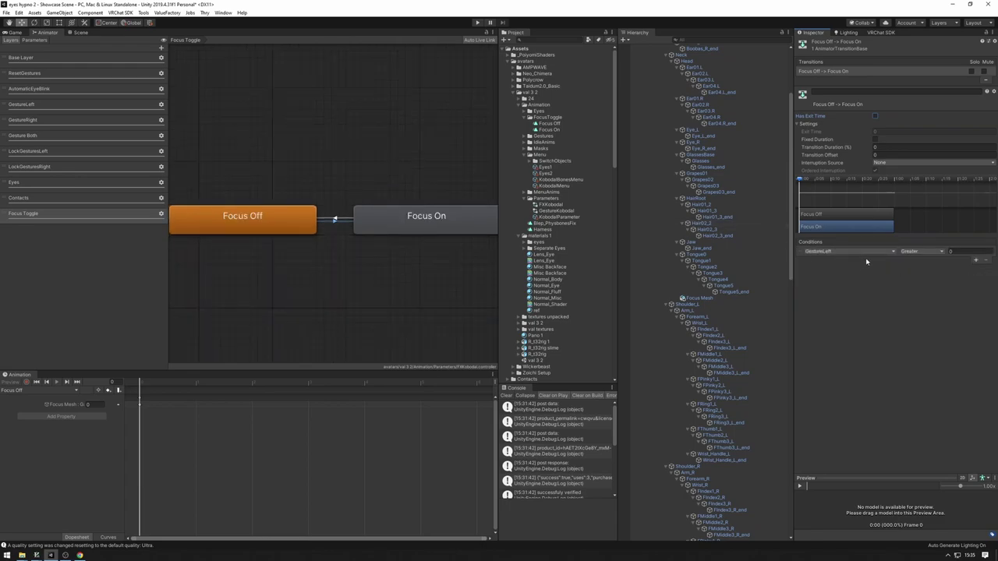
left_click(873, 252)
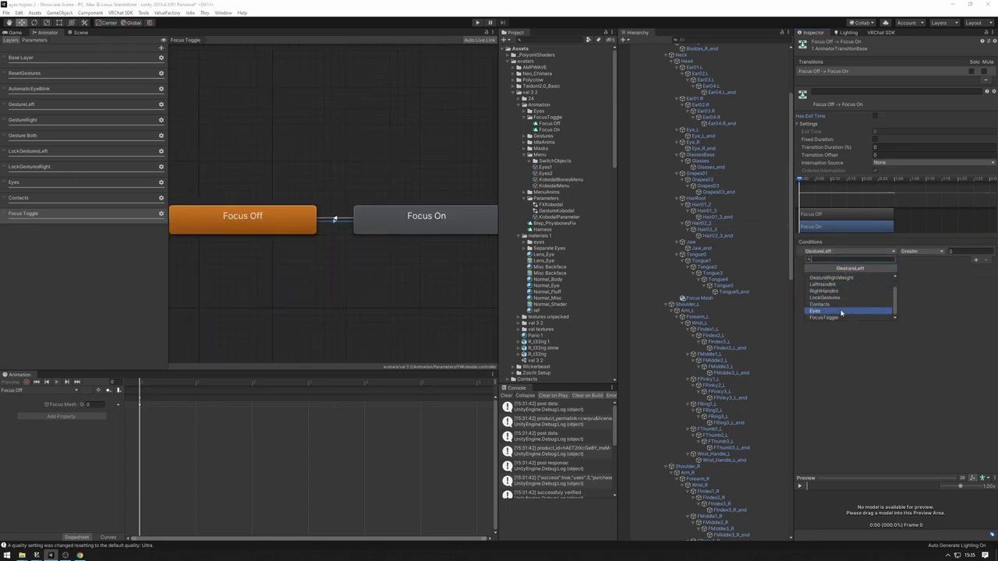
scroll(833, 315, "down", 2)
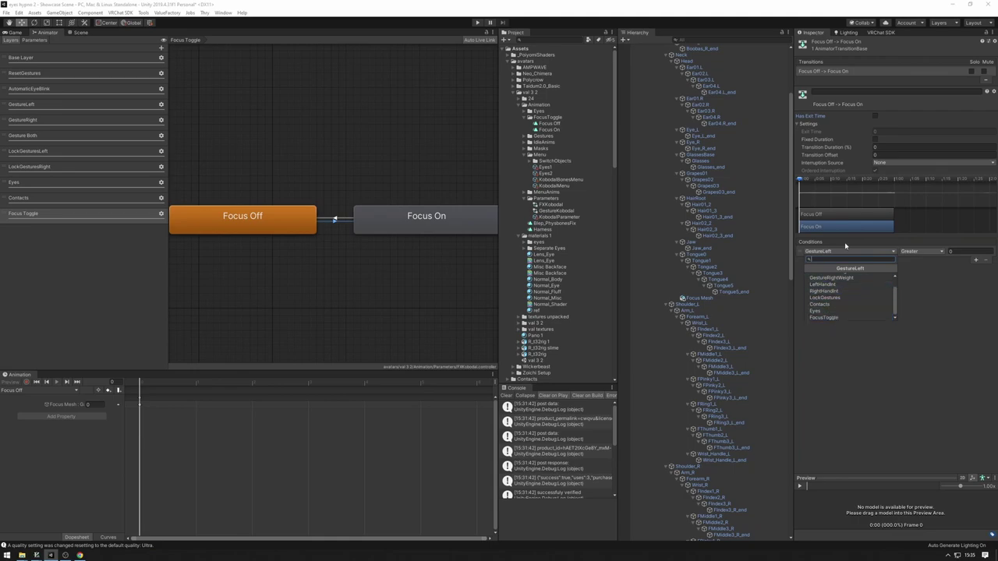
left_click(822, 318)
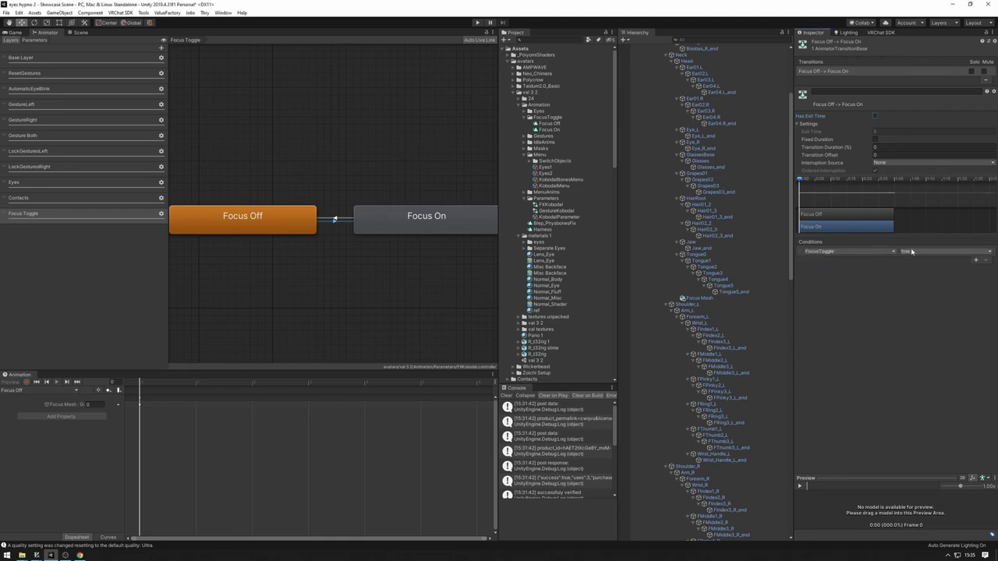
Step: For the Focus On to Focus Off transition, set exit time and transition duration to 0 and disable Fixed Duration and Has Exit Time
left_click(344, 226)
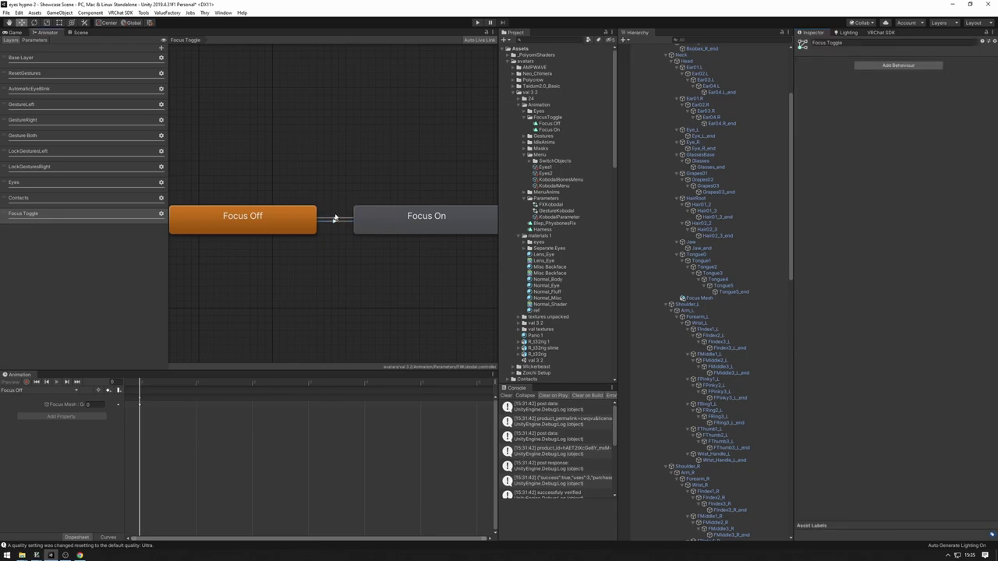
left_click(336, 220)
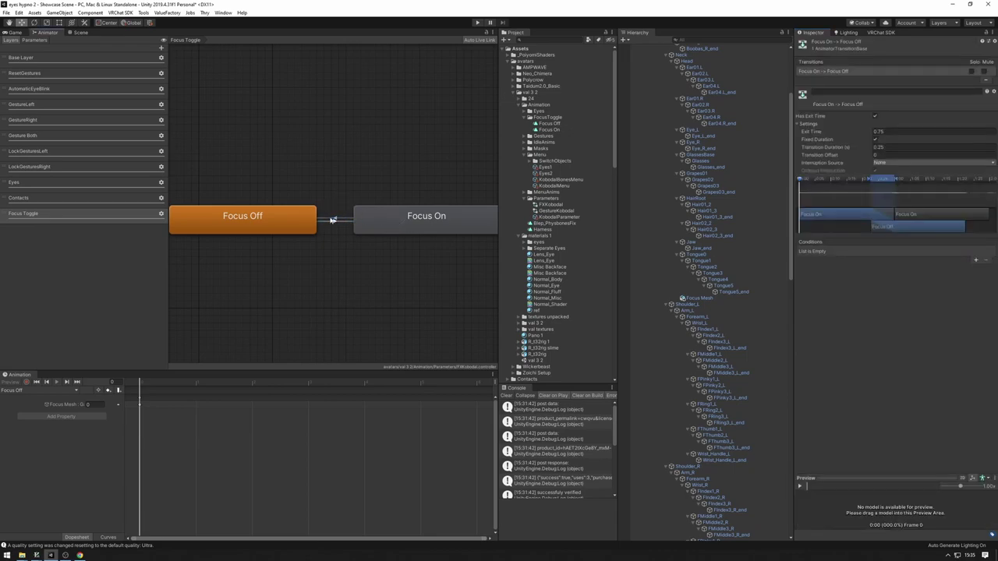
left_click(889, 132)
type("0")
left_click(888, 147)
type("0")
left_click(875, 138)
left_click(875, 115)
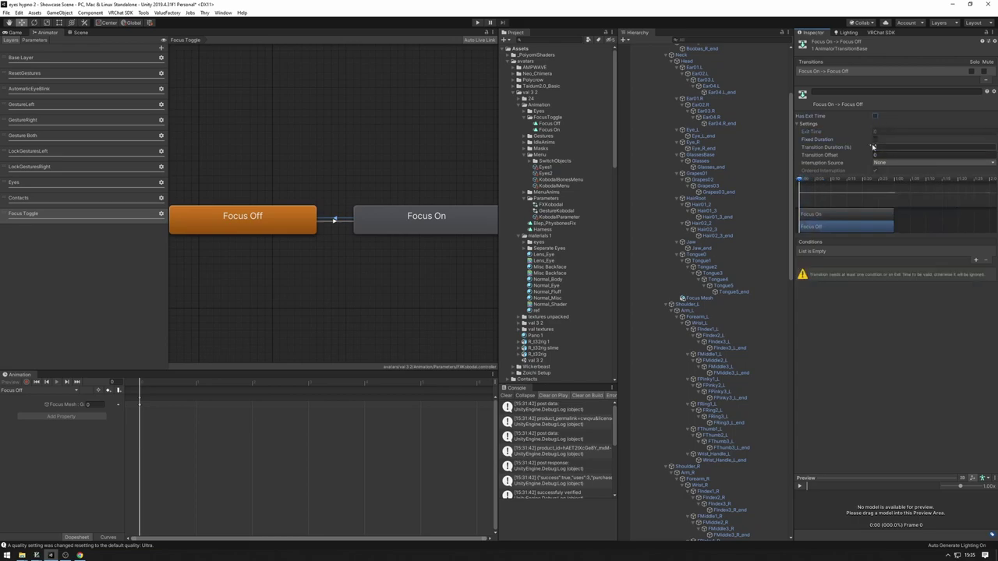
Step: Add a condition to the Focus On to Focus Off transition requiring FocusToggle to be false
left_click(976, 259)
left_click(854, 251)
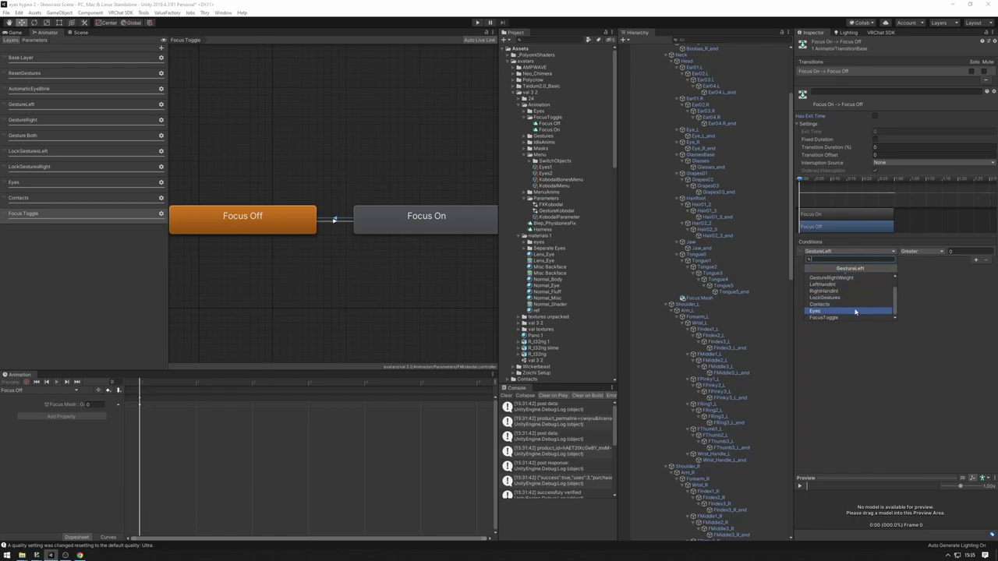
left_click(851, 318)
left_click(928, 252)
left_click(920, 270)
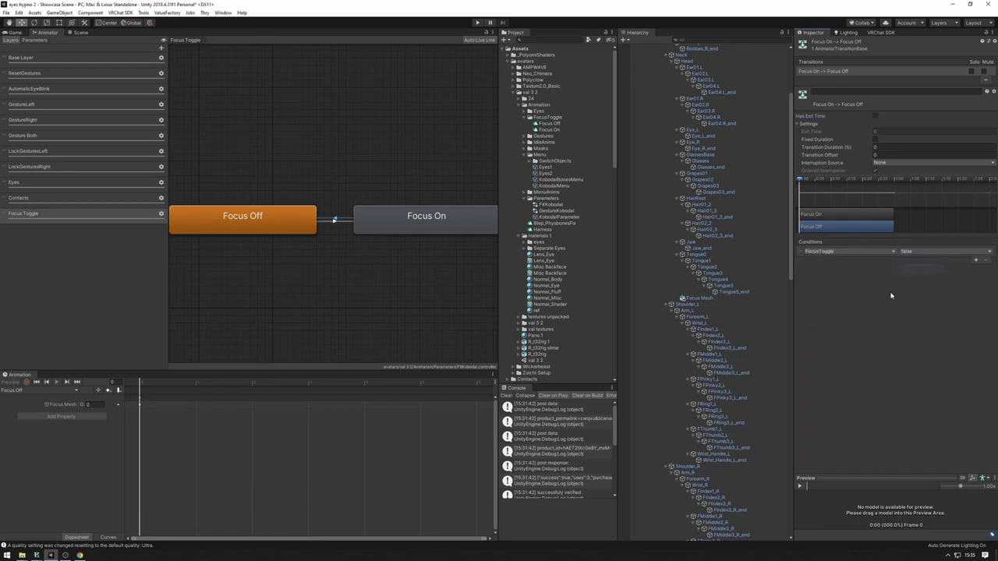
Step: Review the Focus Off and Focus On states and the conditions of both transitions between them
scroll(351, 234, "down", 3)
scroll(303, 238, "up", 2)
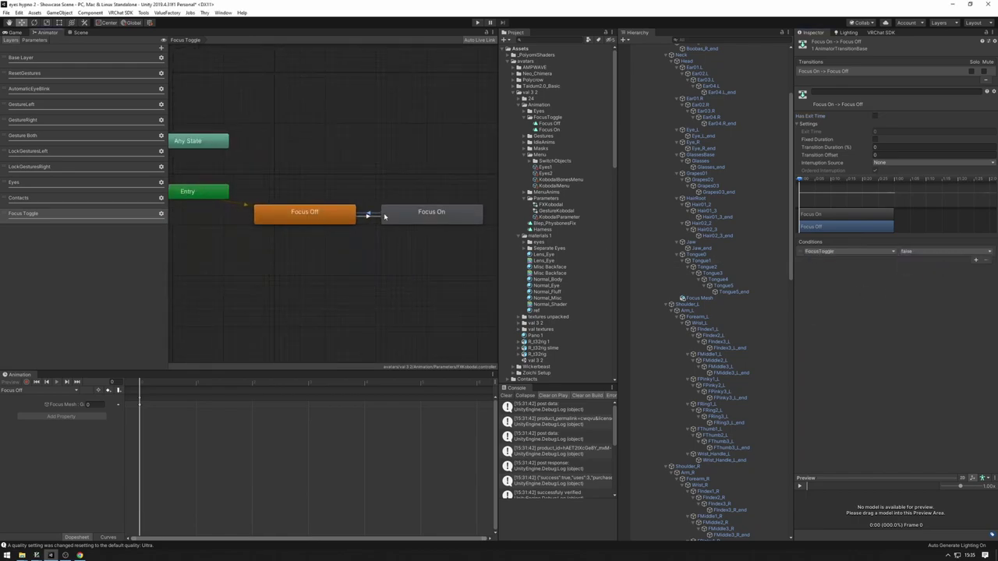
left_click_drag(286, 138, 398, 232)
left_click(319, 233)
left_click(300, 220)
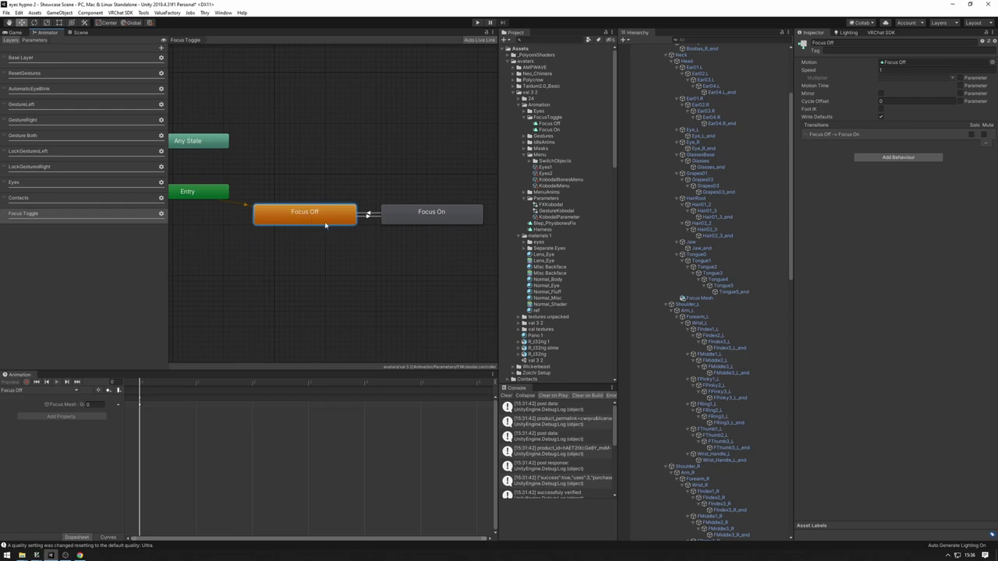
left_click(370, 216)
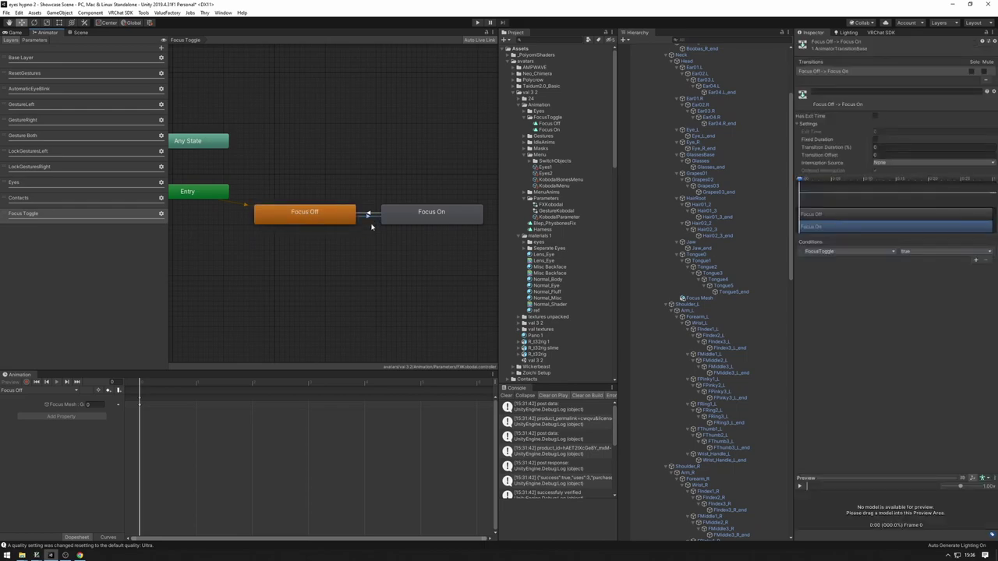
left_click(421, 215)
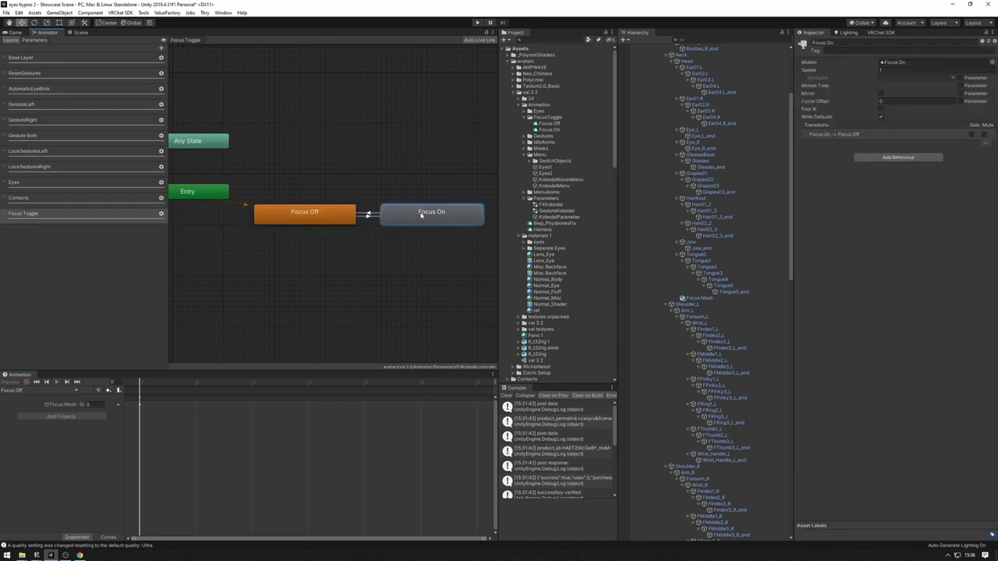
left_click(368, 214)
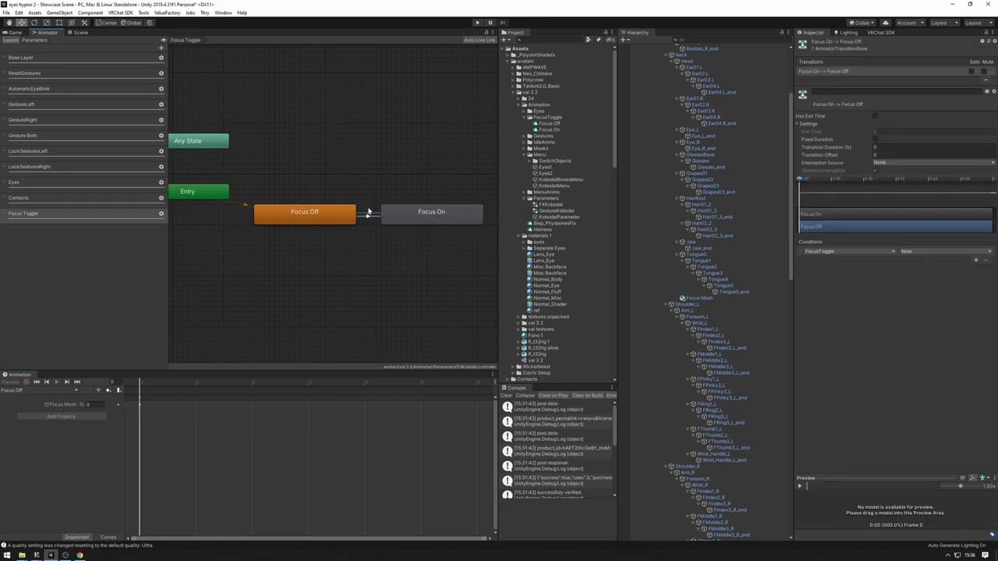
left_click(294, 220)
left_click(314, 178)
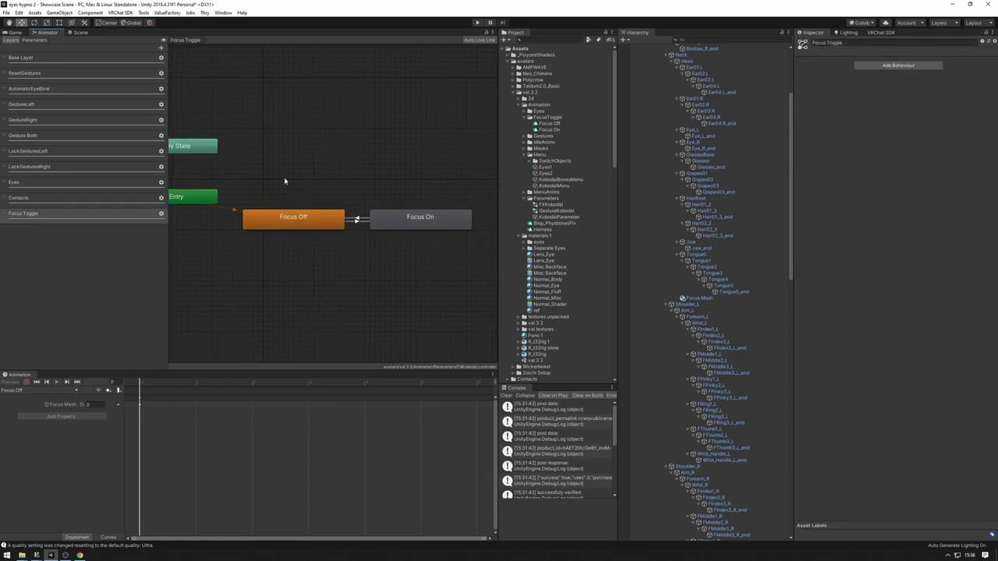
Step: Delete the existing FocusToggle control from the KobodalMenu expressions menu
left_click(546, 186)
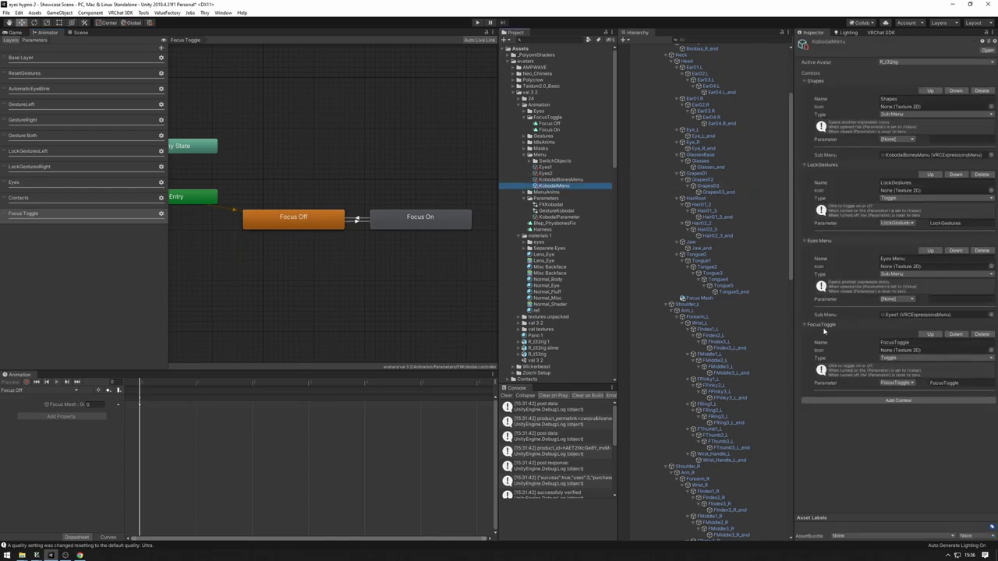
left_click(982, 334)
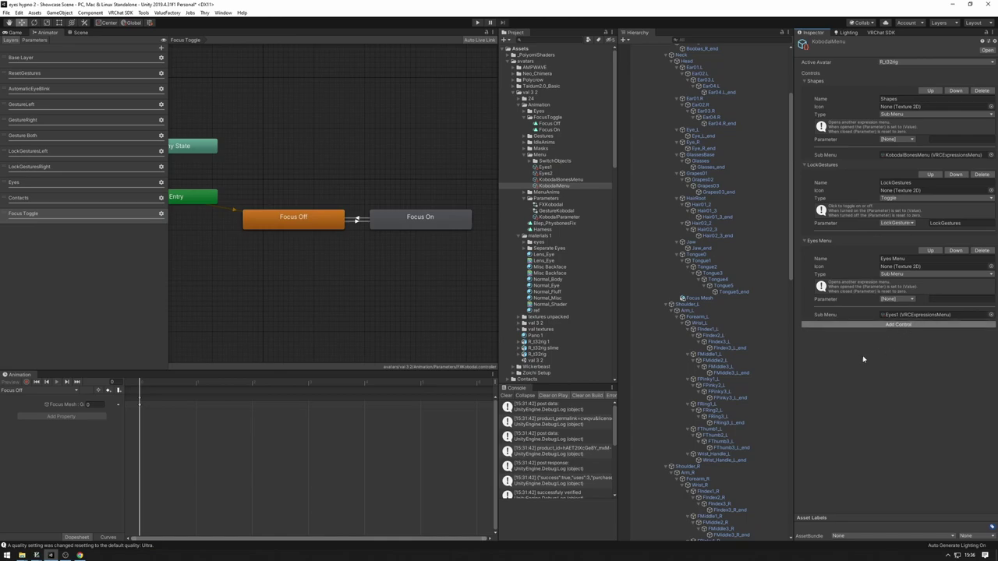
Step: Locate the KobodalMenu expressions menu assigned in the R_t32rig avatar descriptor and add a new control to it
scroll(702, 156, "up", 5)
left_click(657, 59)
scroll(912, 339, "down", 3)
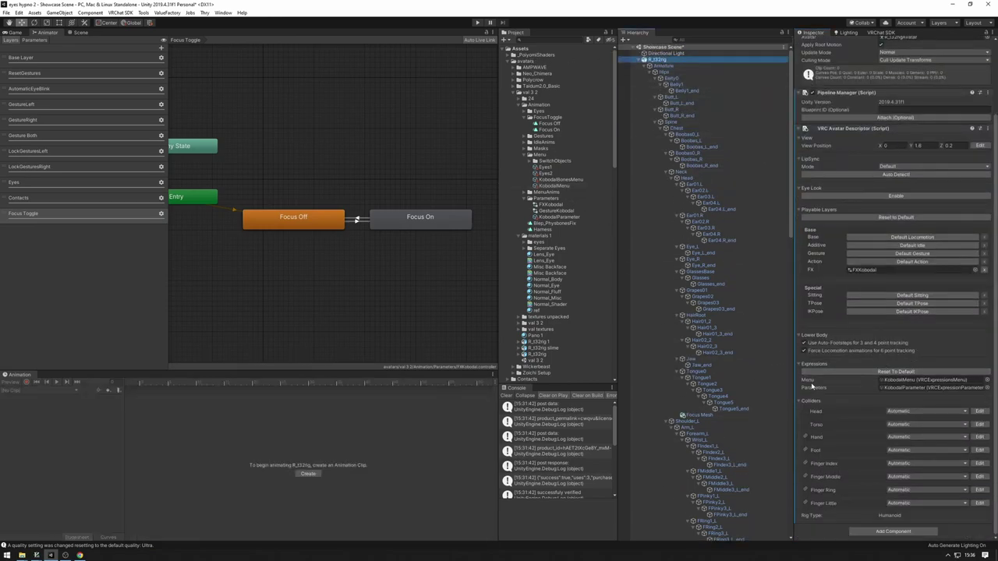
double_click(938, 381)
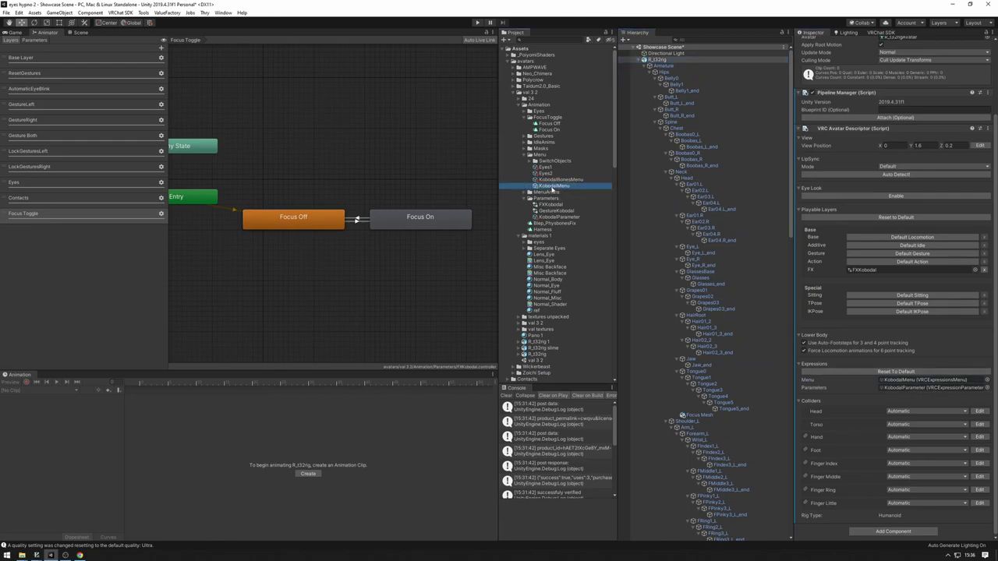
left_click(889, 324)
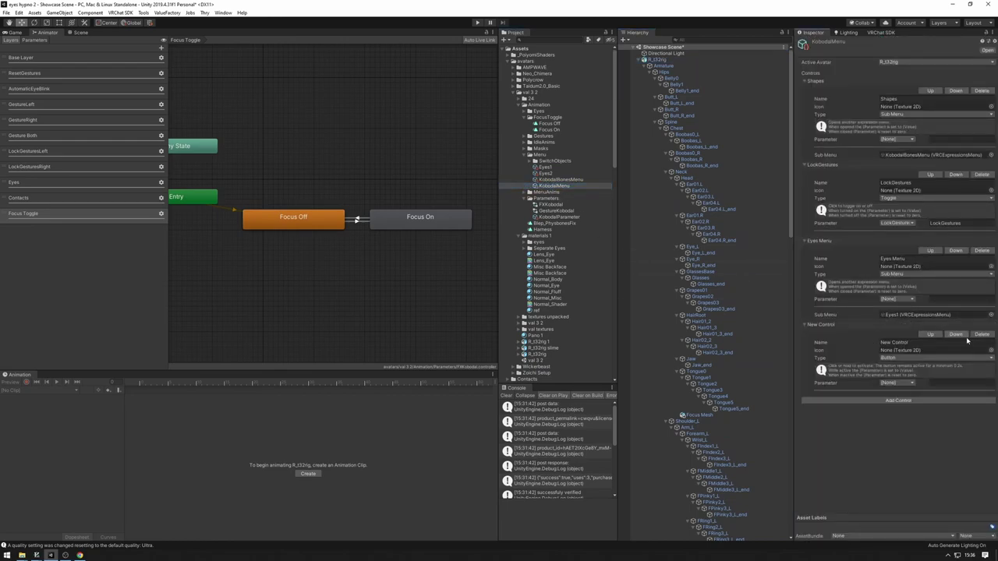
Step: Name the new control Focus Toggle lmao, set its type to Toggle and assign the FocusToggle parameter
left_click(895, 343)
type("Focu")
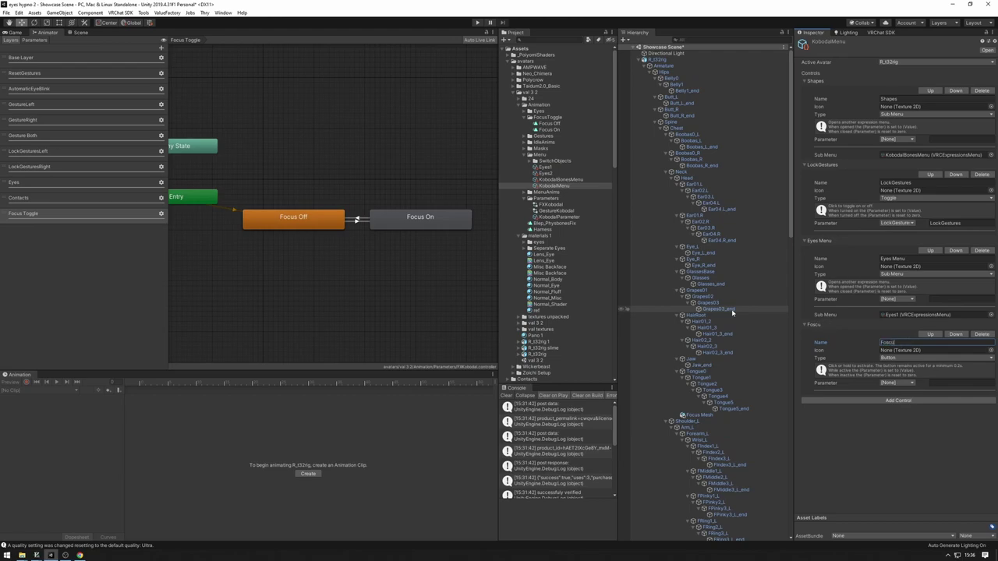
type("s Toggle Item")
left_click(908, 357)
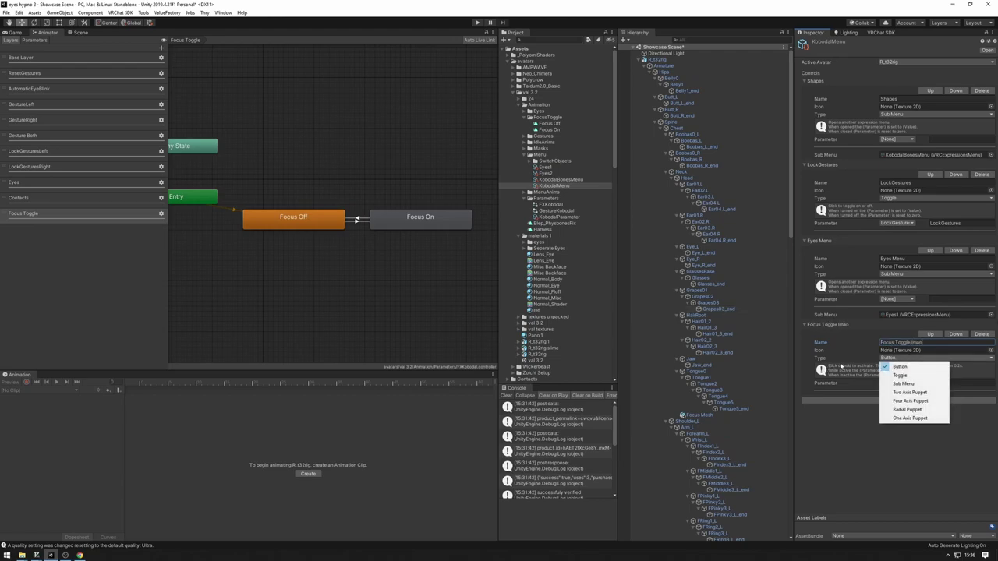
left_click(920, 372)
left_click(904, 383)
left_click(908, 491)
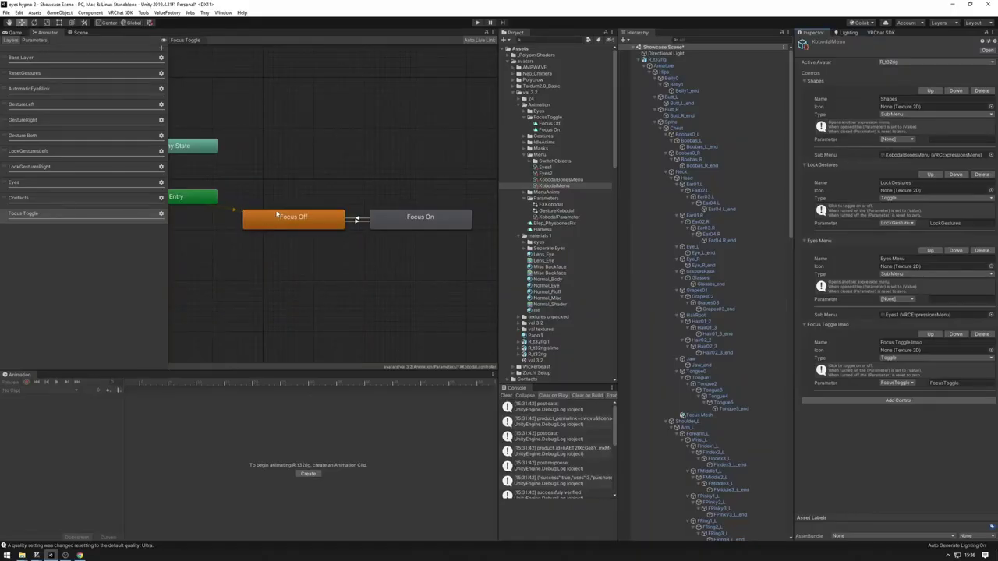
Step: Return to the Scene view and enter Play mode, framing the avatar for testing
scroll(312, 223, "down", 2)
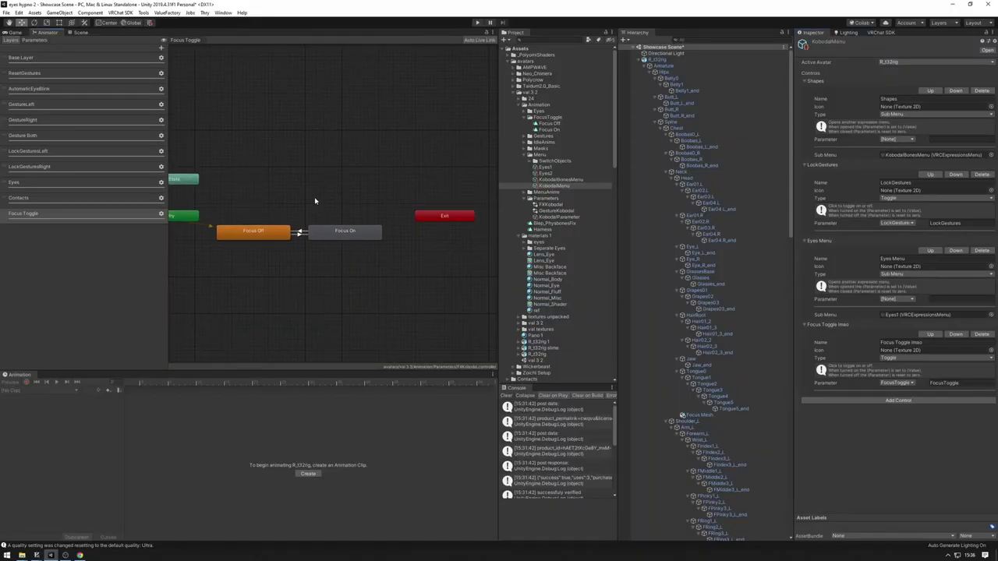
middle_click_drag(350, 180, 318, 100)
left_click(22, 34)
left_click(49, 33)
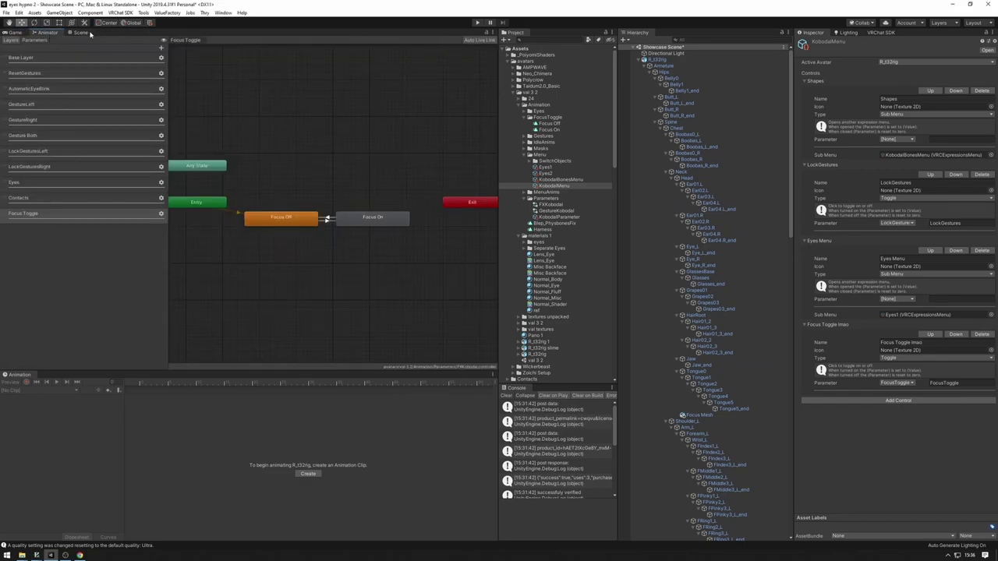
left_click(84, 33)
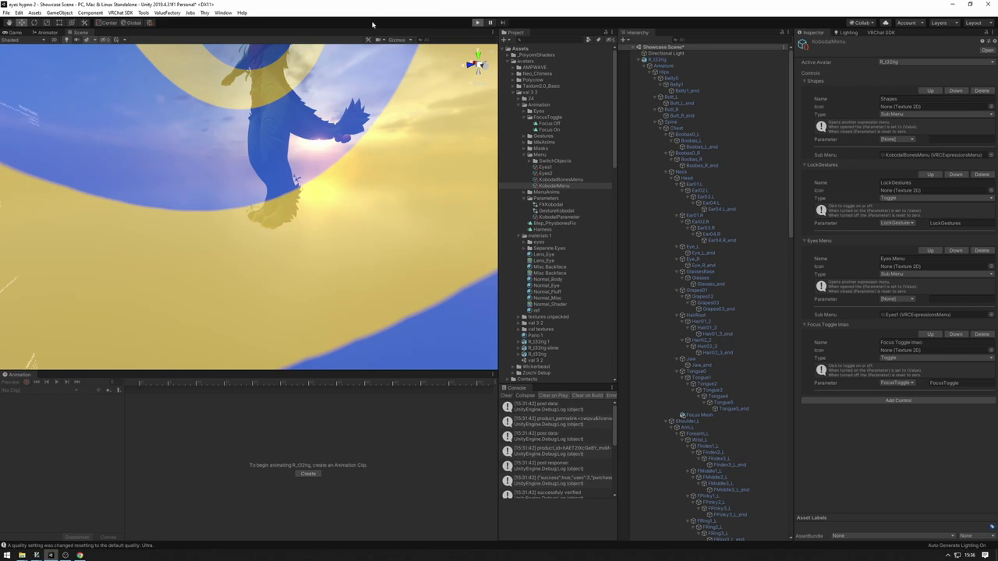
left_click(81, 33)
middle_click_drag(361, 61, 372, 172)
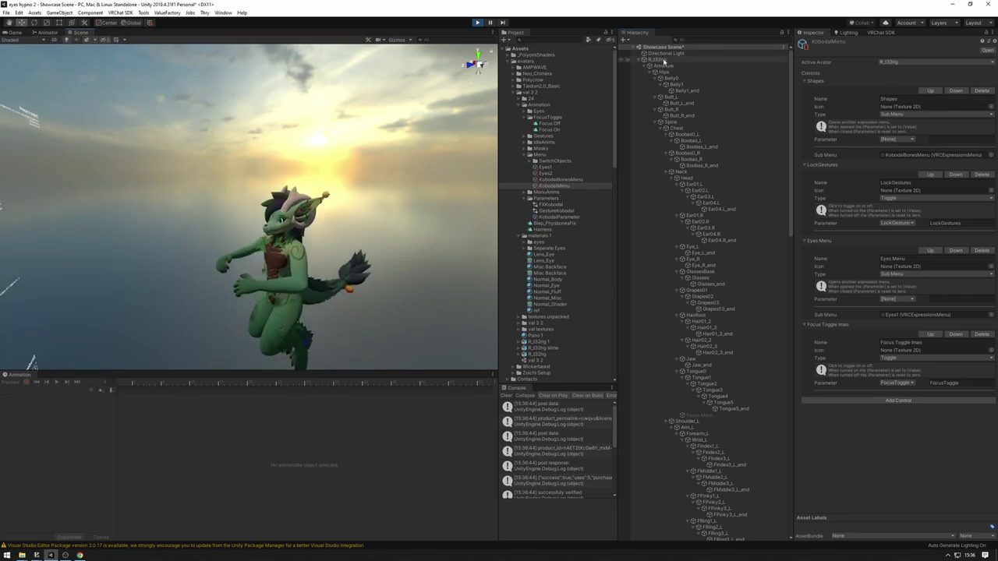
Step: Select the R_t32rig avatar and dock the Animator below the Scene view with its parameter list shown
left_click(661, 60)
left_click(44, 34)
left_click_drag(48, 33, 177, 306)
left_click(34, 316)
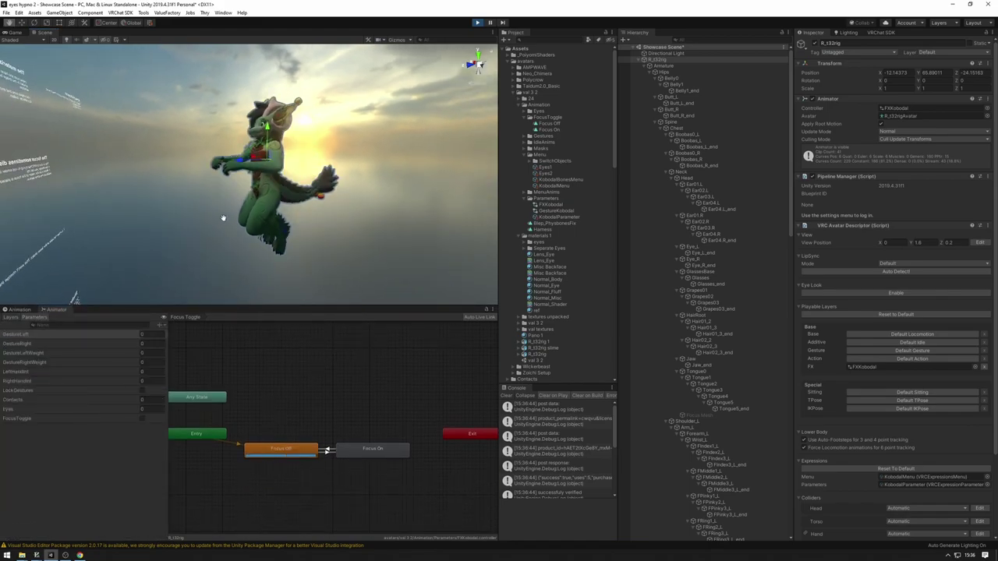
Step: Test the focus effect by switching the FocusToggle parameter on and off repeatedly
left_click(143, 420)
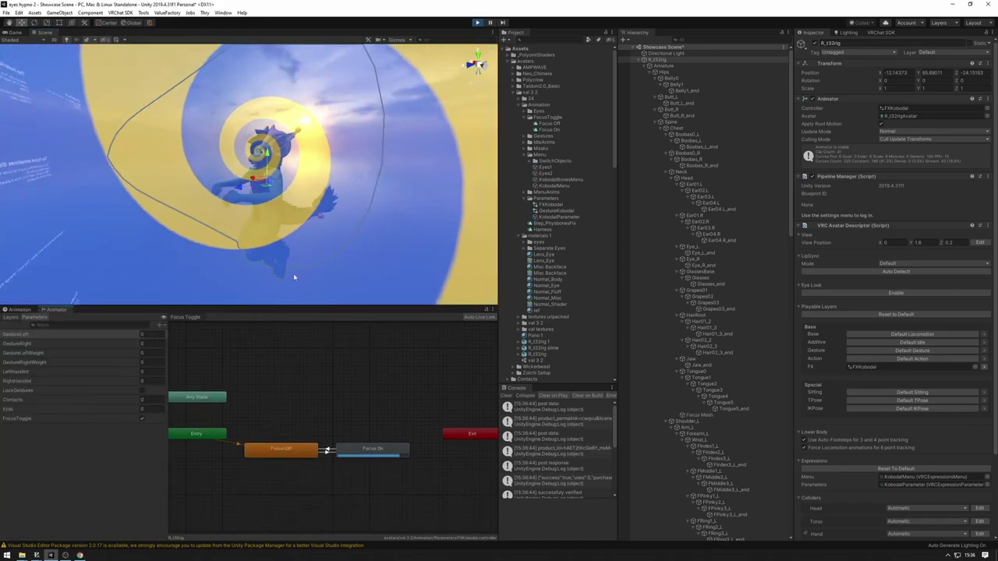
left_click(144, 423)
left_click(143, 421)
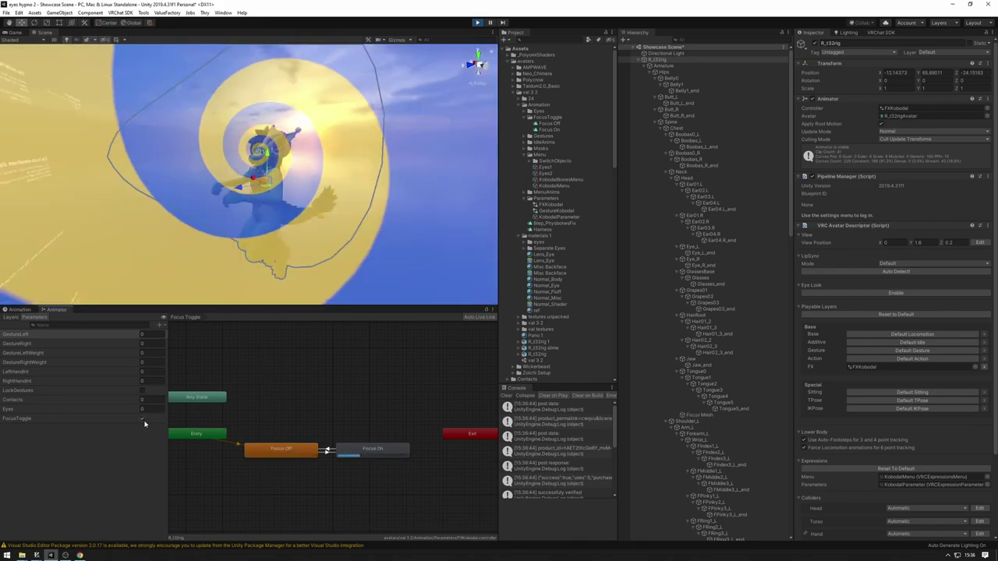
left_click(143, 421)
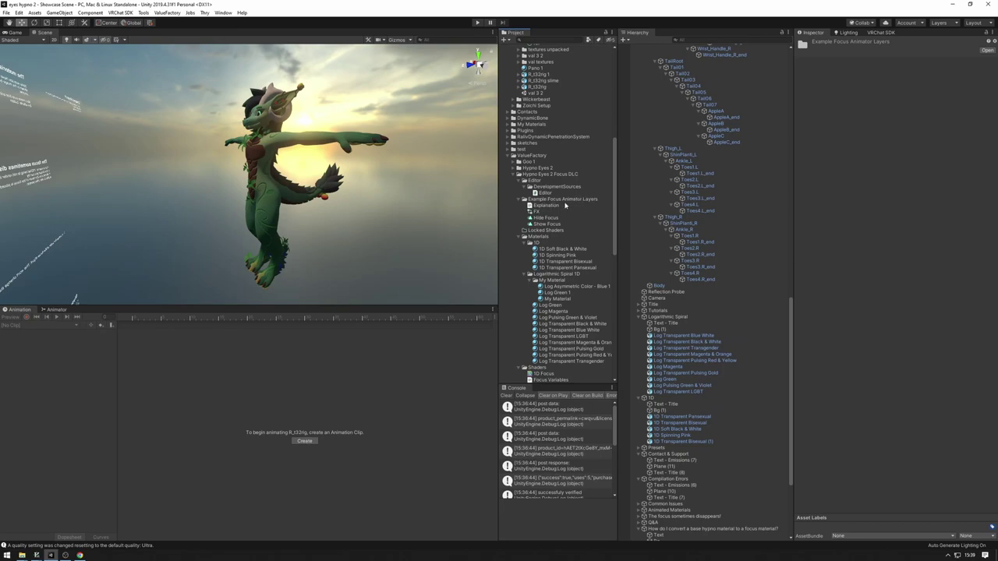
Step: Open the example FX controller of the Focus DLC and examine its Focus Toggle layer's states and transition conditions
double_click(538, 212)
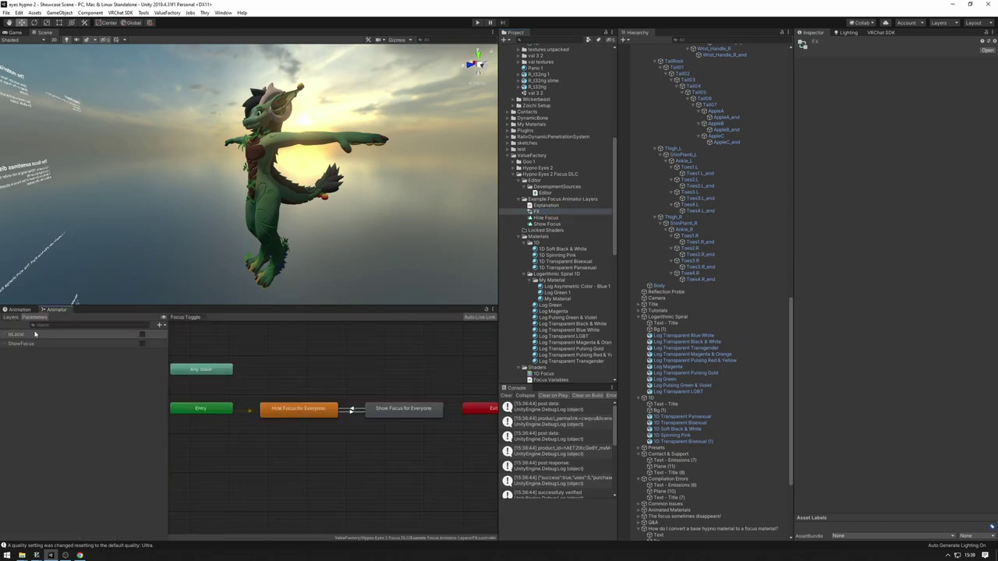
left_click(13, 318)
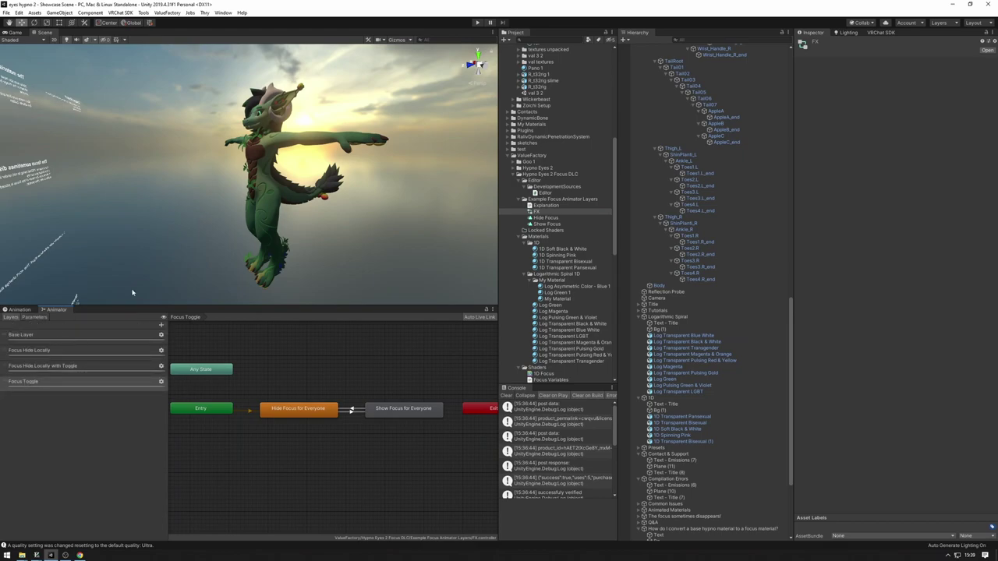
middle_click_drag(305, 383, 310, 378)
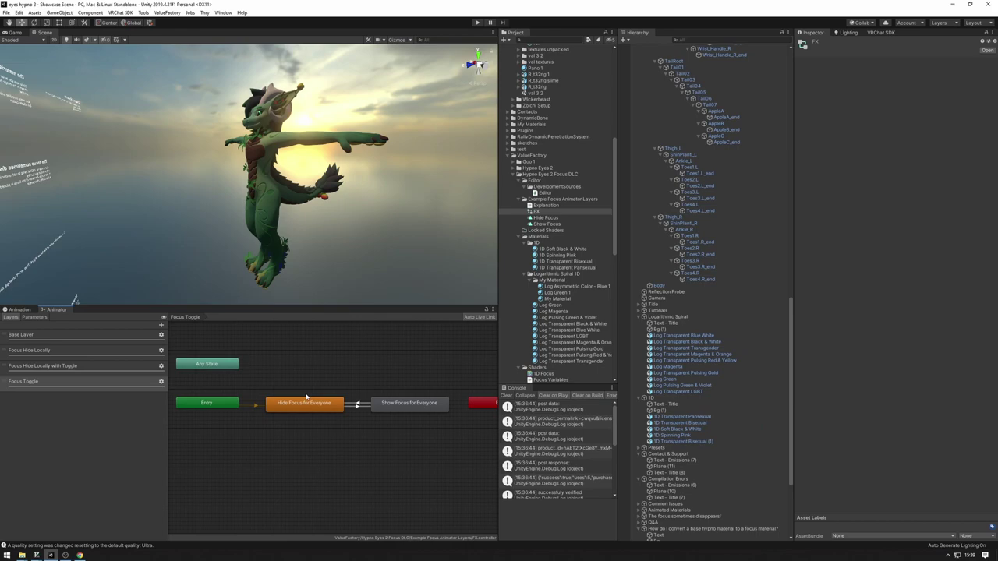
left_click(279, 399)
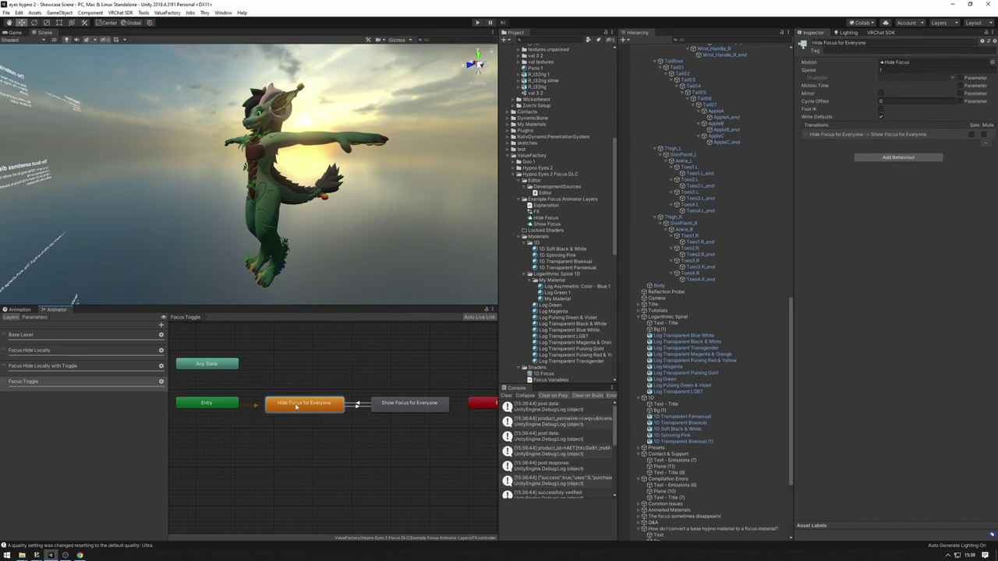
left_click(422, 403)
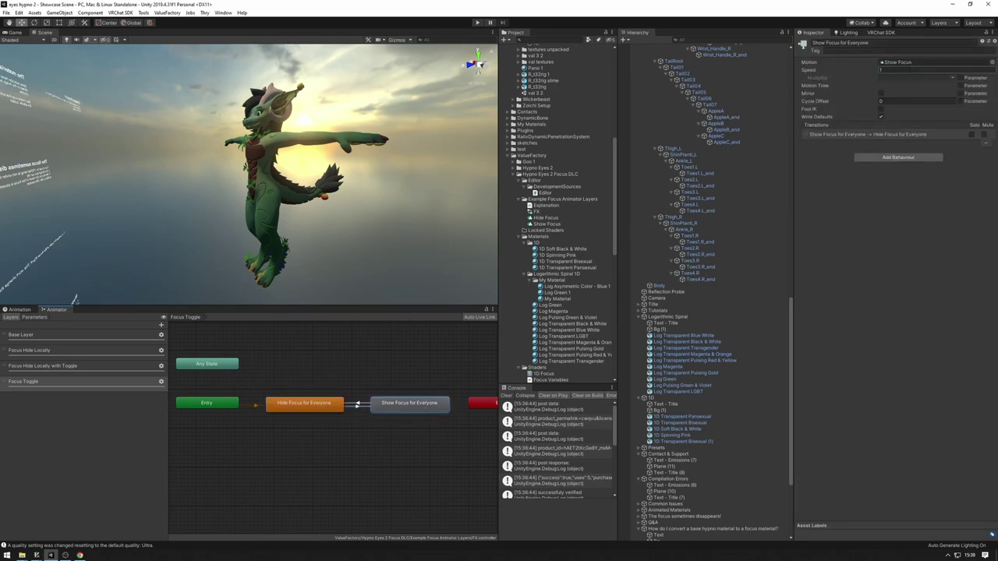
left_click(358, 406)
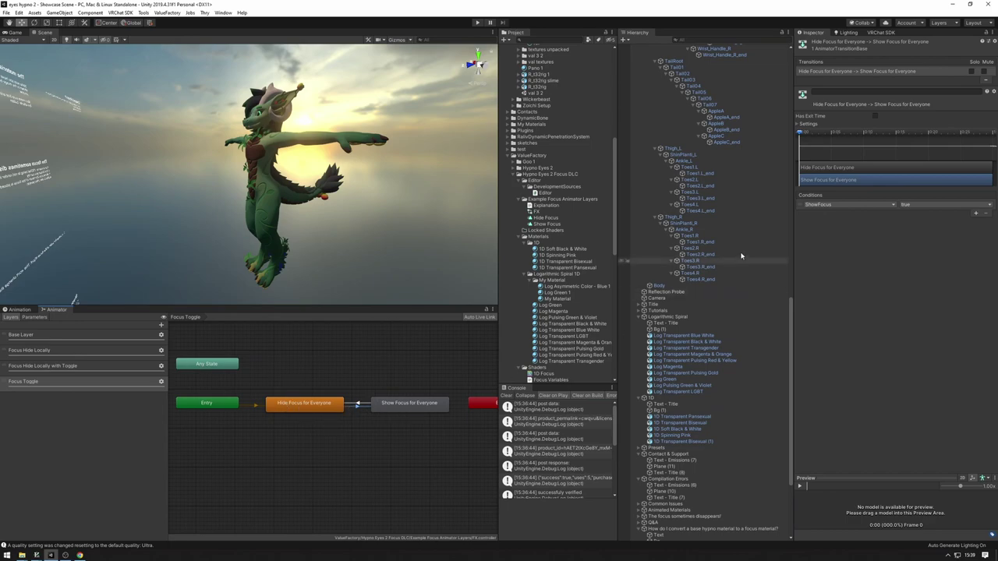
left_click(359, 406)
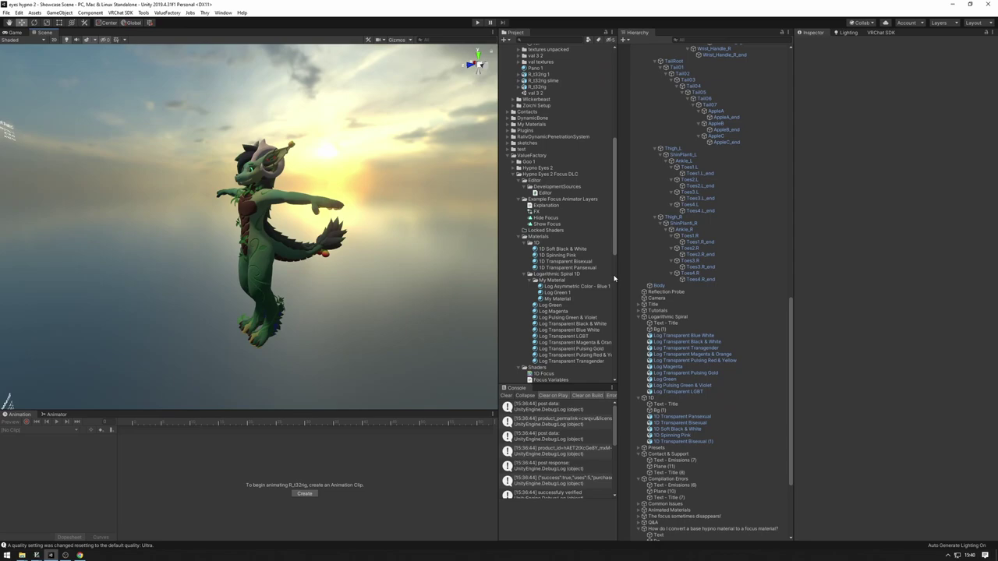
Step: Add the Focus Mesh model as a child of the Wrist_R bone in the avatar's armature
scroll(592, 261, "down", 10)
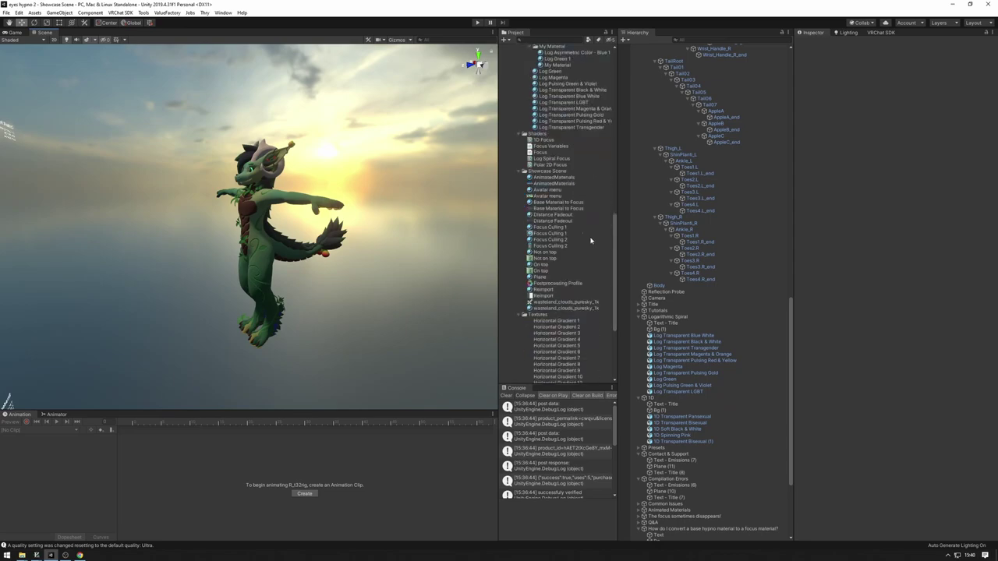
scroll(702, 290, "up", 15)
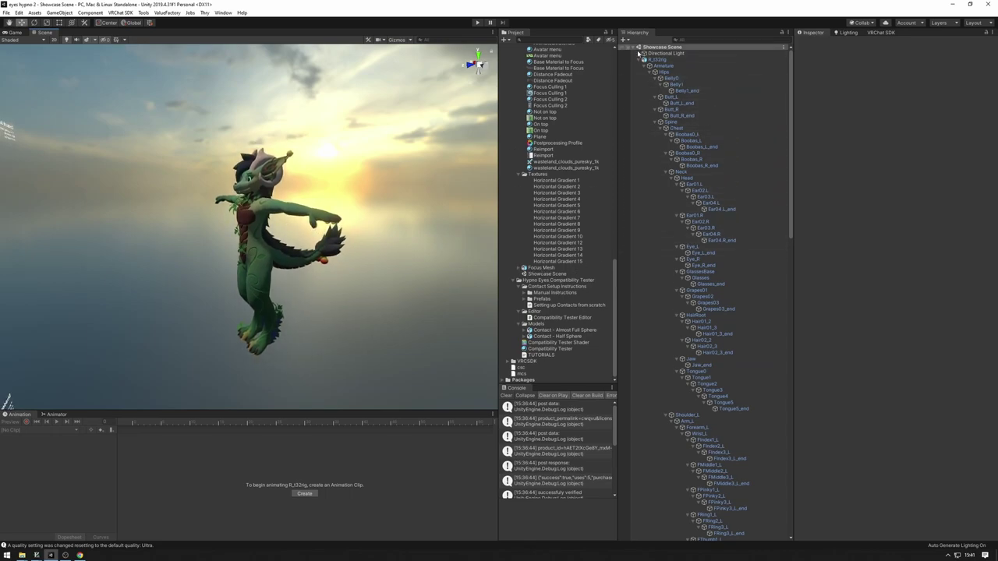
left_click(644, 66)
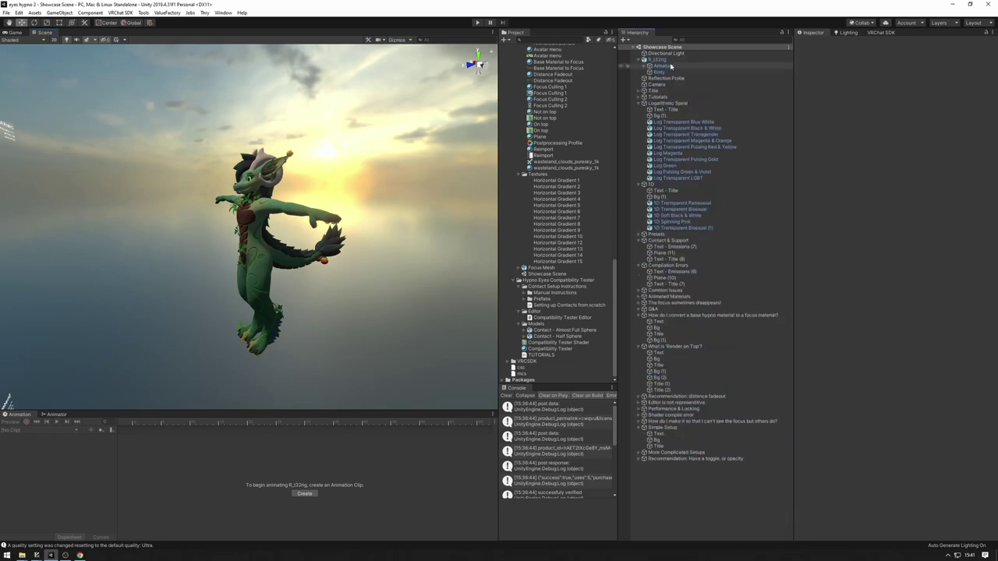
left_click(644, 67, "alt")
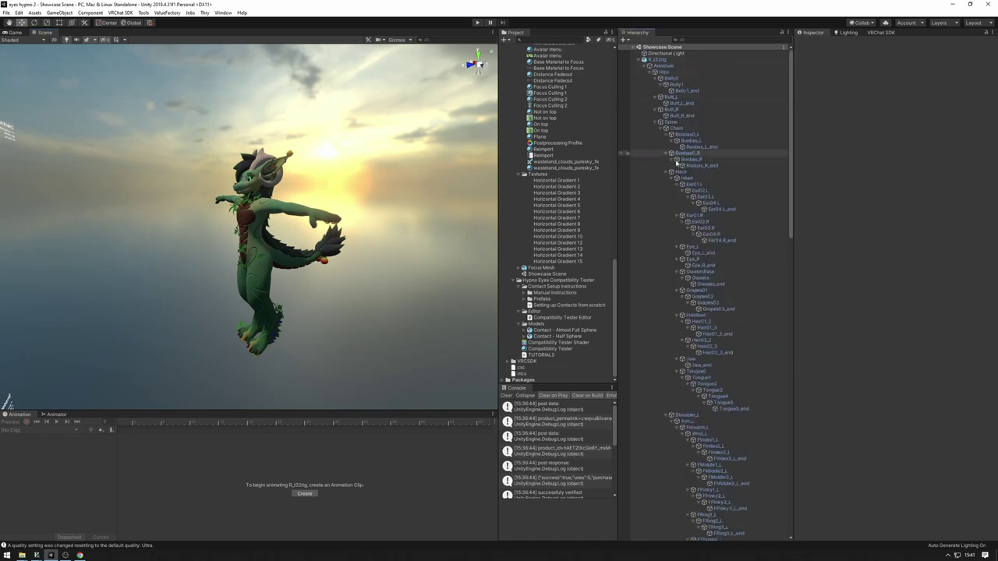
scroll(706, 361, "down", 5)
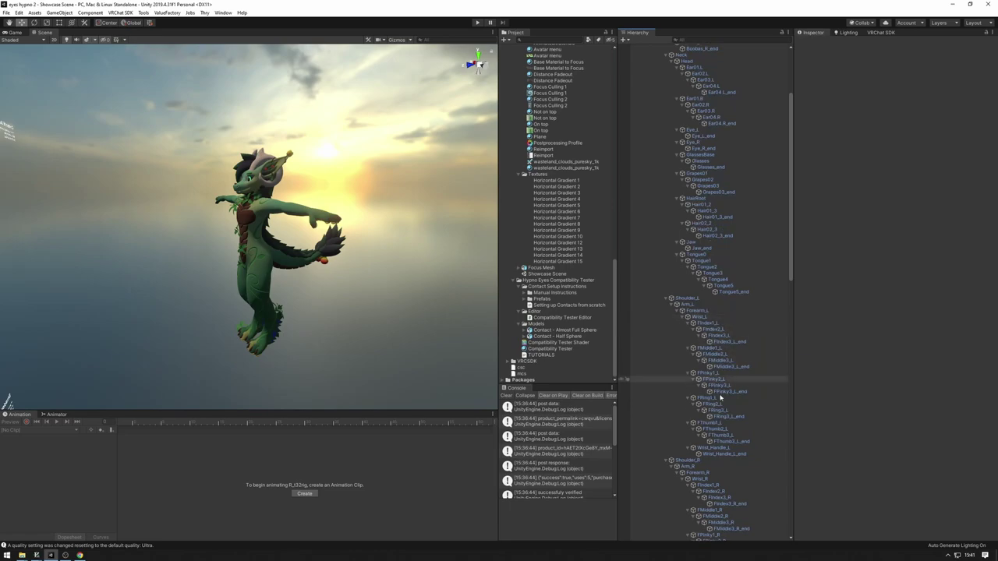
scroll(706, 460, "down", 2)
left_click(714, 433)
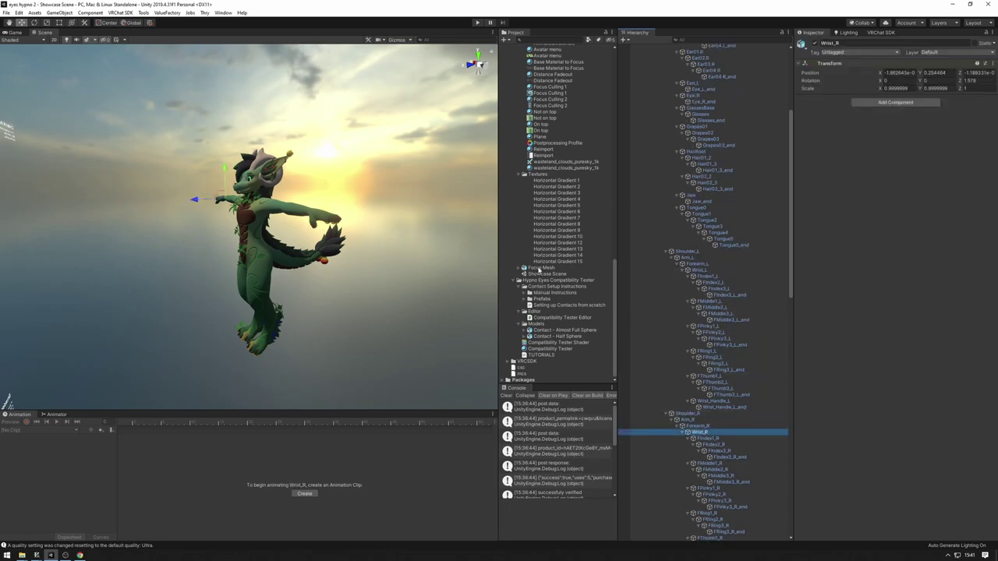
left_click_drag(704, 436, 696, 395)
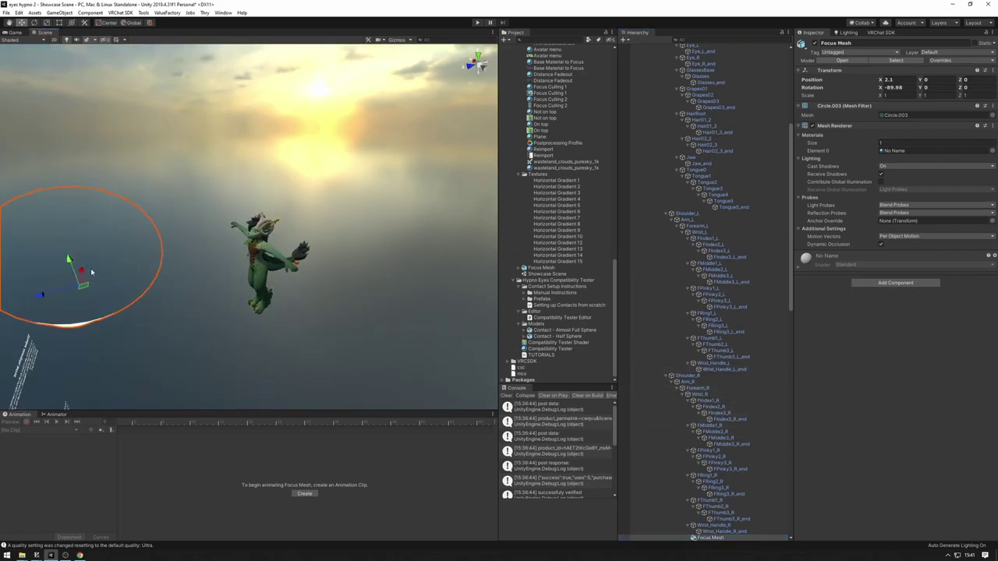
Step: Set the X position of the wrist's Focus Mesh to 0 and check its placement on the avatar
left_click(895, 80)
type("0")
scroll(275, 253, "up", 6)
left_click_drag(275, 253, 457, 91, "alt")
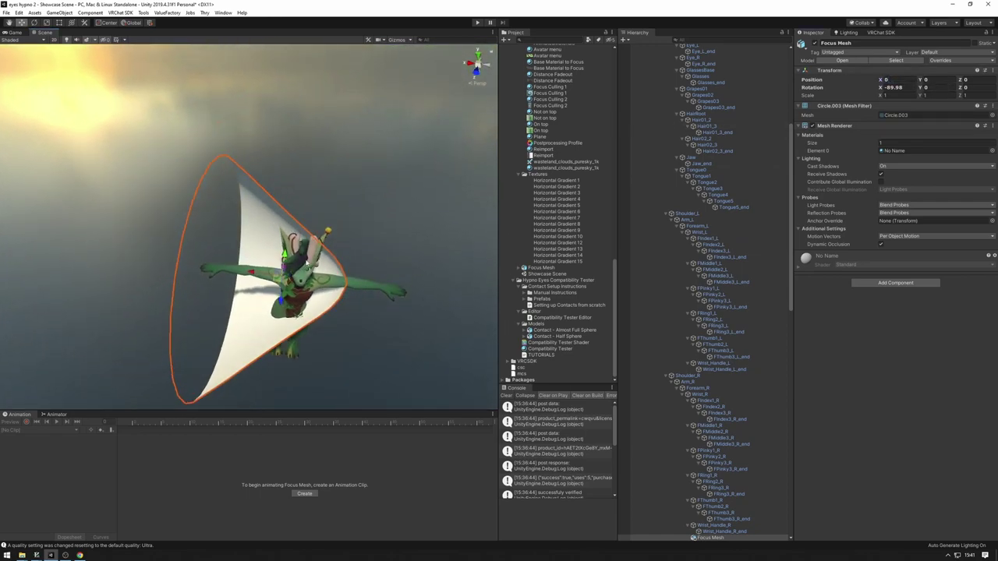
middle_click_drag(305, 267, 335, 173)
left_click_drag(238, 193, 301, 186, "alt")
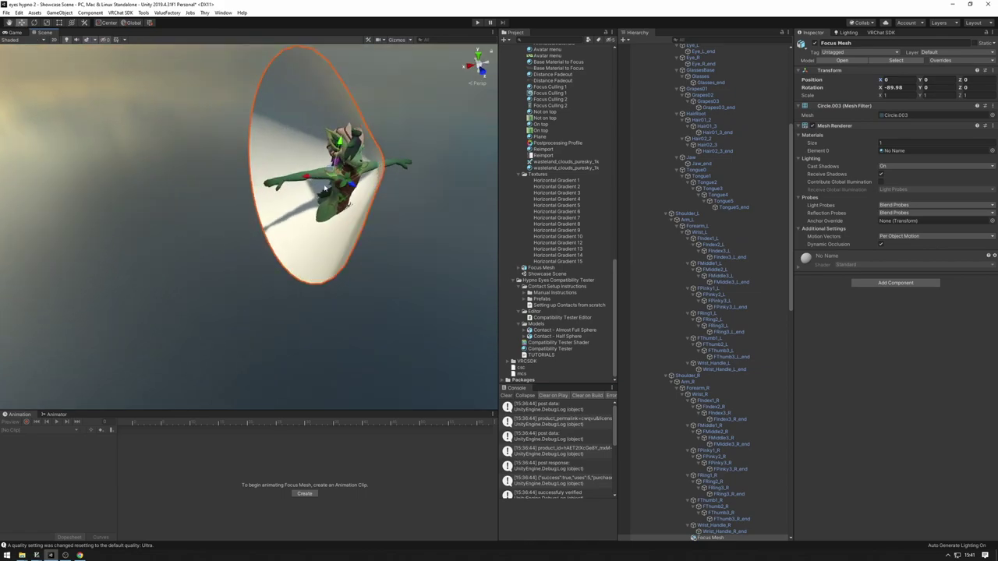
Step: Rotate the wrist's Focus Mesh about its X axis to an X rotation of about 0
left_click(483, 73)
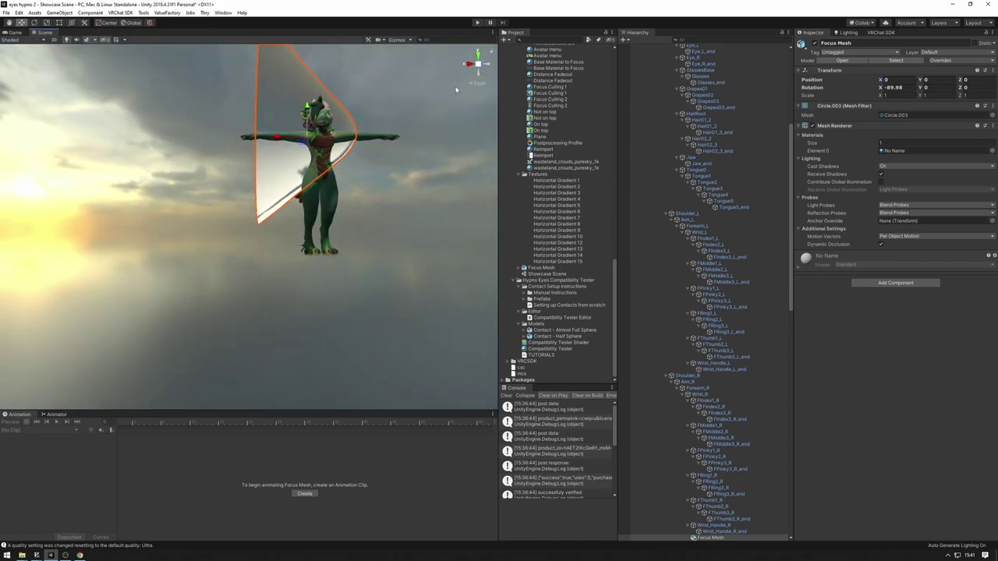
key("w")
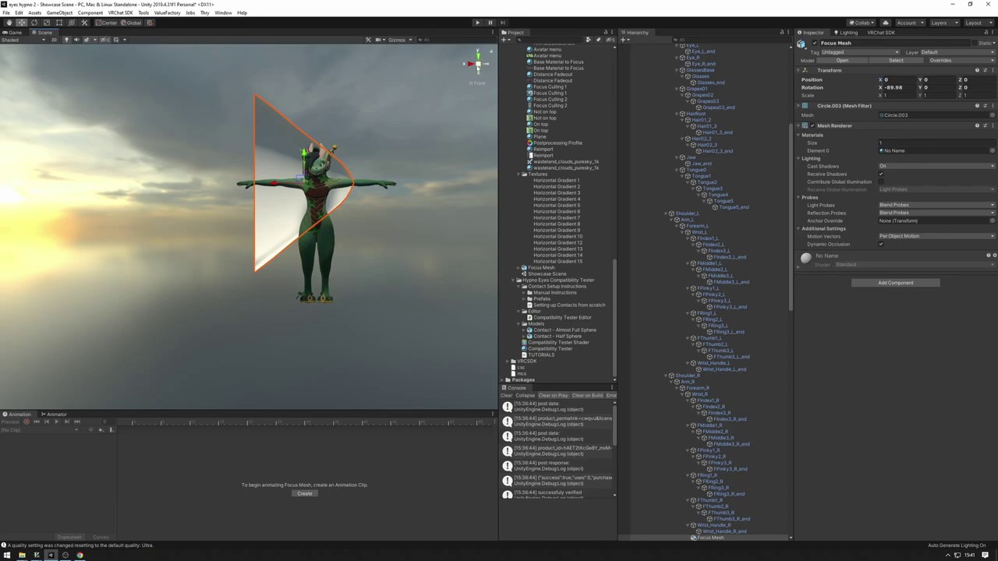
left_click(484, 66)
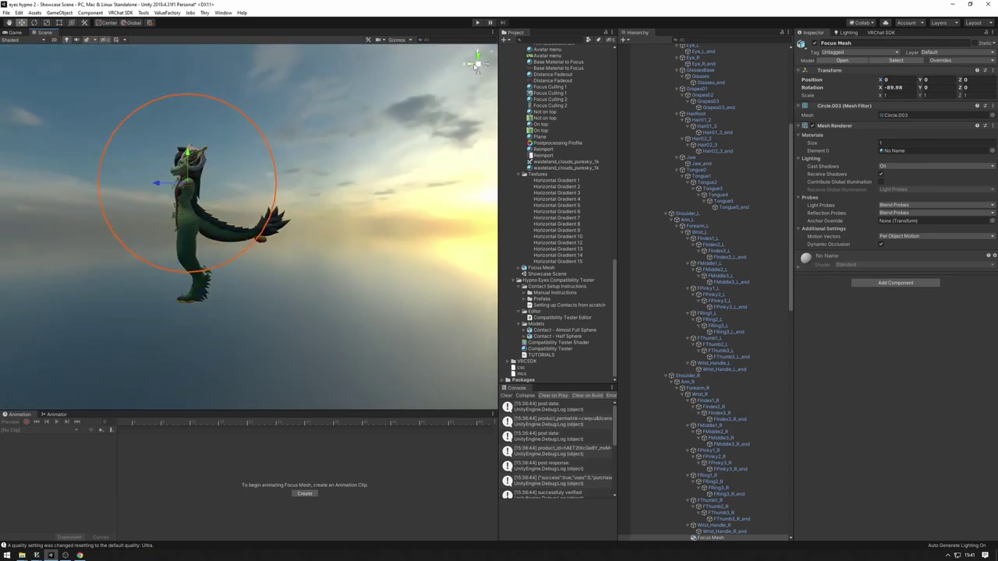
left_click(471, 64)
key("e")
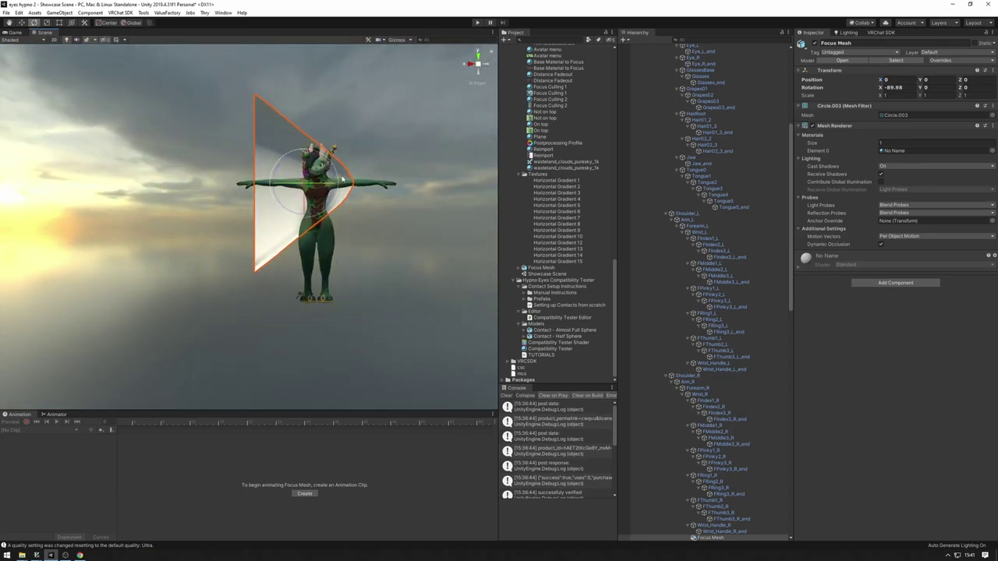
left_click_drag(300, 177, 296, 166)
key("ctrl+z")
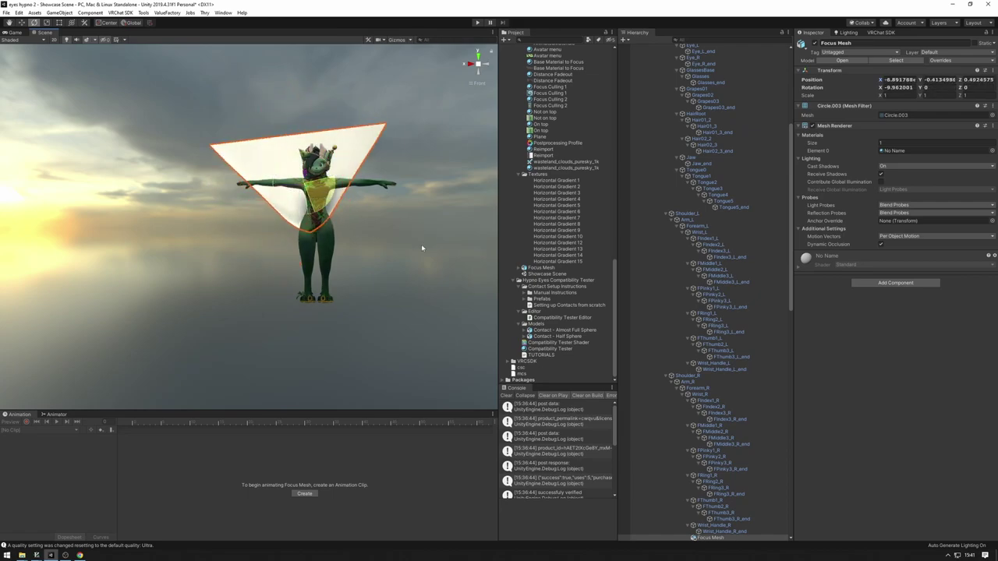
left_click_drag(459, 246, 459, 243)
Step: Move the Focus Mesh onto the avatar's right hand, to about Y 0.119 and Z -0.017
key("w")
left_click_drag(297, 184, 238, 232)
left_click(471, 65)
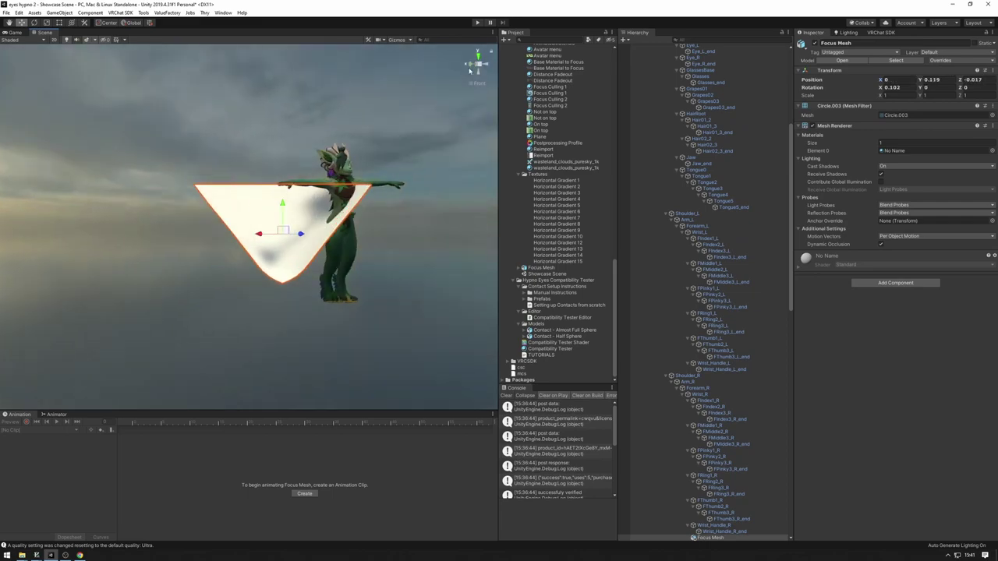
left_click(479, 53)
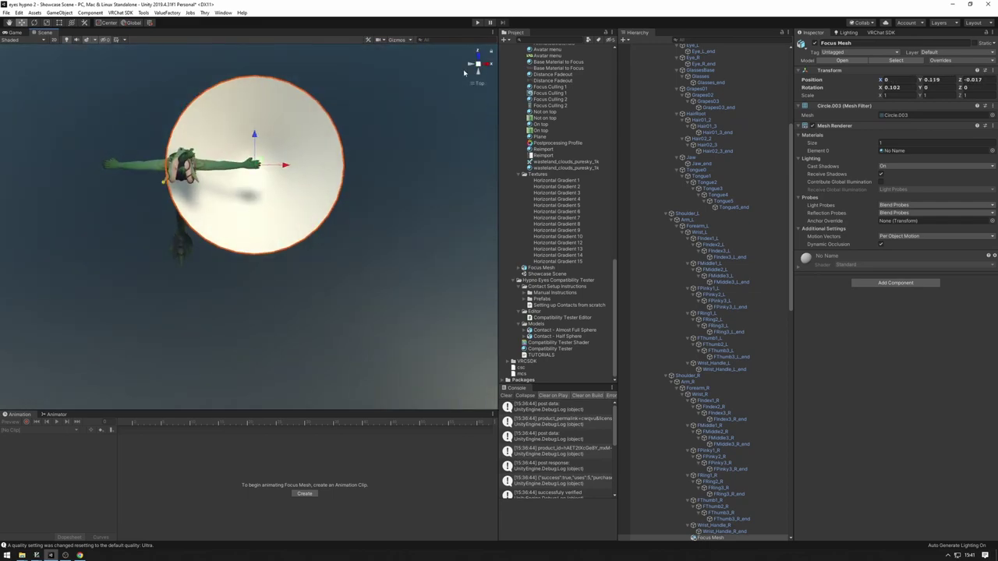
Step: Fine-tune the Focus Mesh's placement on the hand to about X -0.006 and Y 0.111
scroll(298, 98, "up", 4)
middle_click_drag(298, 97, 309, 157)
scroll(304, 184, "up", 9)
middle_click_drag(297, 209, 276, 227)
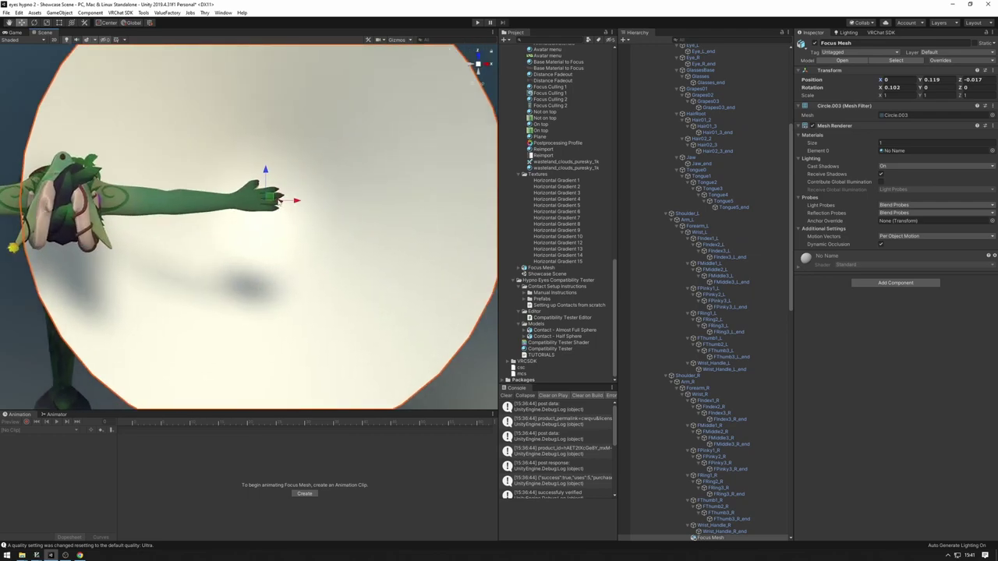
key("f")
scroll(261, 247, "up", 3)
scroll(261, 248, "up", 3)
left_click_drag(253, 227, 245, 228)
scroll(295, 261, "down", 4)
scroll(295, 261, "down", 2)
middle_click_drag(331, 250, 363, 235)
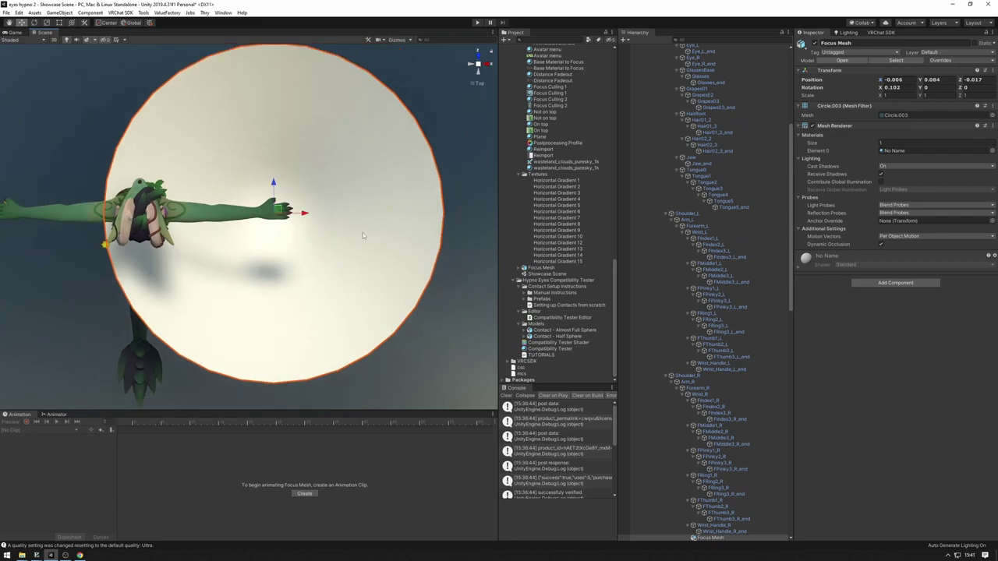
left_click_drag(305, 216, 310, 218)
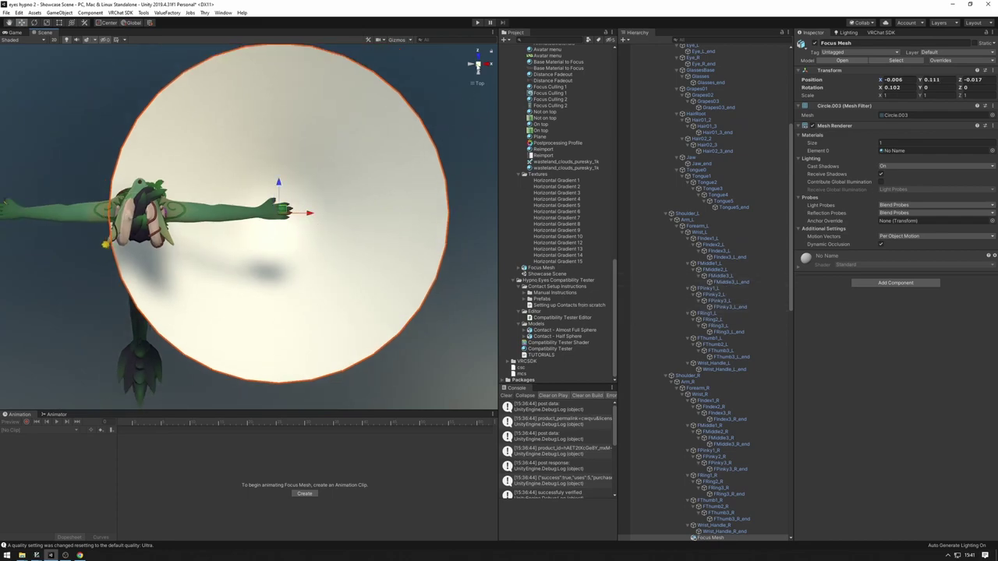
Step: Apply a transparent blue-and-yellow spiral focus material to the wrist's Focus Mesh
left_click(478, 67)
left_click_drag(392, 235, 476, 254, "alt")
scroll(569, 319, "up", 10)
left_click_drag(582, 288, 165, 223)
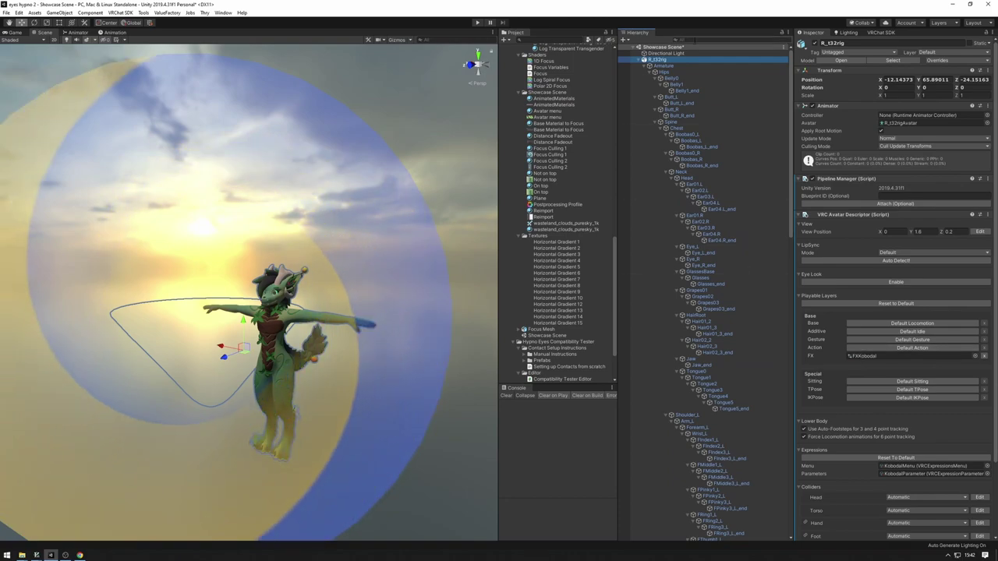
right_click(669, 60)
left_click(530, 234)
right_click(536, 236)
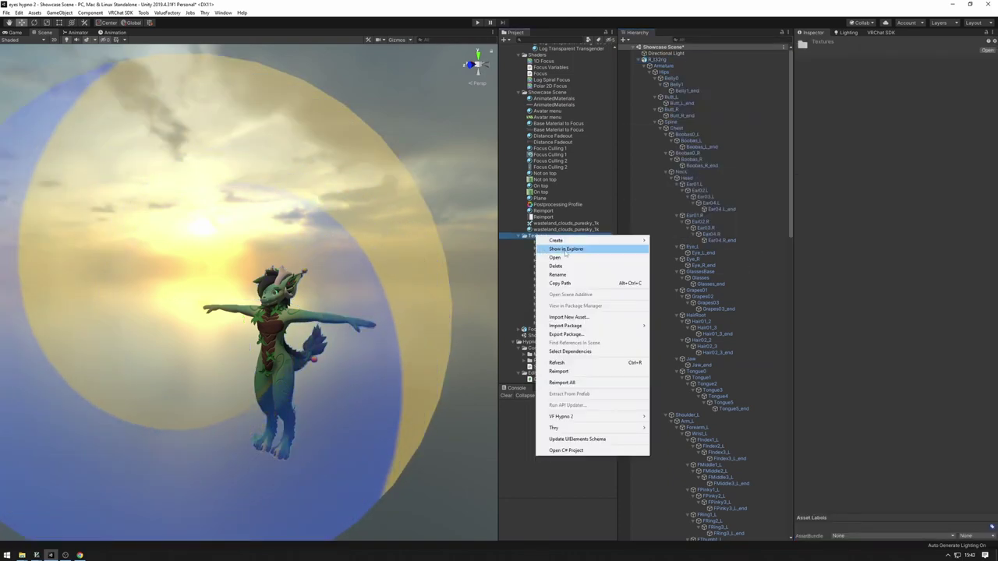
mouse_move(556, 240)
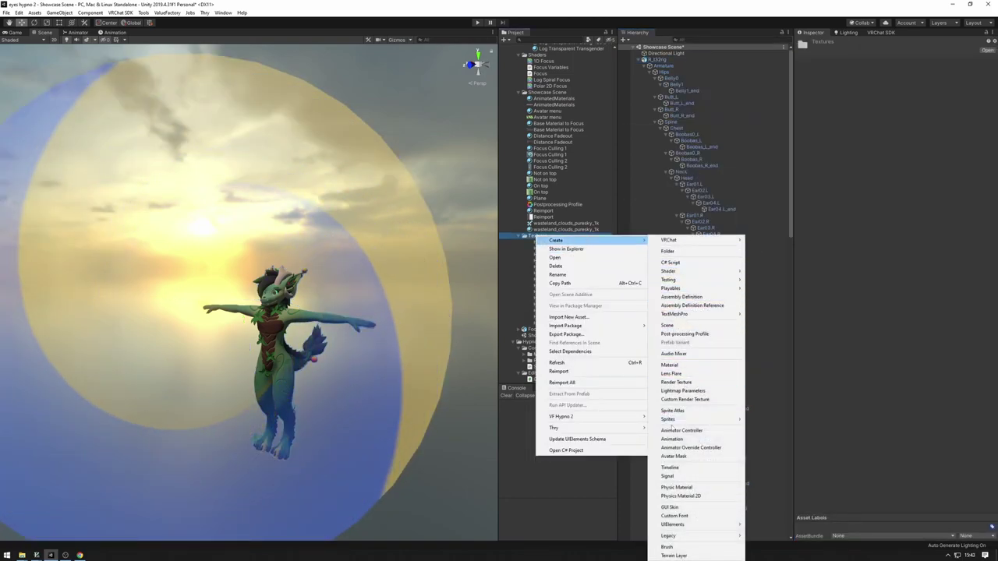
left_click(684, 4)
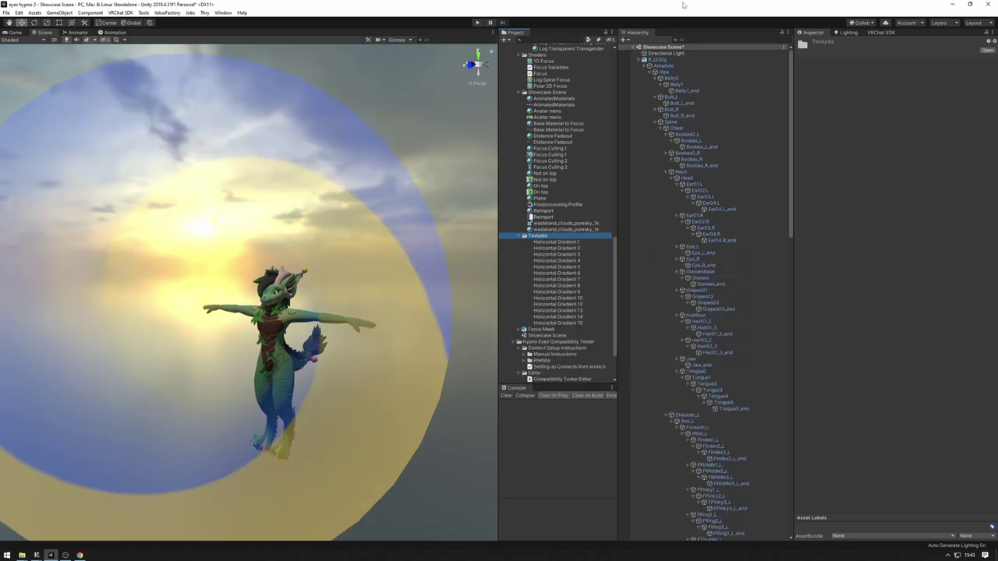
Step: Open the FXKobodal controller assigned to the FX layer of R_t32rig's avatar descriptor
left_click(657, 60)
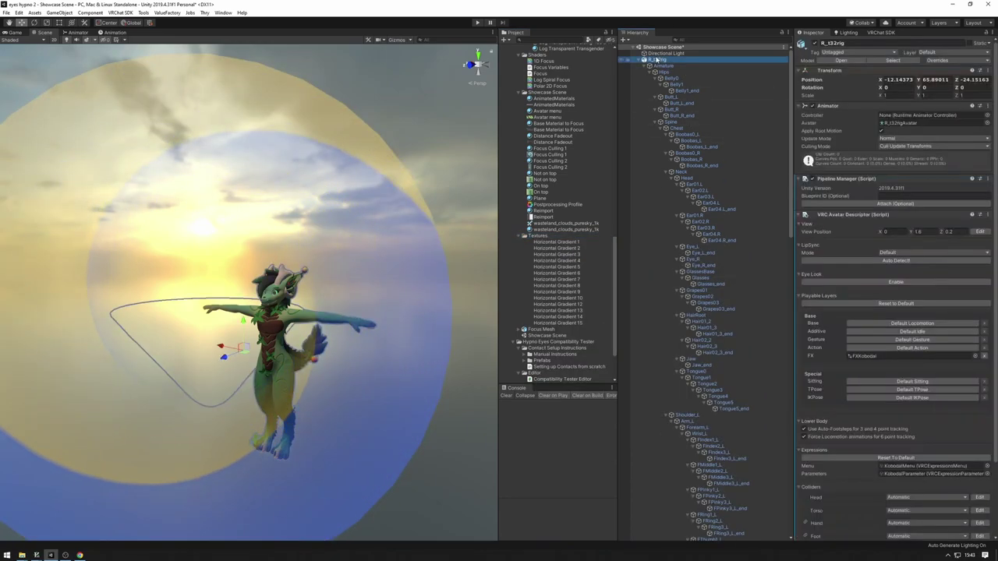
left_click(884, 358)
scroll(548, 109, "up", 3)
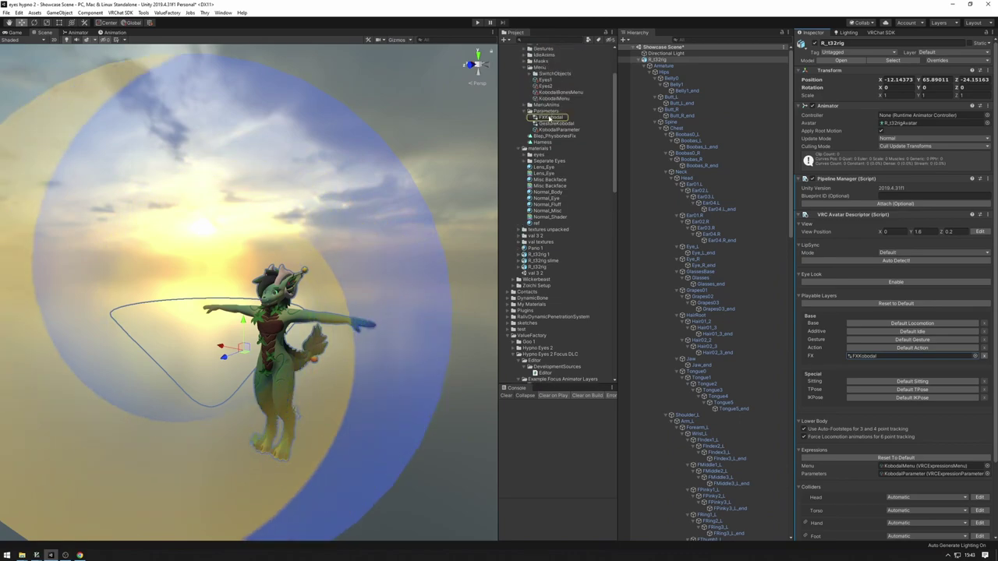
double_click(550, 117)
middle_click_drag(204, 122, 223, 171)
Step: Dock the Animator and Animation windows together below the Scene view and enlarge their area
left_click_drag(74, 32, 252, 524)
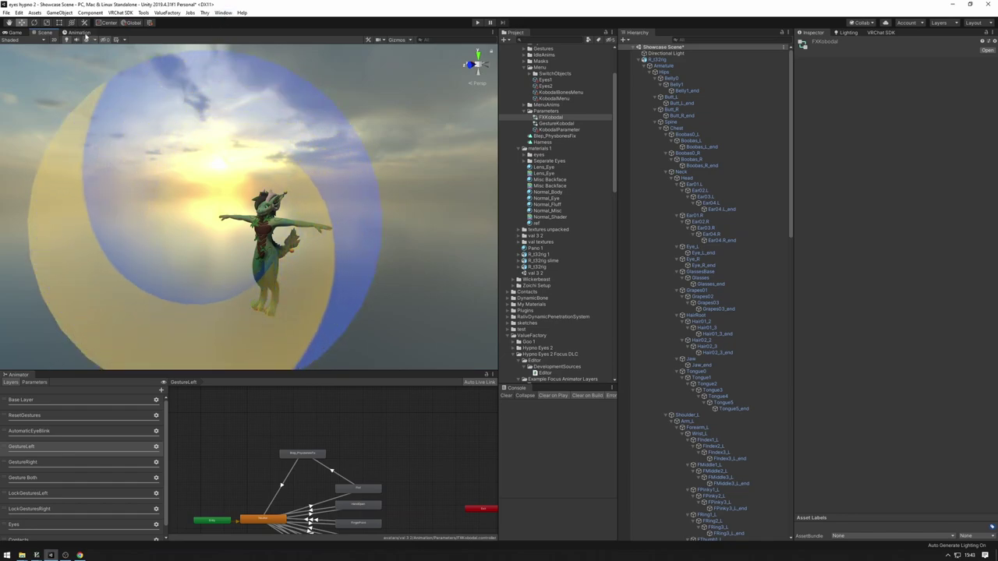
left_click(241, 12)
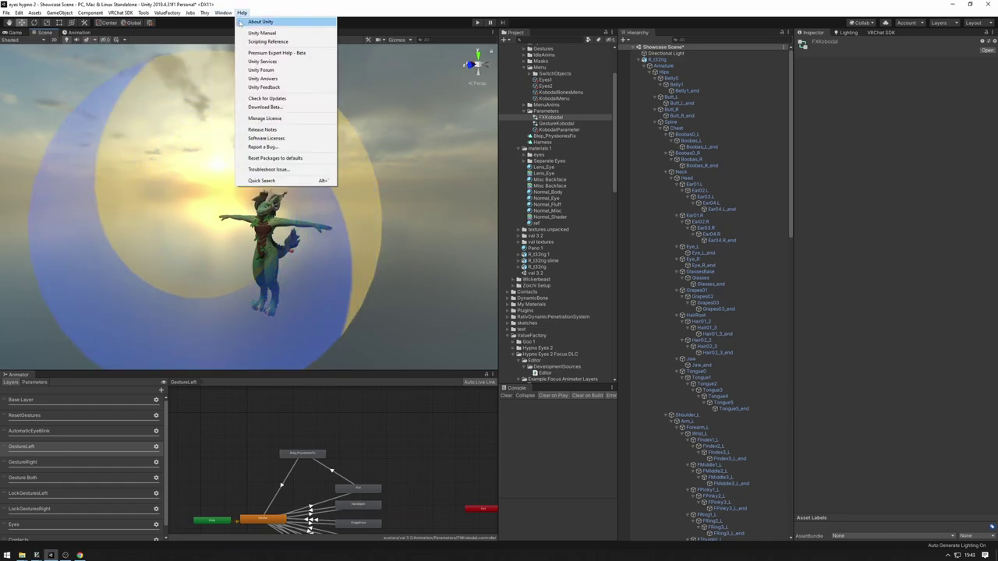
mouse_move(223, 13)
left_click(347, 33)
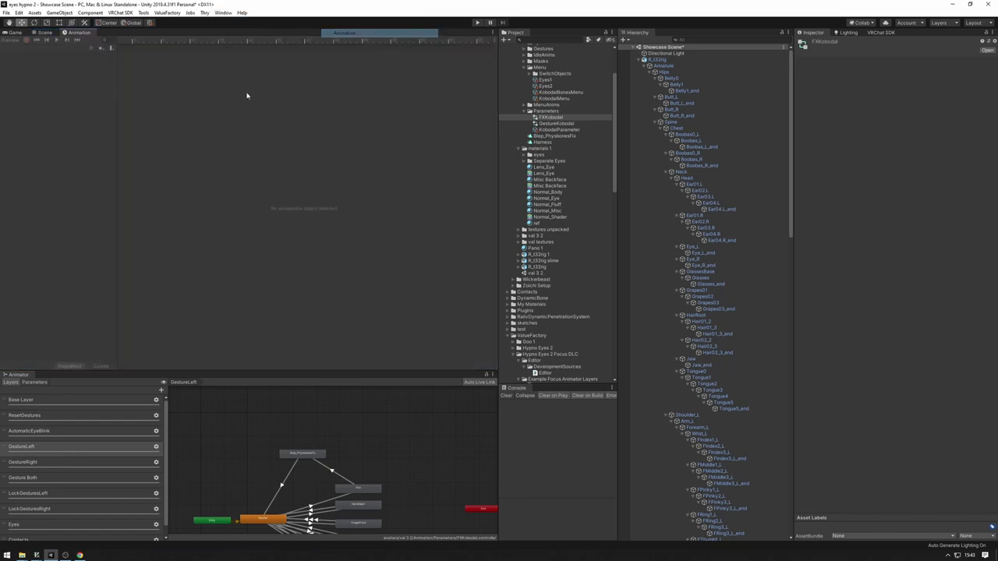
left_click_drag(79, 33, 47, 375)
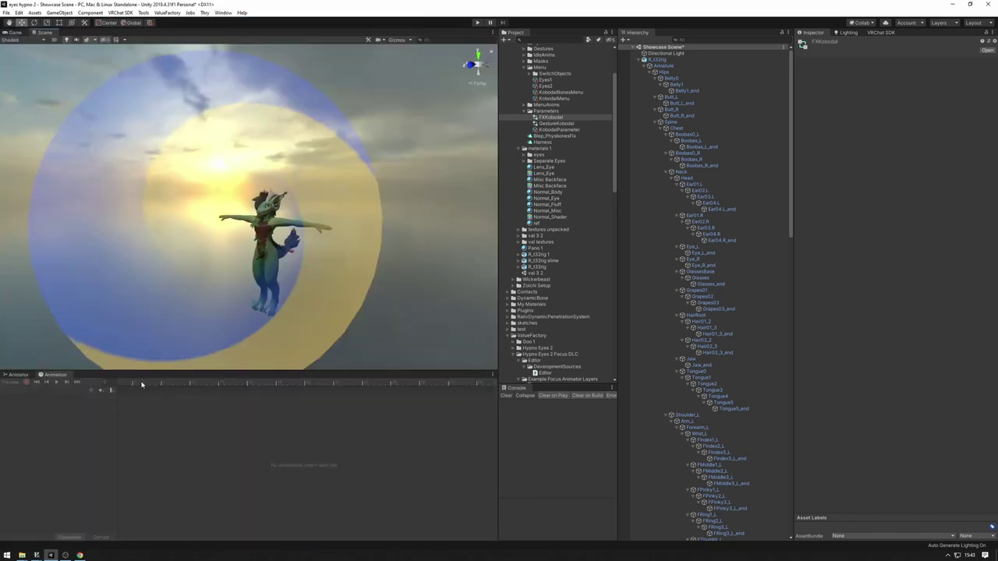
left_click(17, 374)
left_click_drag(227, 372, 254, 261)
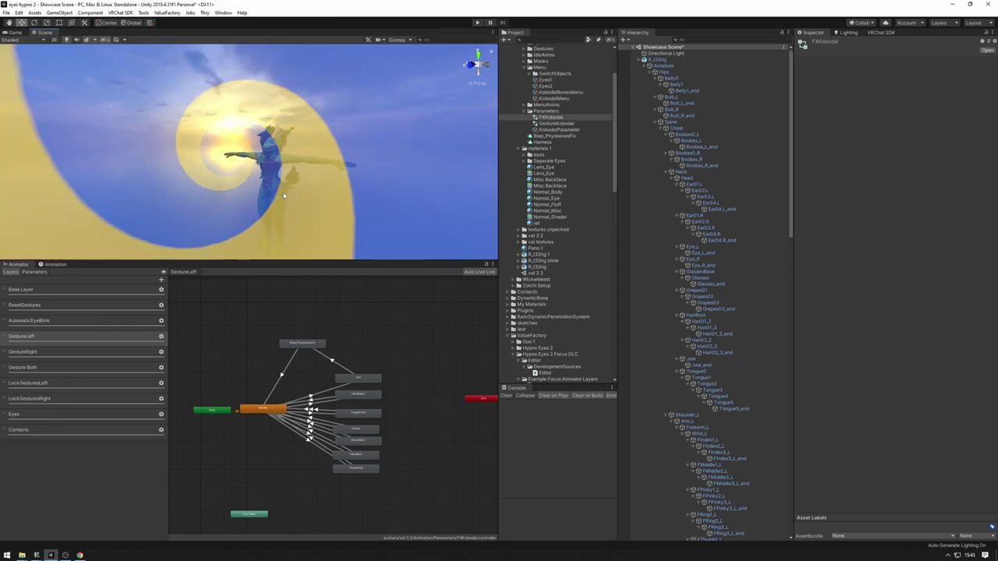
Step: Open the Focus DLC's example FX controller and compare its Focus Hide Locally and Focus Hide Locally with Toggle layers
scroll(547, 223, "down", 5)
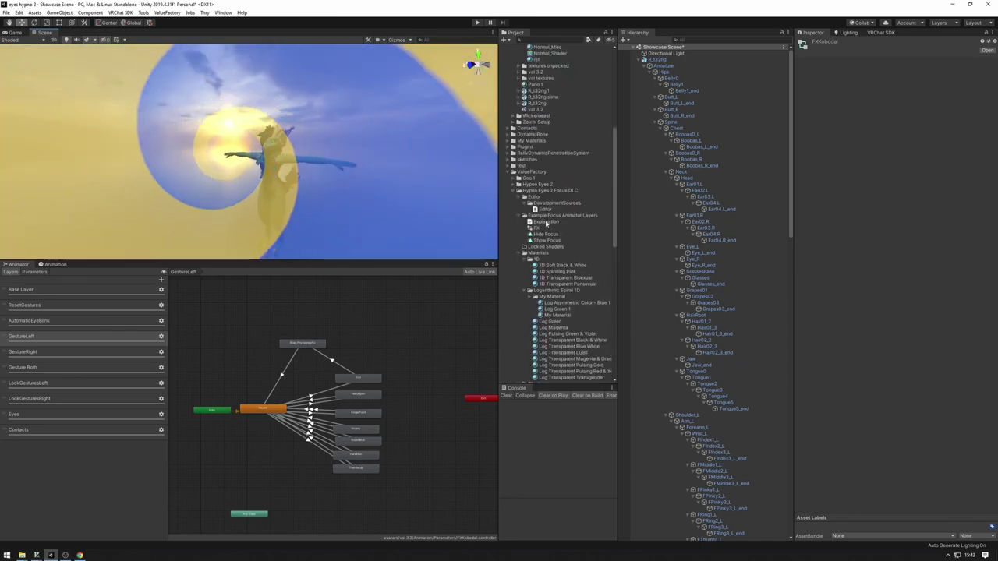
left_click(538, 228)
left_click(74, 320)
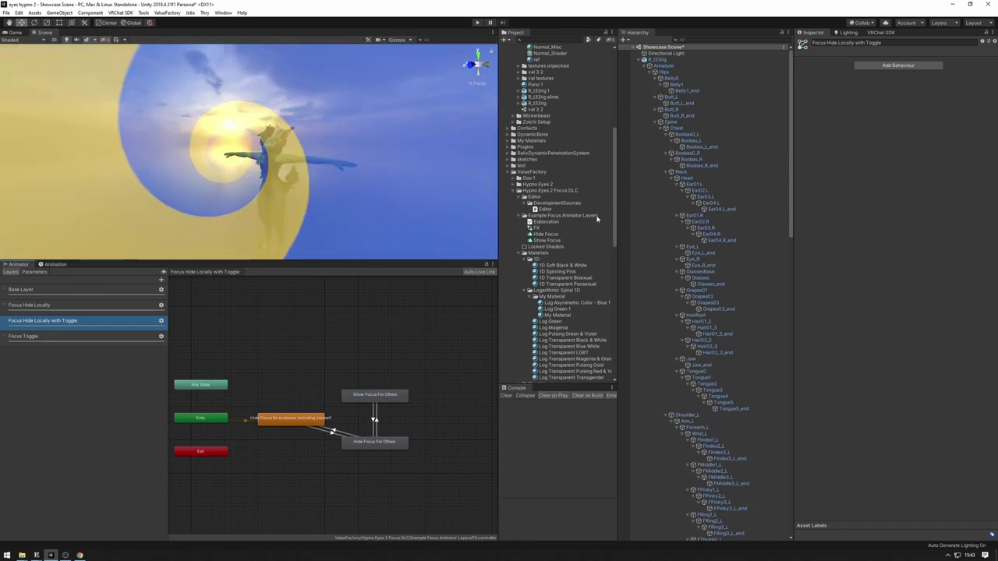
left_click(92, 307)
left_click(81, 321)
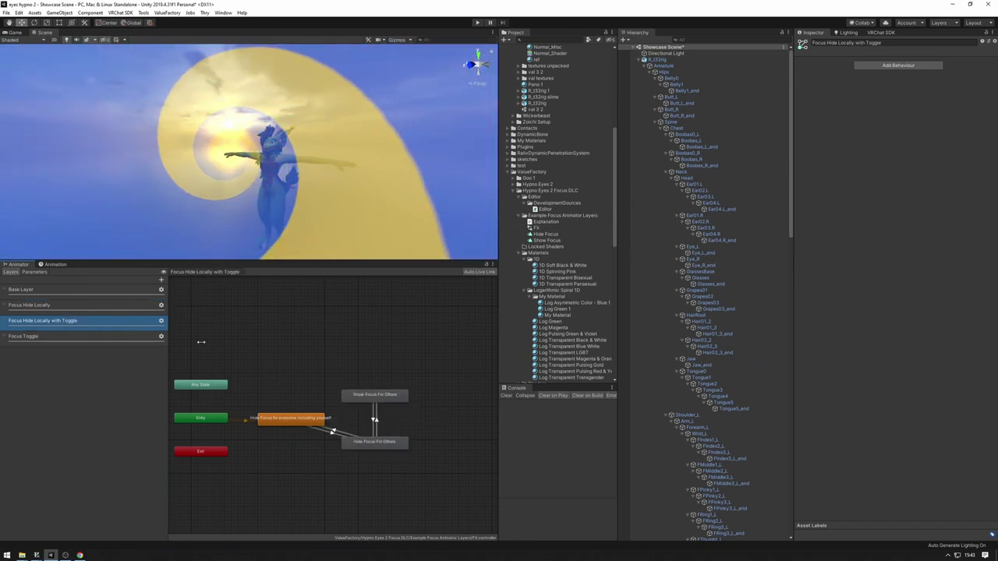
left_click(54, 307)
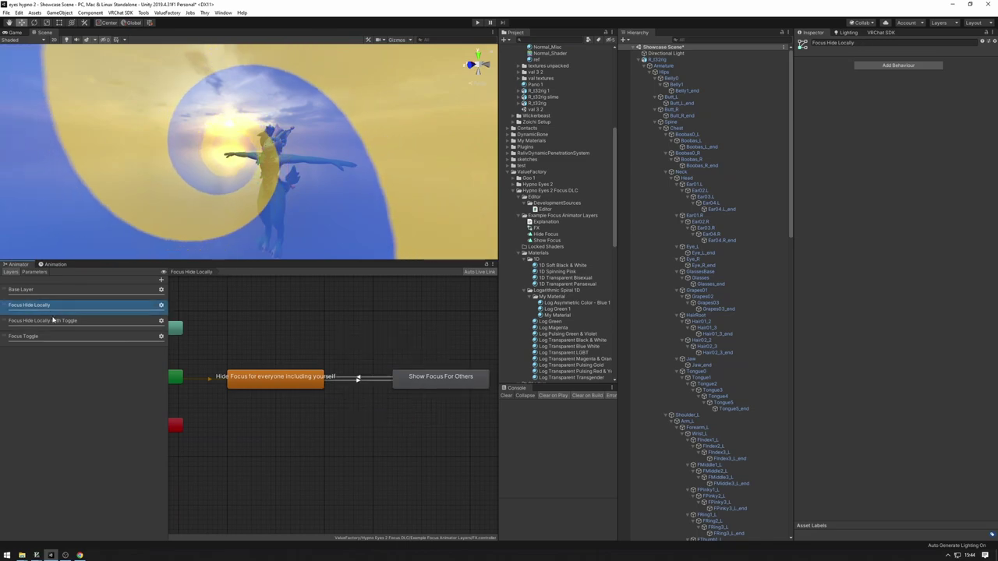
left_click(54, 319)
left_click(55, 307)
left_click(89, 321)
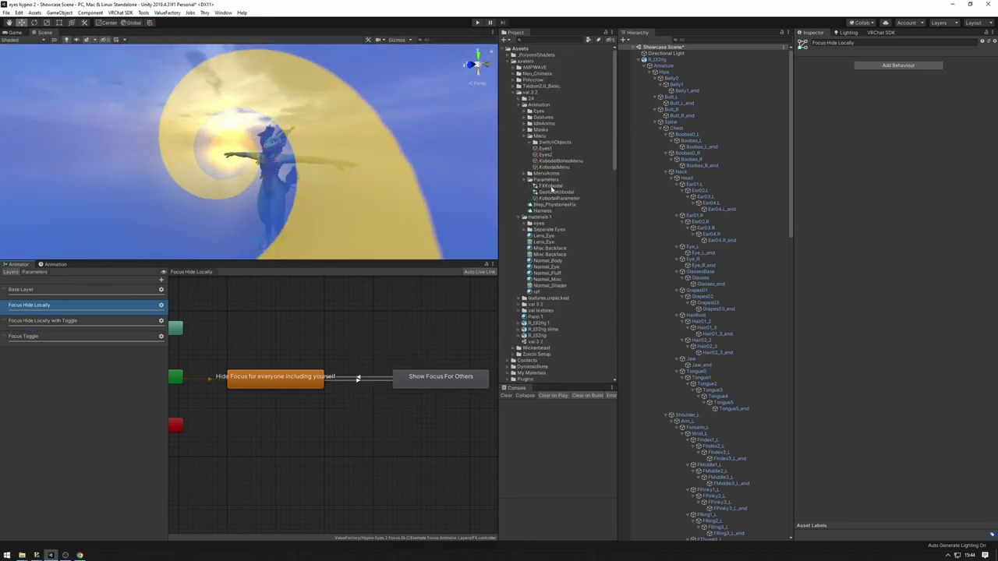
Step: Reopen the FXKobodal controller and enter Play mode with an enlarged Scene view above the Animation window
left_click(551, 186)
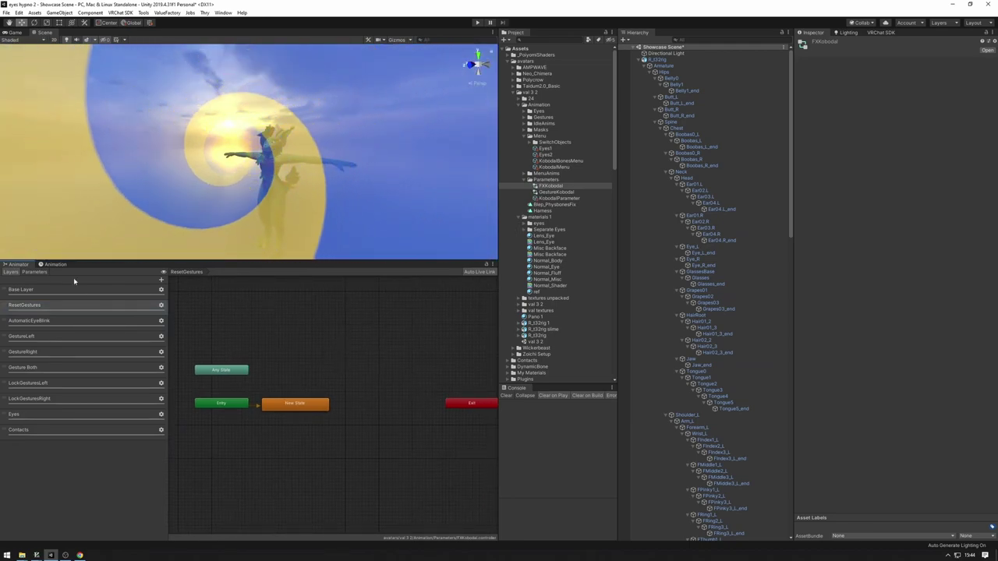
left_click(53, 265)
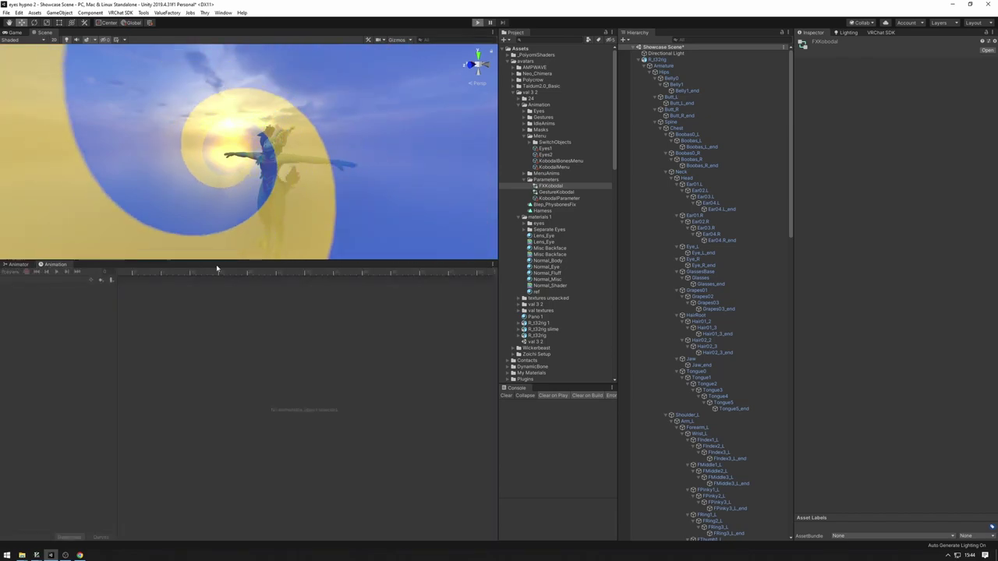
key("ctrl+p")
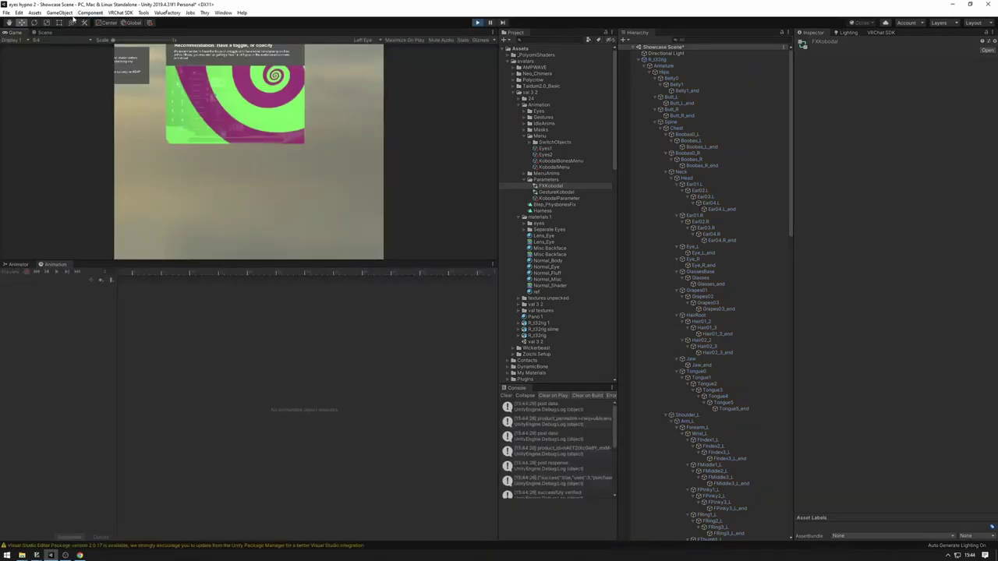
left_click(44, 32)
left_click_drag(271, 262, 271, 428)
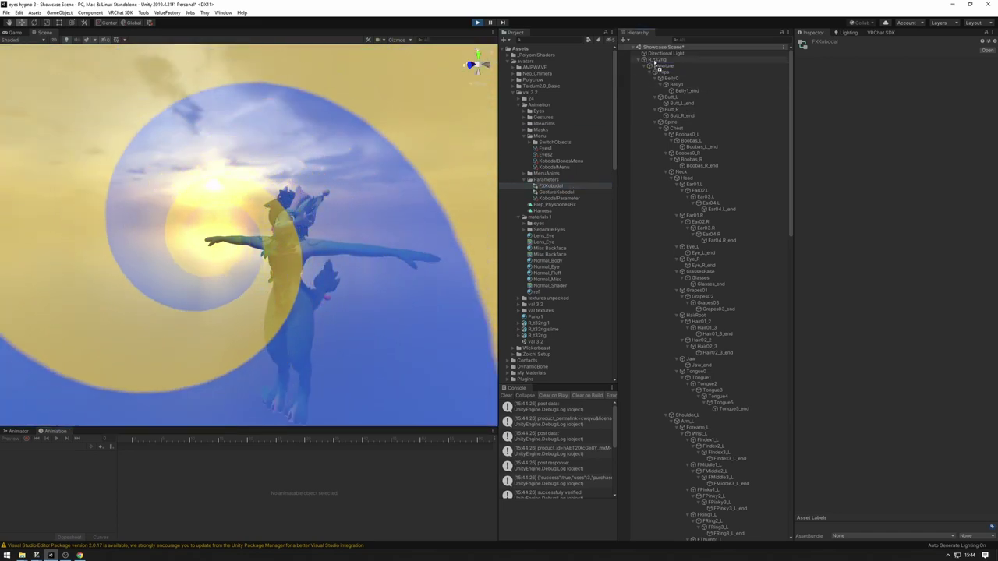
Step: Create an animation clip named Focus On for R_t32rig in a new FocusToggle folder inside the avatar's Animation folder
left_click_drag(655, 61, 656, 60)
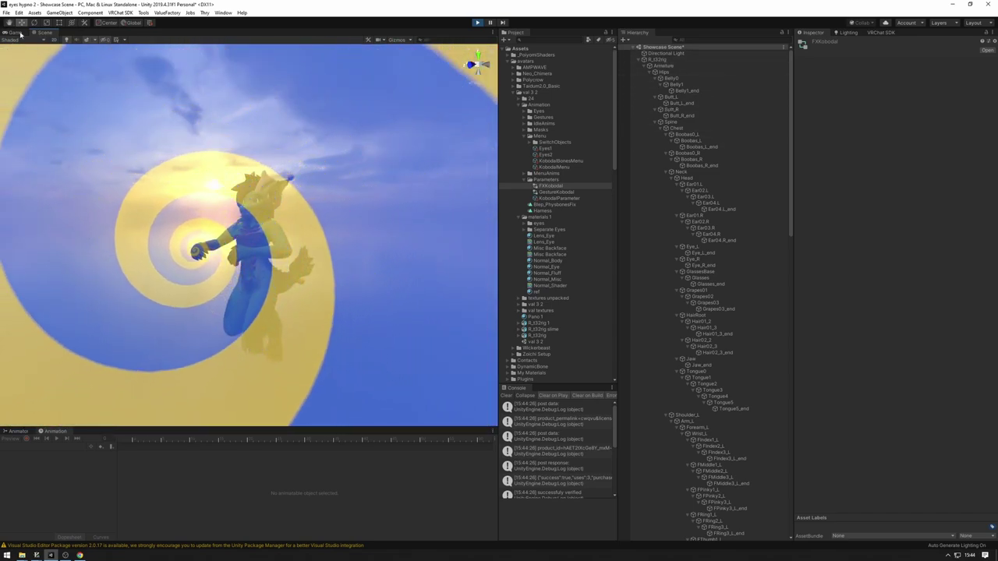
left_click(672, 59)
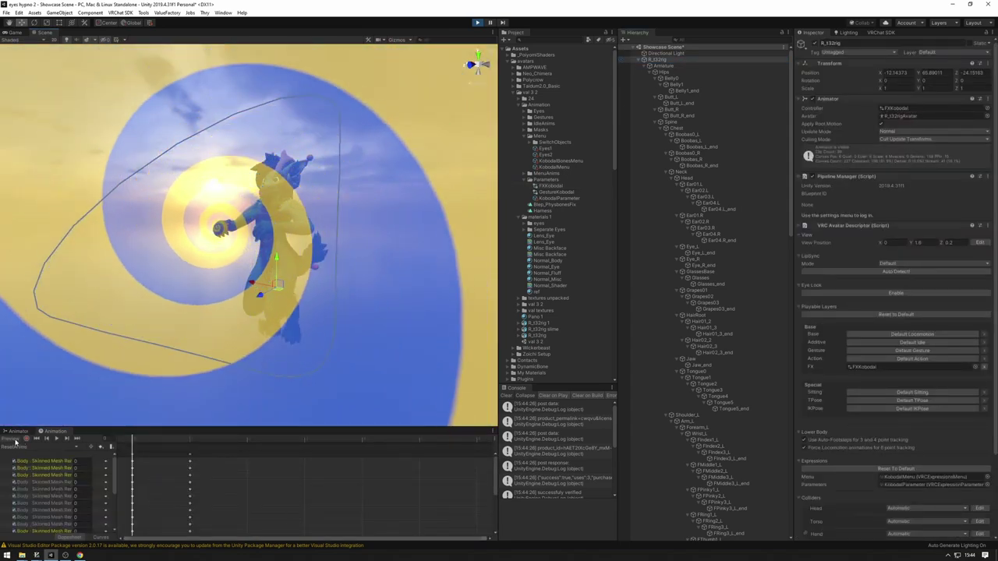
left_click(74, 447)
left_click(35, 445)
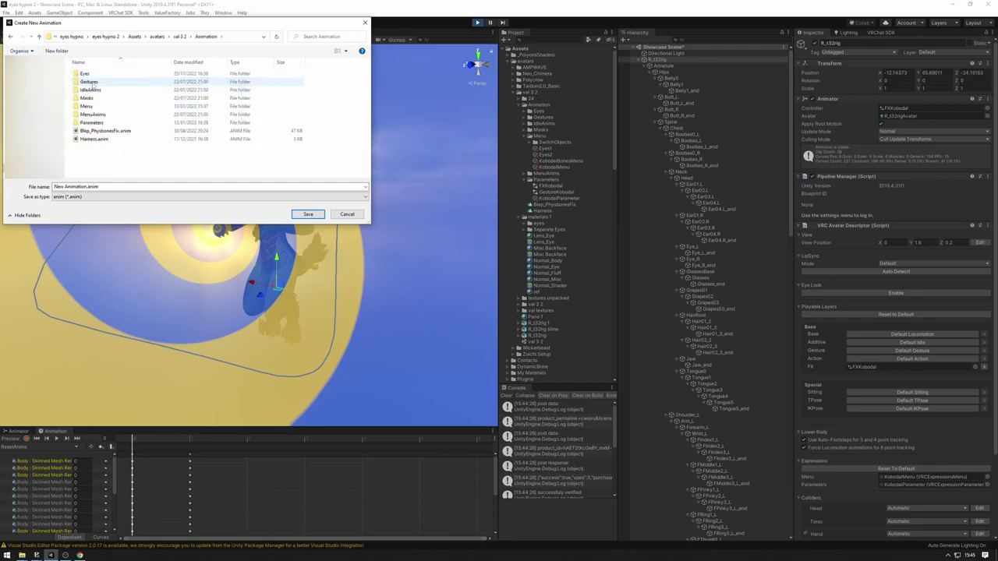
left_click(62, 51)
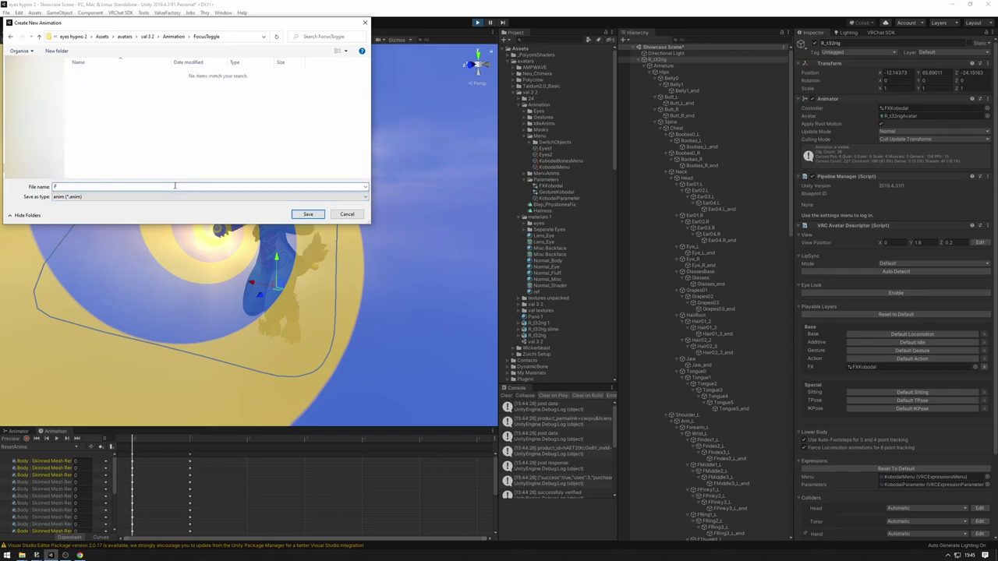
key("Return")
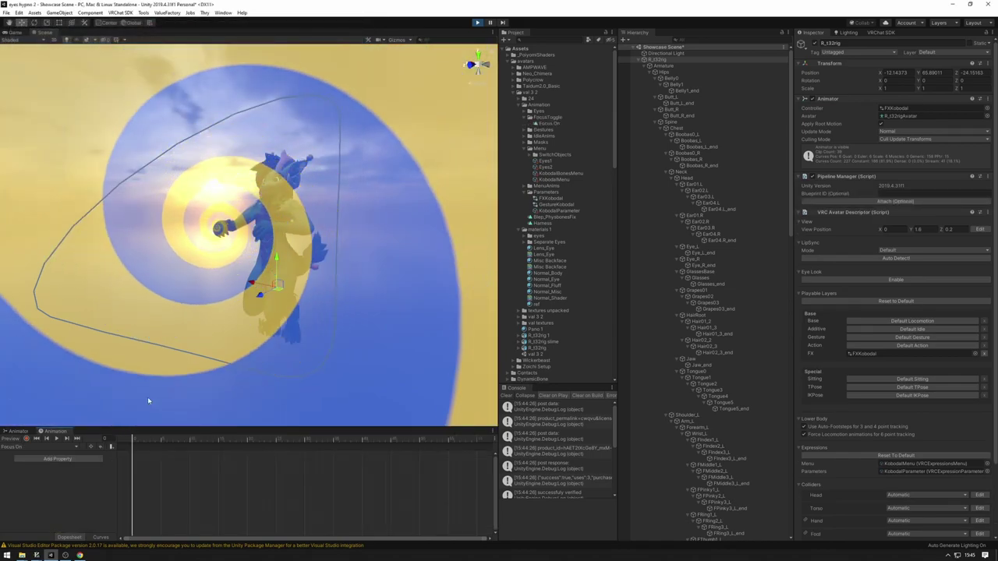
Step: Record the Focus Mesh under the right wrist as active in the Focus On clip
left_click(26, 439)
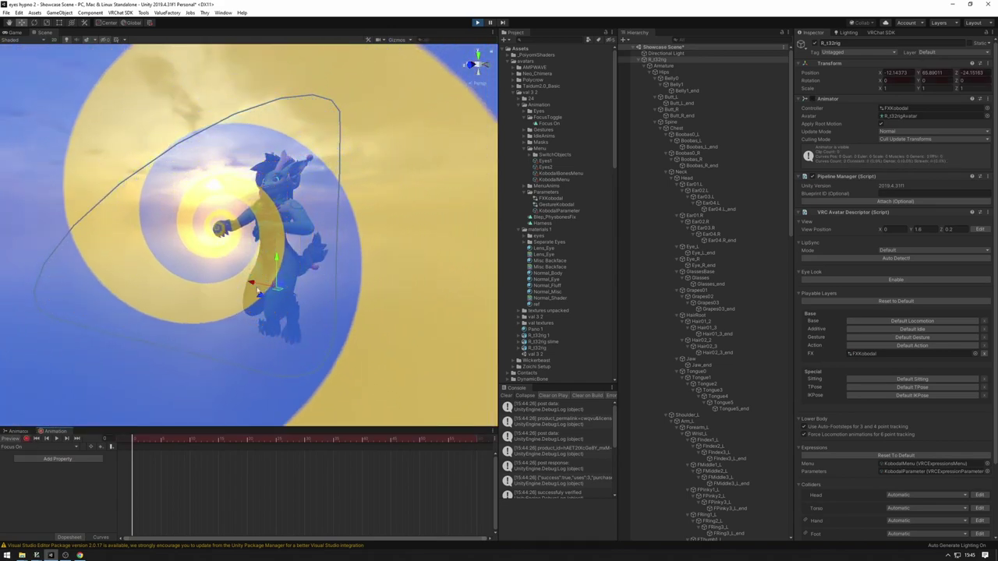
scroll(679, 312, "down", 15)
left_click(709, 295)
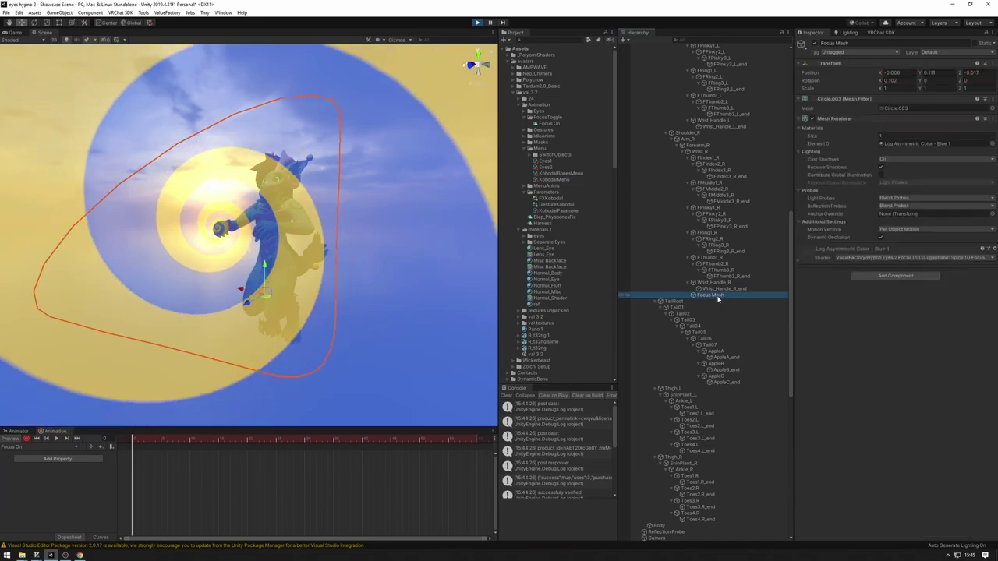
left_click(815, 44)
left_click(816, 44)
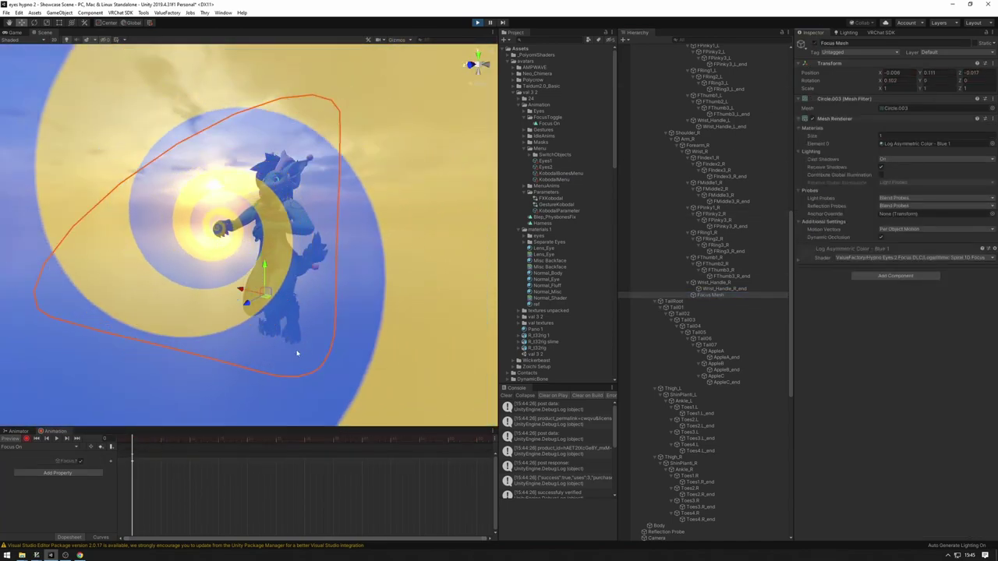
Step: Create a clip named Focus Off in the FocusToggle folder and record the Focus Mesh as inactive in it
left_click(60, 447)
left_click(33, 445)
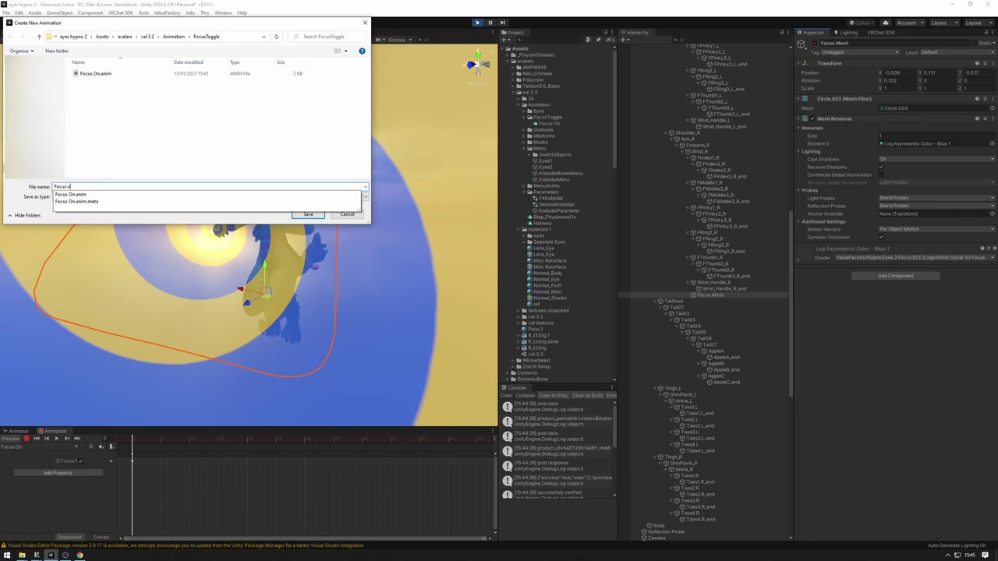
type("Focus Off")
key("Return")
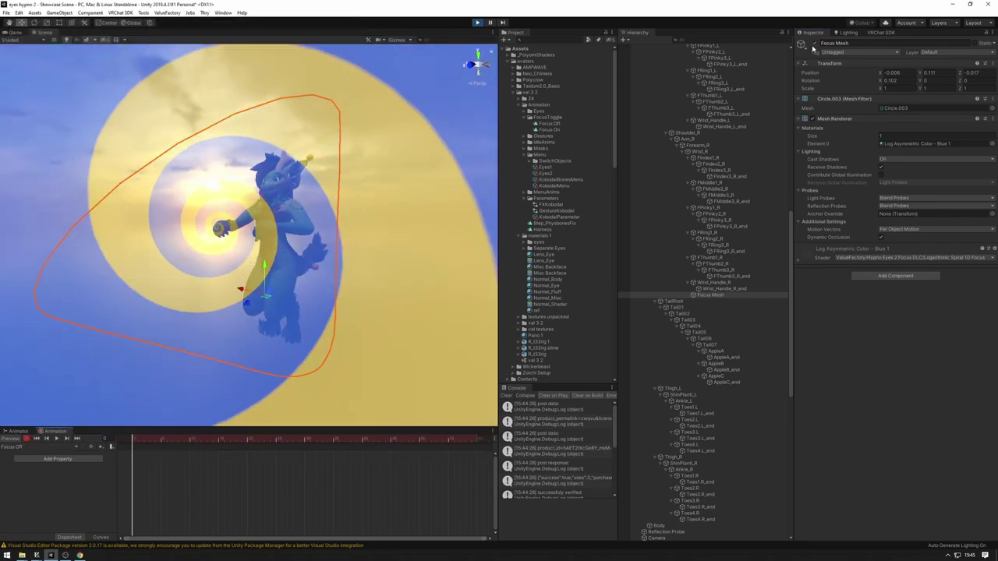
left_click(815, 45)
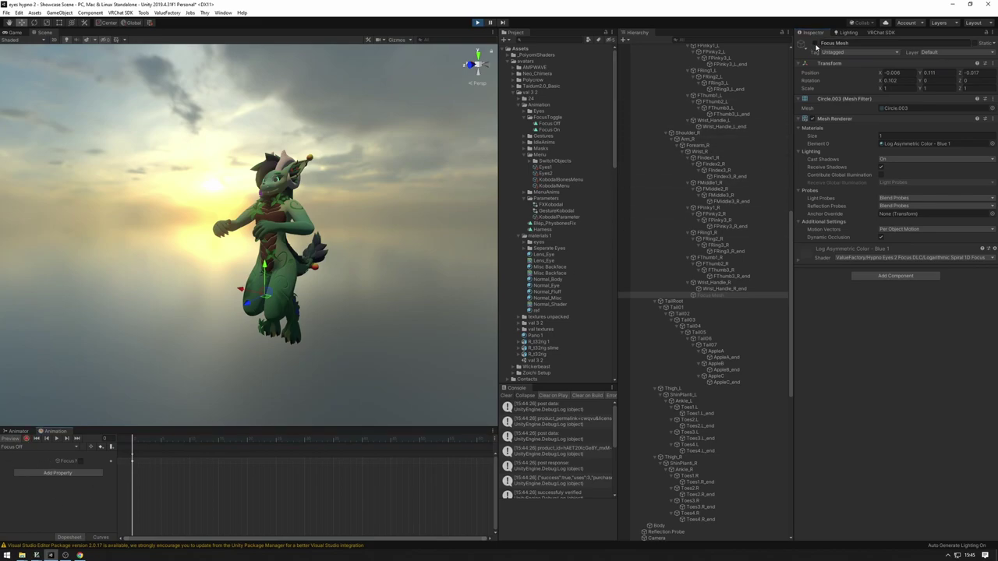
left_click(814, 44)
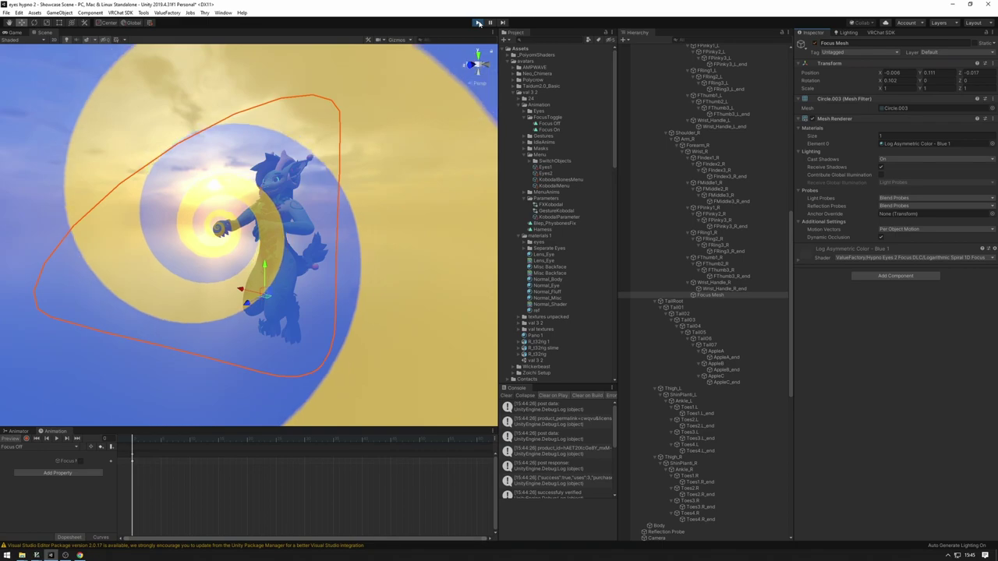
Step: Exit Play mode and show the FXKobodal controller's Base Layer in an enlarged Animator window
left_click(478, 23)
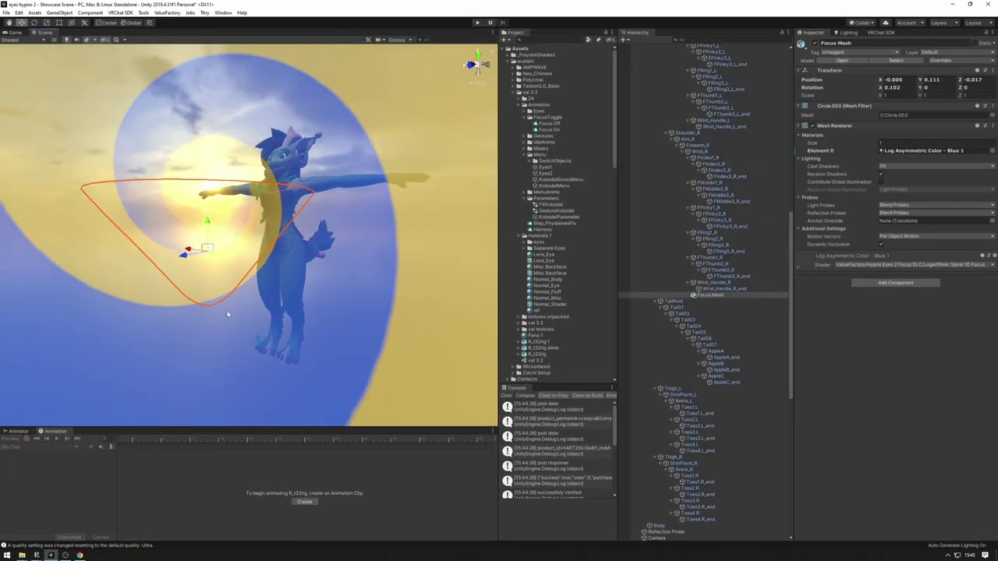
left_click(18, 431)
left_click_drag(90, 428, 91, 165)
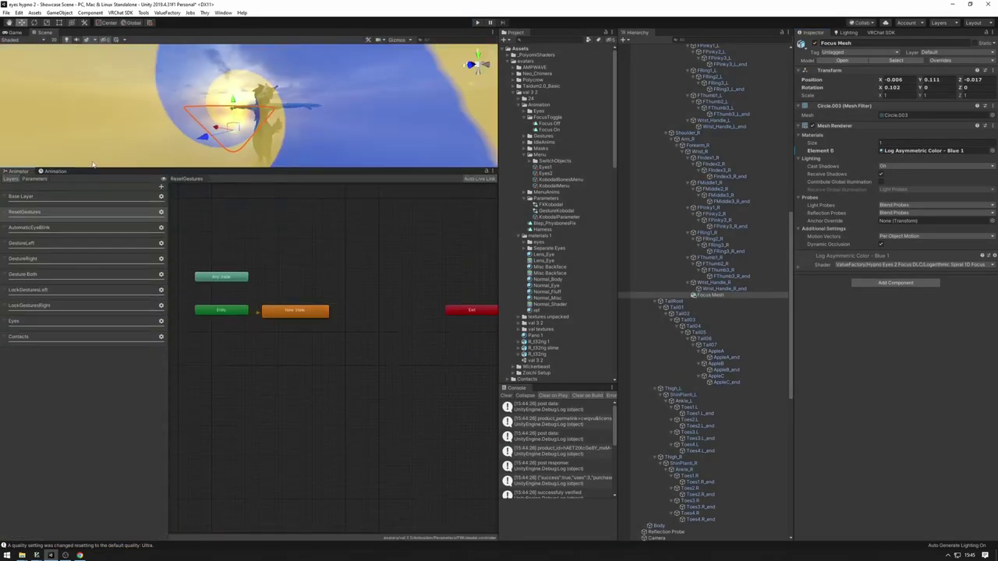
left_click(21, 189)
scroll(343, 257, "up", 3)
left_click_drag(342, 246, 272, 382)
key("Delete")
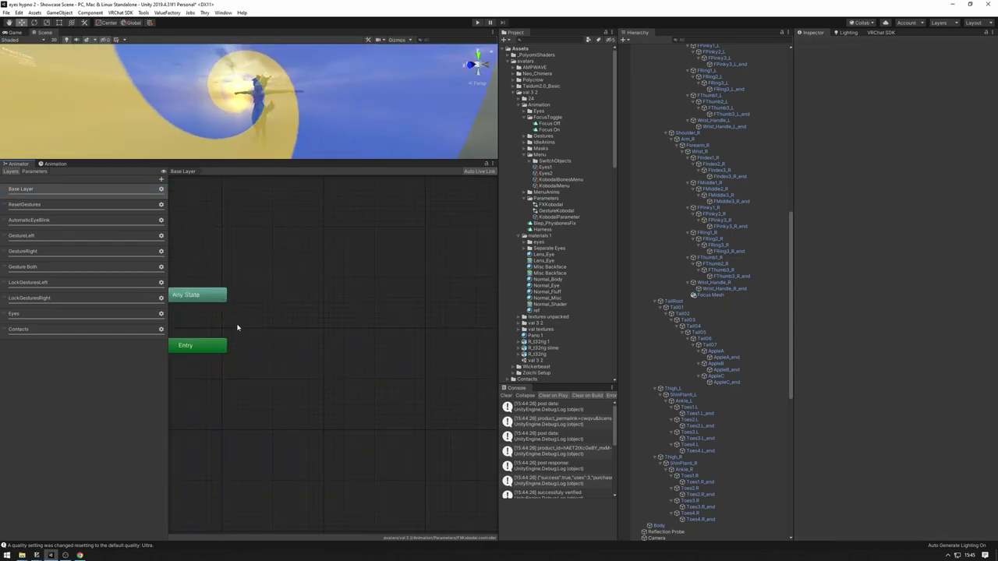
Step: Add a Bool parameter named IsLocal to the FXKobodal controller
left_click(37, 172)
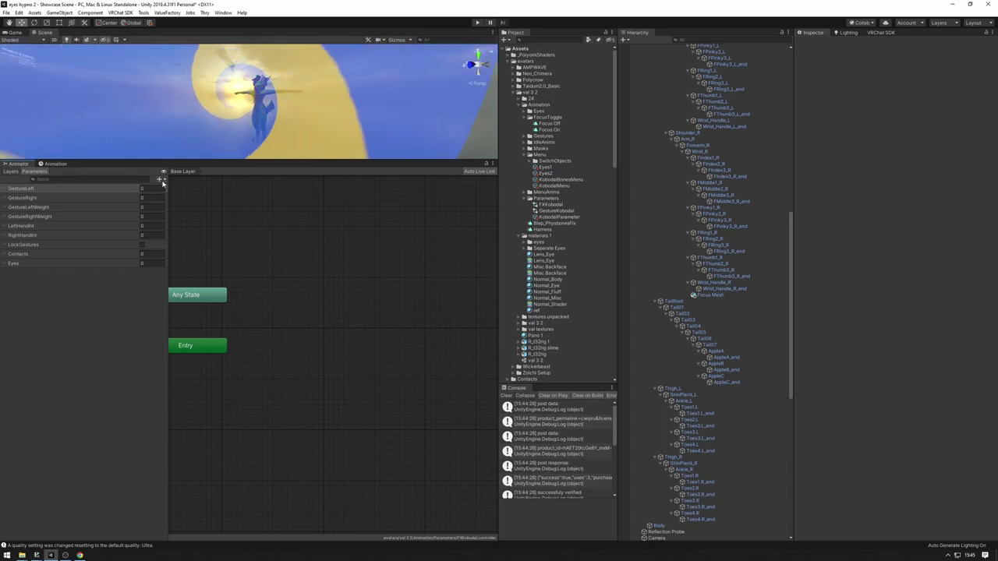
left_click(173, 206)
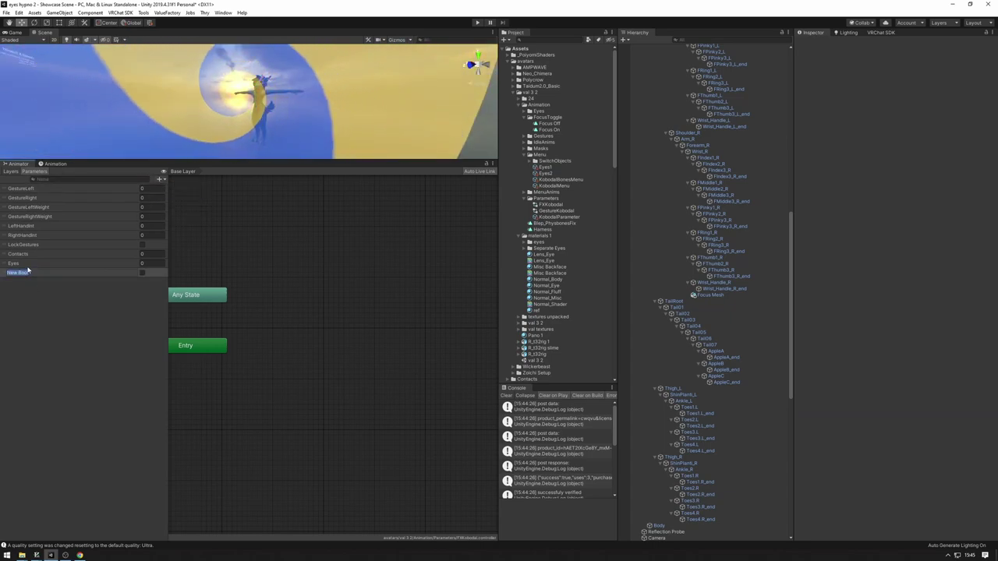
type("IsLocal")
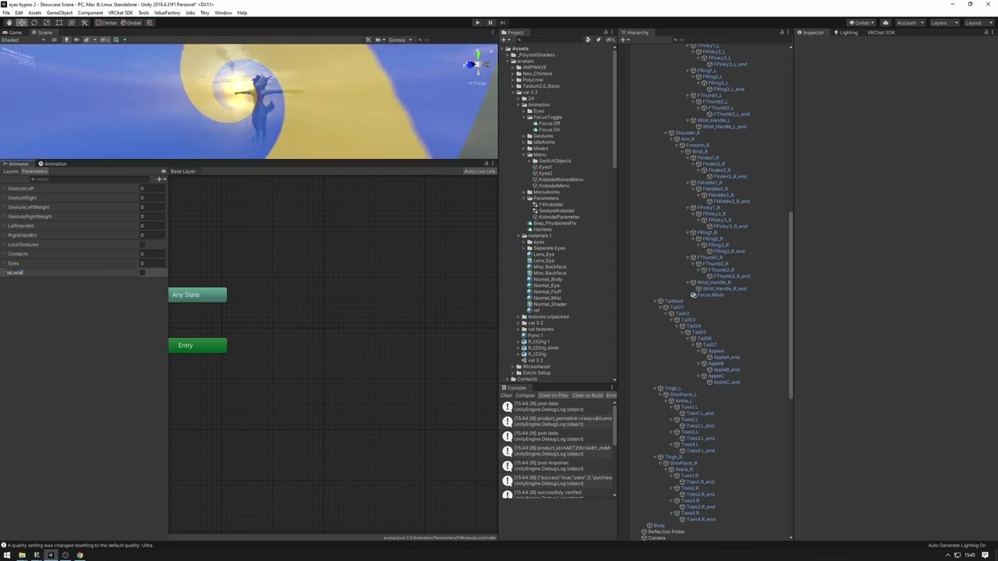
left_click(25, 280)
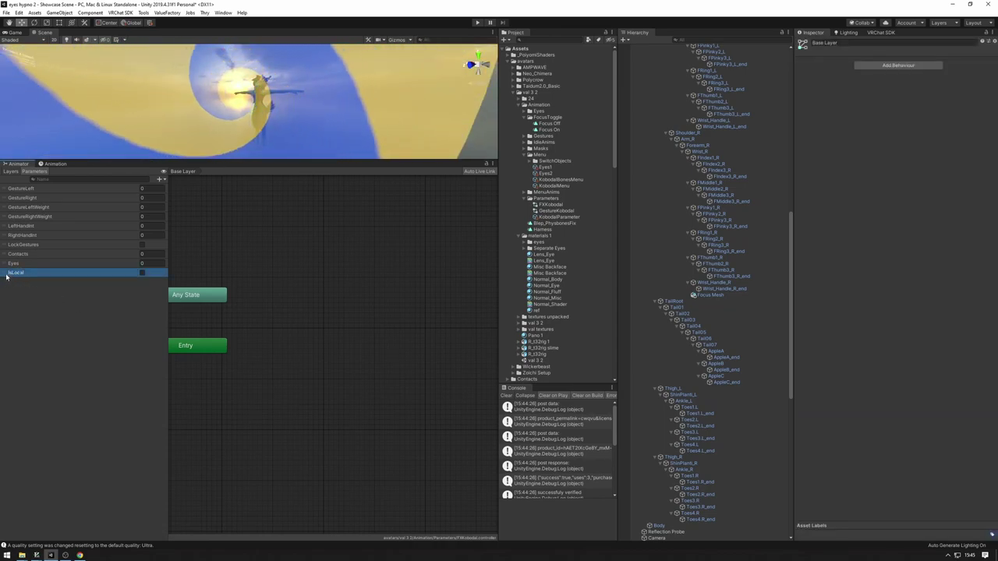
left_click(11, 272)
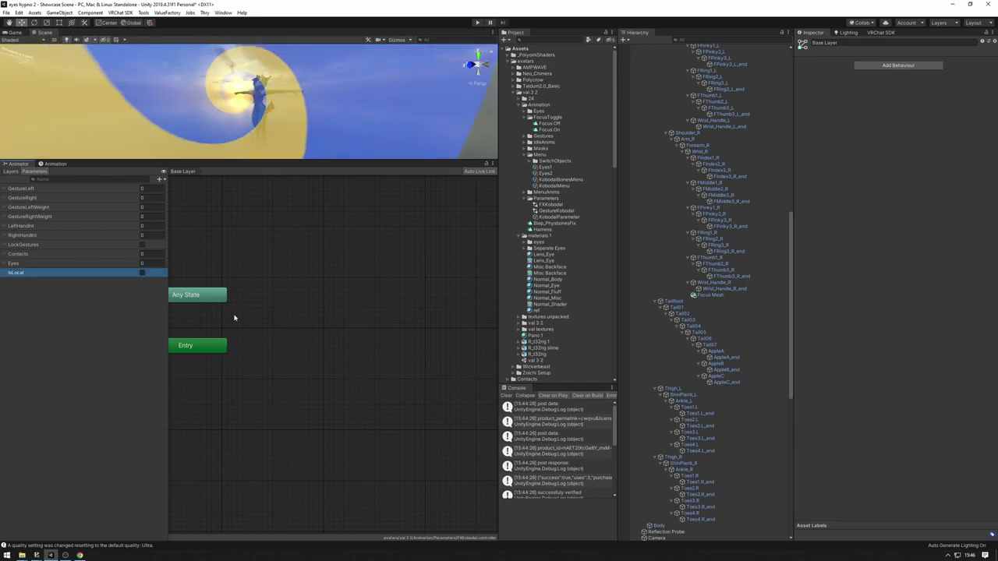
Step: Check the IsLocal parameter's spelling against the Focus DLC's example FX controller and reopen FXKobodal
scroll(554, 265, "down", 15)
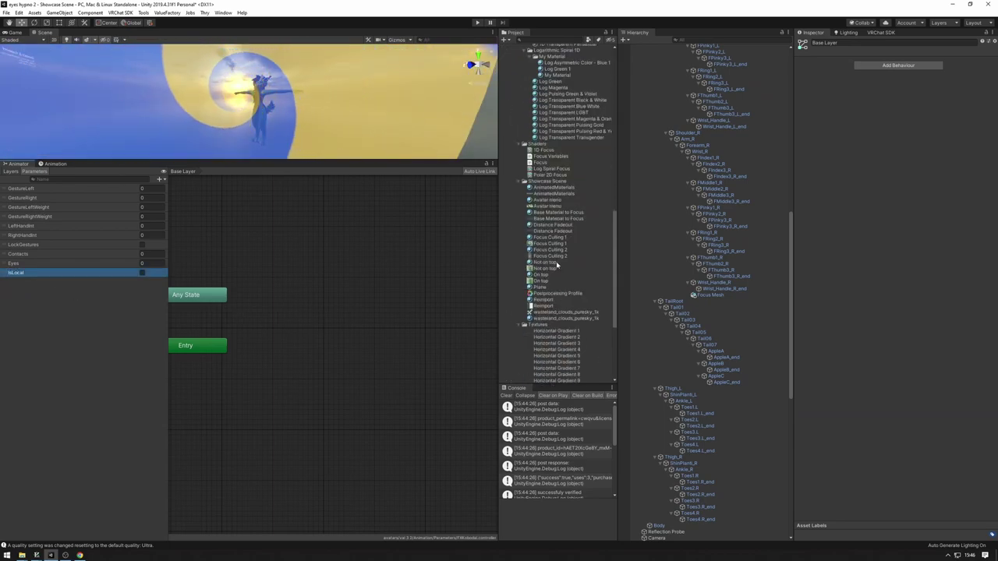
left_click(547, 104)
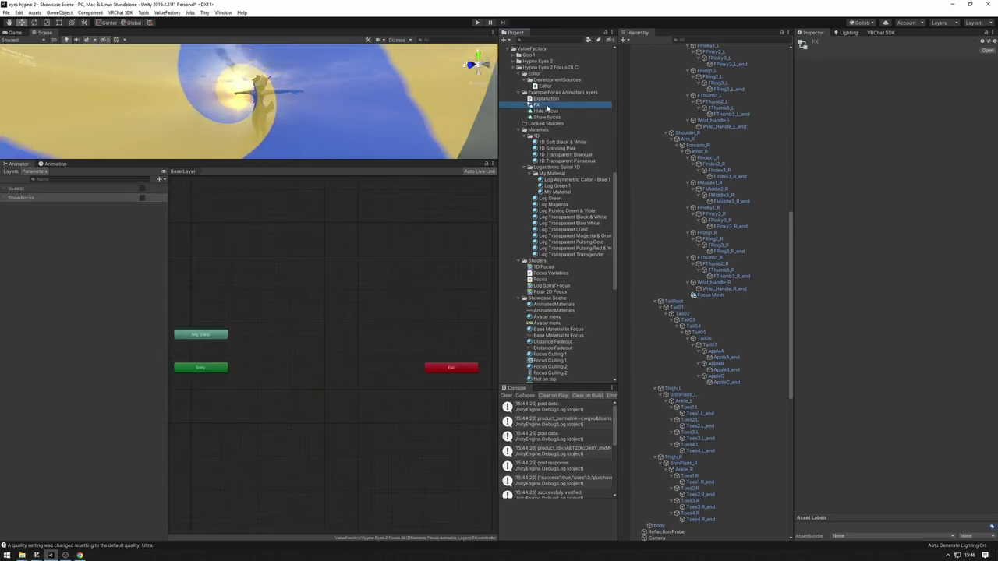
left_click(18, 190)
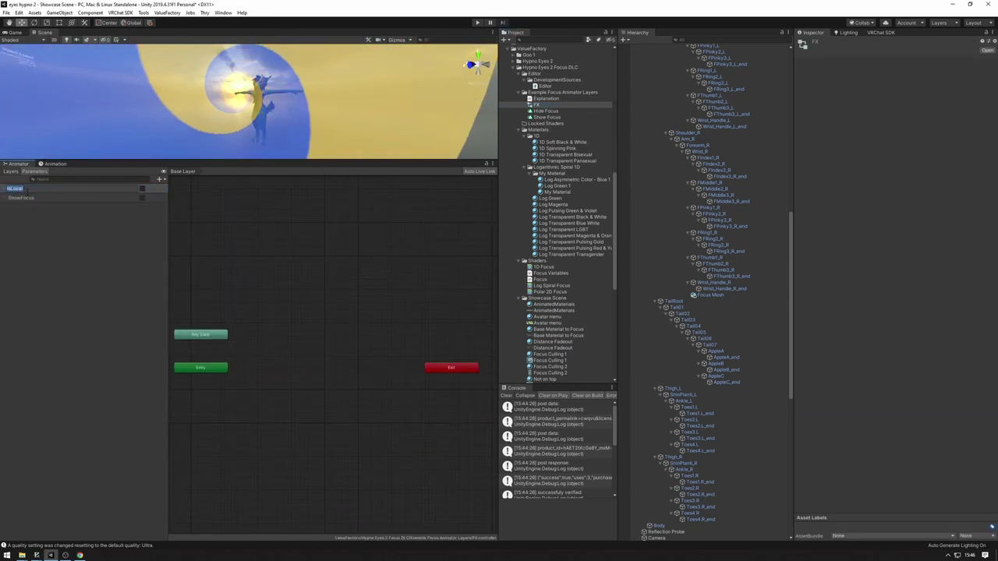
scroll(569, 148, "up", 10)
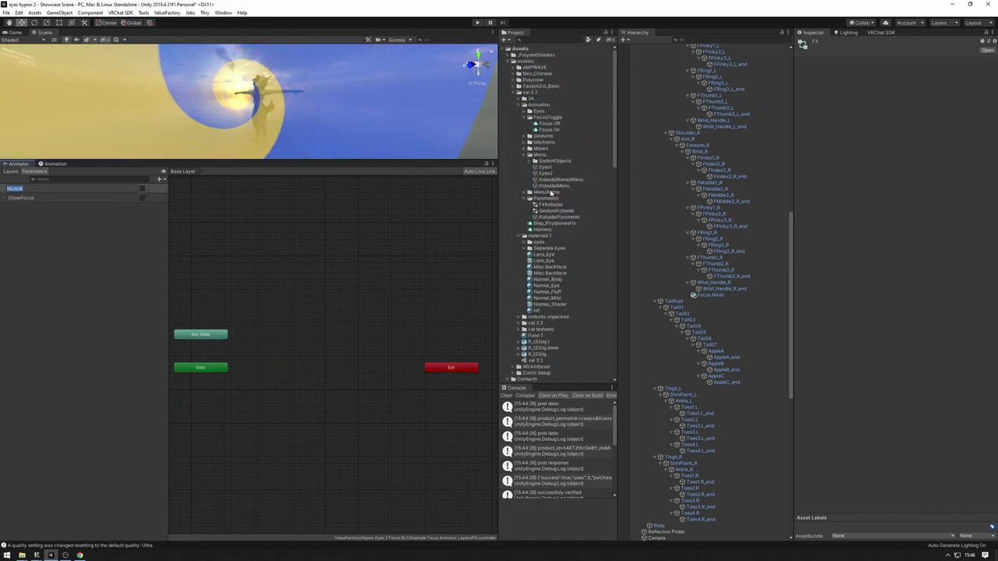
left_click(550, 205)
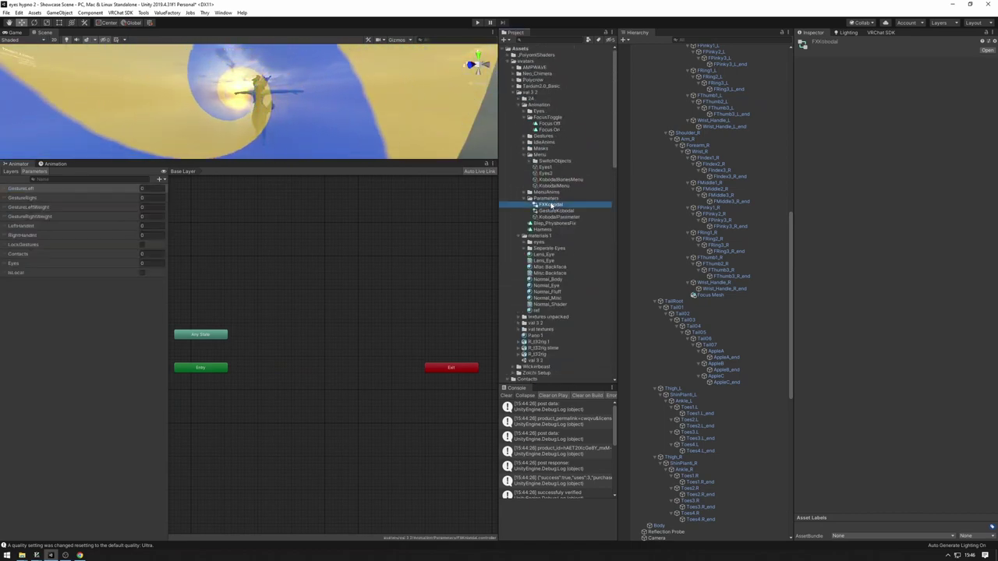
left_click(31, 273)
left_click(29, 274)
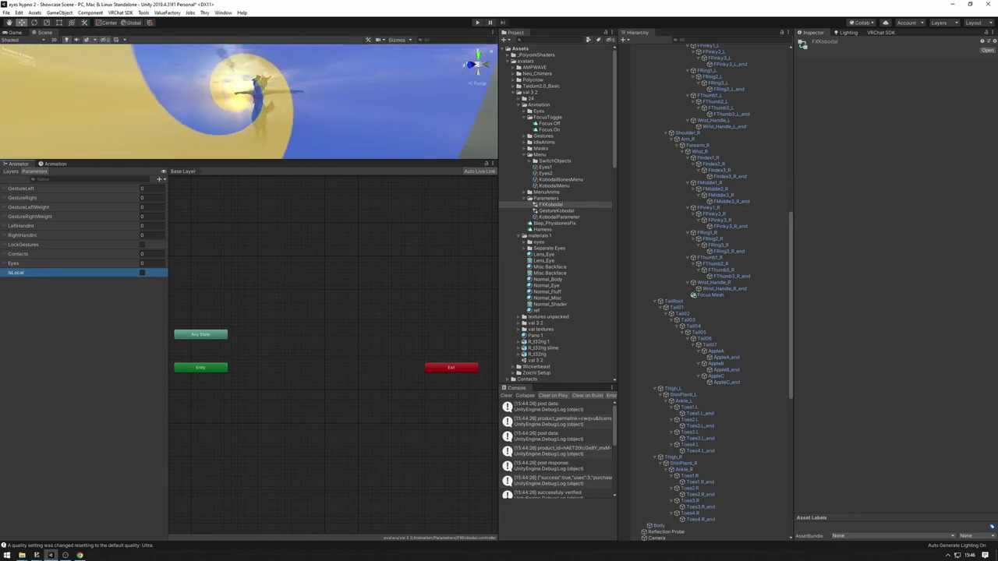
Step: Add a new layer named Focus Local Hide to the FXKobodal controller
left_click(24, 176)
left_click(11, 171)
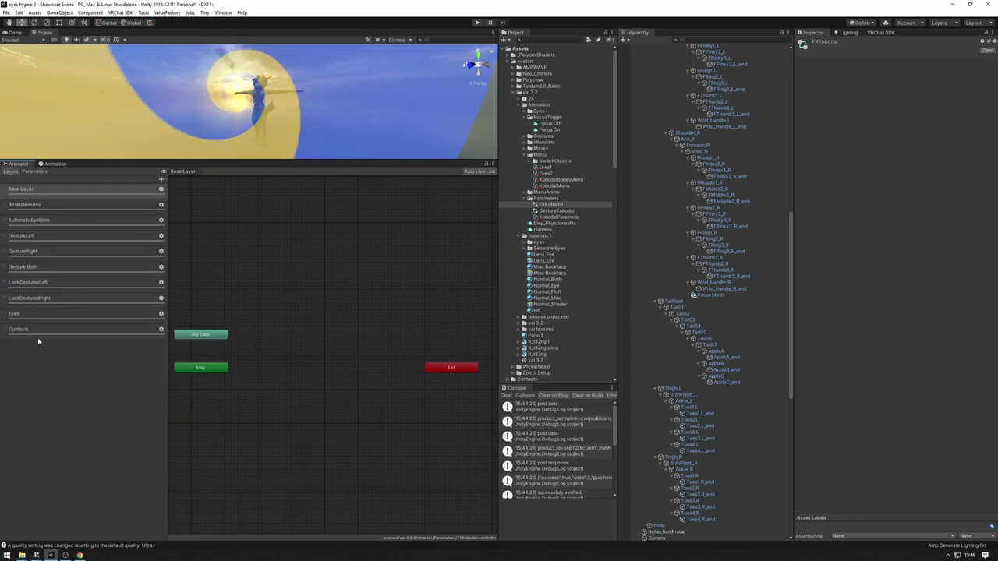
left_click(161, 179)
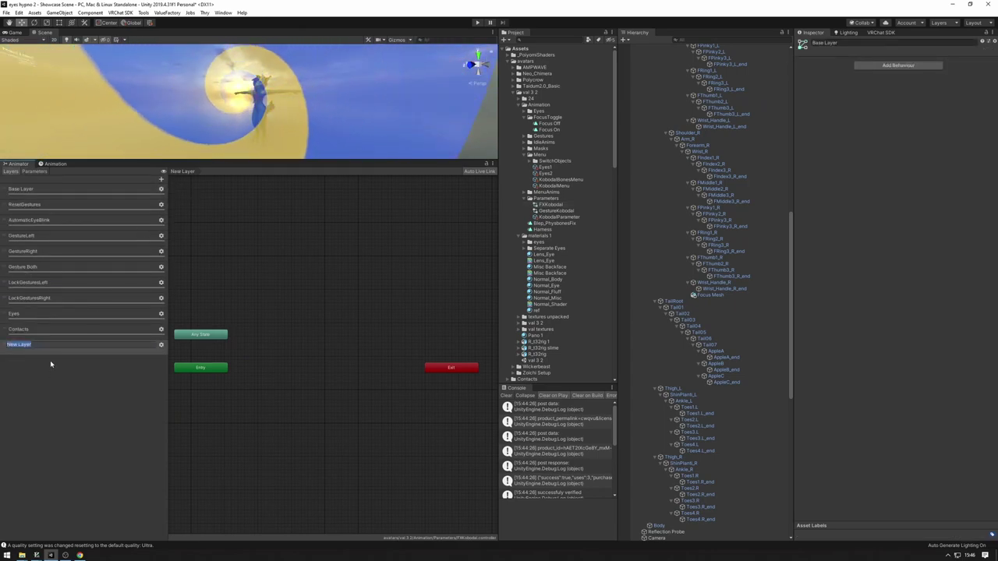
type("Focus Local")
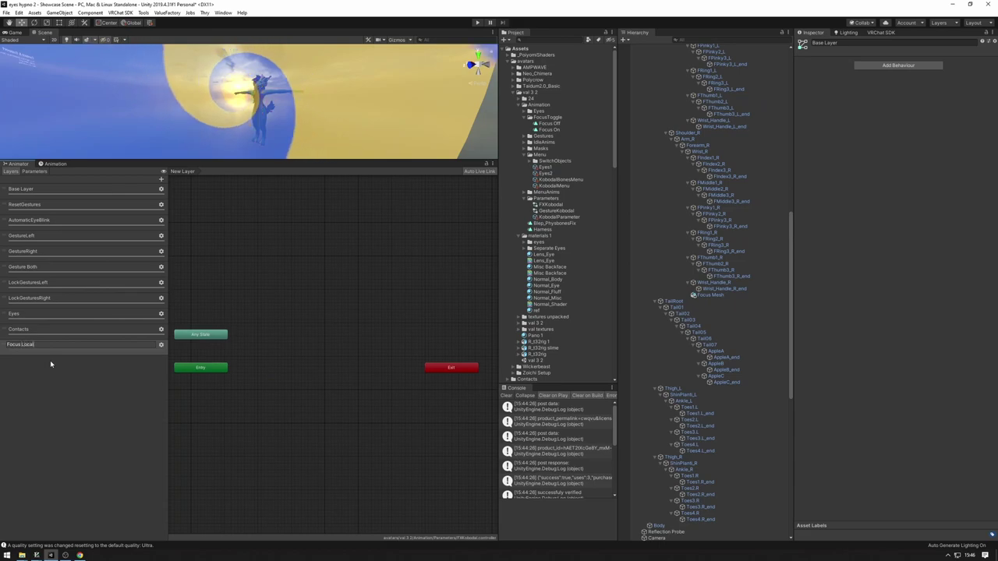
type(" Hide")
key("Return")
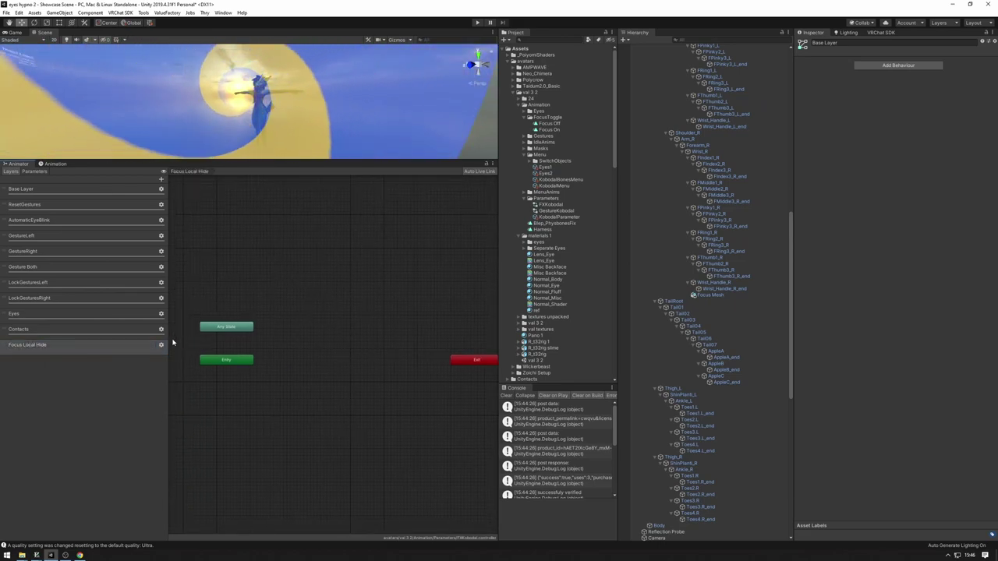
Step: Add the Focus Off and Focus On clips as states in the Focus Local Hide layer, with Focus Off as default
left_click(341, 297)
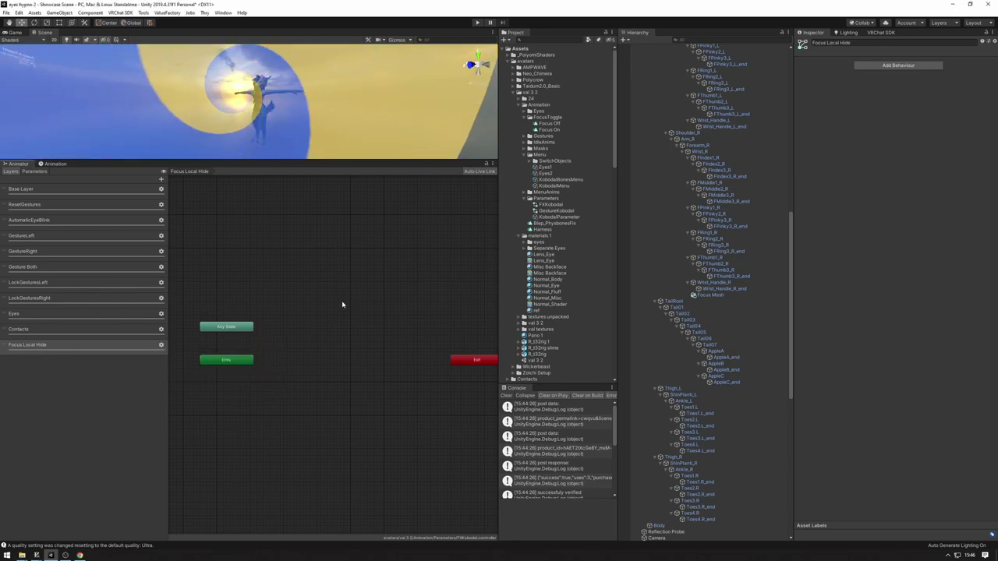
left_click(549, 123)
left_click_drag(556, 130, 389, 375)
left_click(328, 359)
left_click_drag(340, 343, 310, 335)
left_click_drag(391, 369, 374, 323)
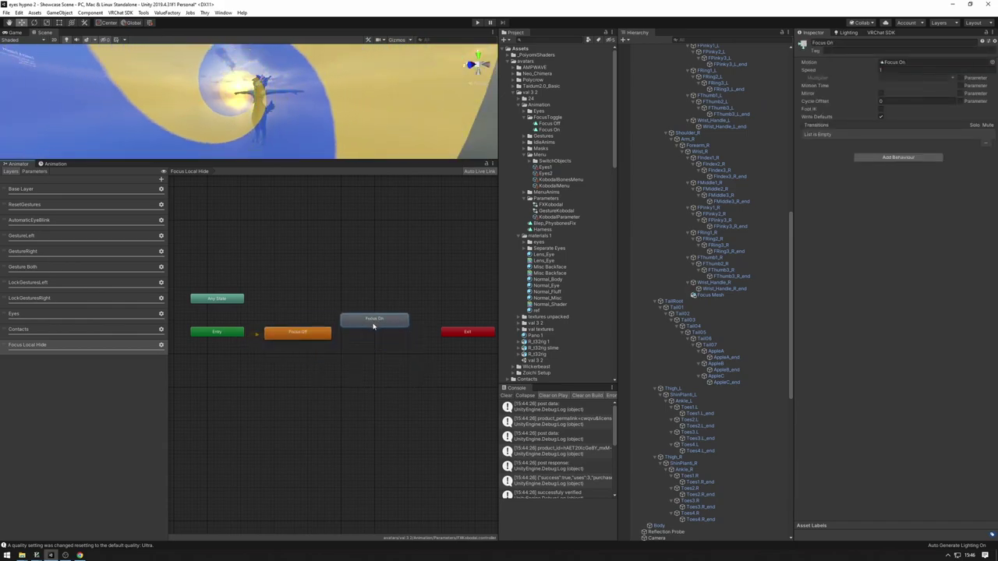
left_click(314, 345)
scroll(314, 346, "up", 4)
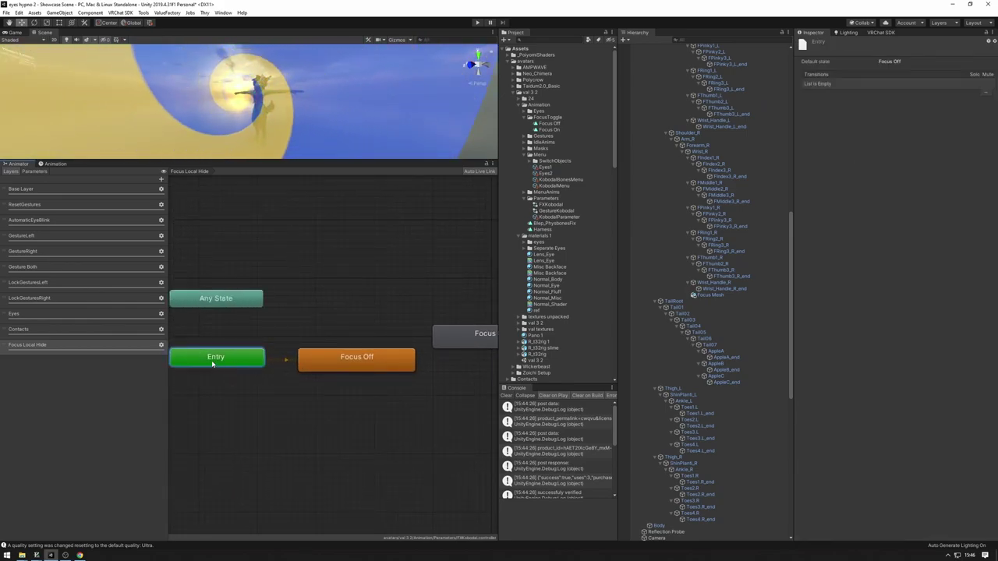
left_click(325, 358)
middle_click_drag(429, 346, 364, 357)
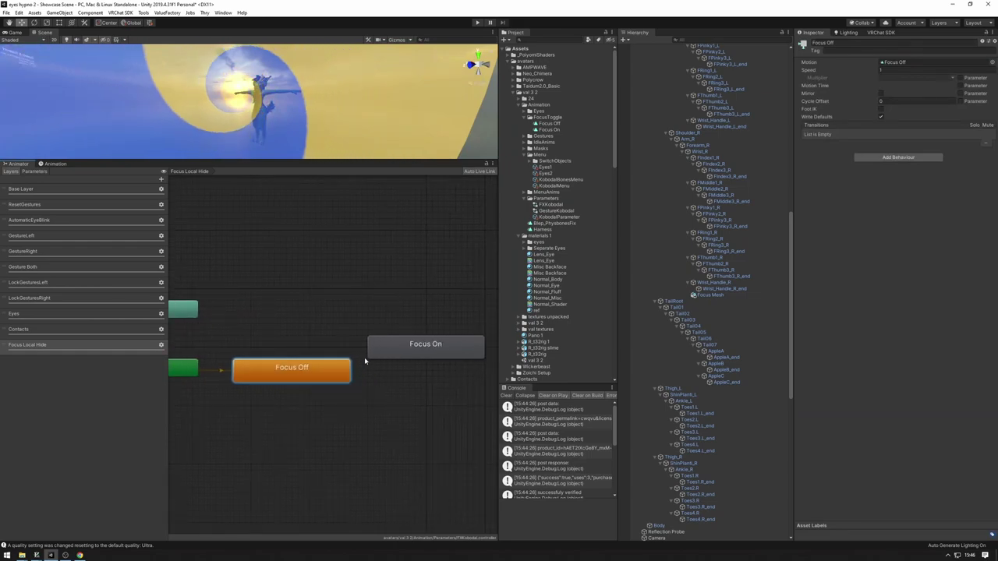
Step: Make Focus On the layer's default state and move Focus Off below it
right_click(415, 353)
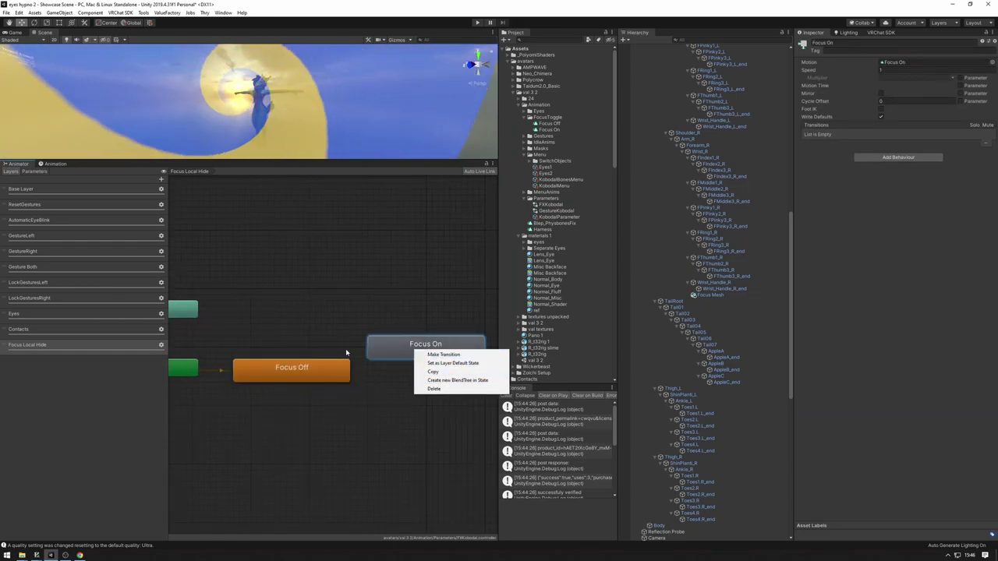
left_click(454, 366)
left_click_drag(296, 373, 297, 395)
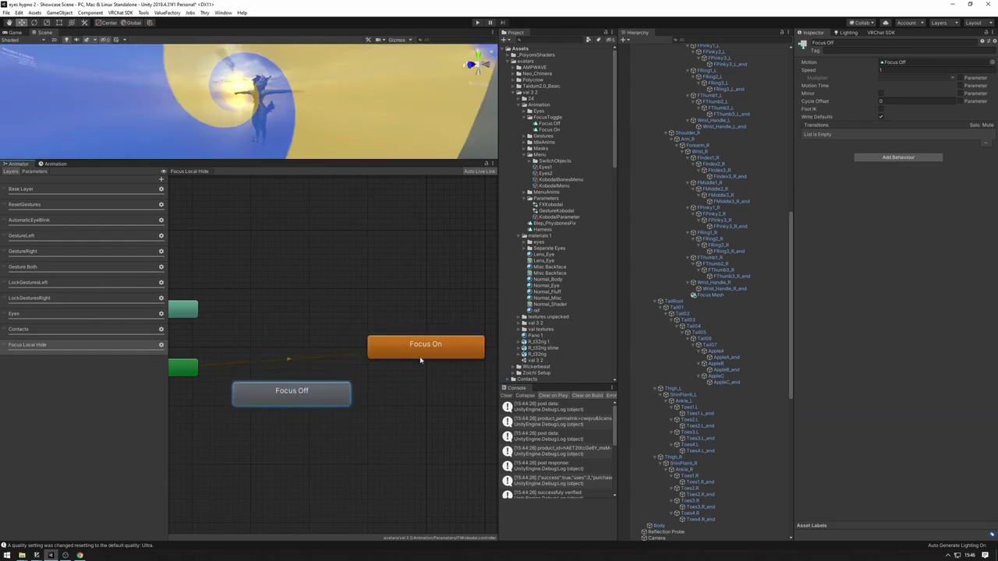
Step: Make Focus Off the layer's default state and line it up between Entry and Focus On
left_click_drag(421, 355, 408, 325)
middle_click_drag(286, 400, 311, 400)
right_click(311, 401)
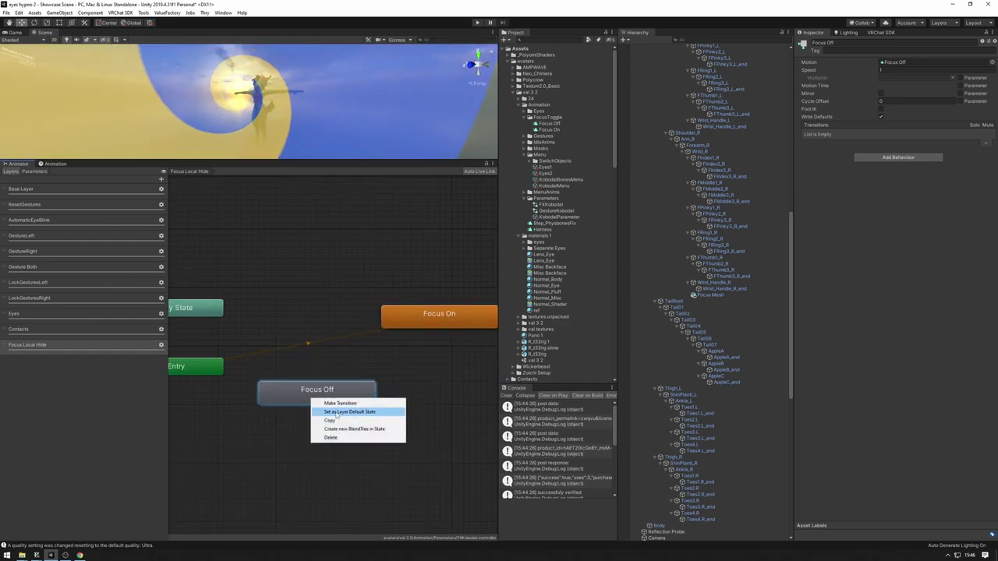
left_click(347, 411)
left_click_drag(354, 393, 353, 364)
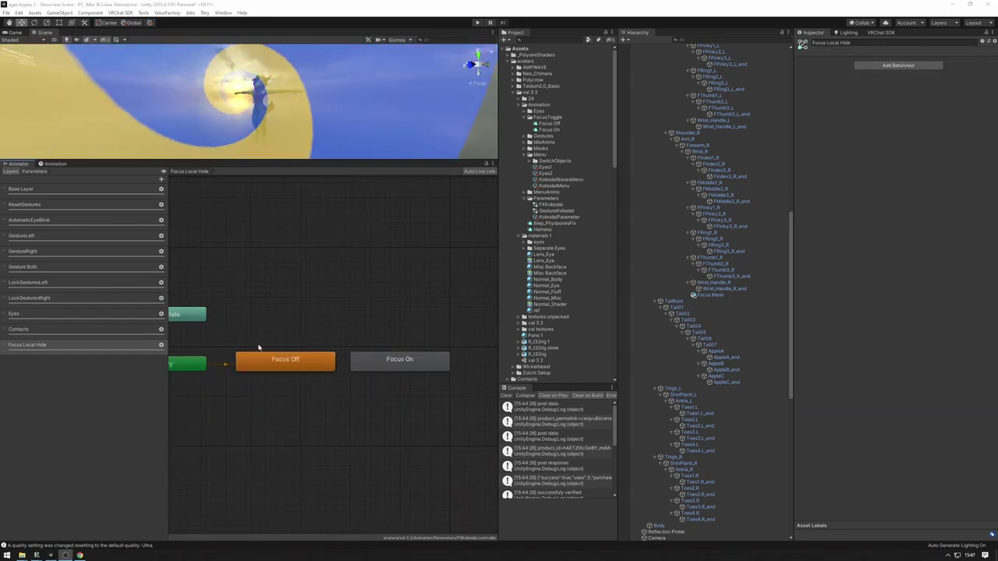
Step: Create a transition from the Focus Off state to the Focus On state
right_click(276, 361)
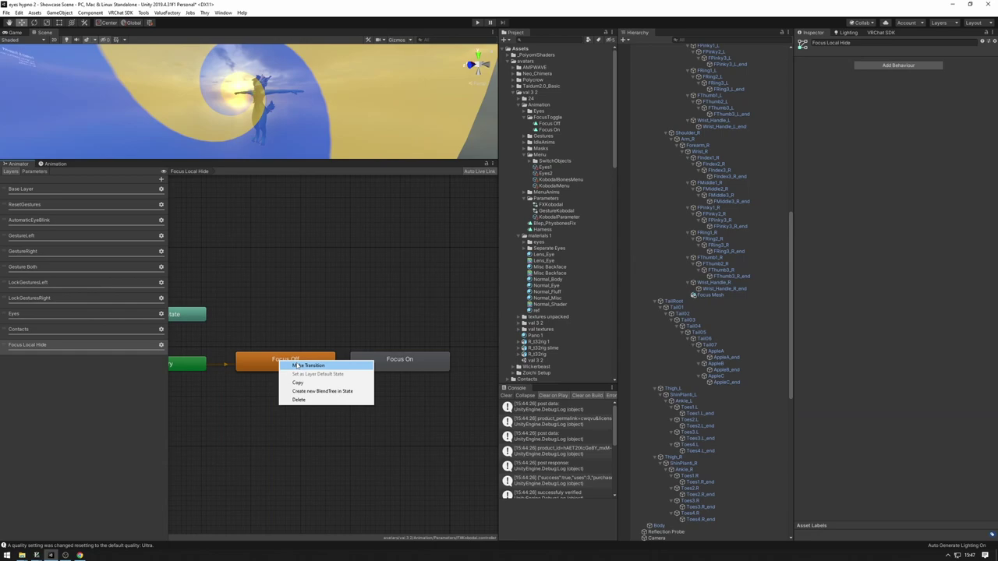
left_click(285, 349)
right_click(284, 357)
left_click(310, 363)
left_click(419, 362)
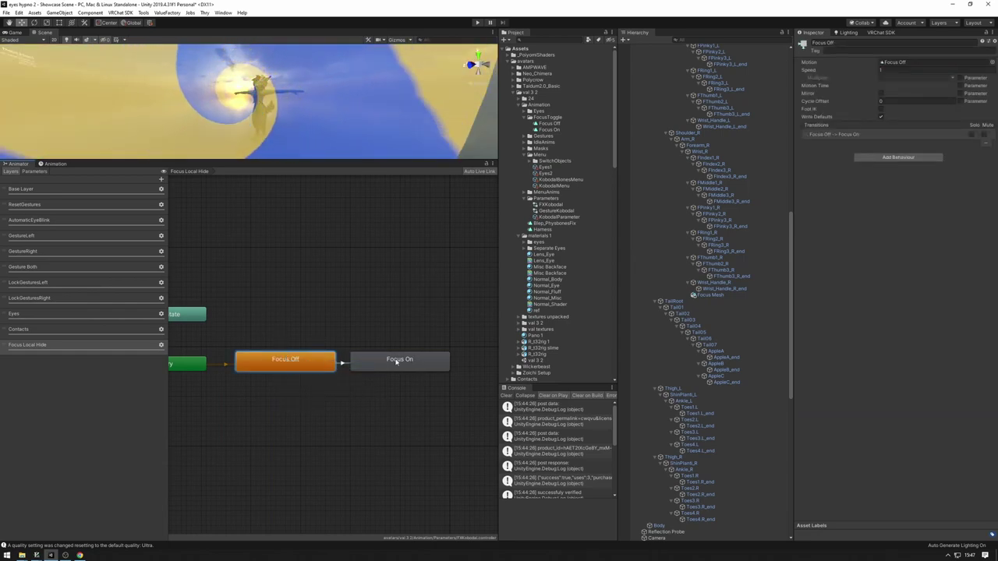
Step: Create a transition from the Focus On state back to the Focus Off state
right_click(397, 361)
left_click(417, 366)
left_click(295, 356)
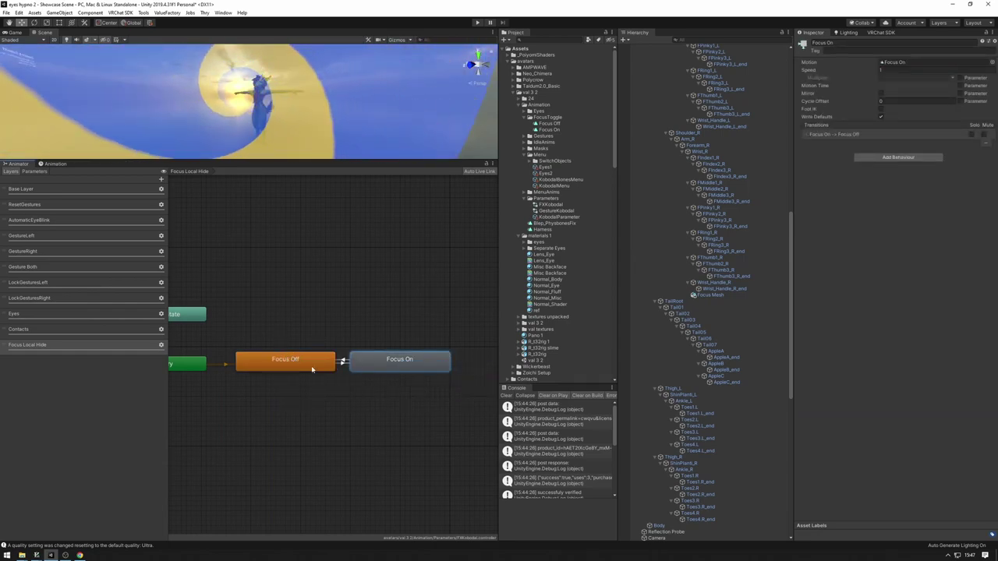
left_click(343, 373)
left_click_drag(366, 366, 400, 365)
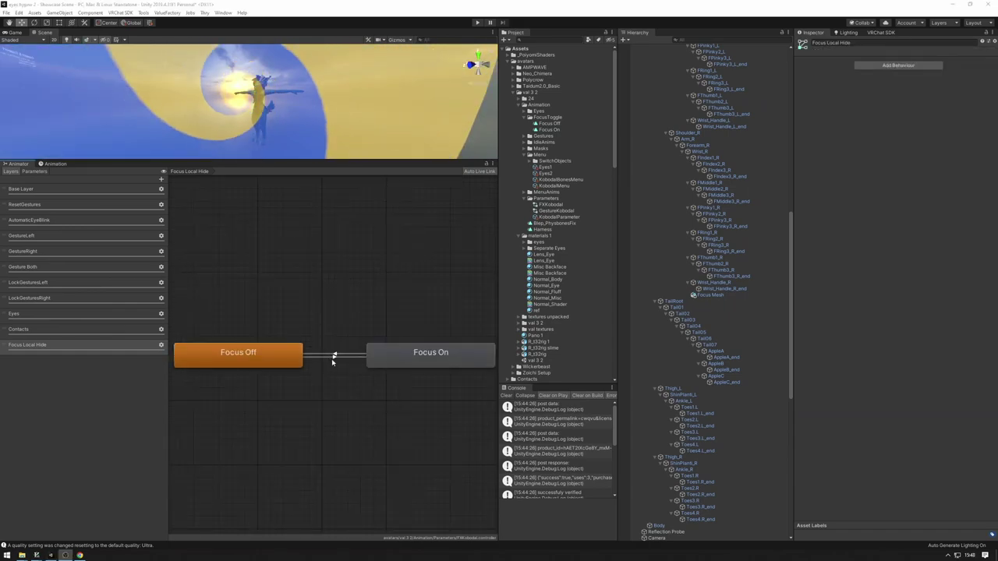
Step: Set the Focus Off to Focus On transition's exit time and duration to 0, and disable Has Exit Time and Fixed Duration
left_click(333, 360)
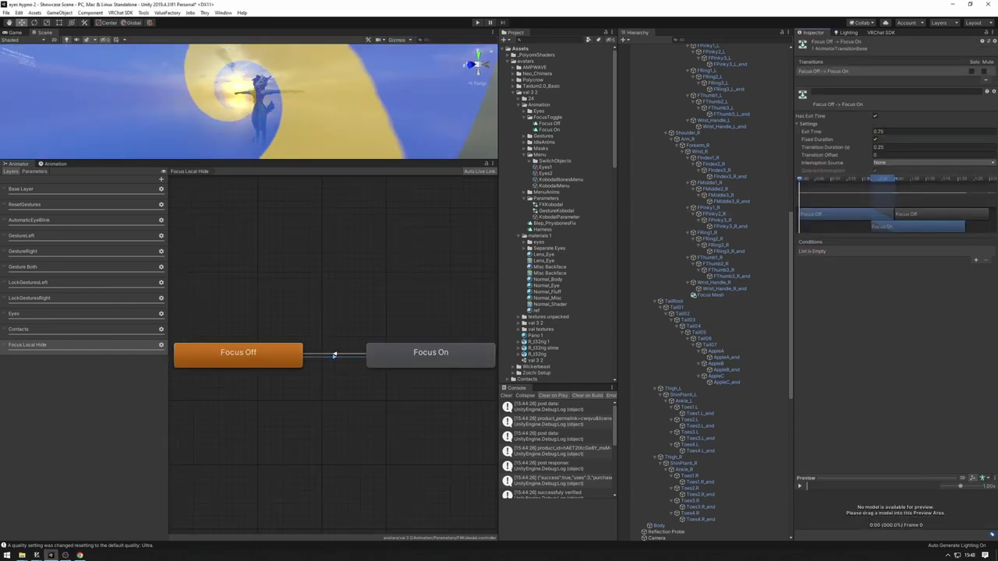
left_click(899, 132)
type("0")
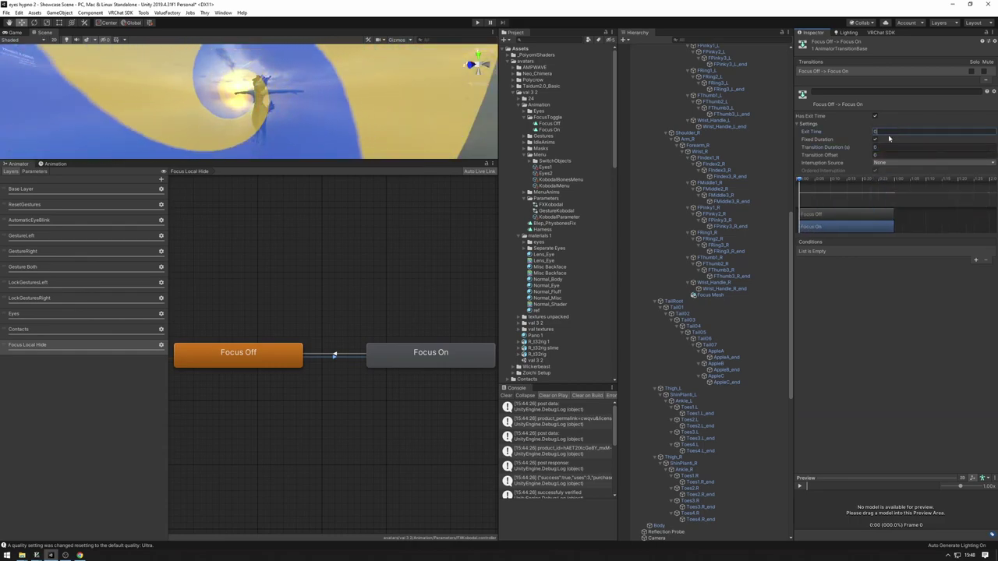
left_click(875, 117)
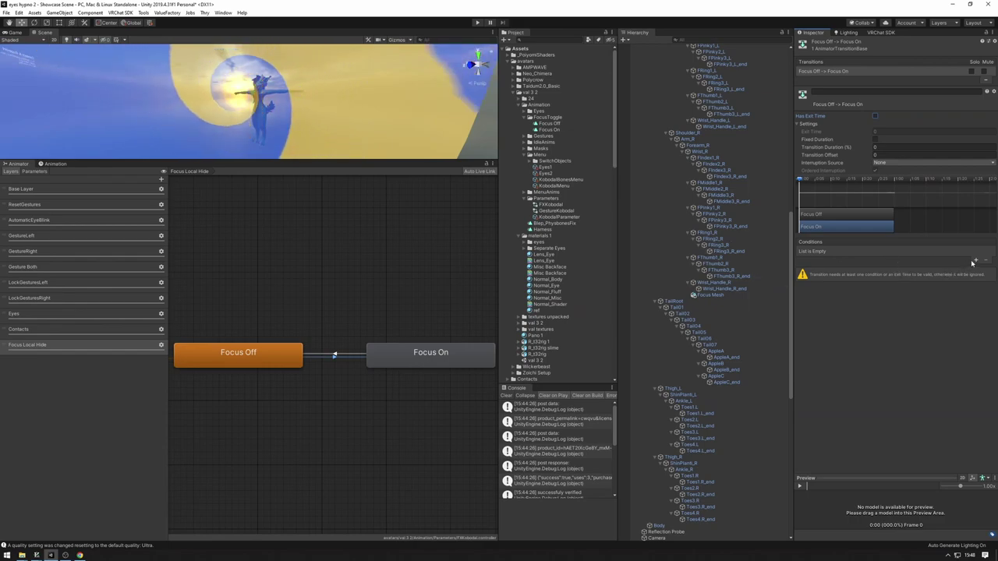
Step: Add the condition IsLocal false to the Focus Off to Focus On transition
left_click(856, 252)
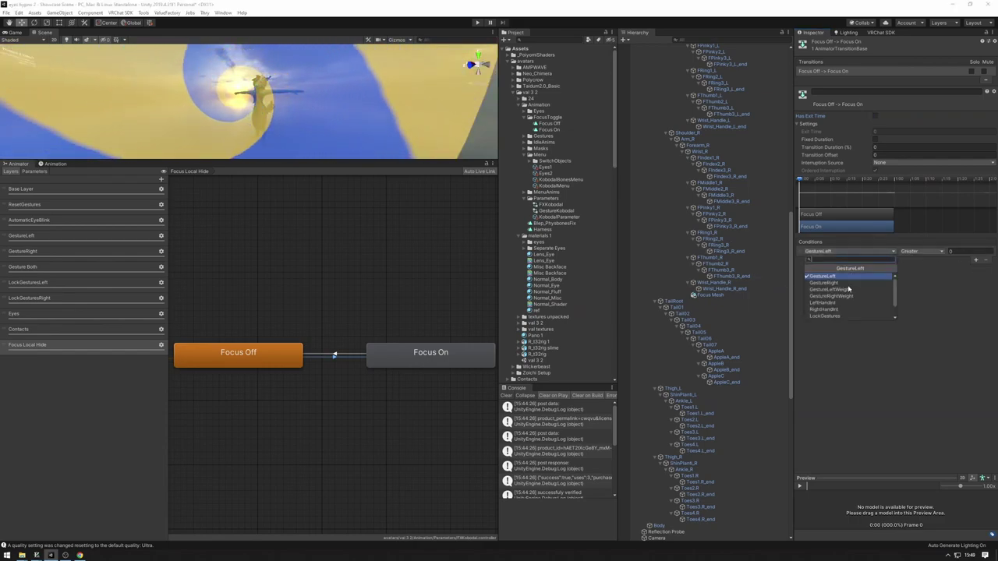
left_click(826, 318)
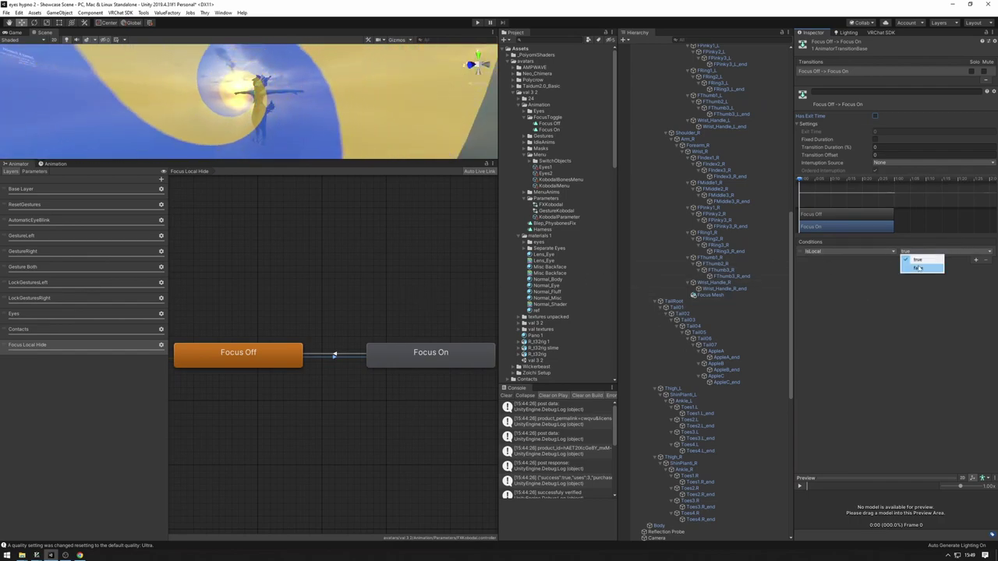
left_click(918, 268)
left_click(245, 363)
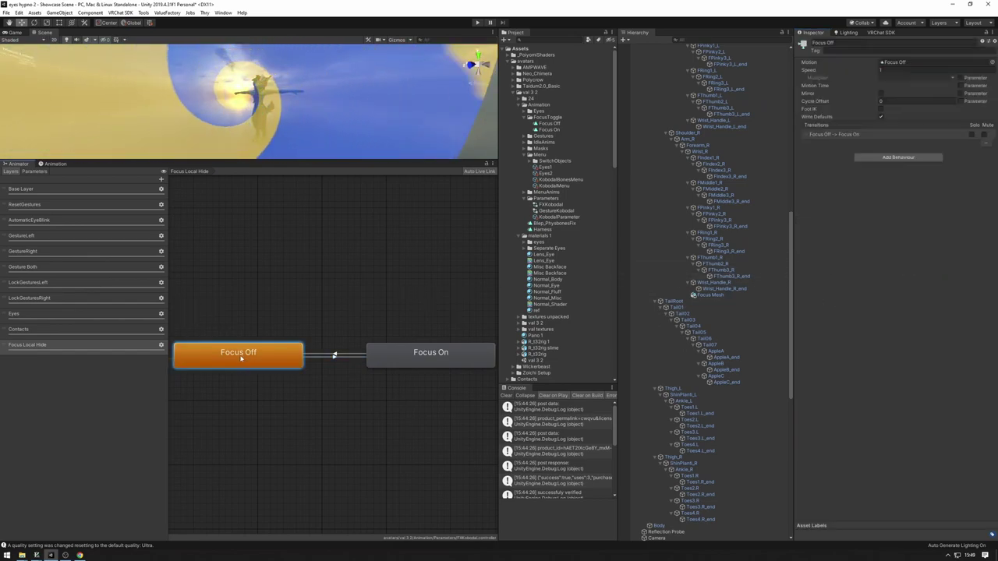
middle_click_drag(313, 340, 360, 332)
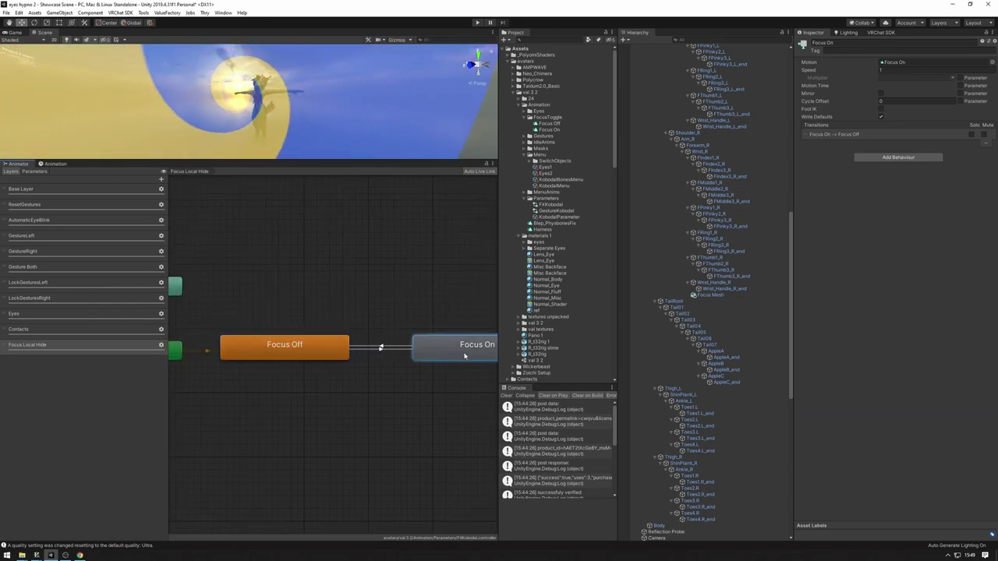
middle_click_drag(425, 356, 390, 353)
left_click(346, 343)
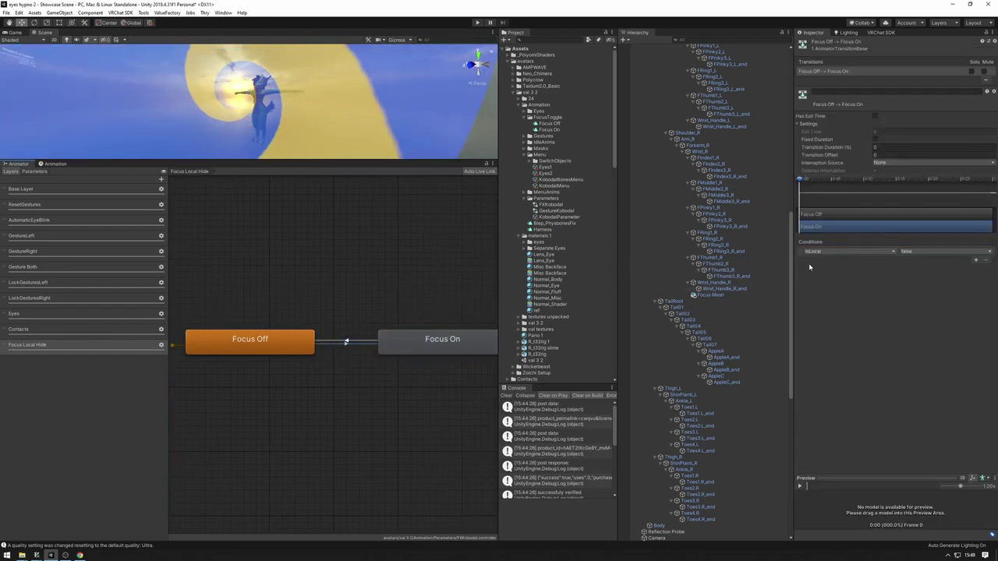
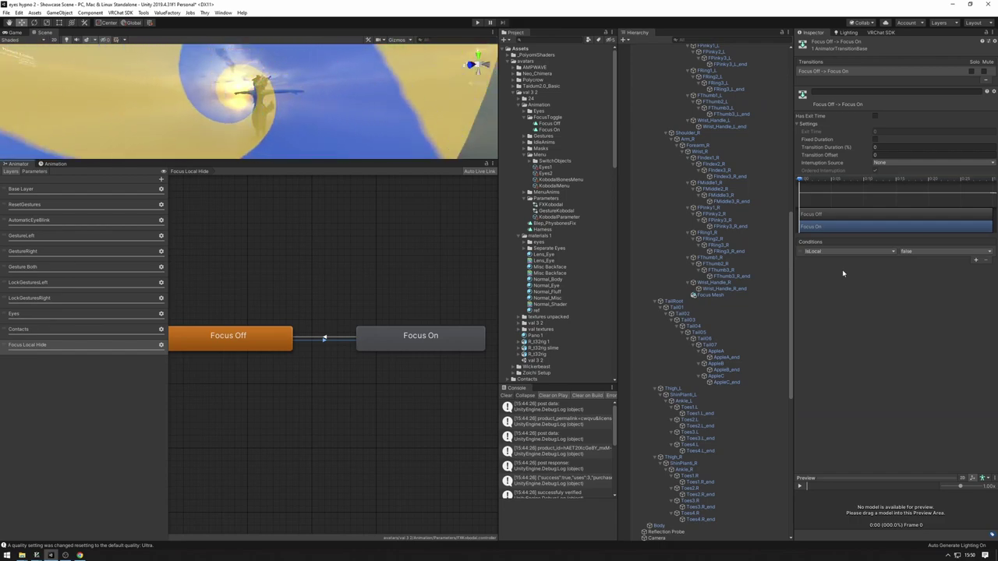
Step: Set the Focus On to Focus Off transition's exit time and duration to 0, and disable Has Exit Time and Fixed Duration
left_click(417, 337)
left_click(326, 337)
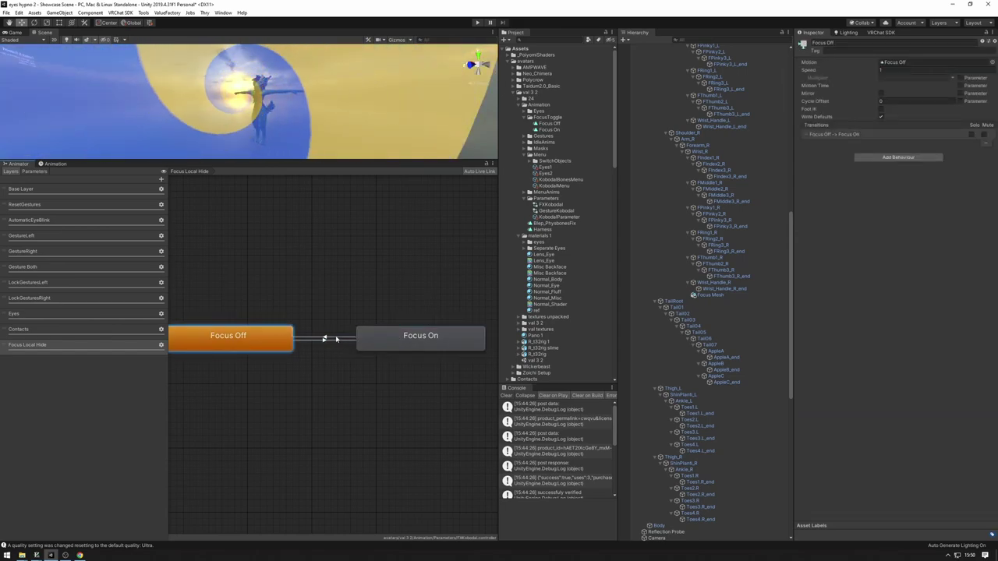
left_click(875, 139)
left_click(883, 131)
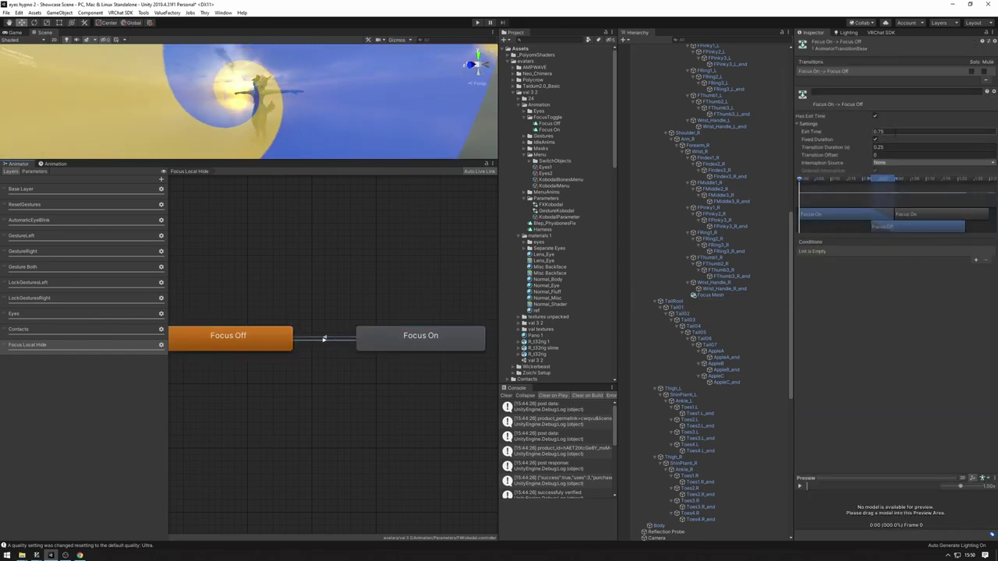
type("0")
left_click(883, 147)
type("0")
left_click(876, 116)
Step: Add the condition IsLocal true to the Focus On to Focus Off transition
left_click(975, 259)
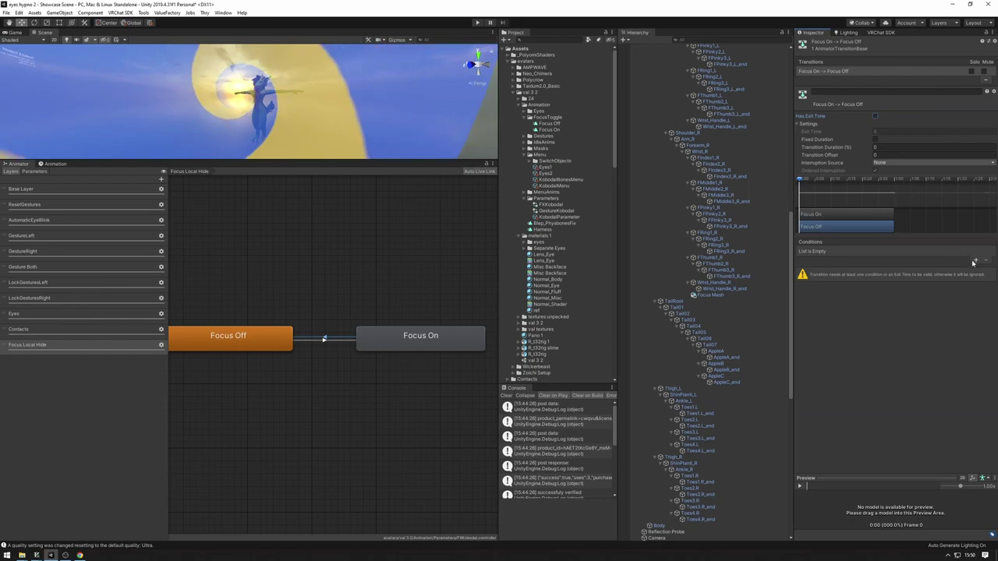
left_click(850, 252)
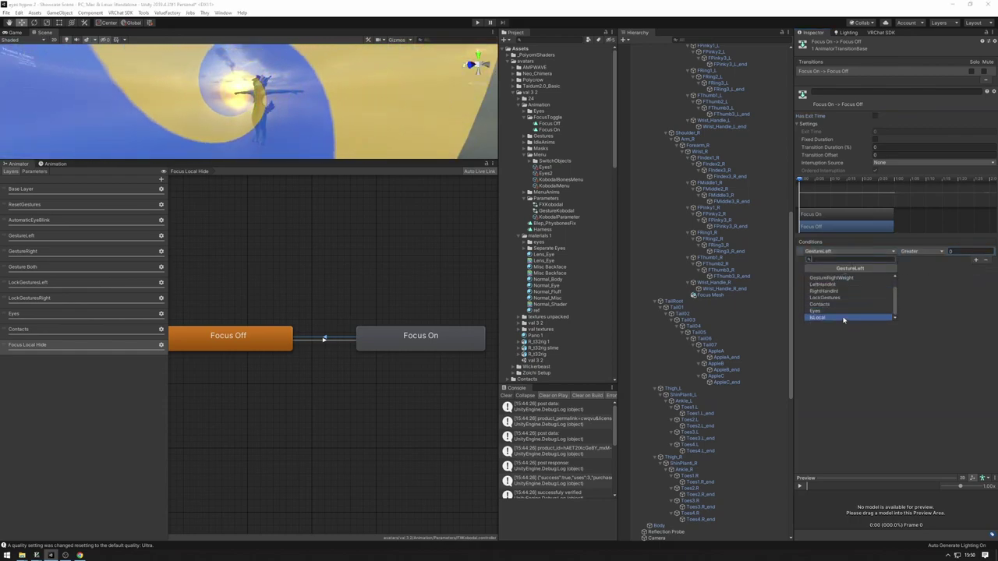
left_click(843, 319)
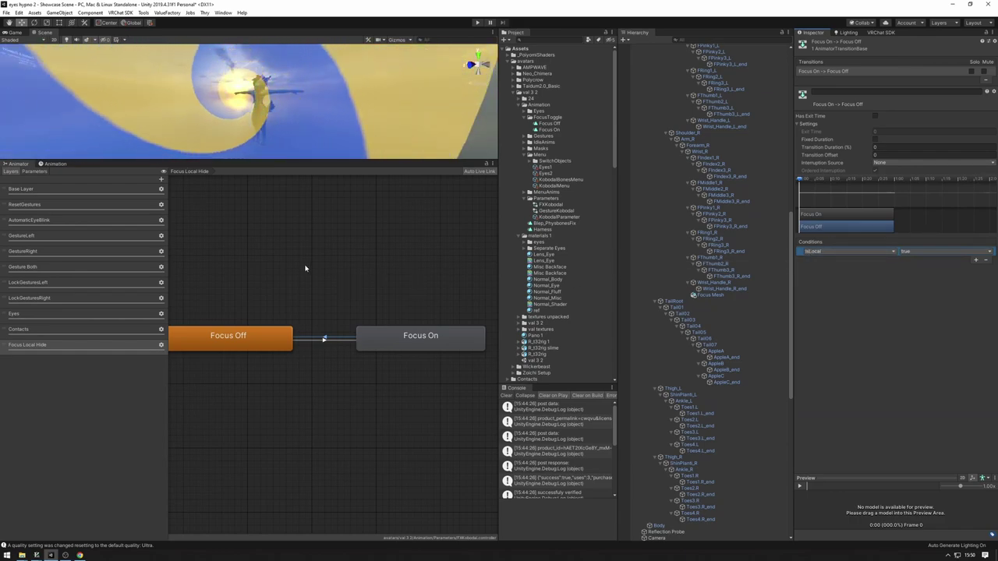
Step: Review the Focus Off state and the settings and condition of its transition to Focus On
left_click(258, 288)
scroll(328, 313, "down", 2)
middle_click_drag(345, 309, 339, 310)
left_click(237, 334)
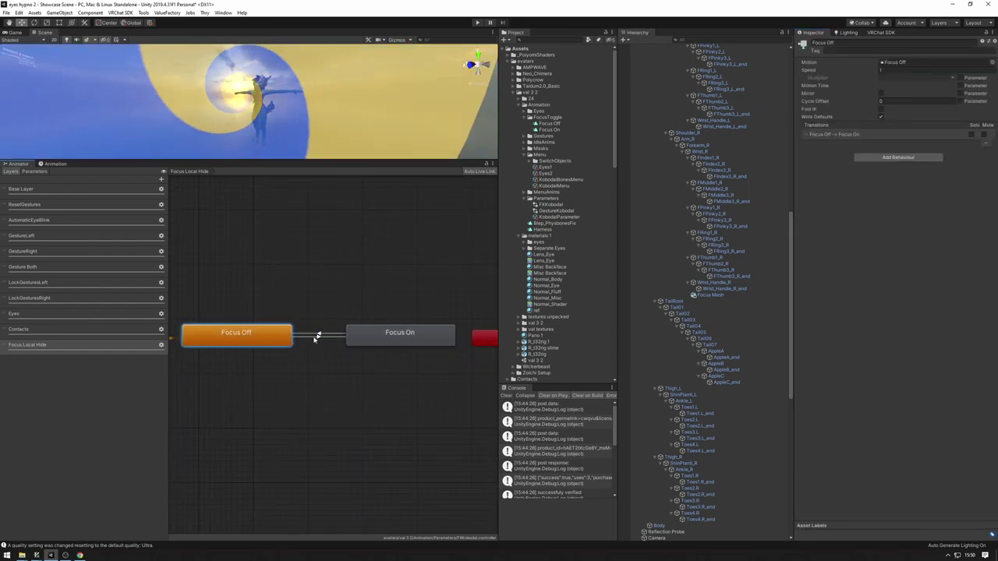
left_click(341, 335)
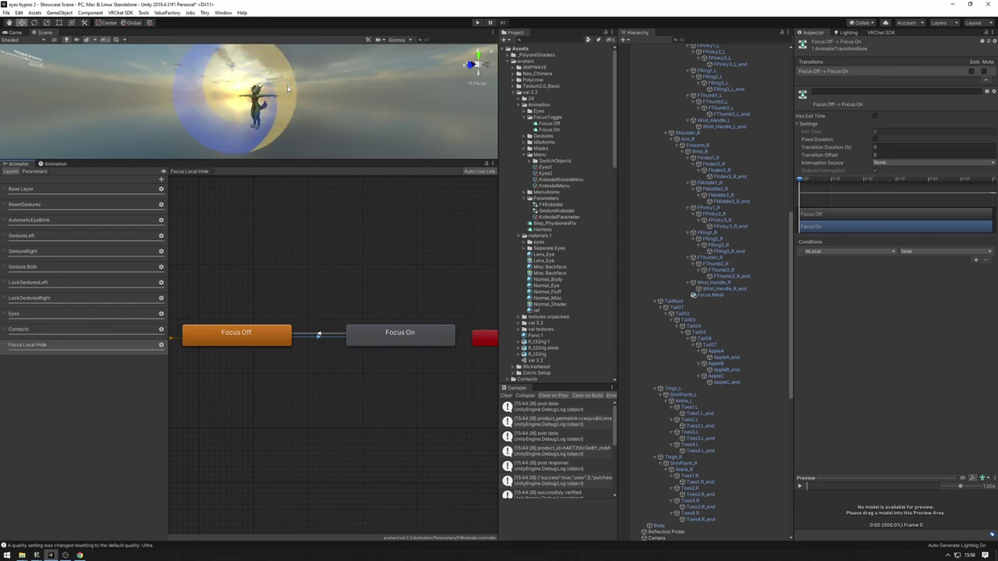
left_click(361, 320)
scroll(361, 321, "up", 2)
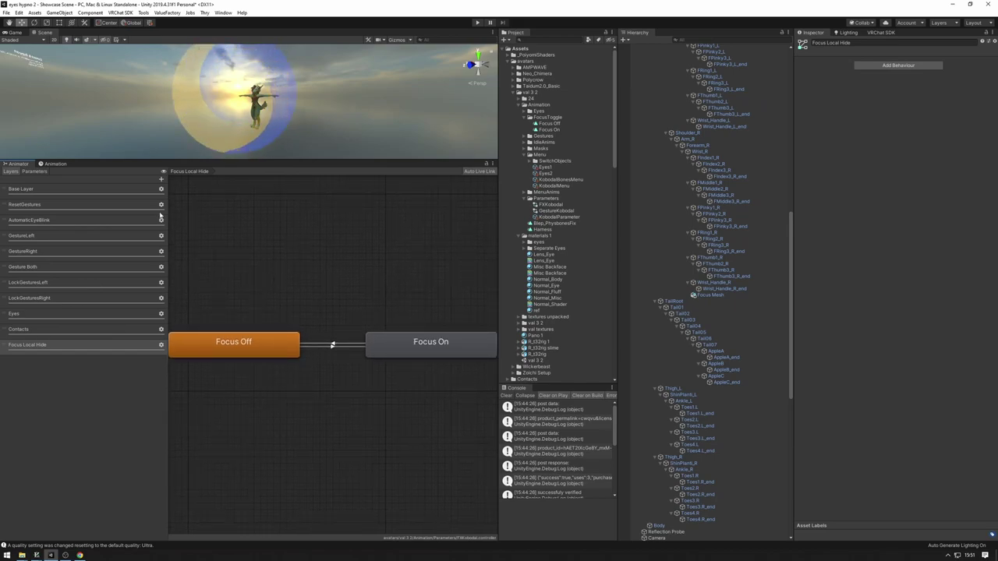
Step: Check the IsLocal entry among the animator parameters and the parameter list in the KobodalParameter asset
left_click(34, 171)
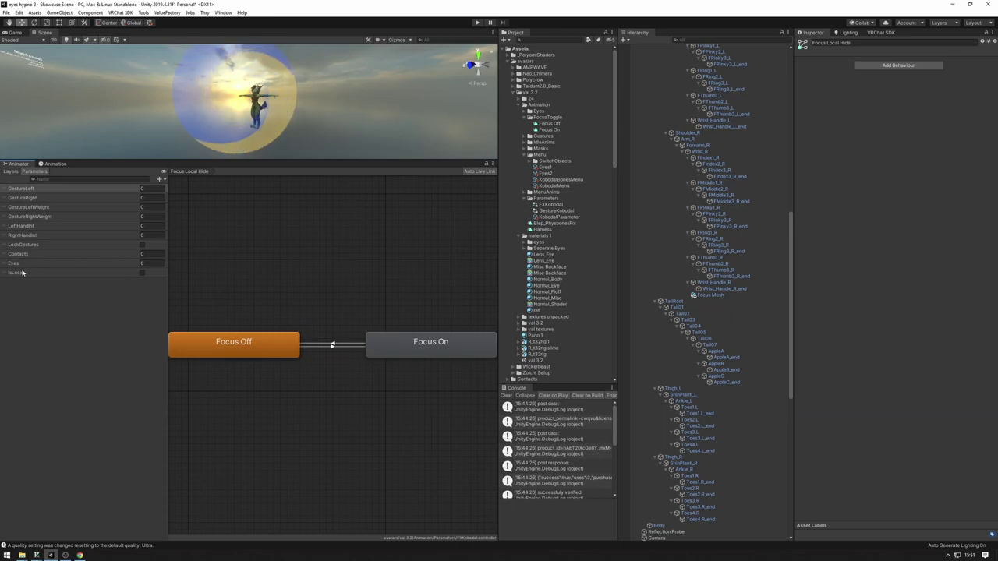
double_click(21, 273)
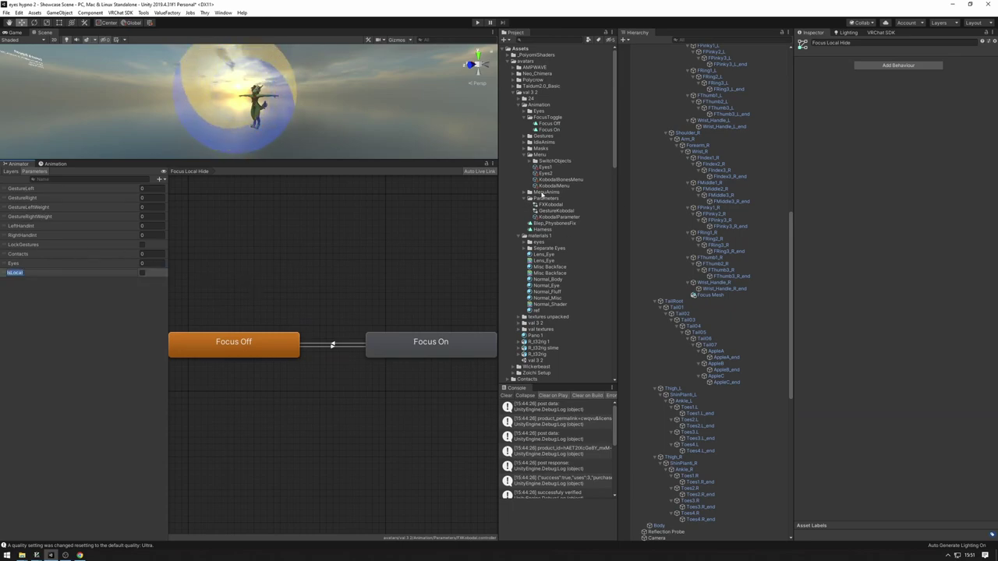
left_click(552, 216)
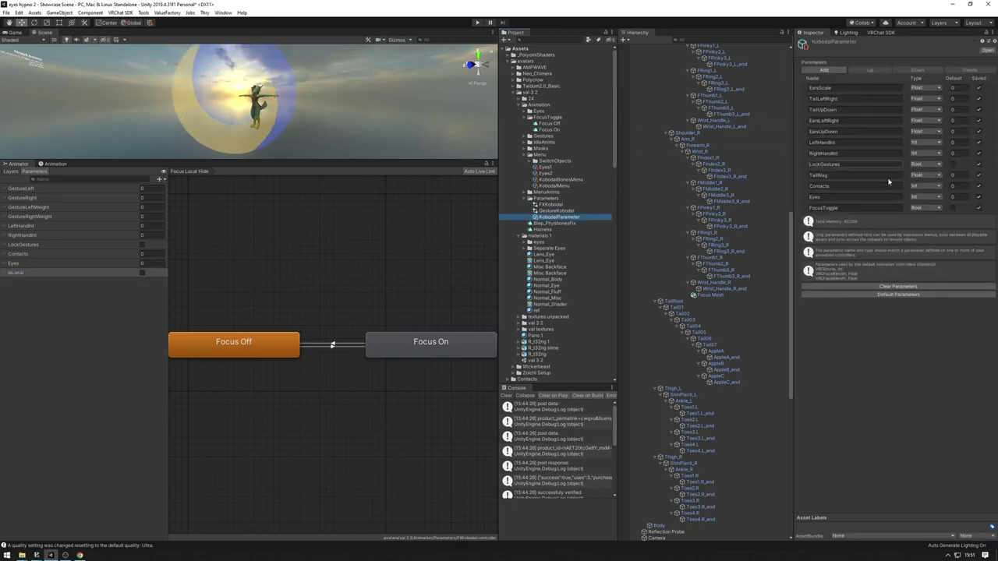
left_click(406, 176)
left_click(19, 175)
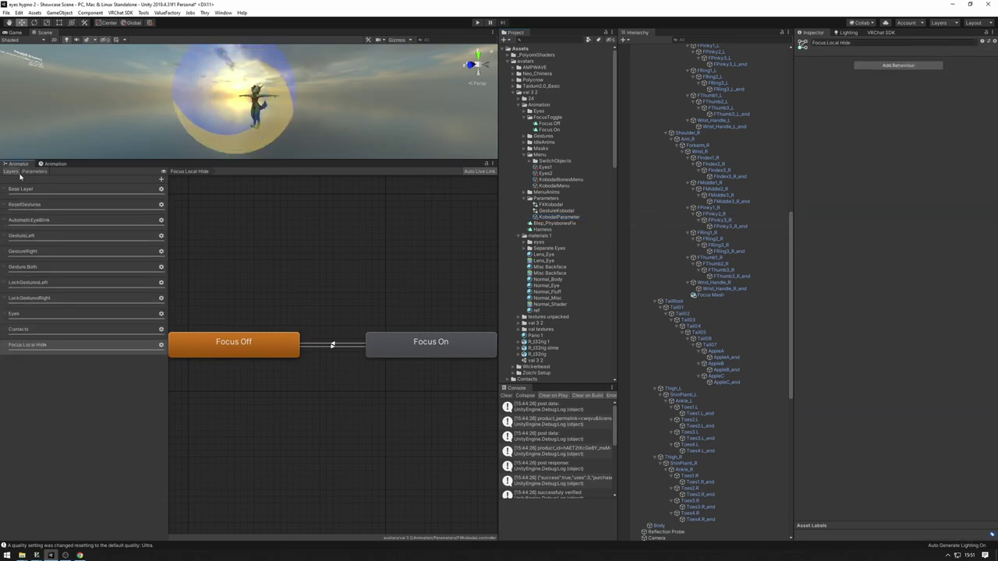
Step: Add a Bool parameter named FocusOn to the animator controller
scroll(437, 307, "down", 1)
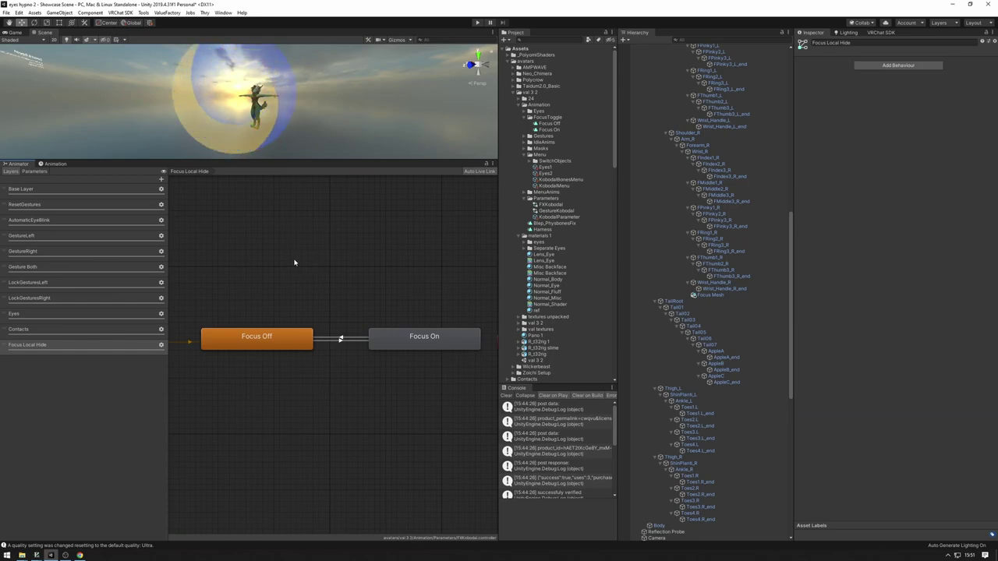
mouse_move(309, 292)
middle_mouse_down()
mouse_move(301, 283)
mouse_move(293, 294)
middle_mouse_up()
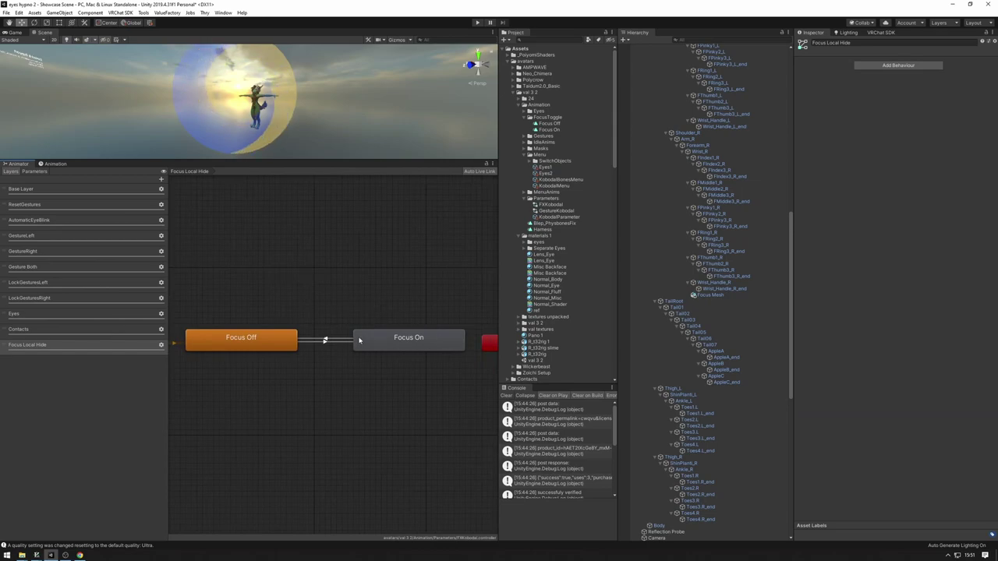
middle_click_drag(327, 341, 329, 336)
left_click(34, 171)
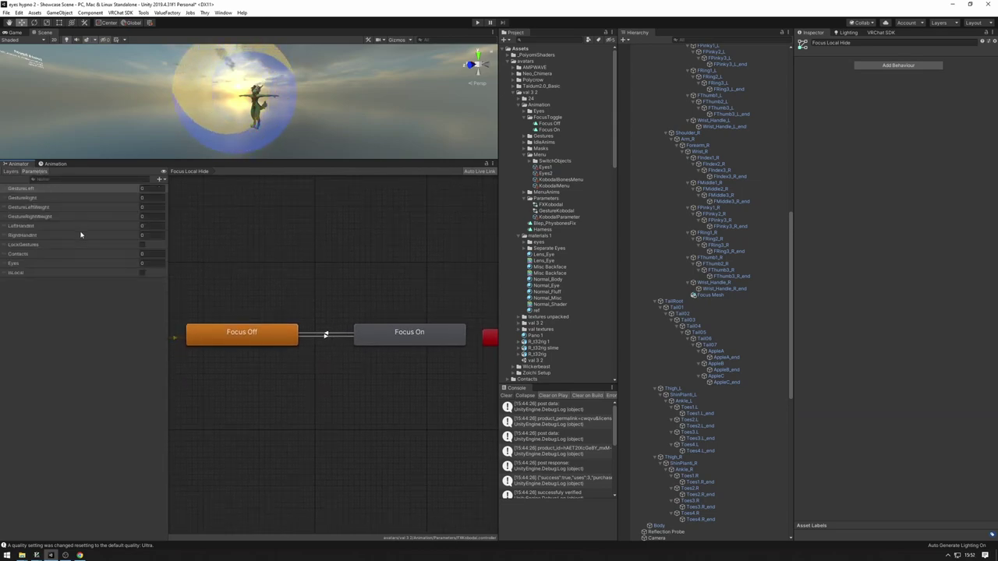
left_click(160, 180)
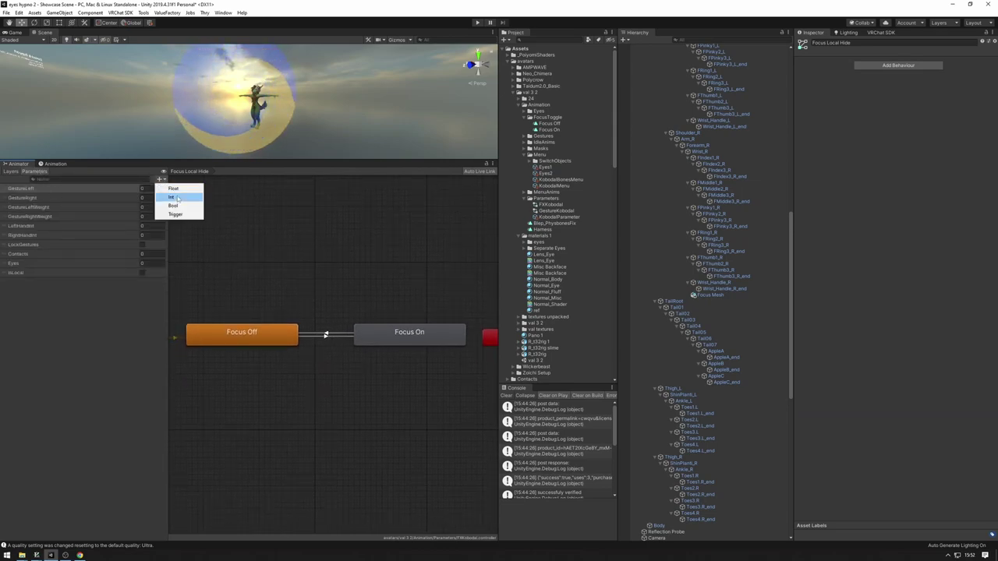
left_click(176, 207)
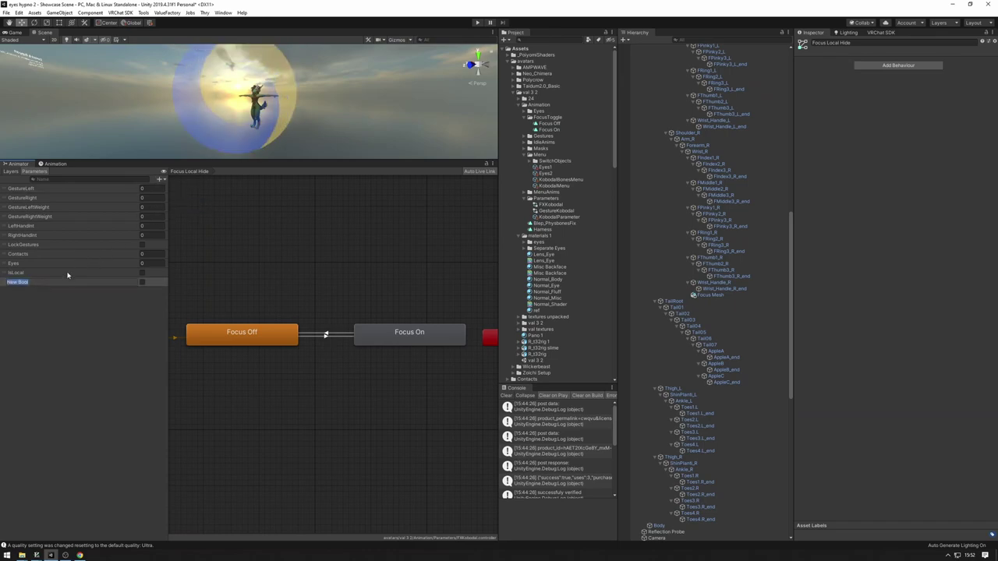
type("FocusOn")
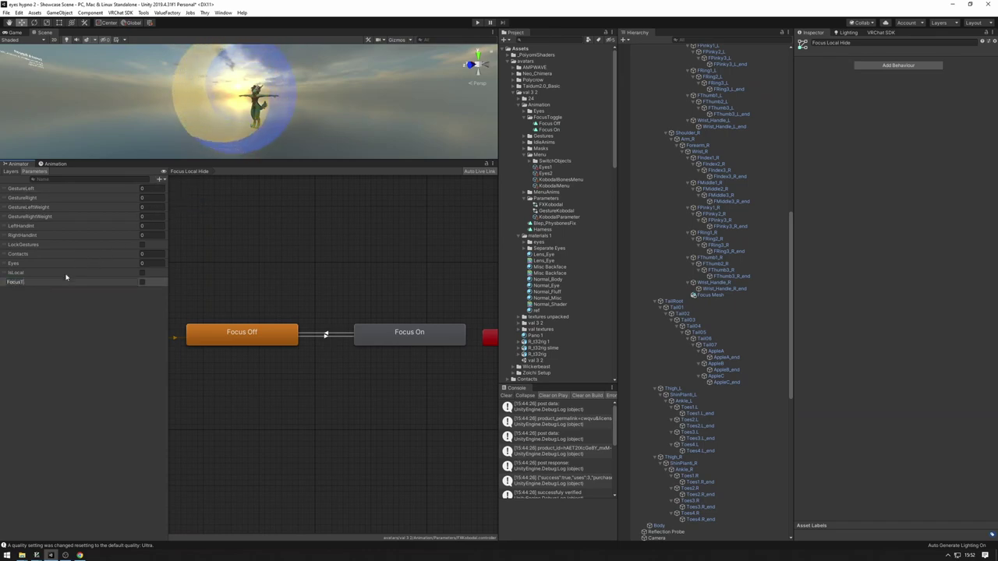
key("Return")
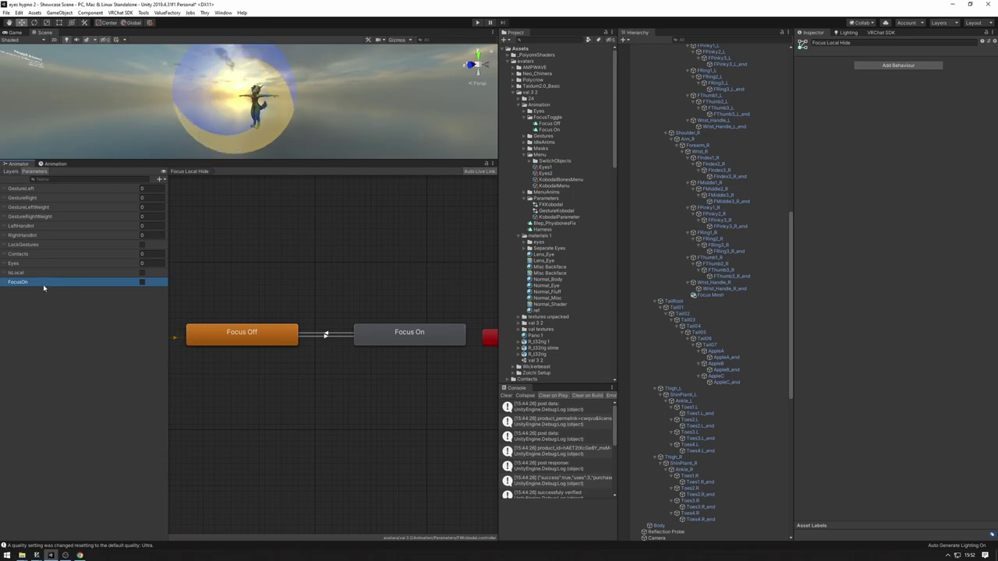
double_click(31, 282)
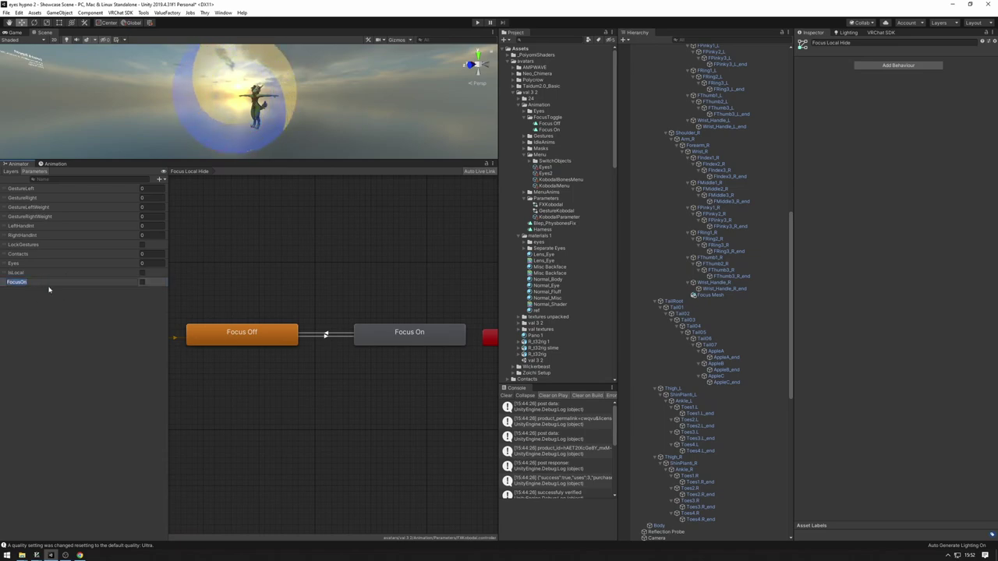
key("Return")
Step: Move the Focus On state slightly closer to Focus Off in the Focus Local Hide layer
left_click(11, 171)
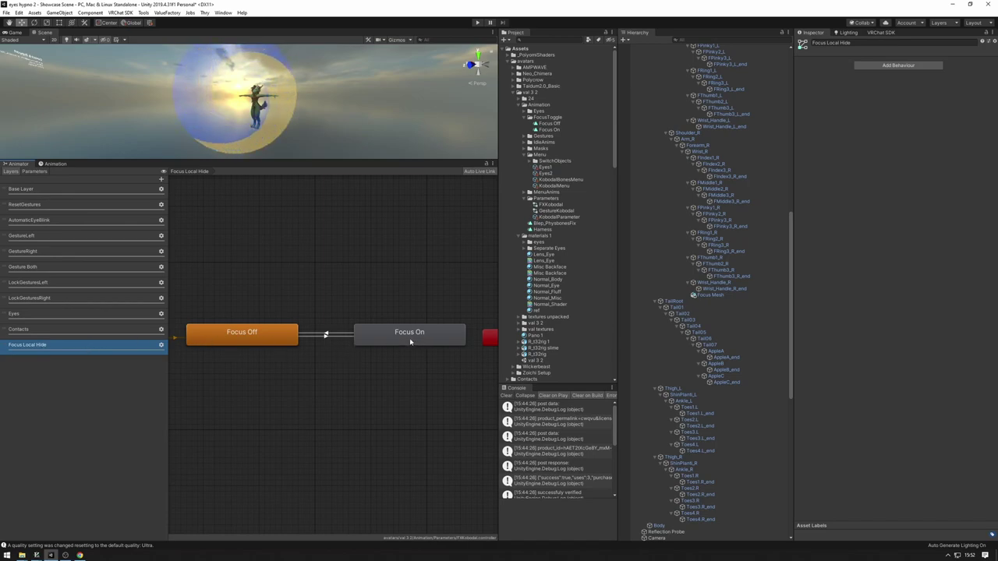
left_click_drag(415, 340, 401, 338)
left_click(363, 361)
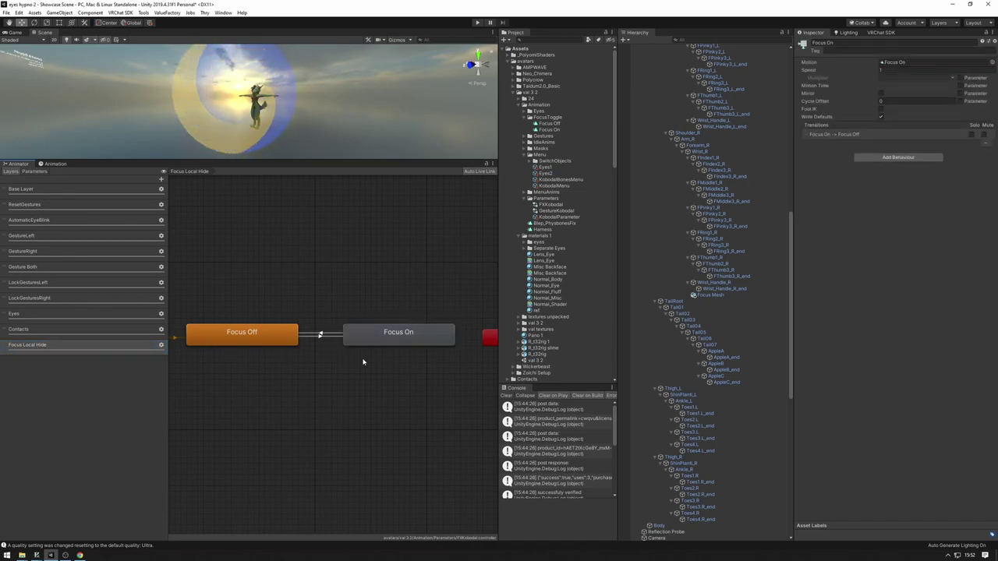
Step: Rename the Focus Local Hide layer to Focus
double_click(42, 351)
double_click(56, 350)
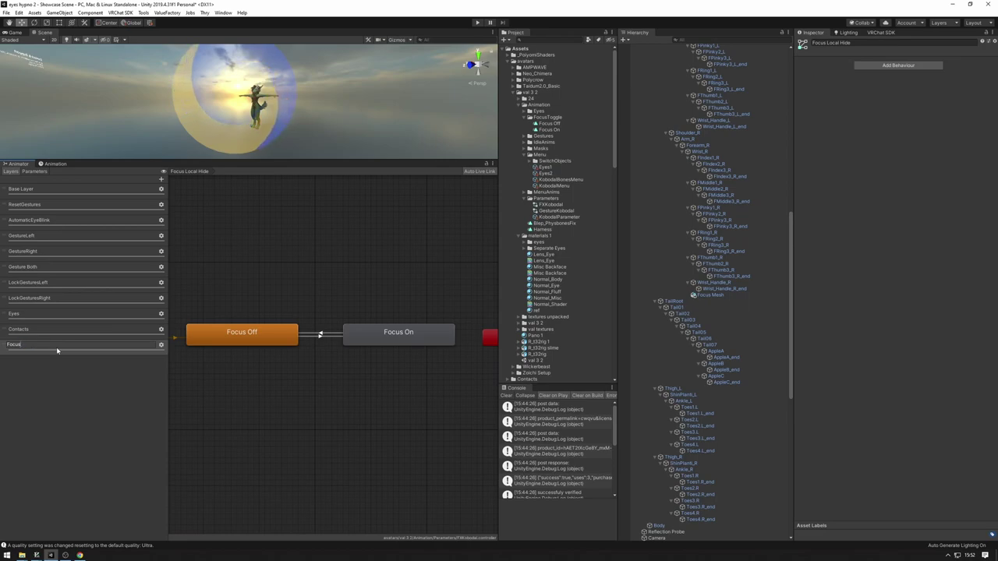
key("Return")
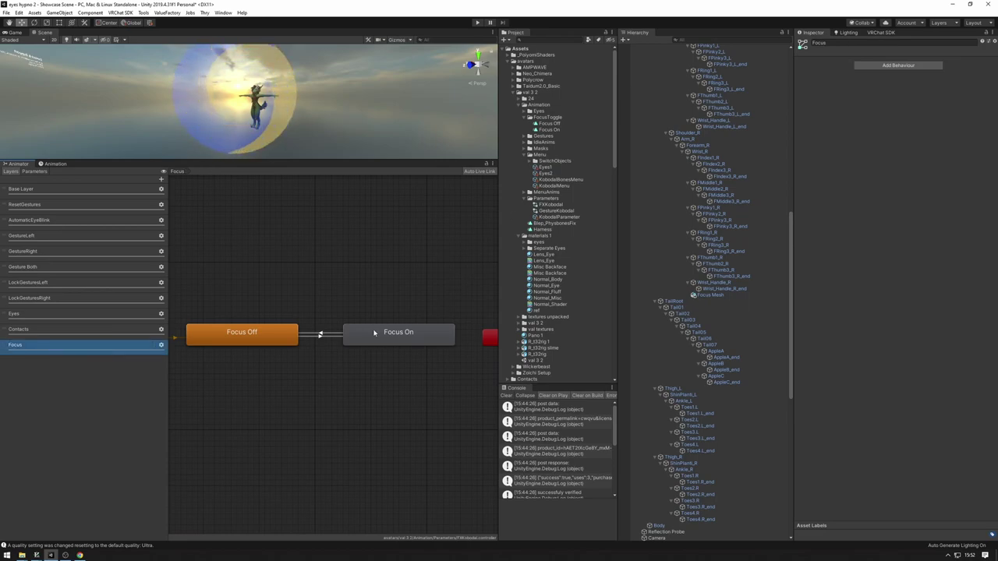
Step: Move the Focus On state up and add the Focus Off clip as a second off state below it
left_click(302, 361)
left_click_drag(391, 339, 392, 321)
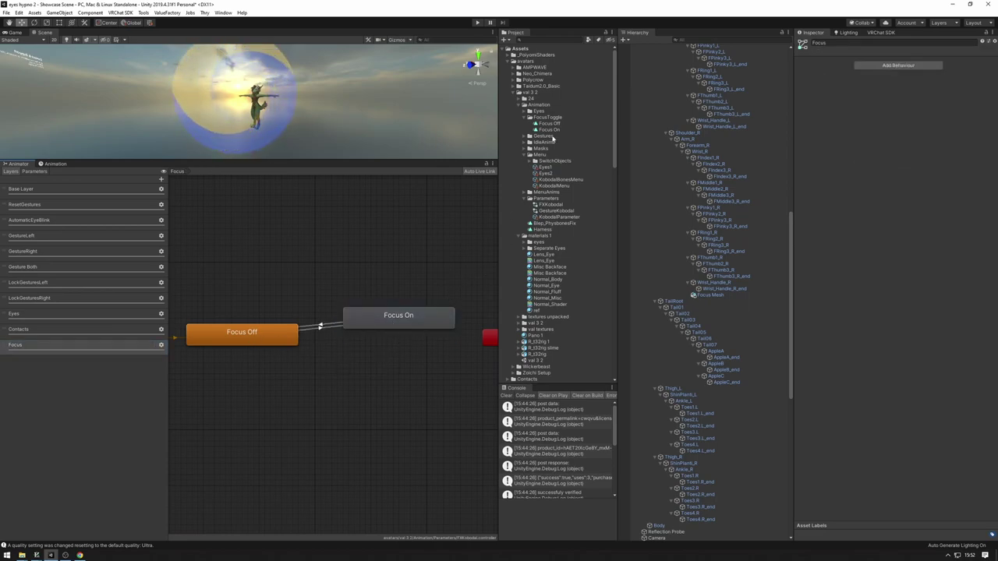
left_click_drag(549, 123, 399, 382)
left_click(380, 395)
Step: Replace the transitions between Focus Off and Focus On with transitions in both directions between Focus Off and Focus Off 0
left_click(326, 329)
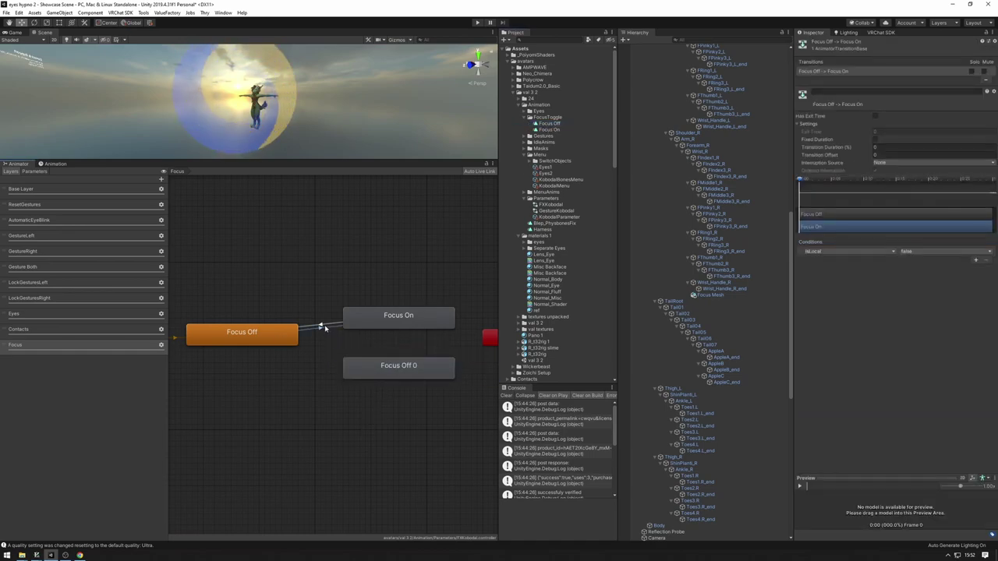
left_click(319, 331)
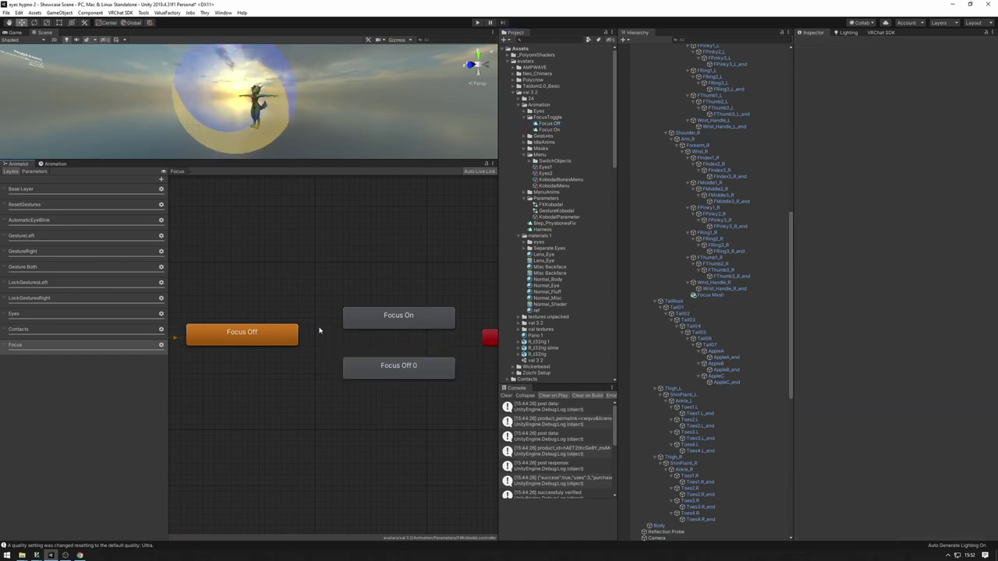
left_click(269, 337)
right_click(242, 335)
left_click(262, 341)
left_click(391, 374)
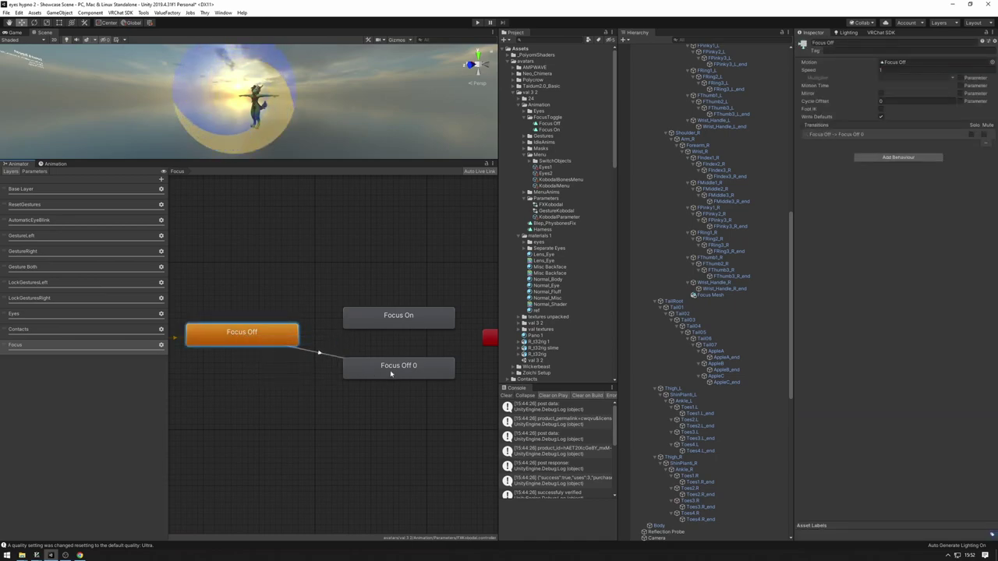
right_click(391, 373)
left_click(402, 376)
left_click(275, 331)
Step: Create transitions in both directions between Focus Off 0 and Focus On and align the two states vertically
right_click(394, 360)
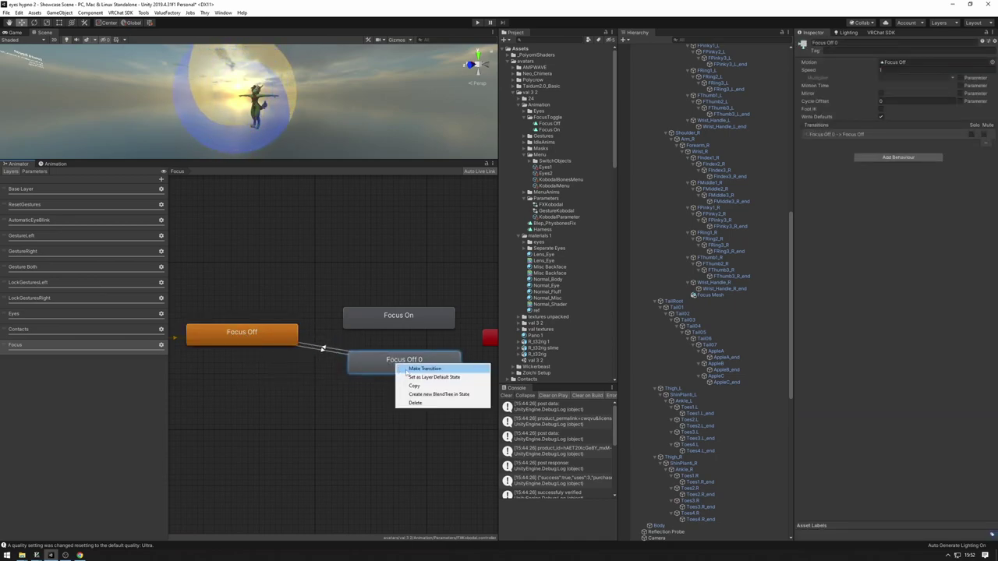
left_click(418, 364)
left_click(409, 319)
right_click(421, 319)
left_click(426, 323)
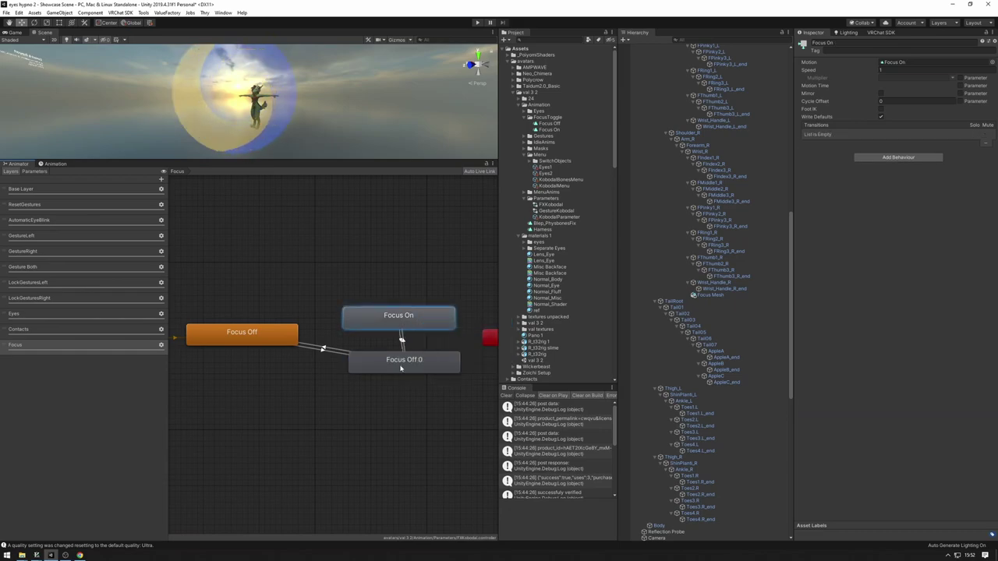
left_click(394, 363)
left_click_drag(396, 367, 395, 363)
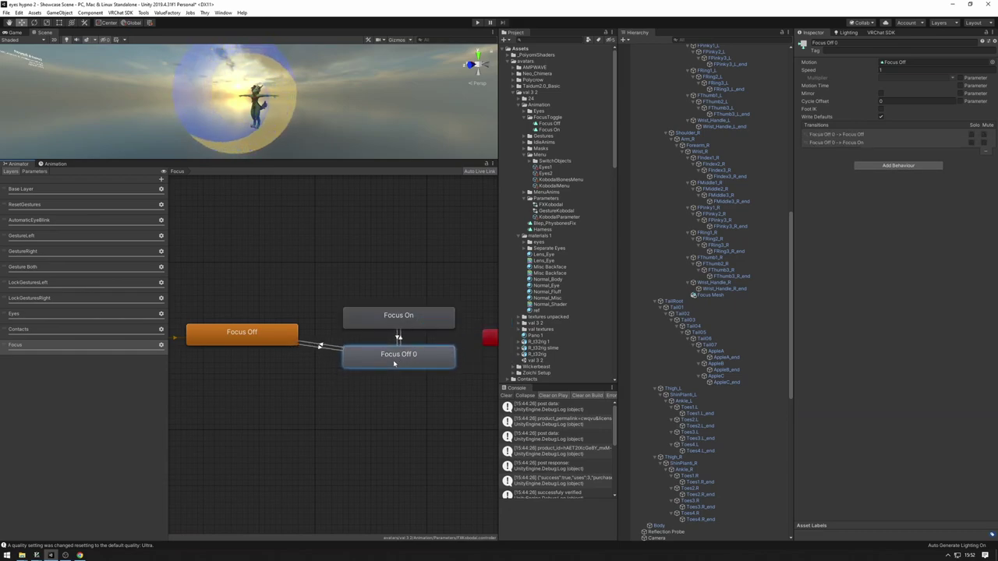
left_click(398, 337)
left_click_drag(399, 322, 398, 317)
Step: Rename the default Focus Off state as "Hide focus for everyone including yourself"
left_click(256, 338)
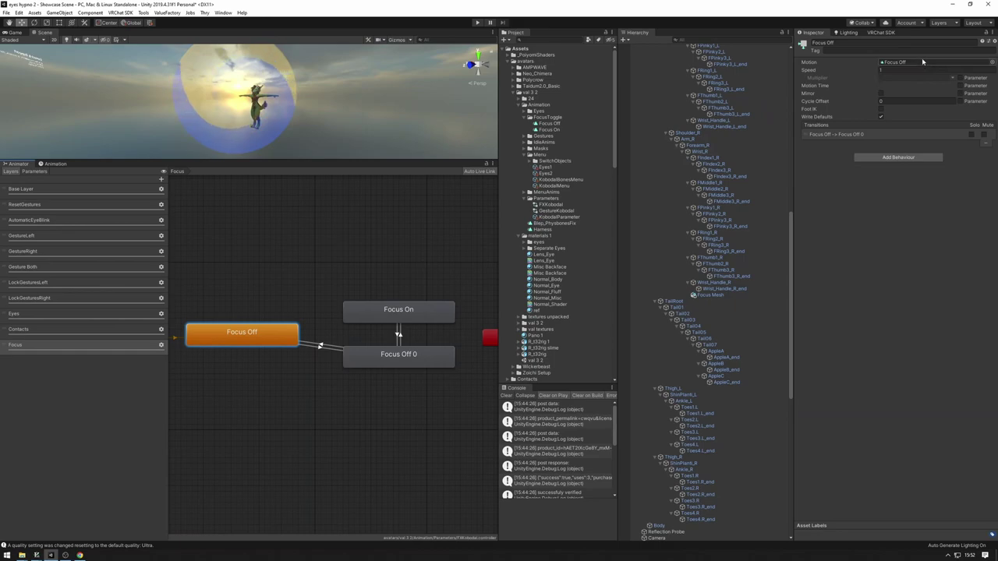
left_click_drag(857, 44, 677, 15)
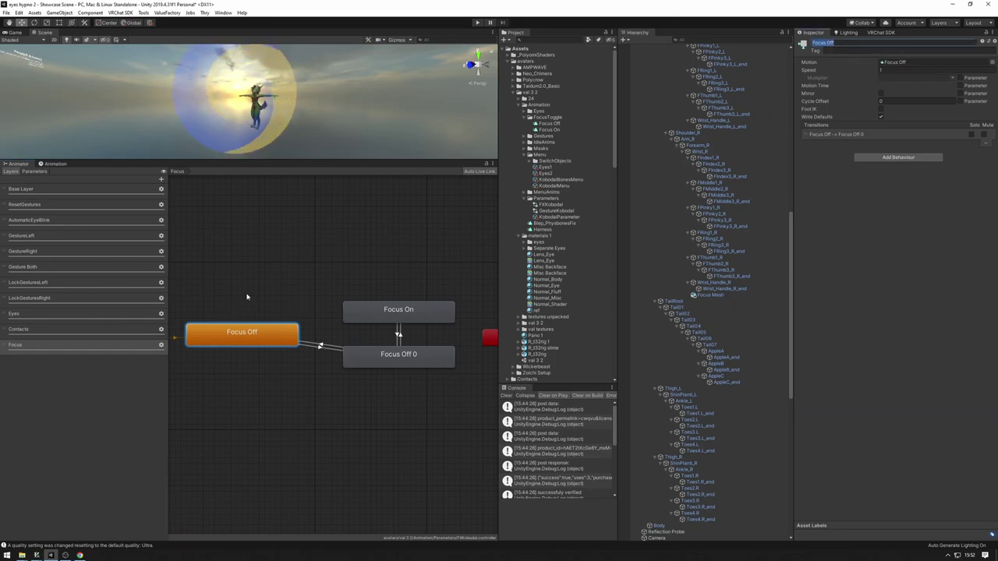
type("Hide")
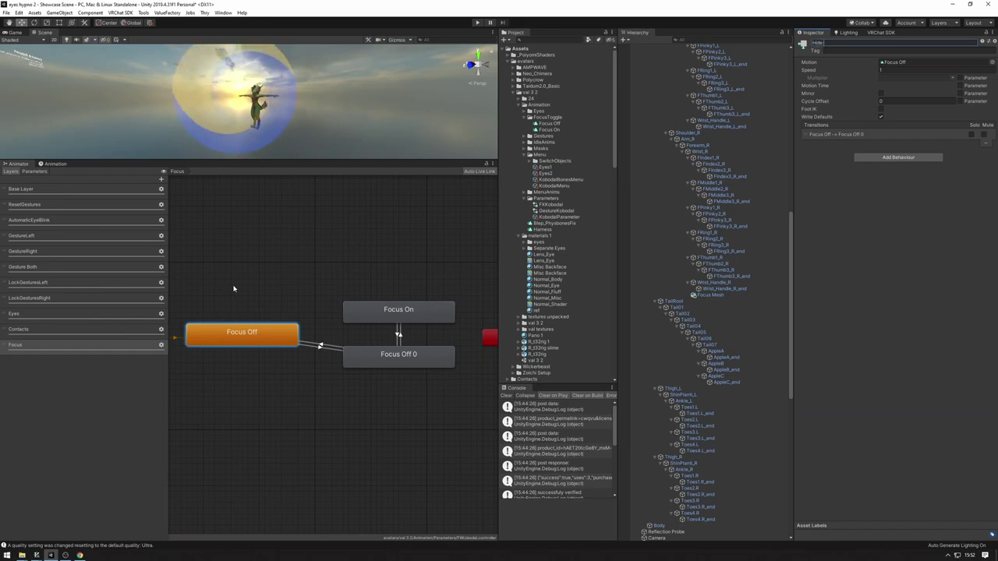
type(" focus for")
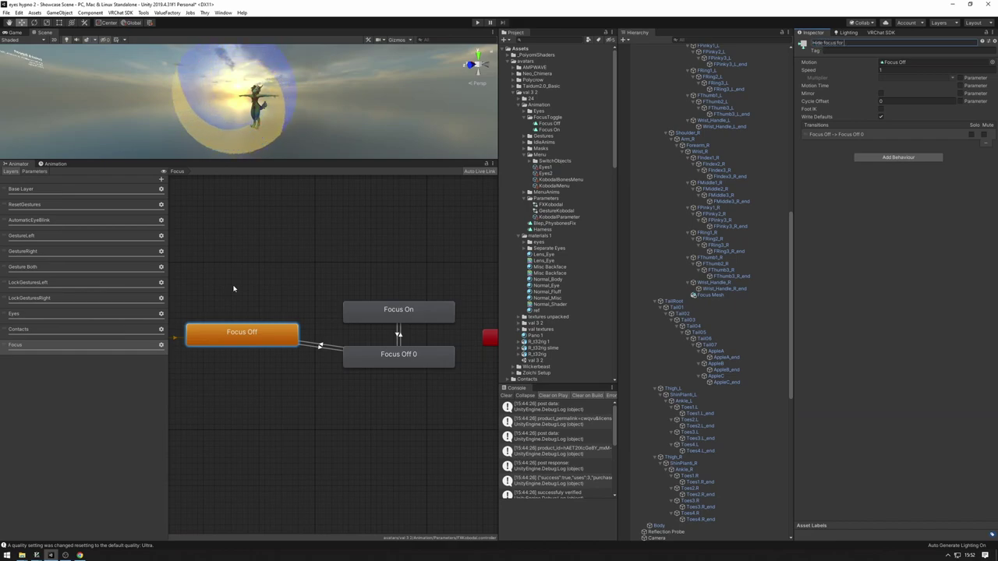
type(" everyone including you")
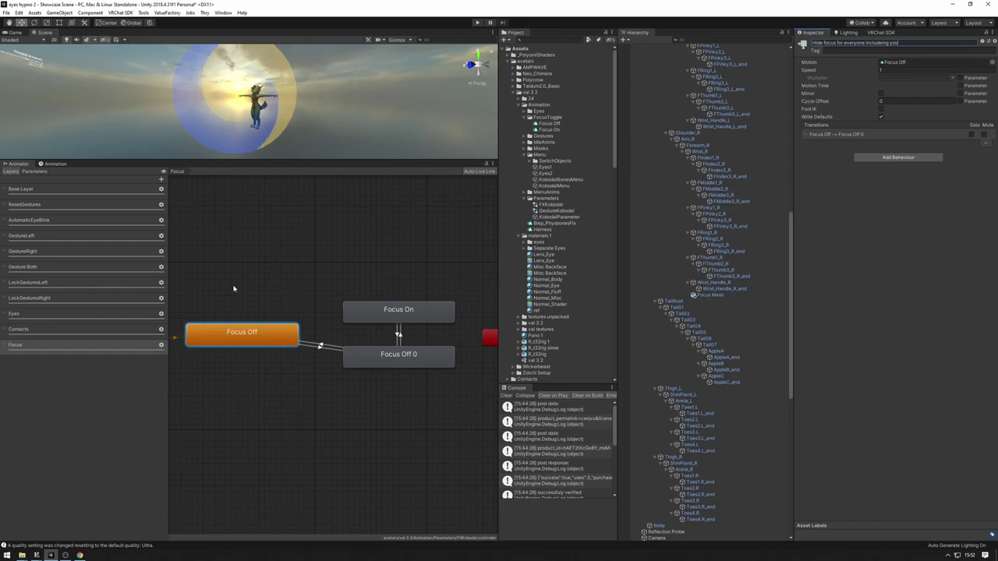
key("BackSpace")
key("BackSpace")
key("BackSpace")
key("BackSpace")
key("BackSpace")
key("BackSpace")
type("yourself")
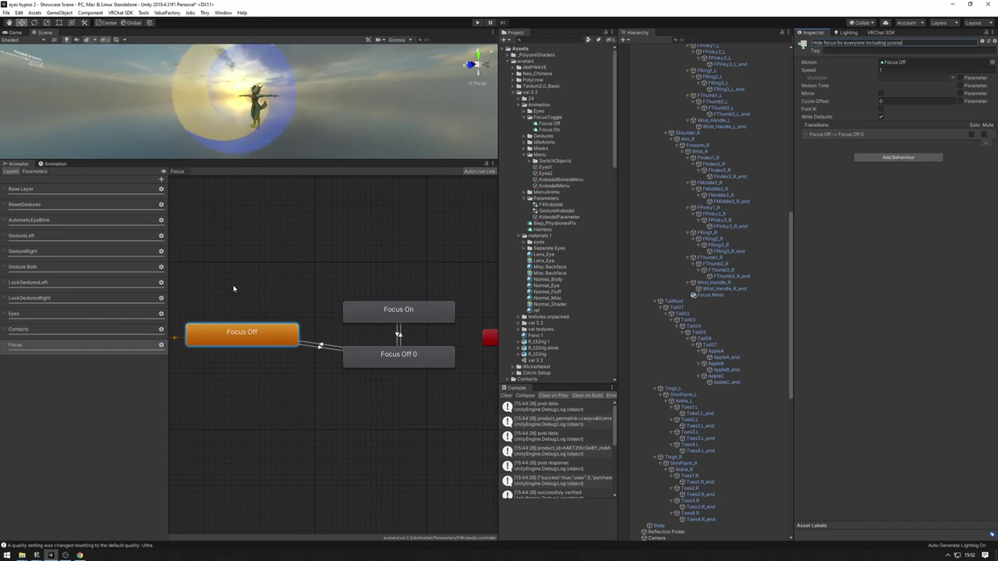
key("Return")
Step: Rename the Focus Off 0 state as "Hide focus for everyone"
left_click(263, 291)
middle_click_drag(263, 292, 325, 292)
scroll(340, 284, "down", 1)
left_click(293, 325)
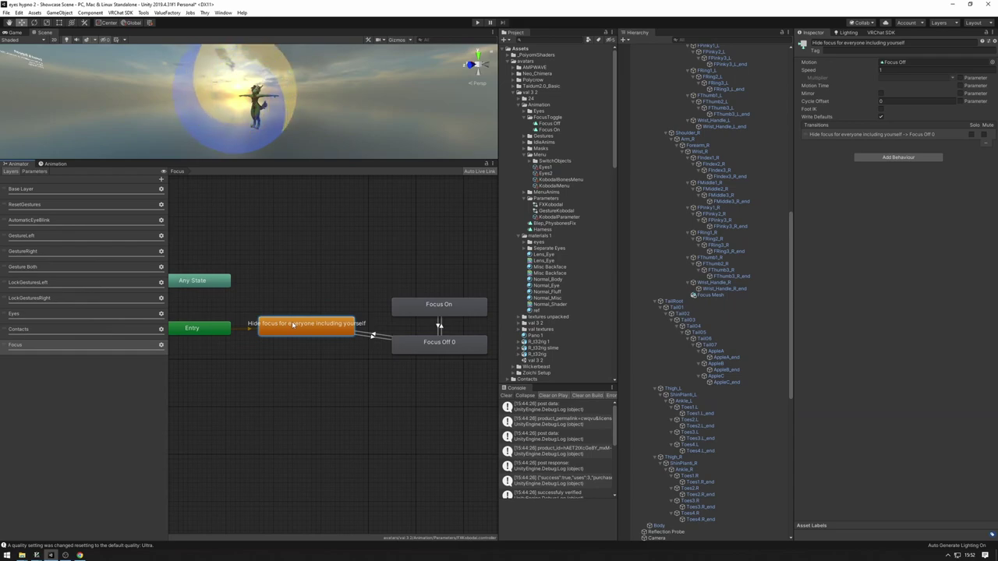
scroll(363, 324, "up", 3)
middle_click_drag(390, 334, 314, 327)
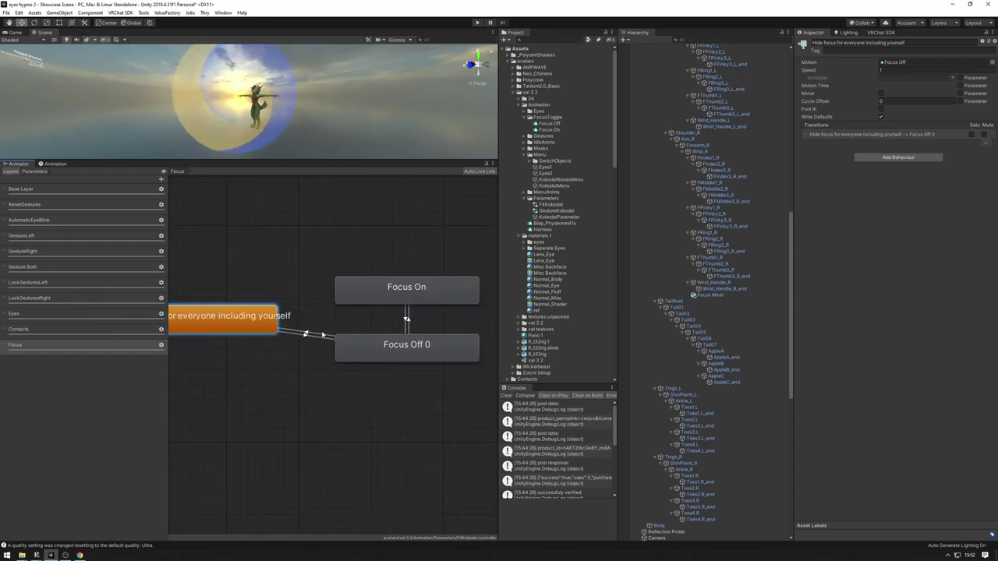
left_click(373, 342)
left_click(913, 43)
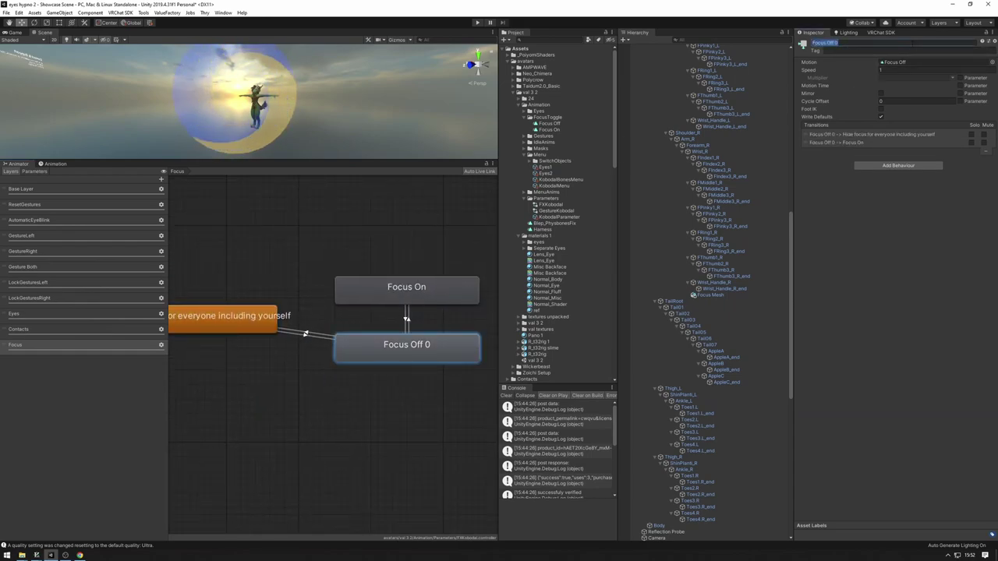
type("Hide focu")
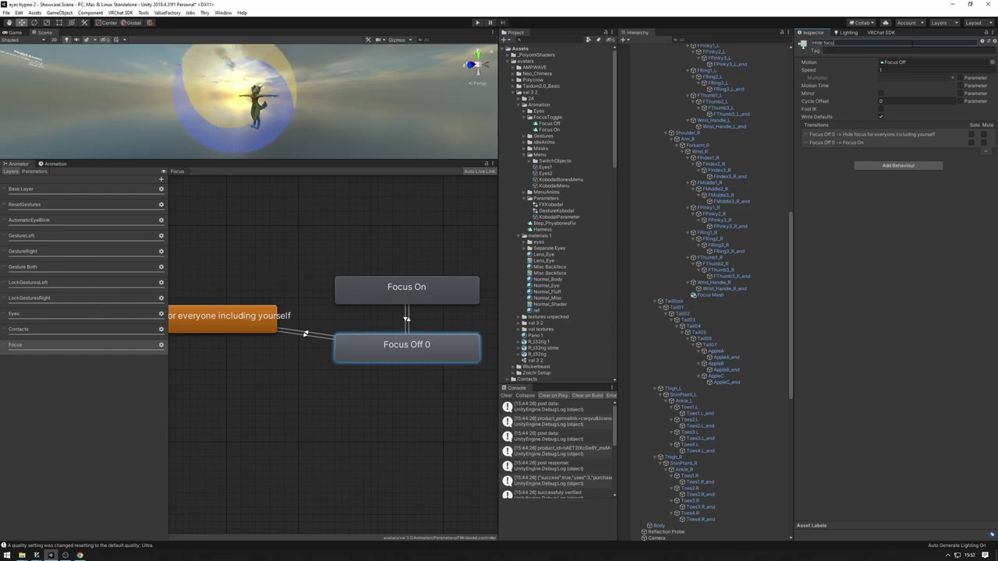
type("s for eve")
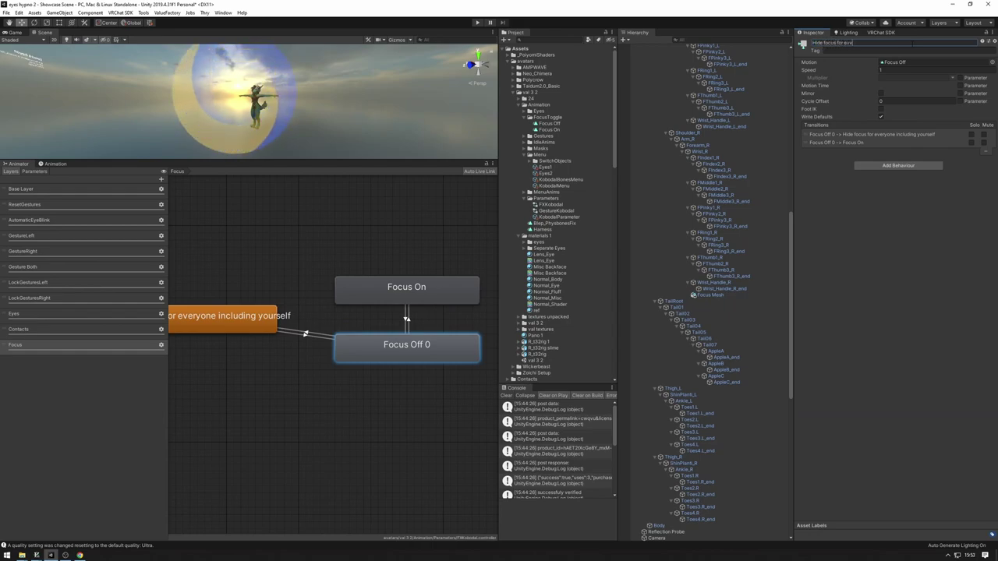
type("ryone else")
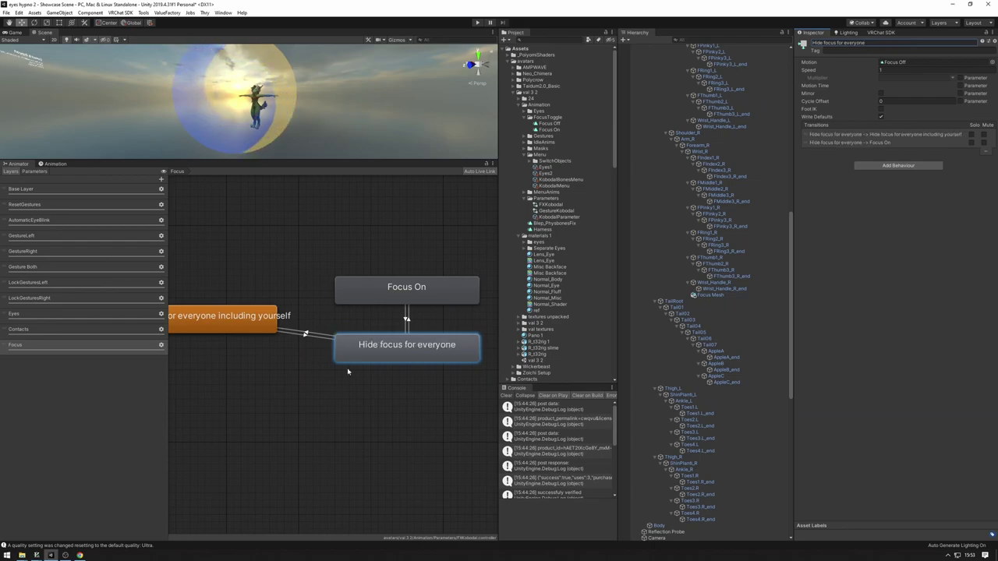
left_click_drag(340, 358, 348, 357)
Step: Rename the Focus On state as "Show focus for everyone (not including you)" and realign the hide state beneath it
left_click(899, 42)
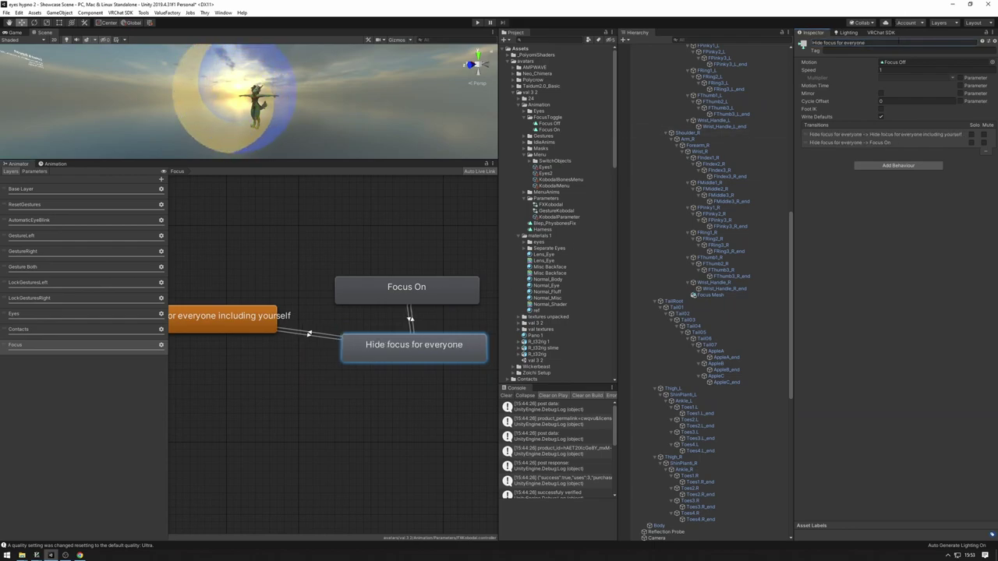
left_click(358, 287)
key("Home")
key("ctrl+shift+Right")
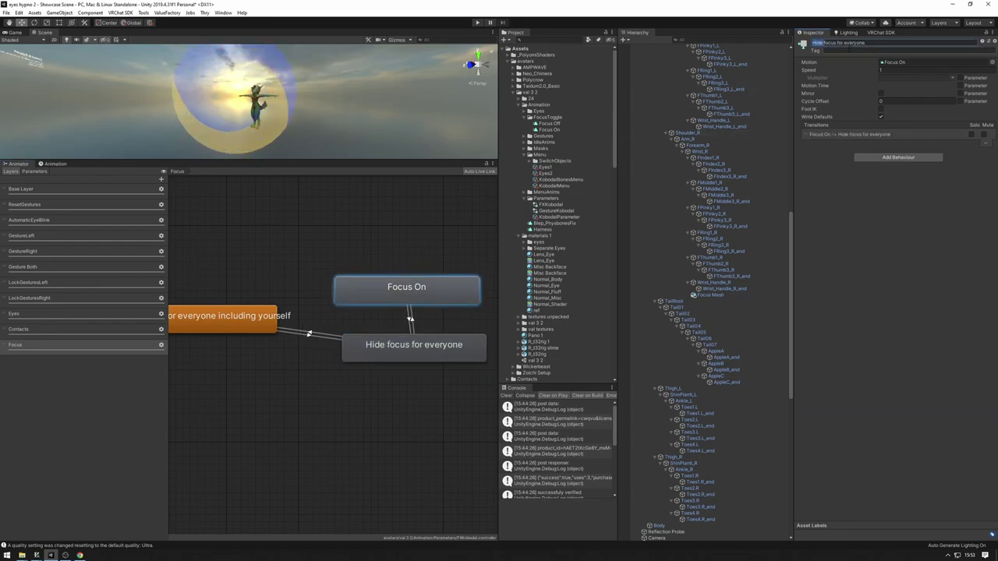
type("Show focus for everyone (n")
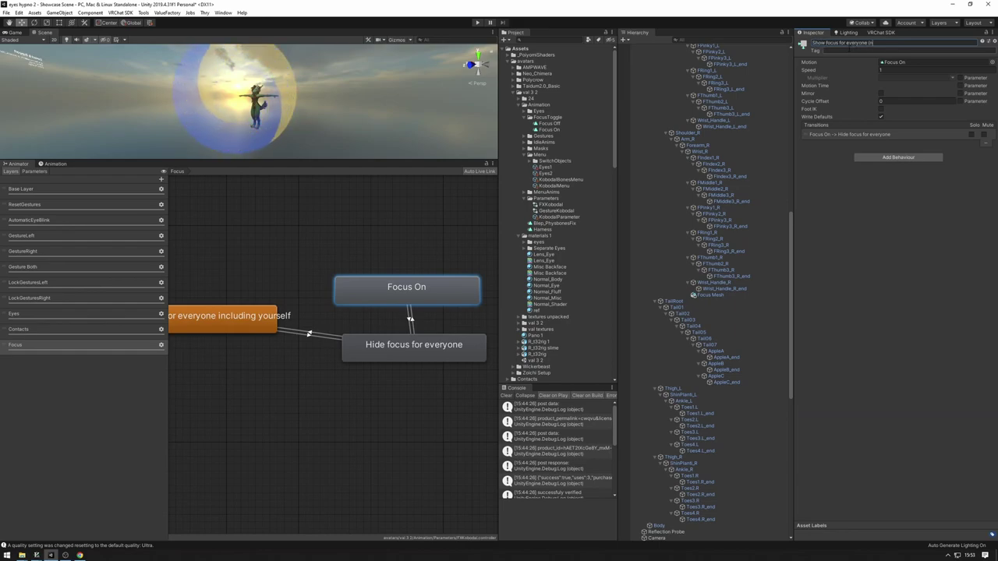
type("ot including you)")
key("Return")
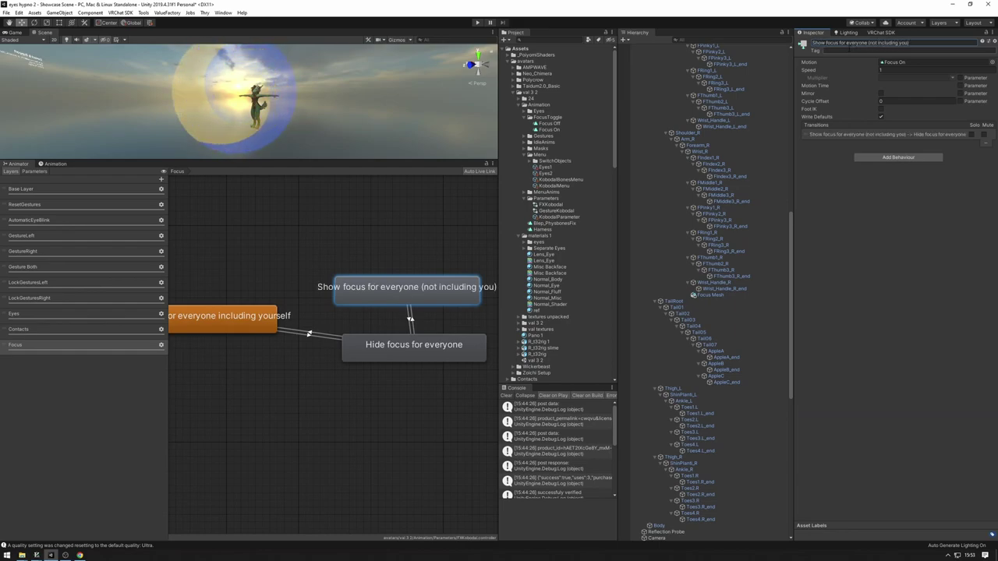
left_click(413, 347)
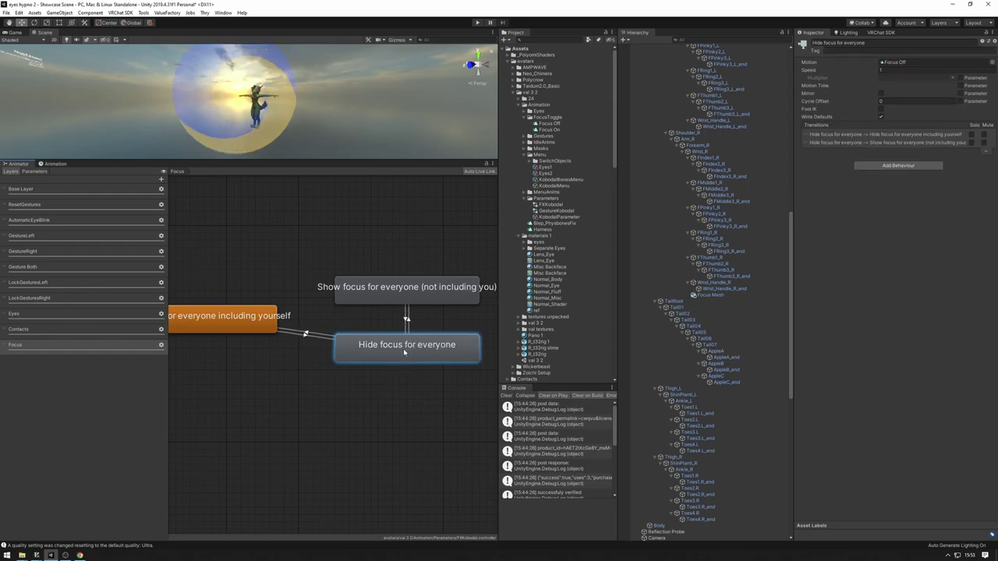
Step: Examine the motion and transitions of each of the three states in the Focus layer
left_click(205, 318)
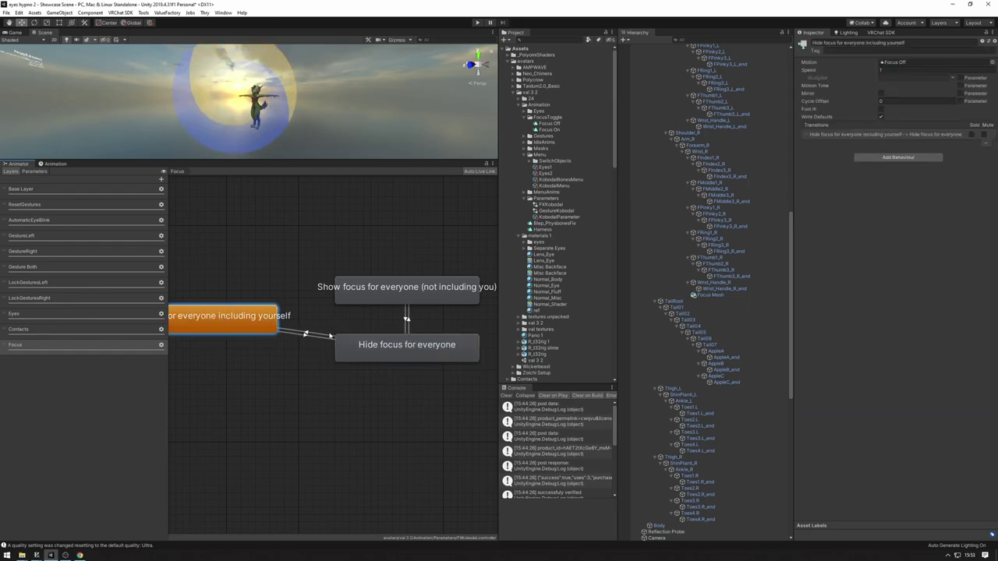
left_click(453, 358)
left_click(421, 288)
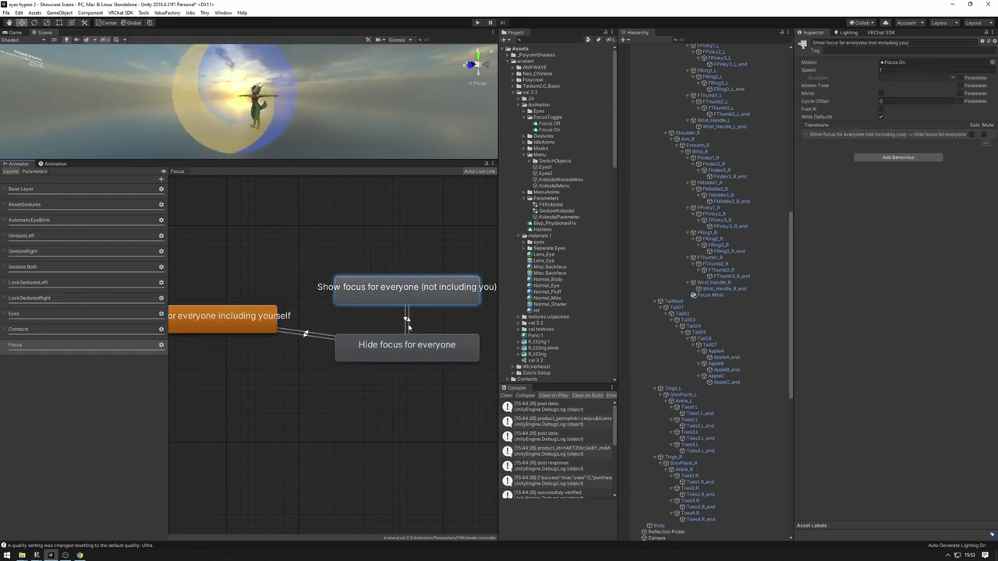
left_click(195, 322)
scroll(269, 315, "down", 1)
middle_click_drag(196, 322, 287, 321)
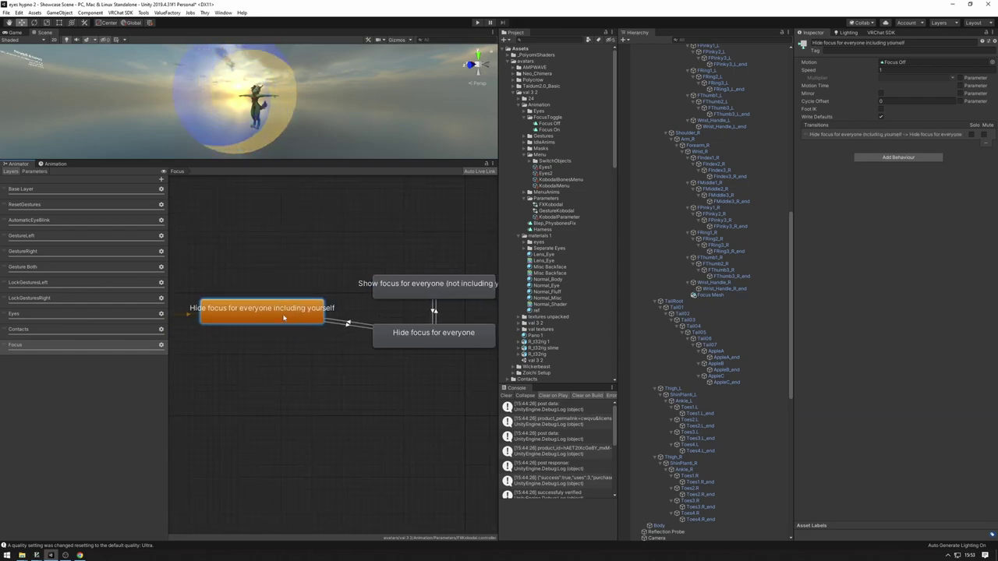
left_click(417, 341)
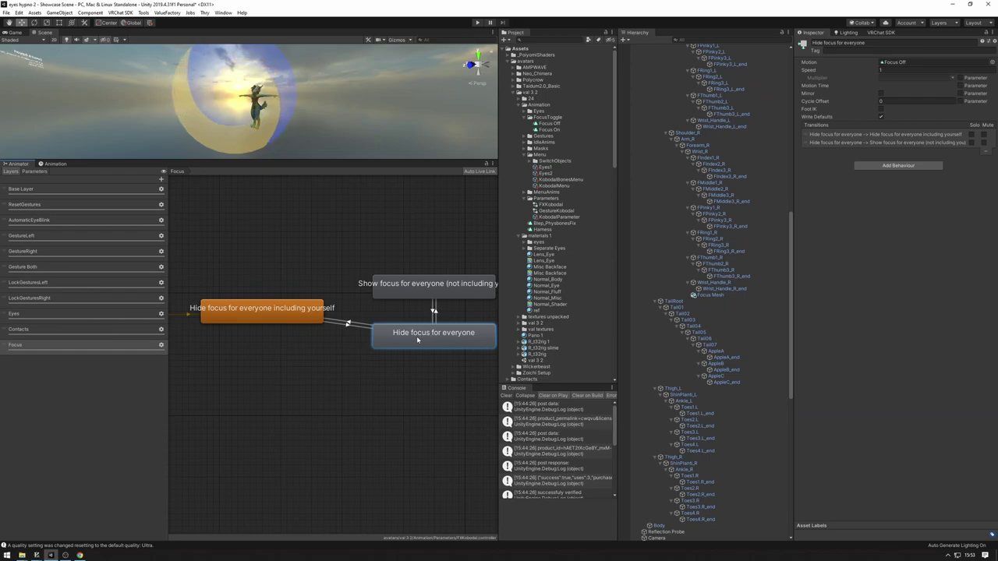
left_click(239, 311)
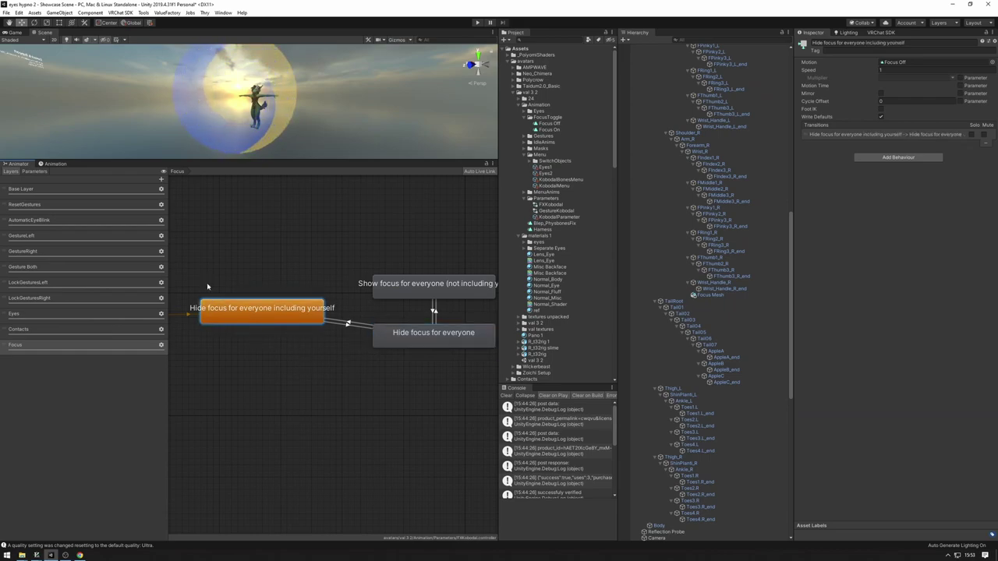
left_click(297, 333)
left_click(434, 288)
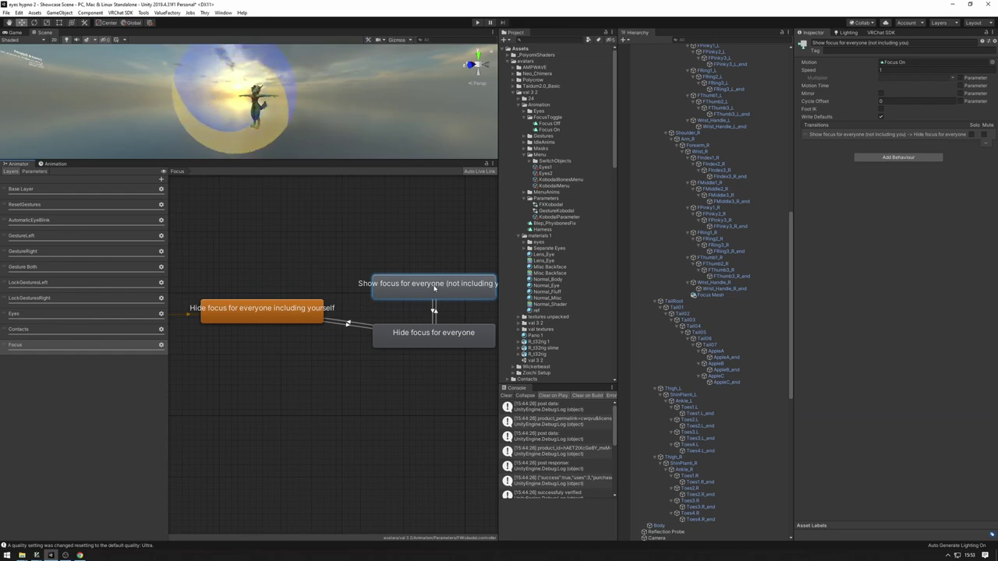
Step: Set duration and exit time to 0 and disable Fixed Duration and Has Exit Time on the transition from the default state to "Hide focus for everyone"
middle_click_drag(421, 258, 408, 260)
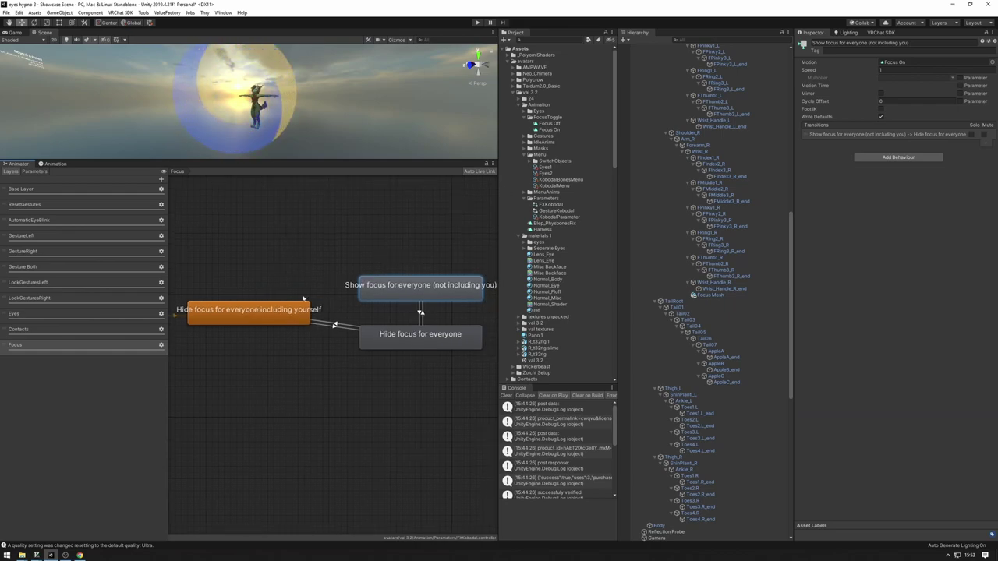
scroll(303, 299, "up", 1)
left_click(340, 329)
scroll(343, 332, "up", 2)
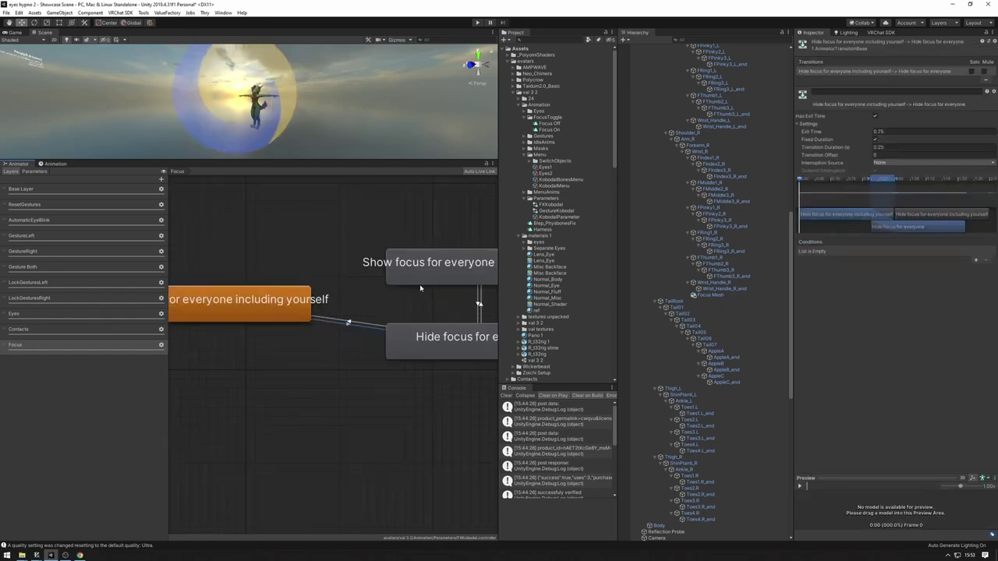
left_click(891, 148)
type("0")
left_click(887, 133)
type("0")
left_click(876, 140)
left_click(878, 116)
Step: Set duration and exit time to 0 and disable Fixed Duration and Has Exit Time on the transition back to the default state
left_click(355, 319)
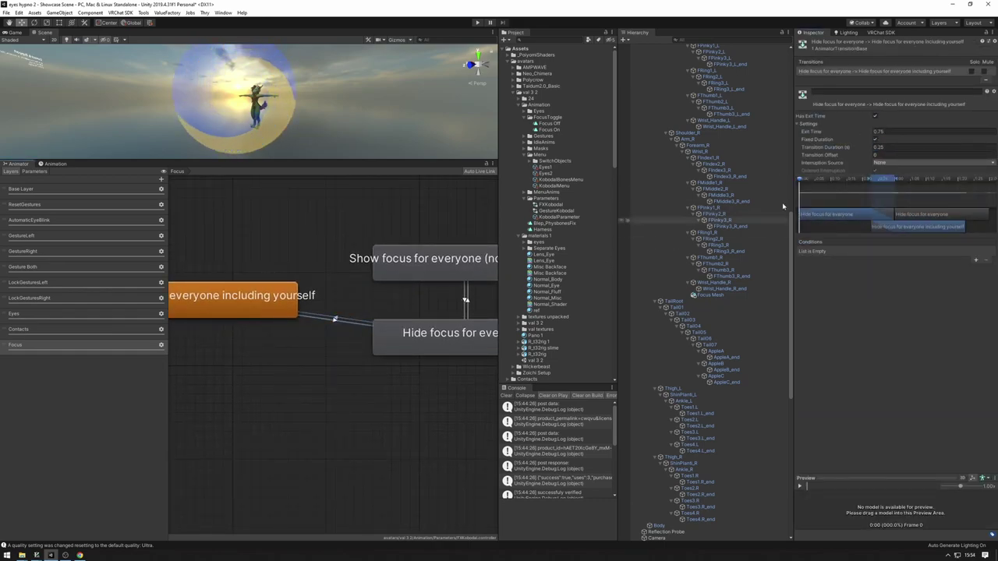
left_click(894, 153)
left_click(896, 147)
type("0")
left_click(887, 132)
type("0")
left_click(875, 139)
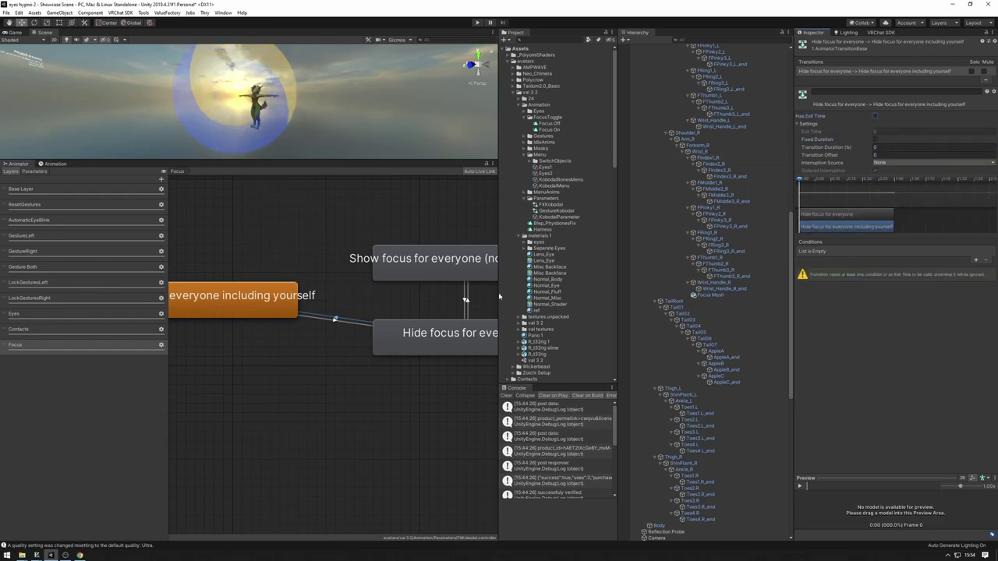
Step: Set duration and exit time to 0 and disable Fixed Duration and Has Exit Time on the transition from the show state to "Hide focus for everyone"
left_click(466, 306)
left_click(879, 146)
type("0")
left_click(880, 131)
type("0")
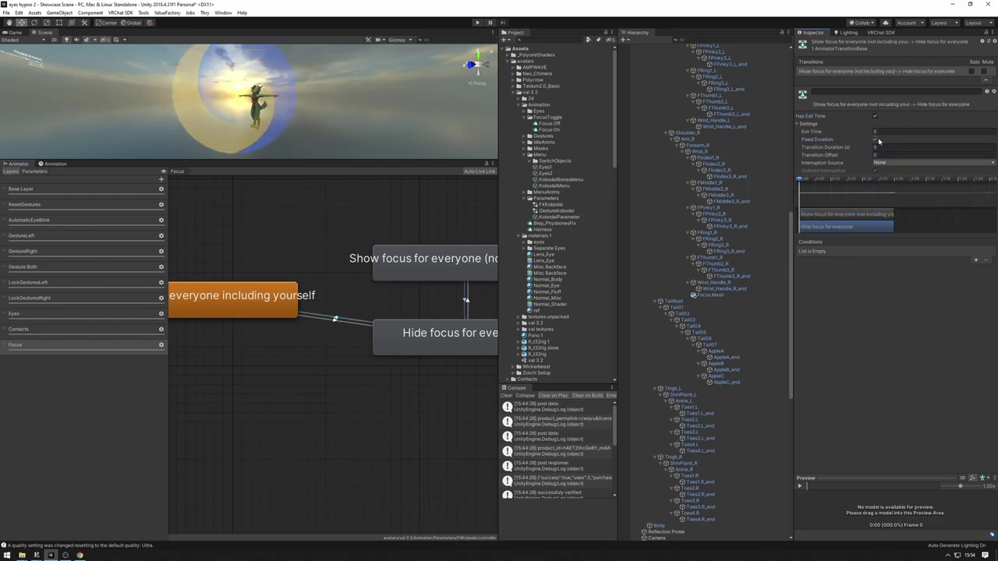
left_click(875, 139)
left_click(875, 115)
Step: Zero the duration and exit time and disable Fixed Duration and Has Exit Time on the transition from "Hide focus for everyone" to the show state
left_click(469, 295)
left_click(884, 147)
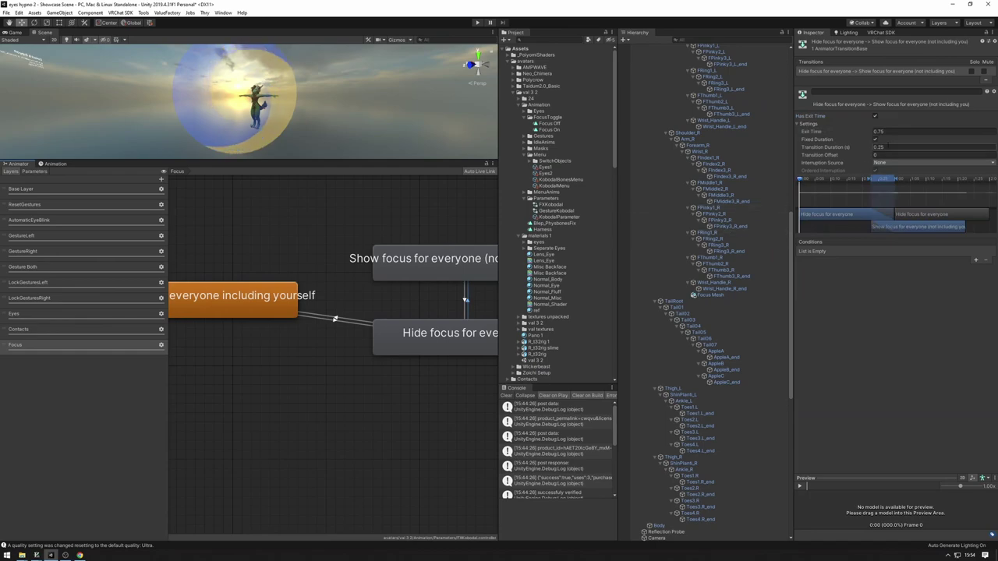
type("0")
left_click(883, 132)
type("0")
left_click(876, 116)
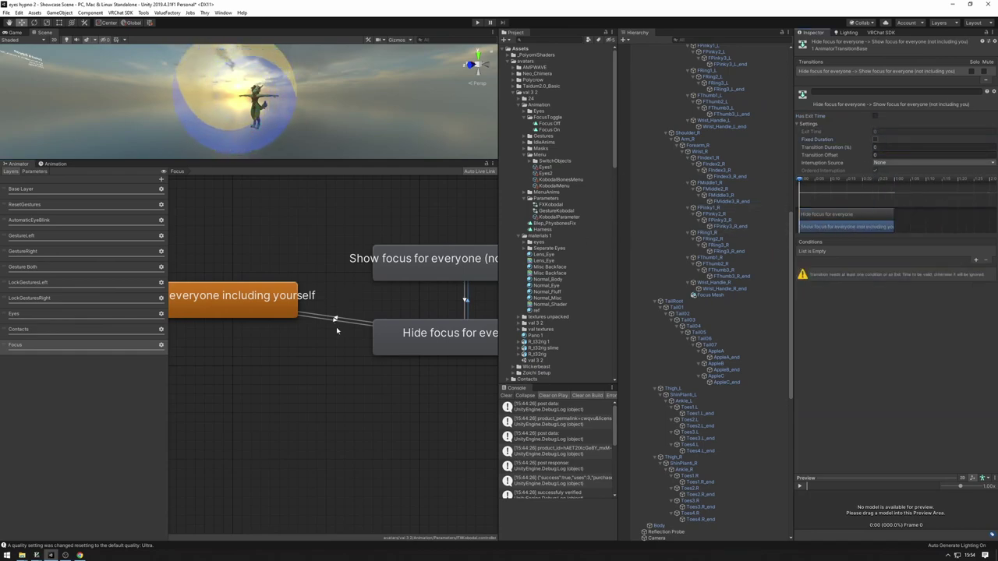
Step: Add an IsLocal false condition to the transition from "Hide focus for everyone including yourself" to "Hide focus for everyone"
left_click(335, 319)
middle_click_drag(338, 291, 333, 287)
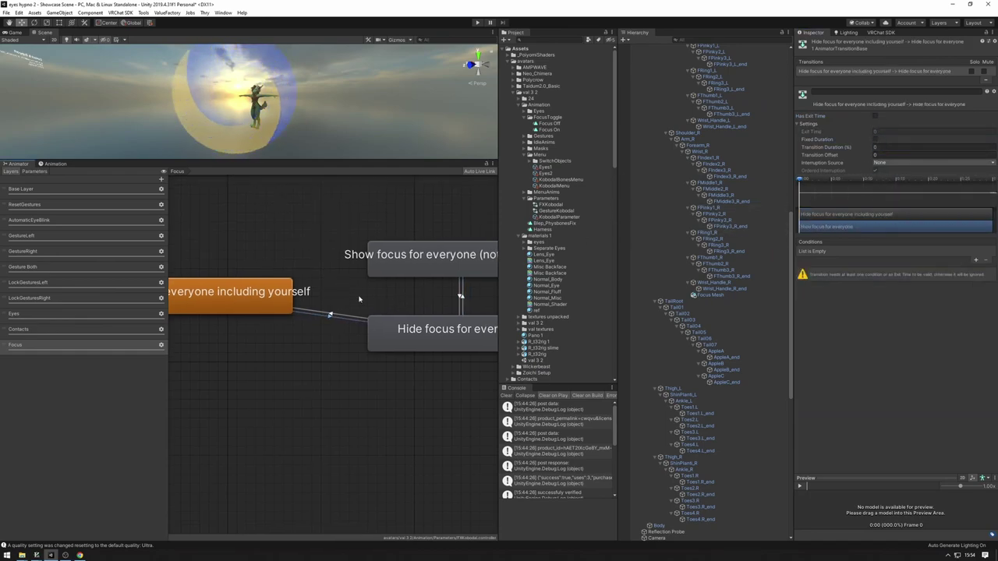
scroll(398, 308, "down", 3)
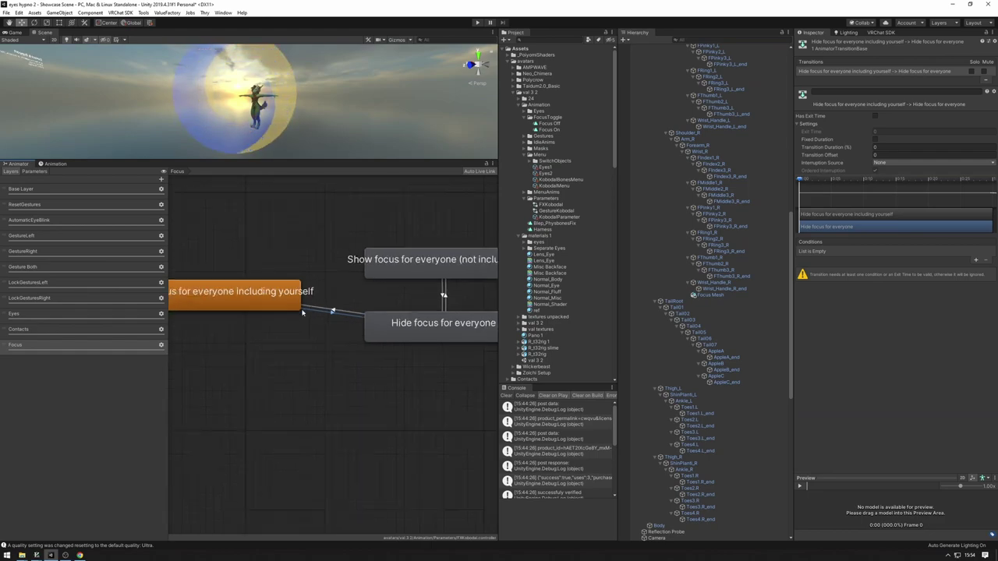
left_click(290, 310)
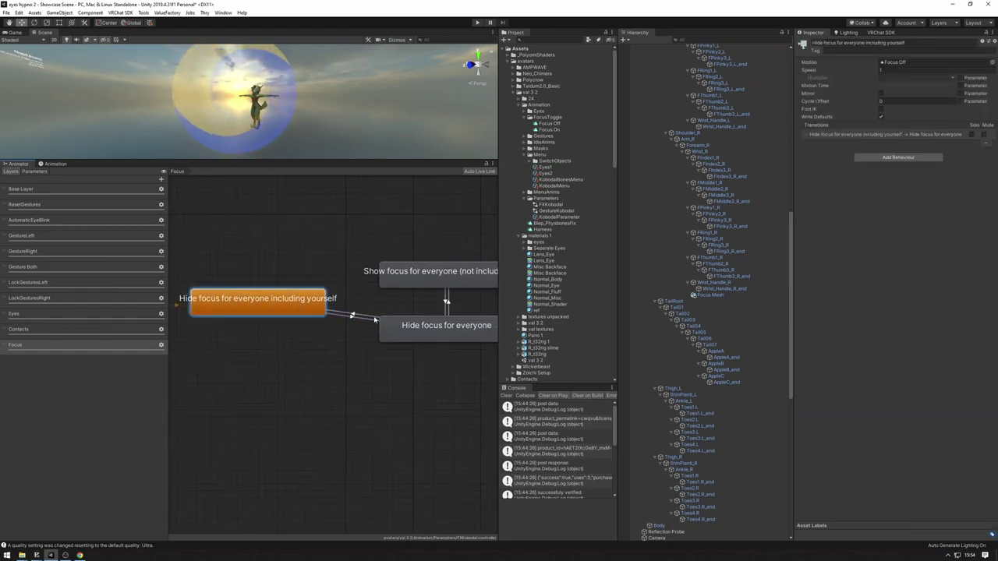
left_click(430, 337)
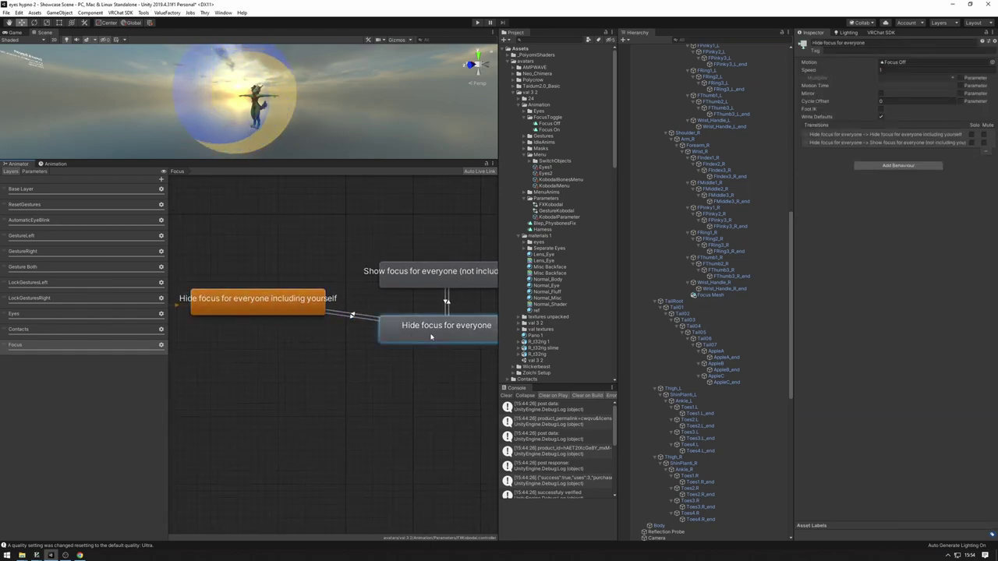
left_click(351, 316)
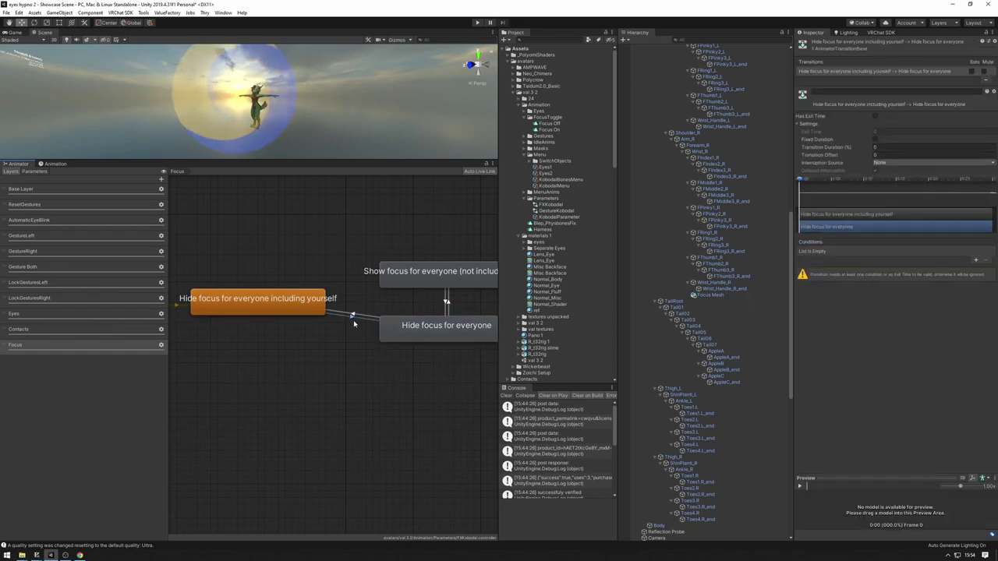
left_click(974, 261)
left_click(830, 252)
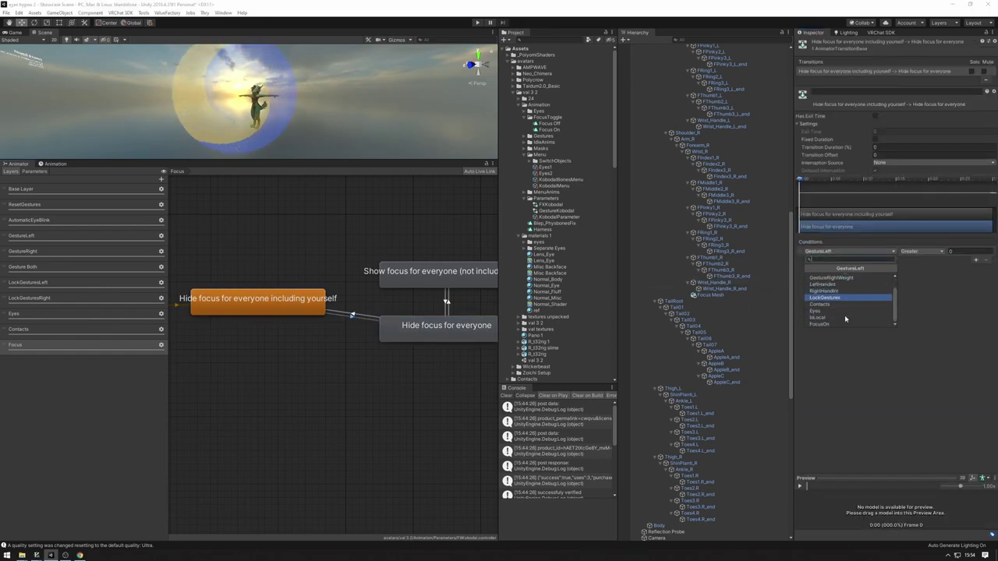
left_click(833, 324)
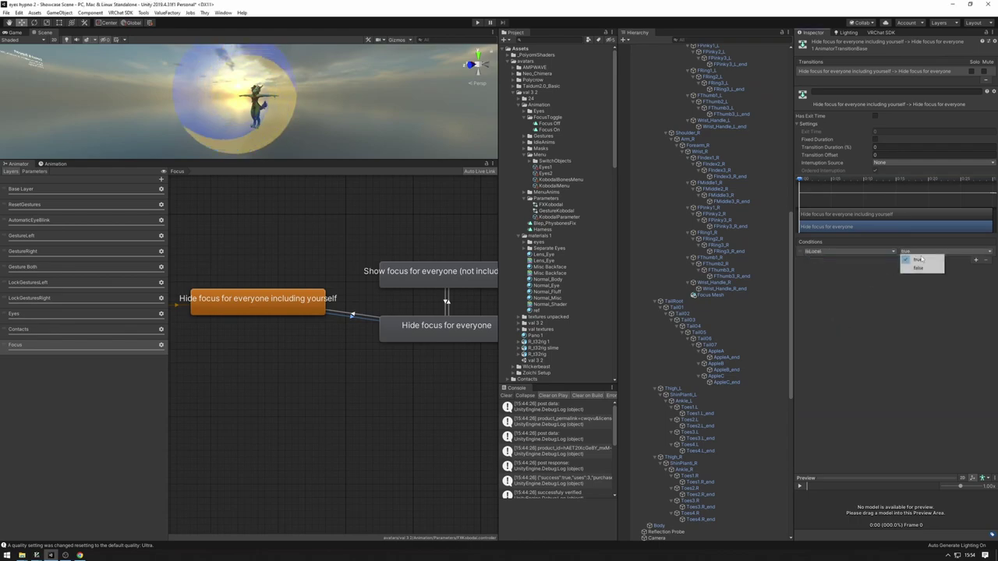
left_click(919, 268)
left_click(362, 357)
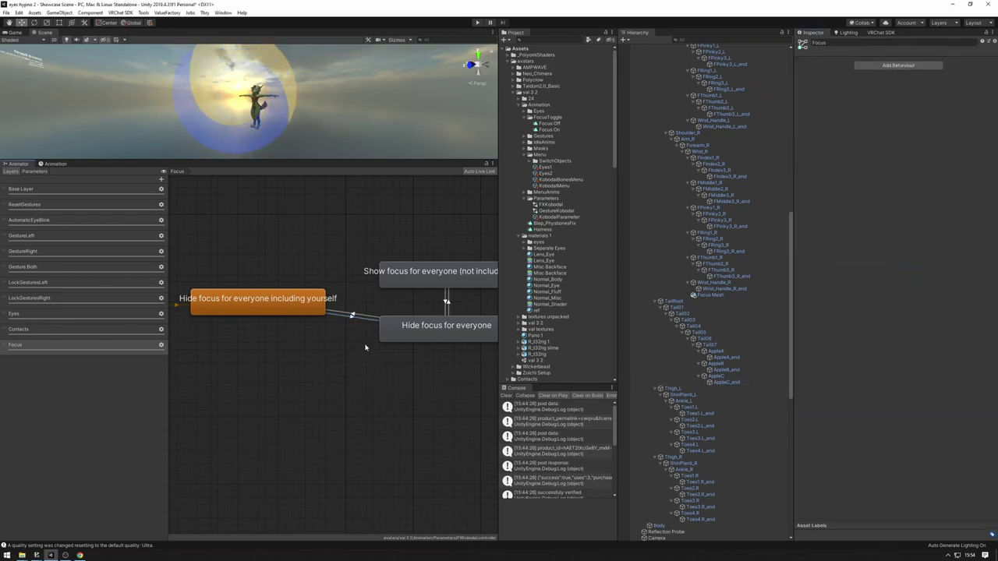
Step: Add an IsLocal condition to the transition from "Hide focus for everyone" back to "Hide focus for everyone including yourself"
left_click(364, 317)
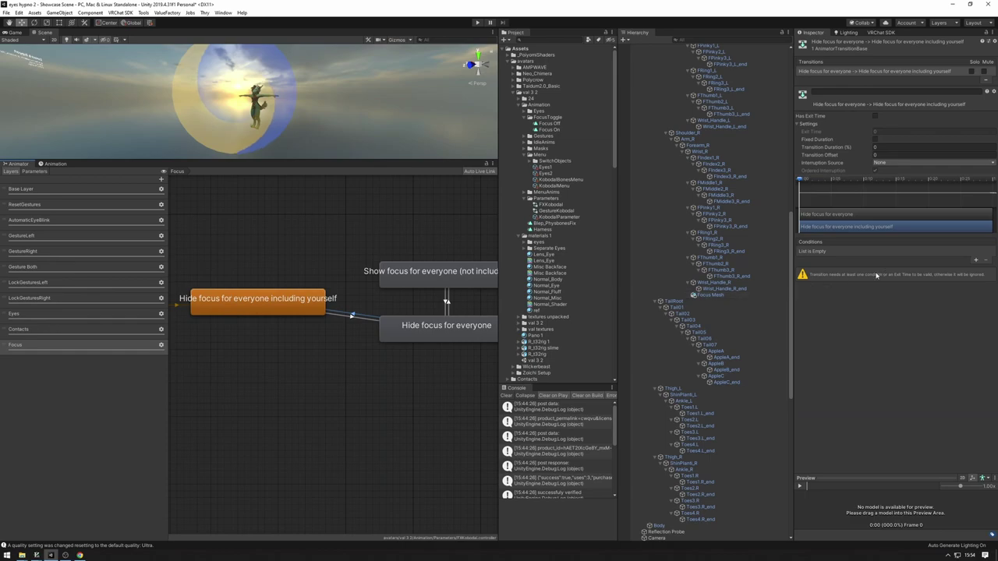
scroll(312, 316, "up", 2)
middle_click_drag(325, 318, 467, 325)
middle_click_drag(383, 310, 352, 310)
middle_click_drag(254, 306, 320, 289)
left_click(976, 259)
left_click(849, 251)
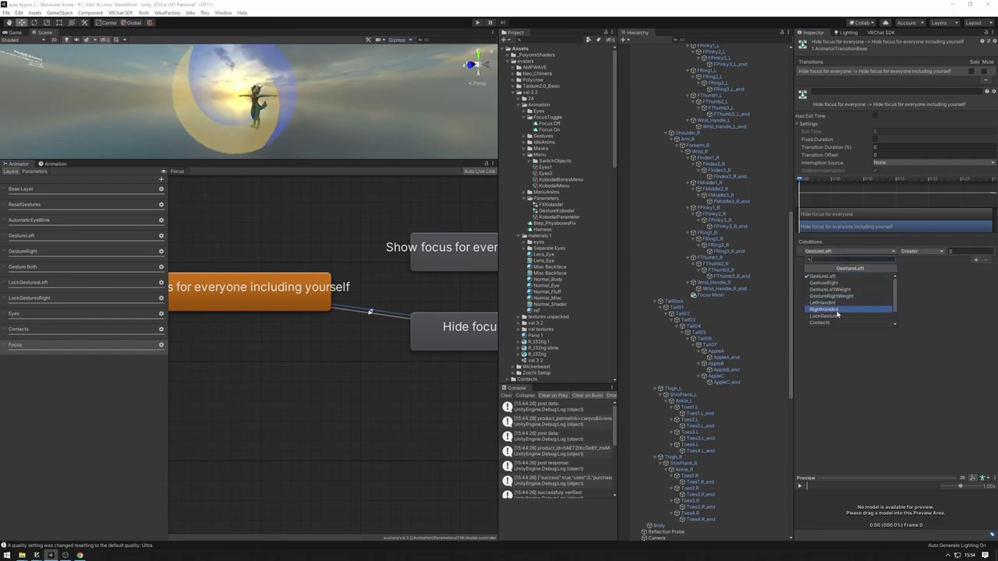
left_click(827, 323)
Step: Add a FocusOn true condition to the transition from "Hide focus for everyone" to "Show focus for everyone (not including you)"
middle_click_drag(424, 280, 328, 289)
scroll(327, 289, "down", 3)
left_click(387, 317)
left_click(386, 301)
scroll(384, 303, "up", 4)
left_click(348, 341)
left_click(369, 270)
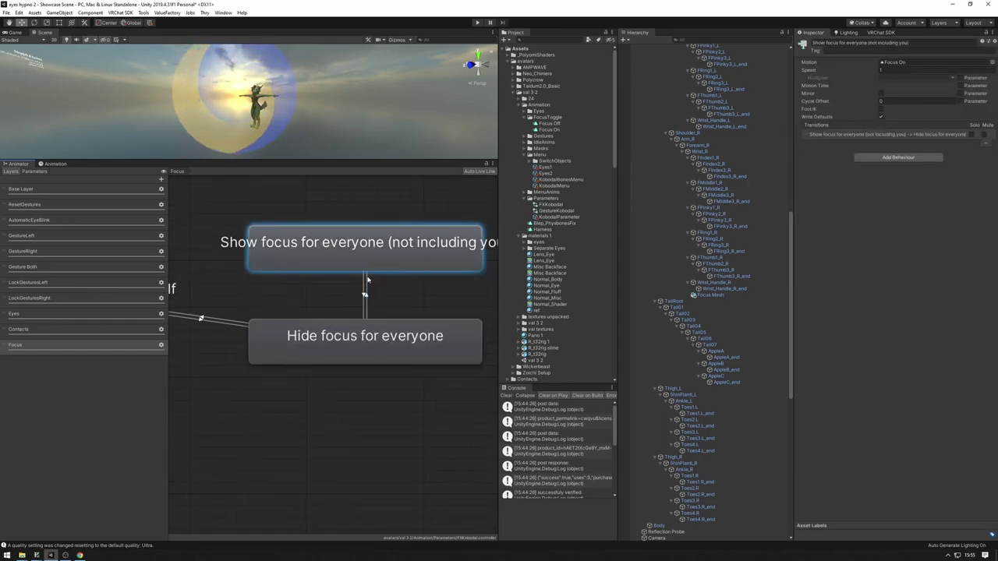
left_click(367, 295)
left_click(977, 261)
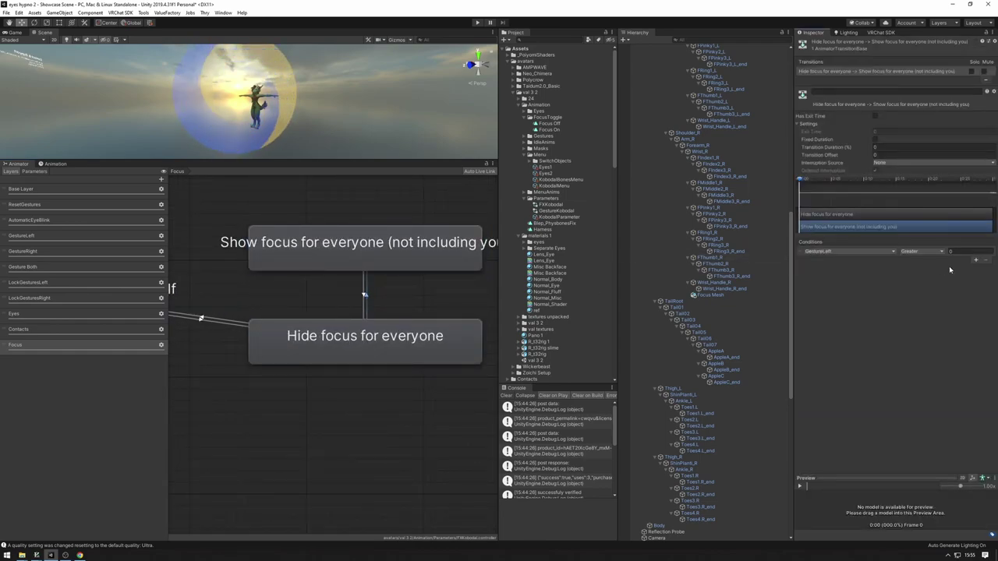
left_click(862, 251)
left_click(840, 326)
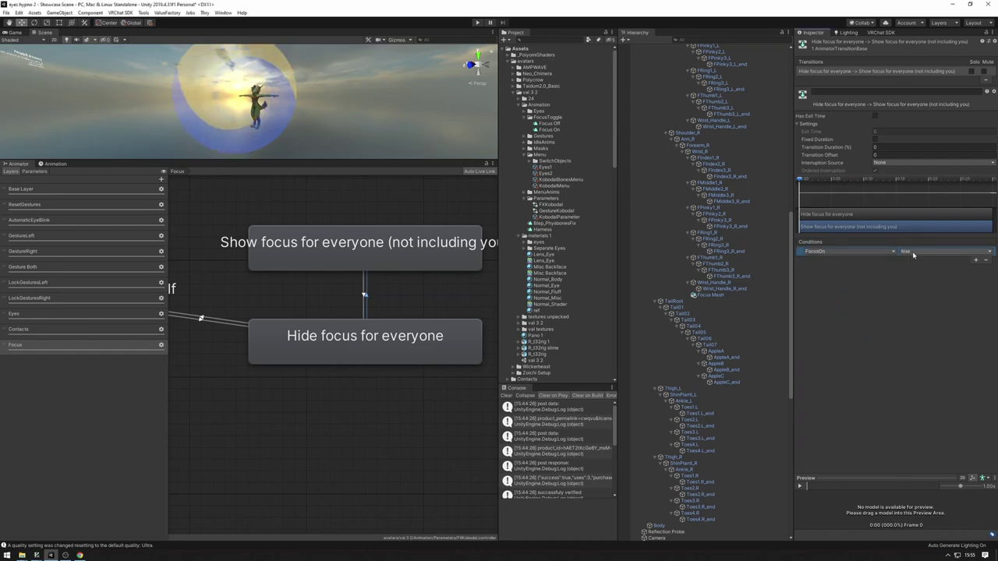
Step: Add a FocusOn false condition to the transition from "Show focus for everyone (not including you)" to "Hide focus for everyone"
left_click(364, 296)
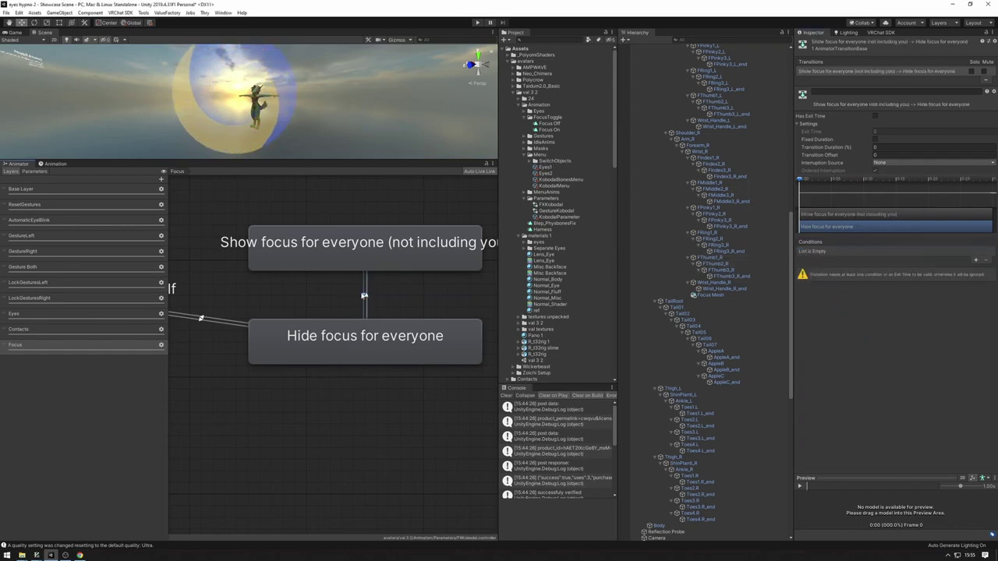
left_click(978, 261)
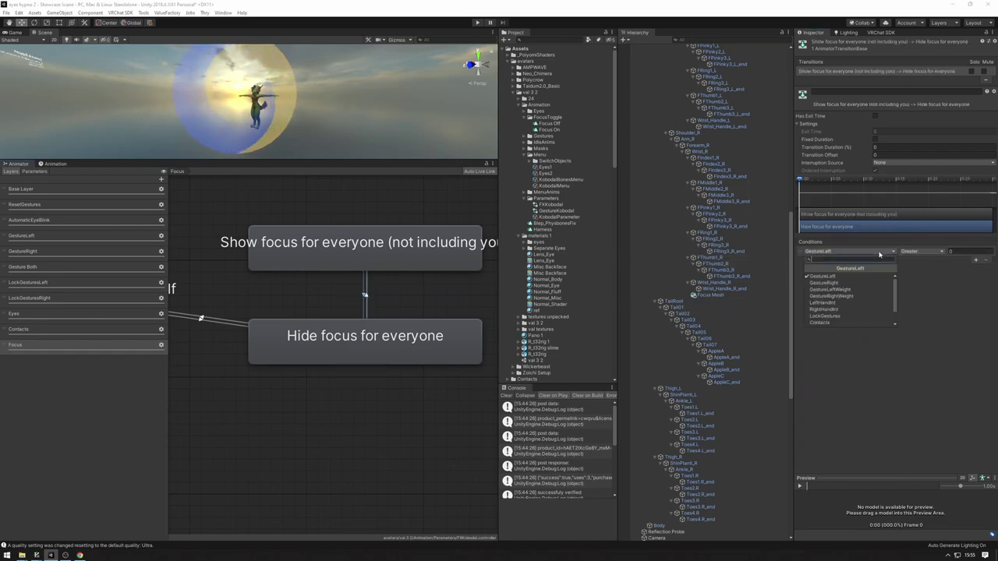
left_click(858, 252)
left_click(849, 308)
left_click(924, 251)
left_click(919, 269)
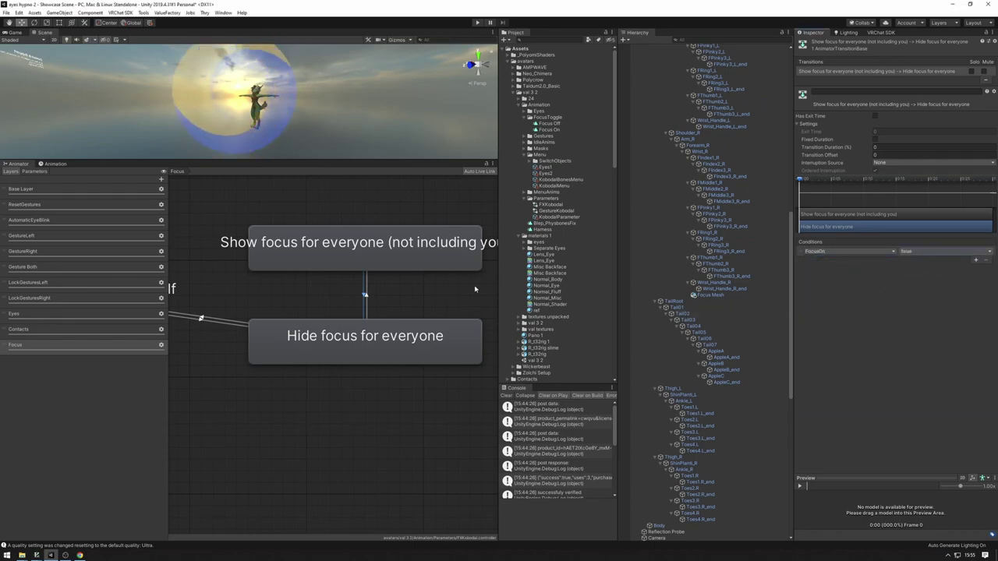
left_click(437, 300)
Step: Review the Focus layer's default, hide and show states and the conditions on the transitions linking them
scroll(401, 308, "down", 3)
middle_click_drag(356, 312, 420, 254)
scroll(385, 320, "down", 1)
scroll(394, 288, "down", 1)
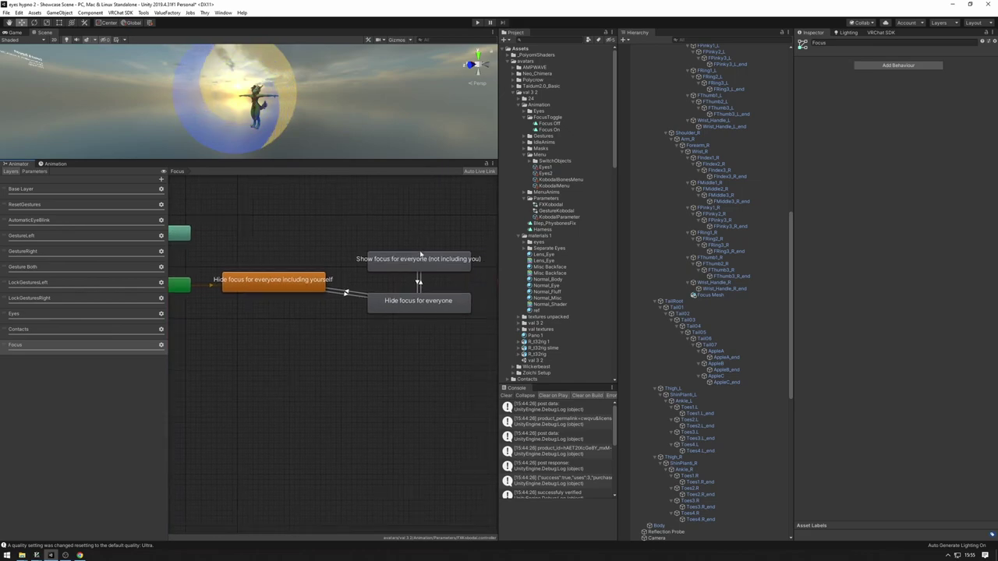
left_click_drag(211, 239, 339, 313)
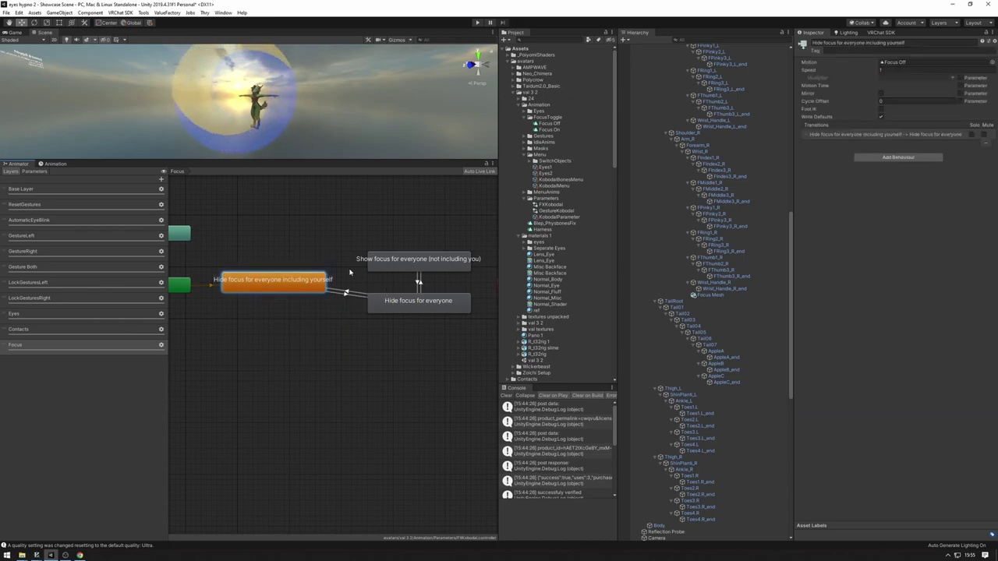
mouse_move(336, 228)
left_mouse_down()
mouse_move(495, 341)
mouse_move(349, 238)
left_mouse_up()
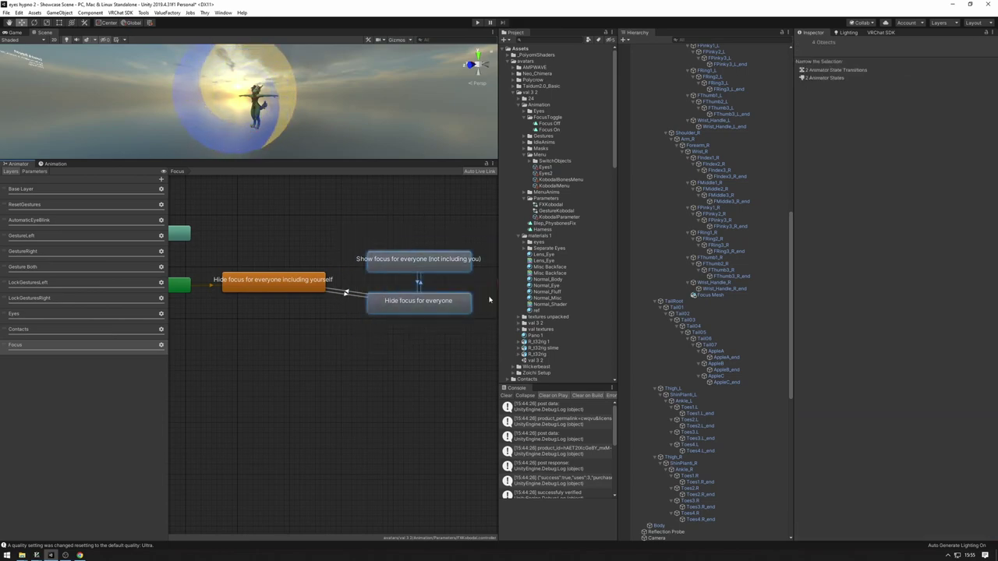
middle_click_drag(461, 277, 435, 282)
left_click(386, 212)
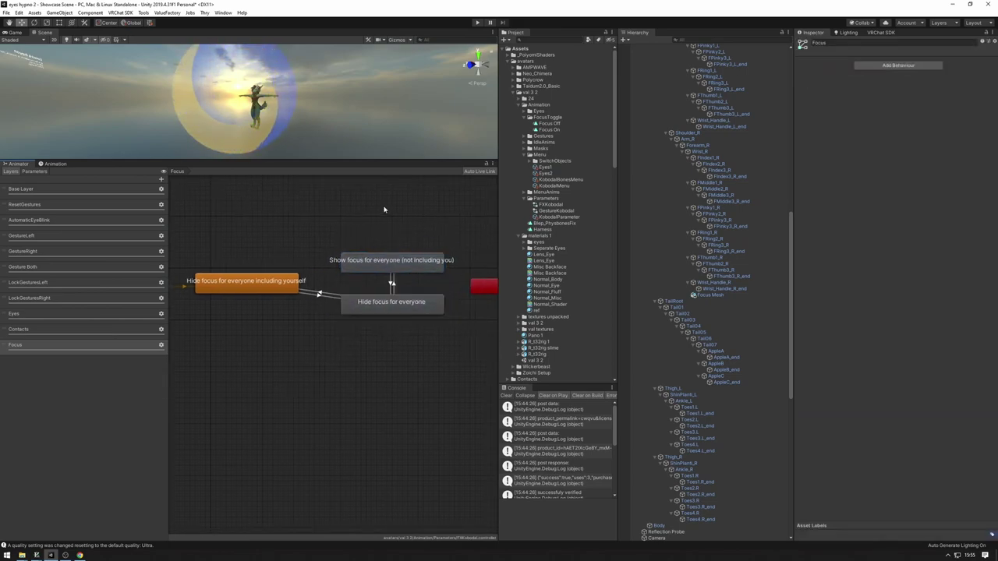
left_click(363, 309)
middle_click_drag(370, 305, 365, 304)
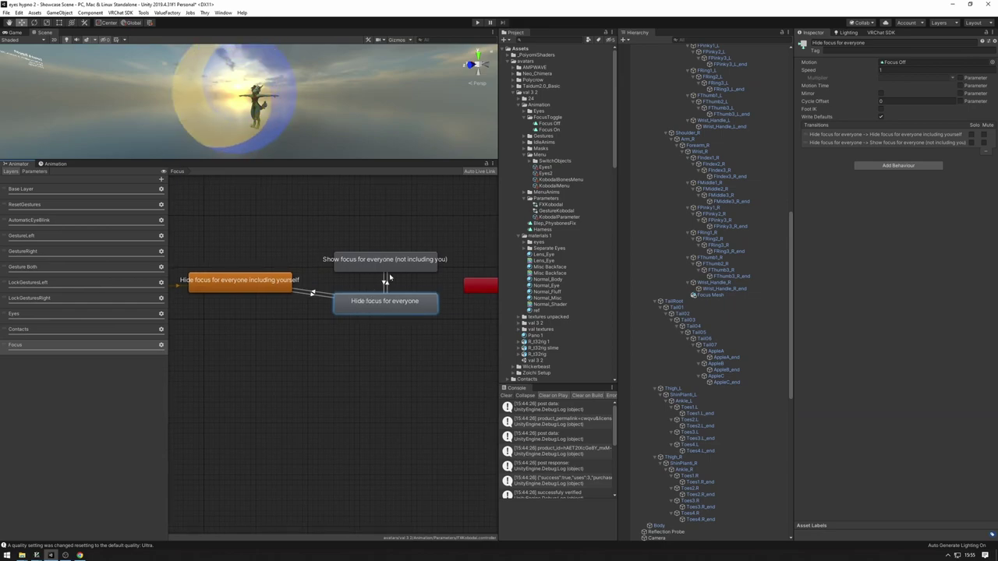
left_click(388, 288)
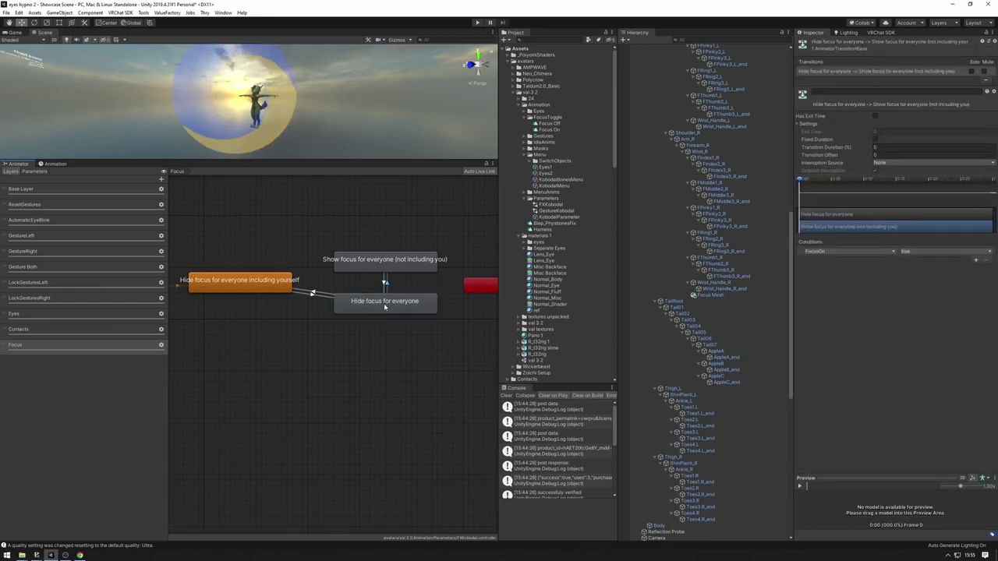
left_click(389, 271)
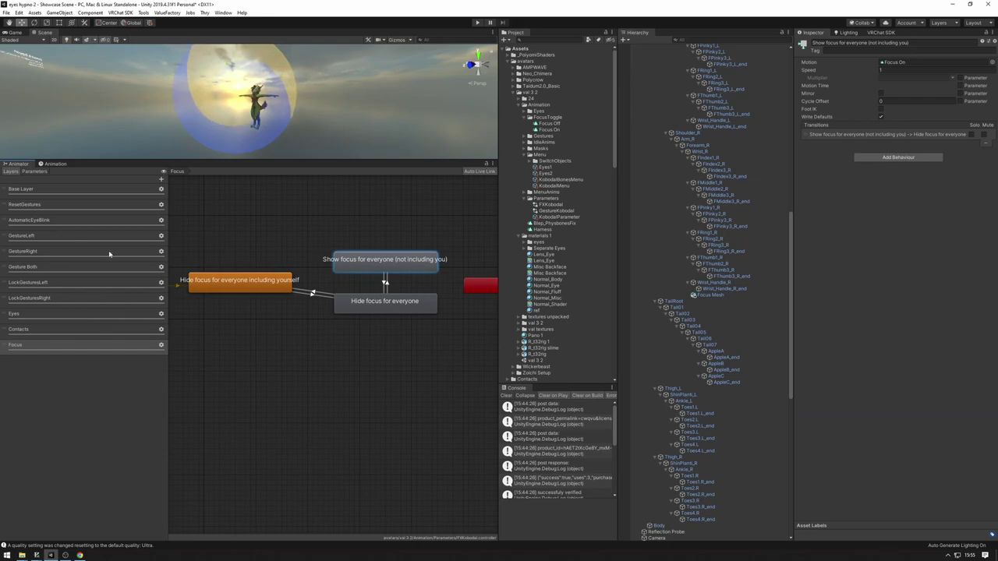
Step: Check the animator's parameter list and the two transitions between the show and hide states
left_click(35, 171)
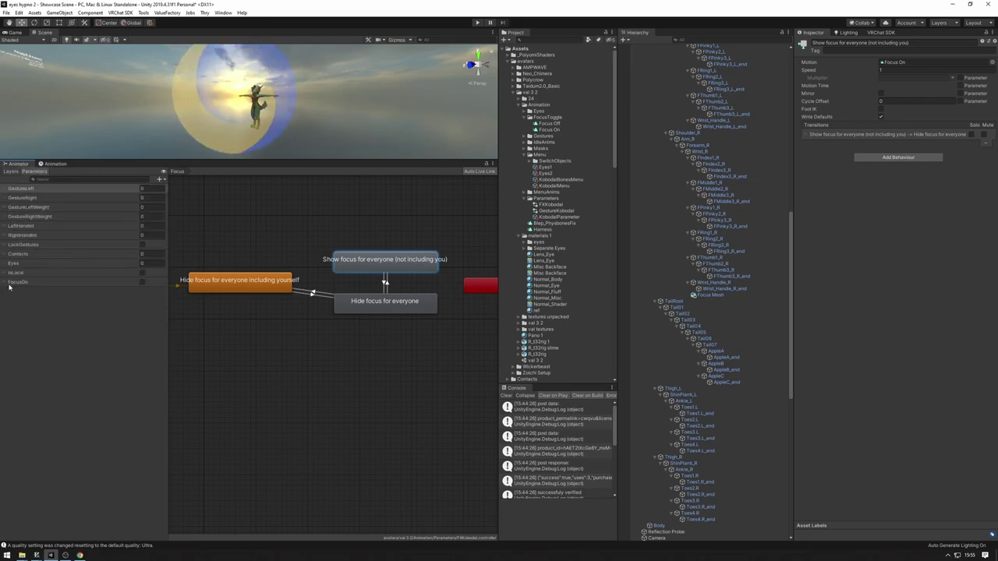
left_click(11, 172)
left_click(408, 248)
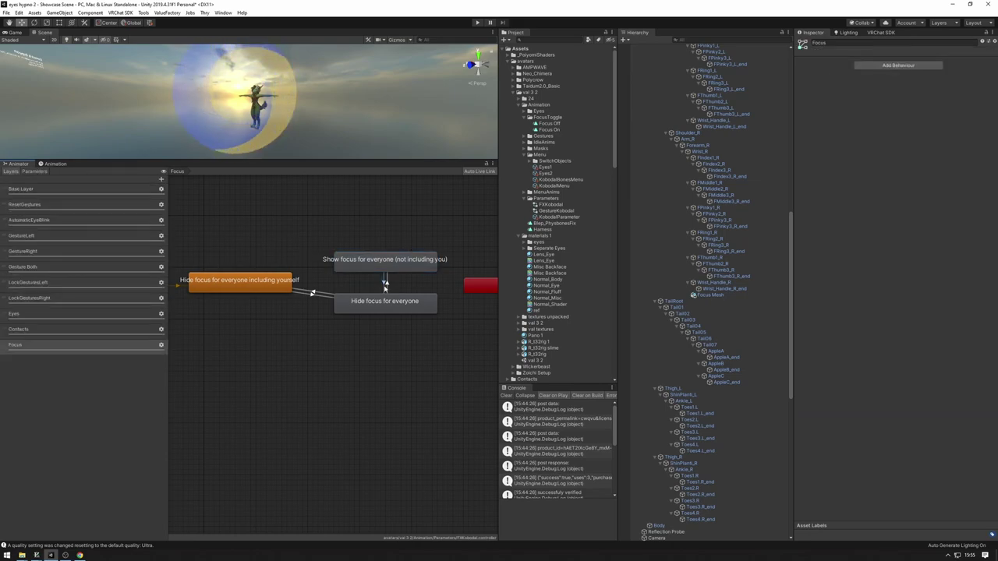
left_click(383, 283)
left_click(387, 283)
left_click(447, 250)
middle_click_drag(455, 257, 450, 256)
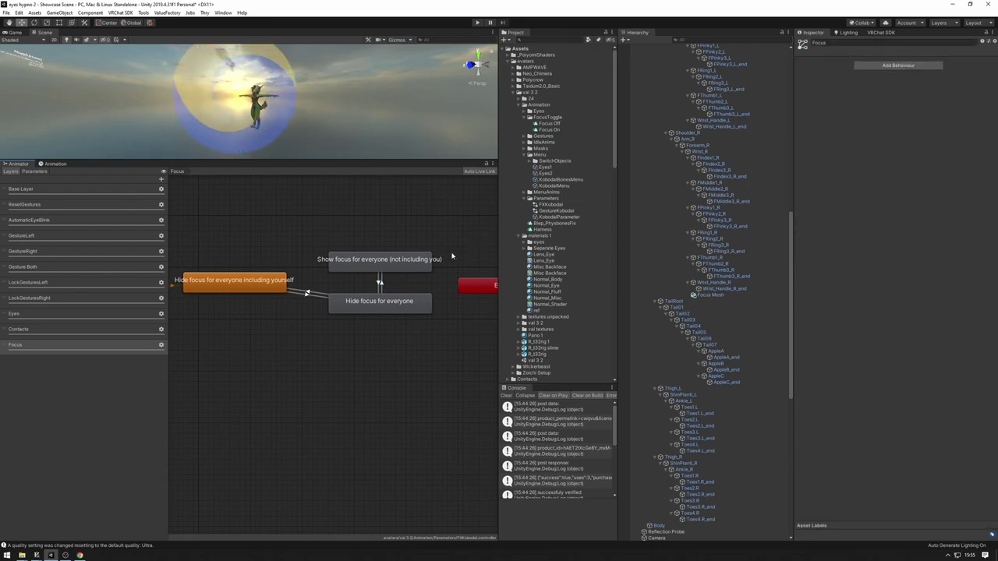
Step: Check the FocusOn parameter's name in the animator and delete the FocusToggle entry from KobodalParameter
left_click(34, 172)
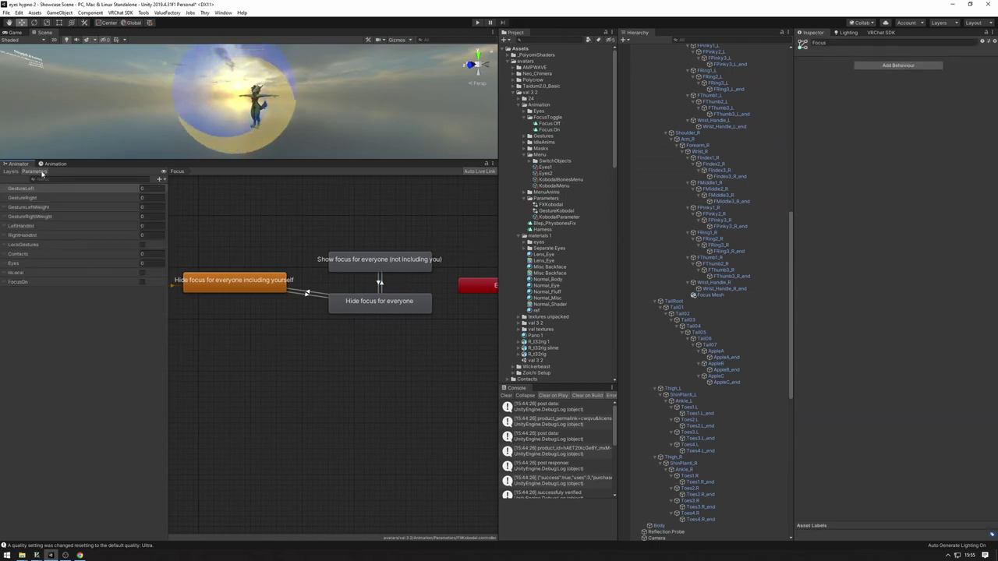
double_click(18, 283)
key("Return")
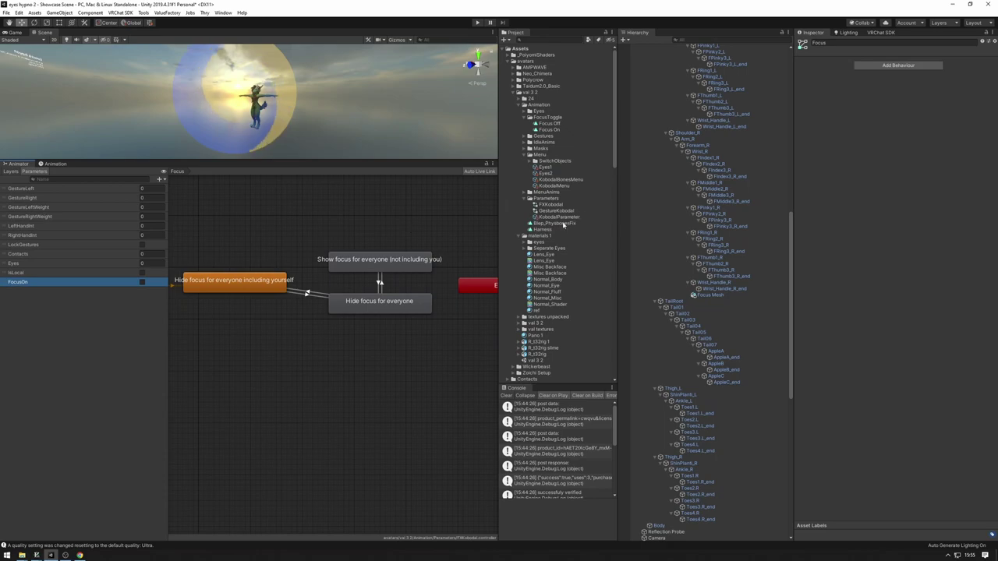
left_click(566, 218)
left_click(831, 209)
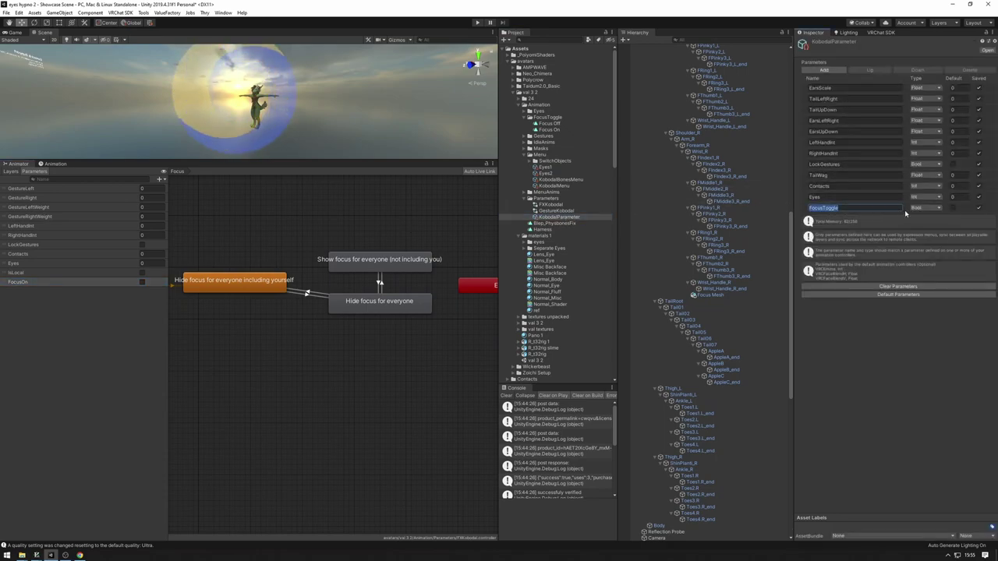
left_click(969, 70)
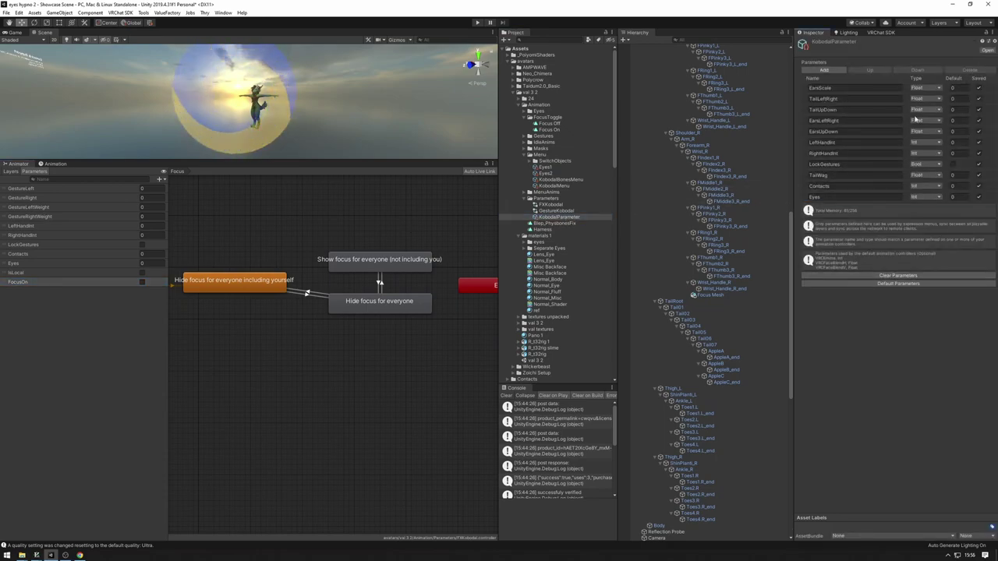
Step: Add a parameter named FocusOn to KobodalParameter and set its type to Bool
left_click(824, 69)
type("FocusOn")
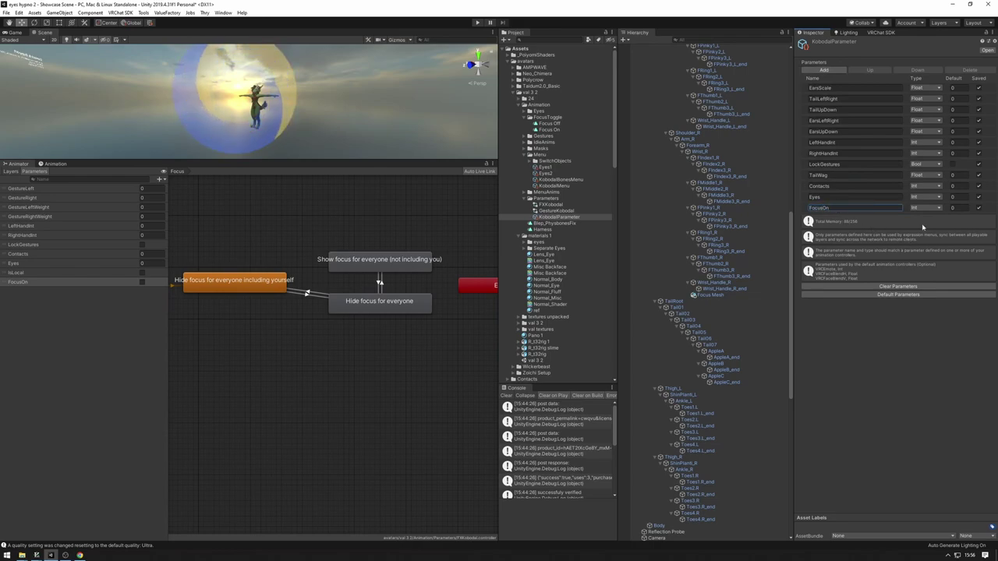
left_click(925, 208)
left_click(932, 232)
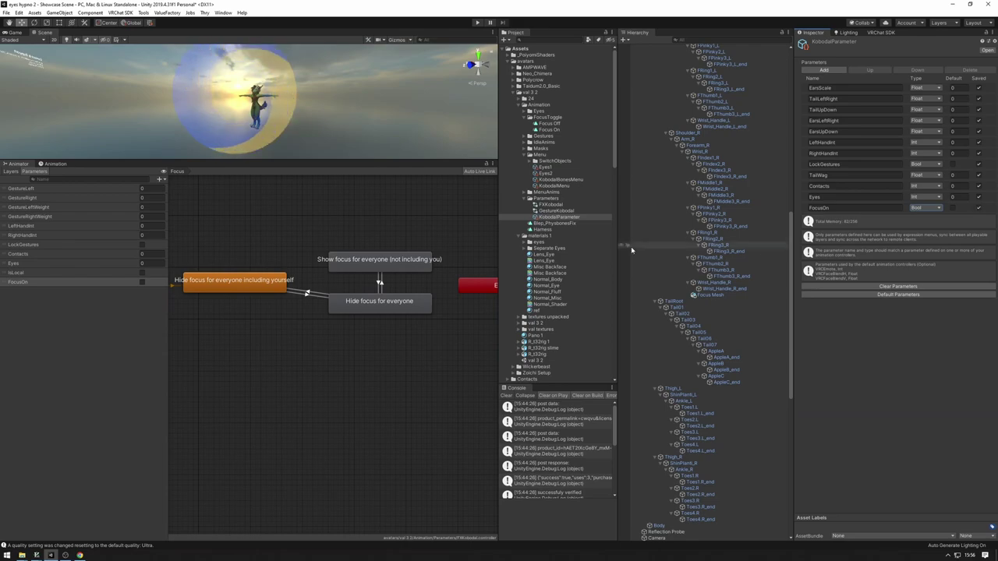
Step: Delete the existing Focus Toggle control, which uses the FocusToggle parameter, from the KobodalMenu expressions menu
middle_click_drag(443, 239, 453, 244)
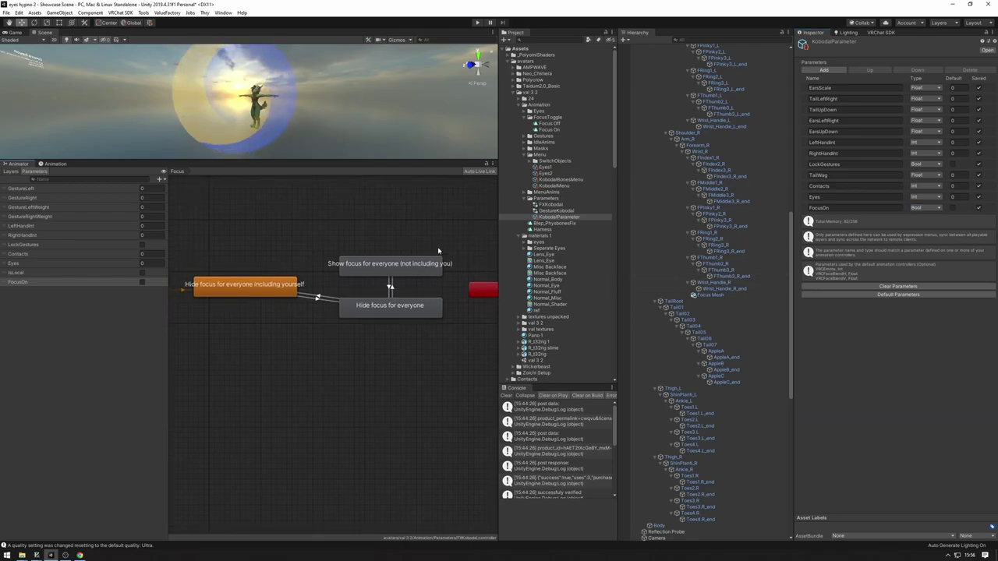
left_click(555, 184)
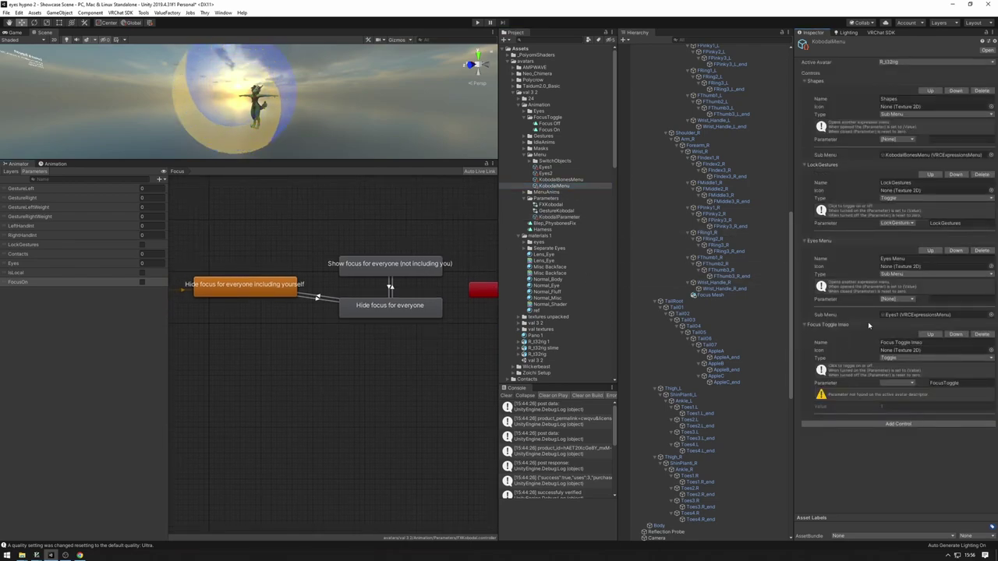
left_click(982, 333)
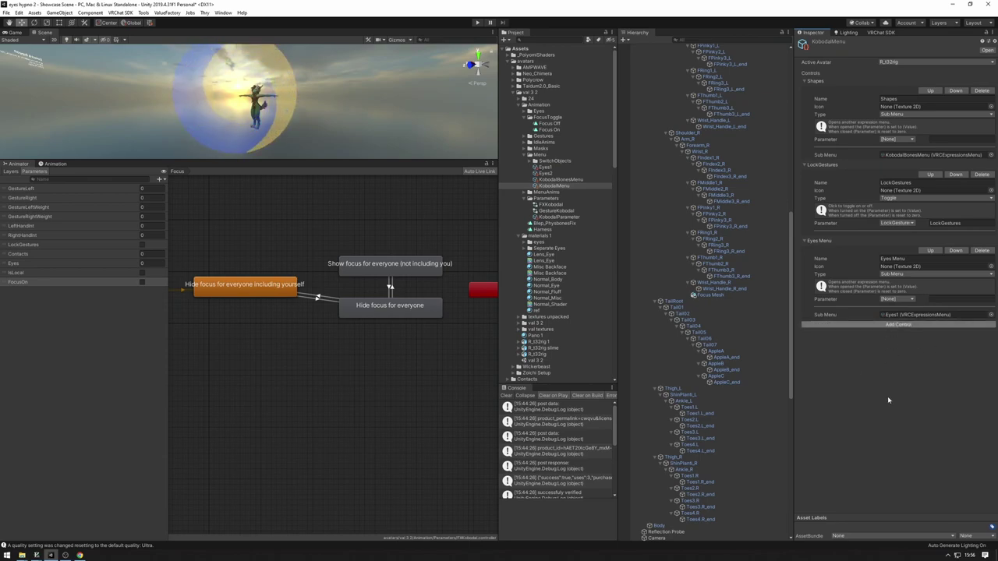
Step: Check which expressions menu asset is assigned in the VRC Avatar Descriptor of R_t32rig and locate it in the project
scroll(702, 223, "up", 10)
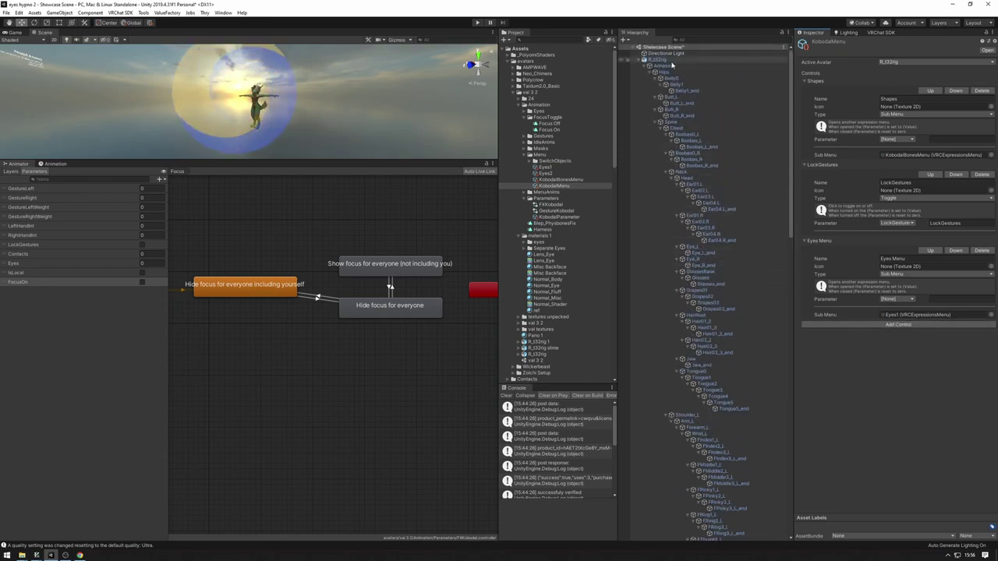
left_click(660, 60)
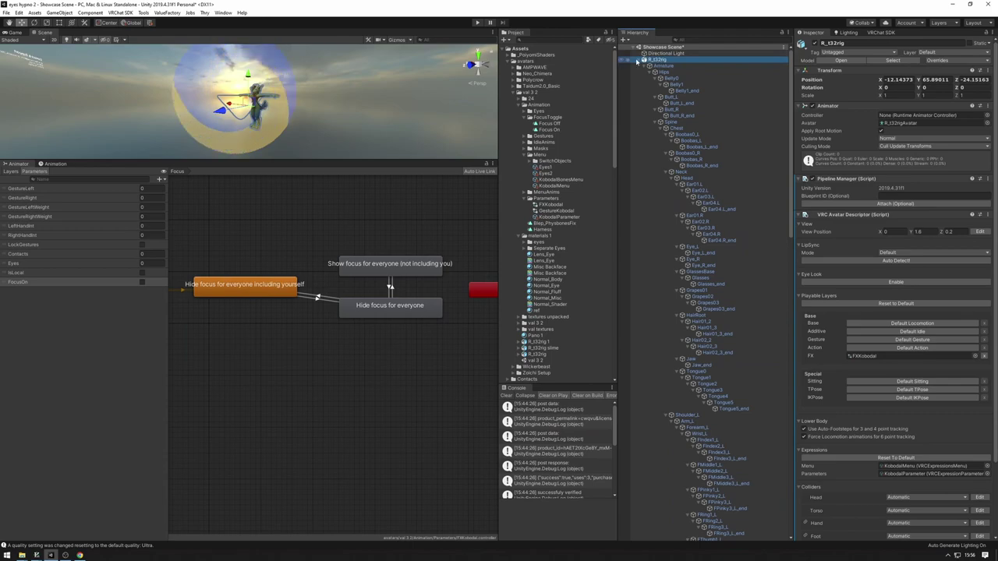
scroll(809, 380, "down", 3)
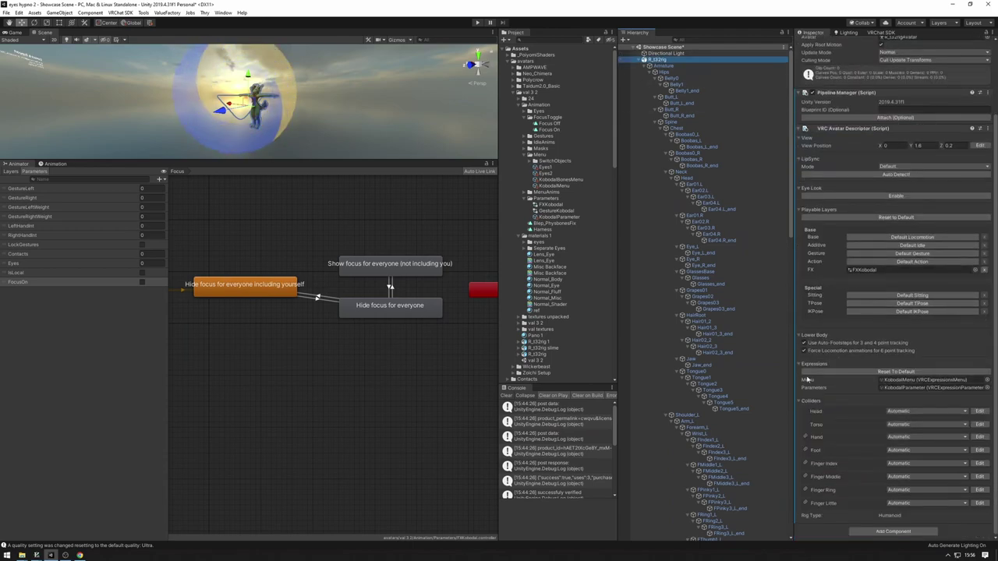
left_click(920, 380)
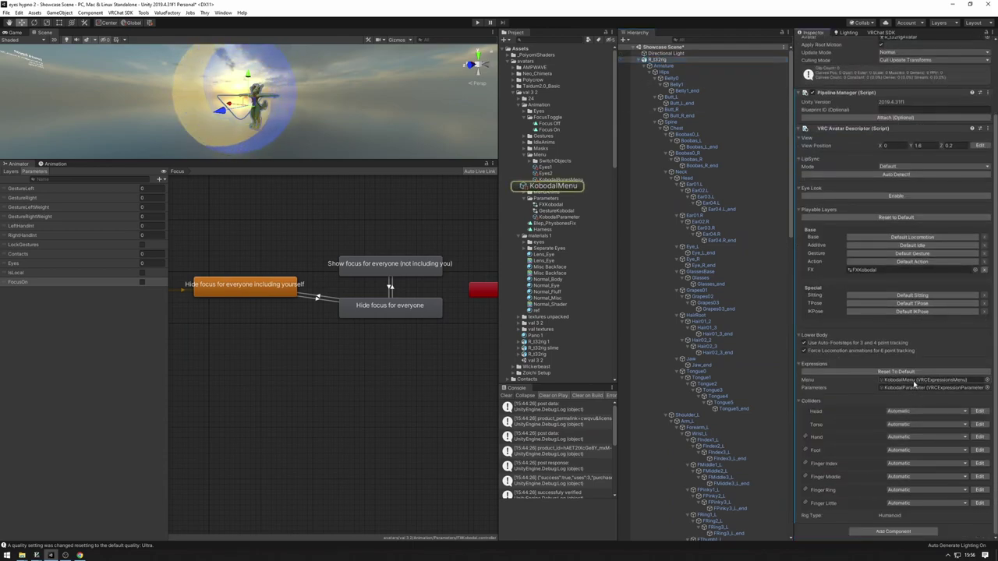
Step: Add a new control to KobodalMenu and name it Focus Show/Hide
left_click(555, 186)
left_click(897, 324)
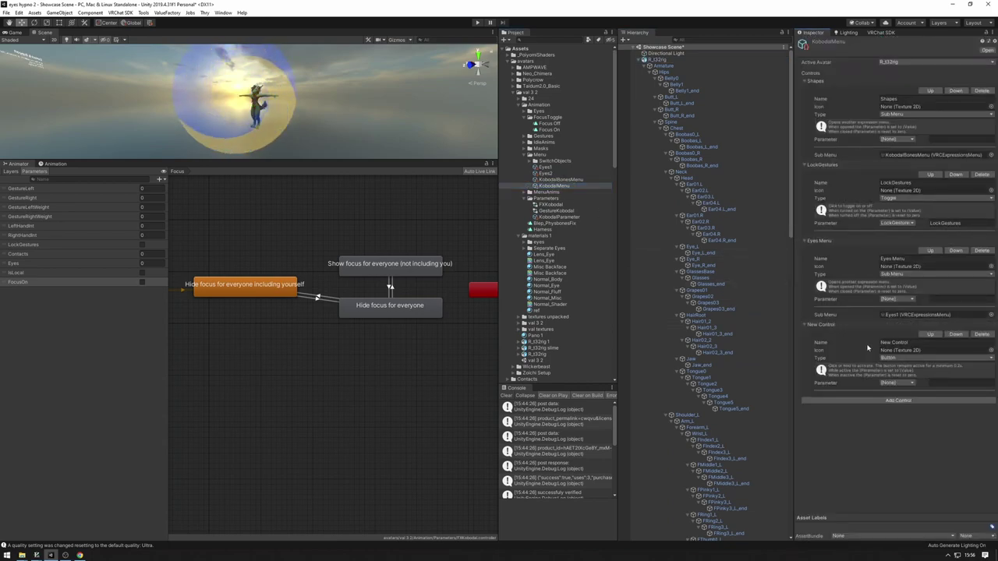
type("Focus")
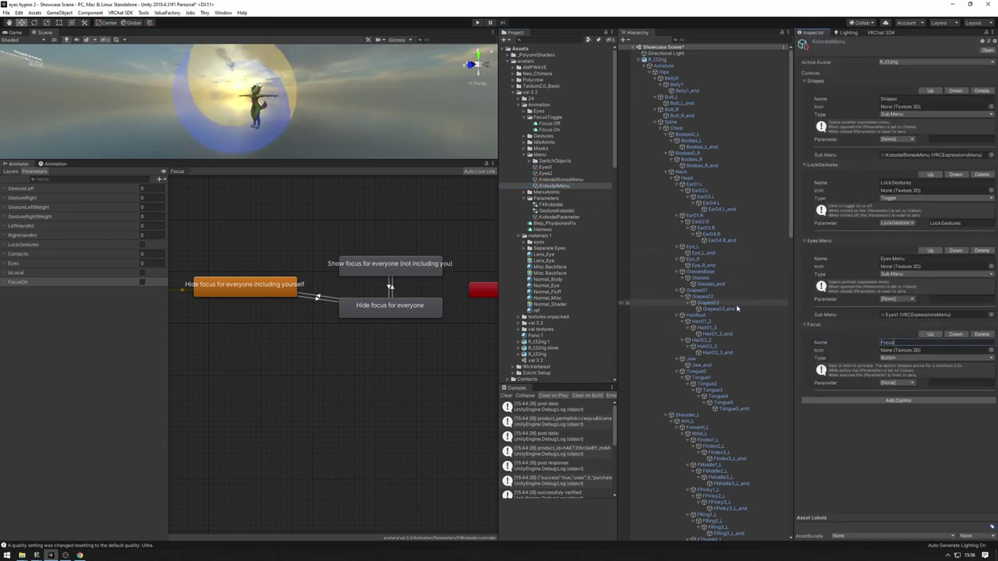
type(" Show/Hide")
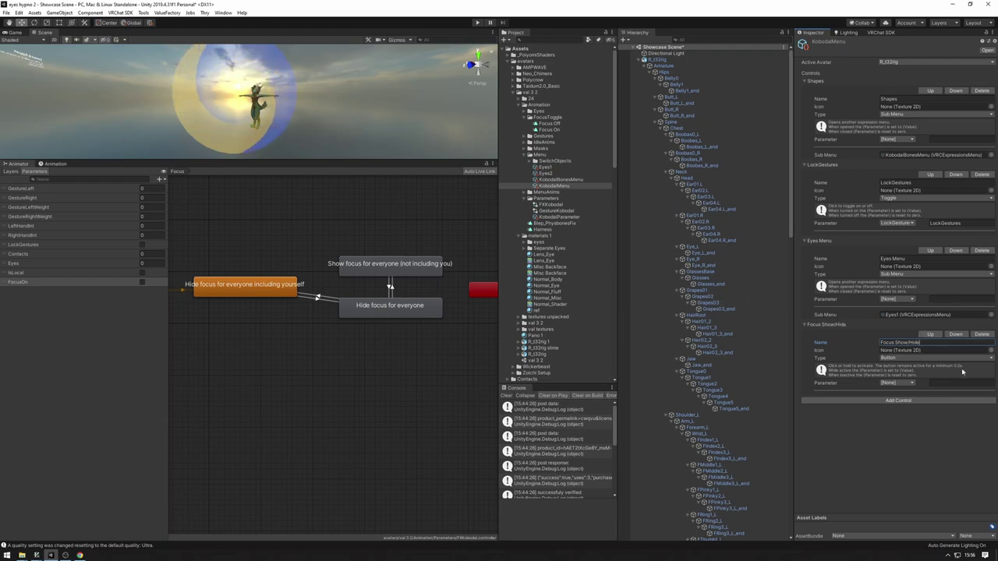
Step: Set the Focus Show/Hide control's type to Toggle and its parameter to FocusOn, Bool
left_click(904, 358)
left_click(904, 375)
left_click(902, 383)
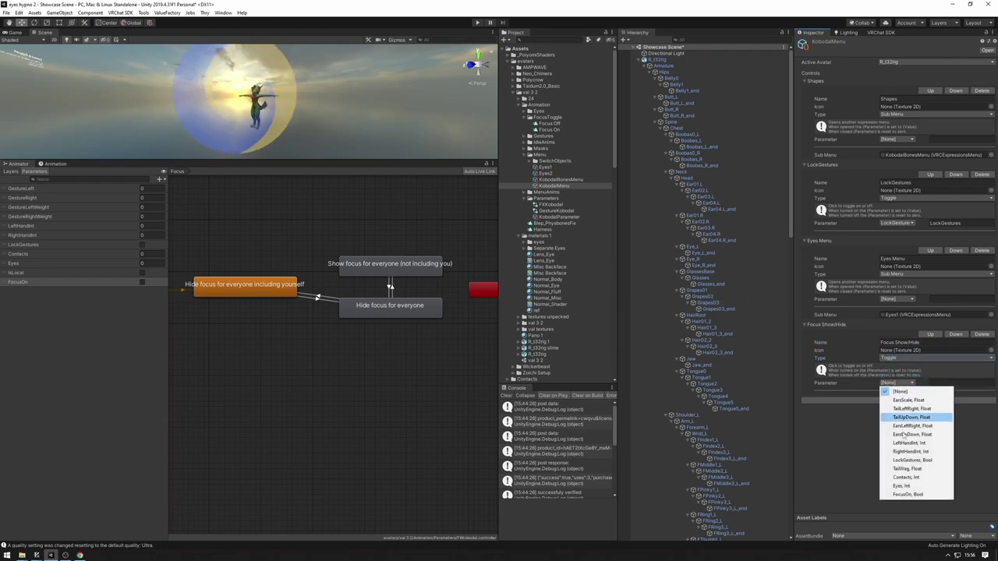
left_click(897, 495)
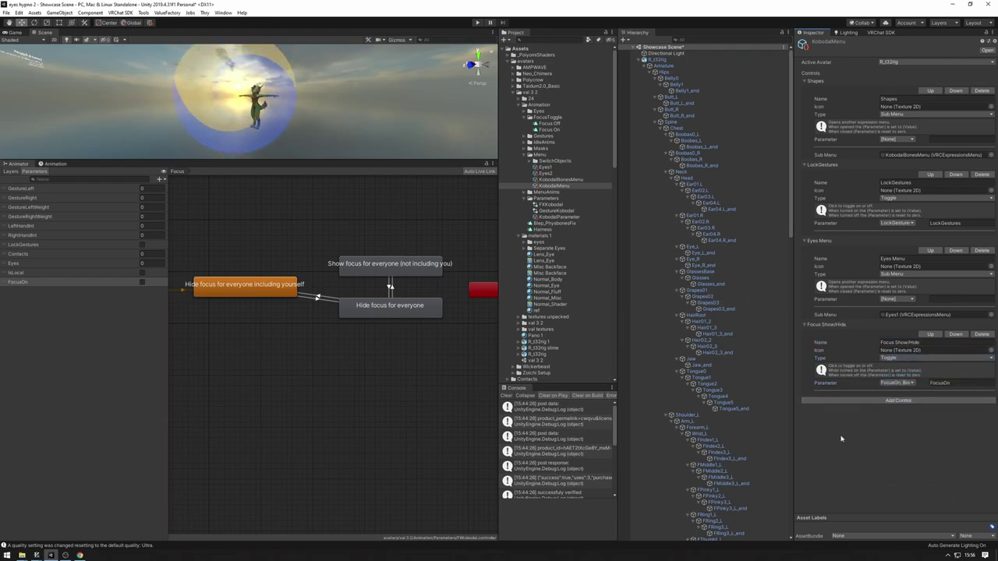